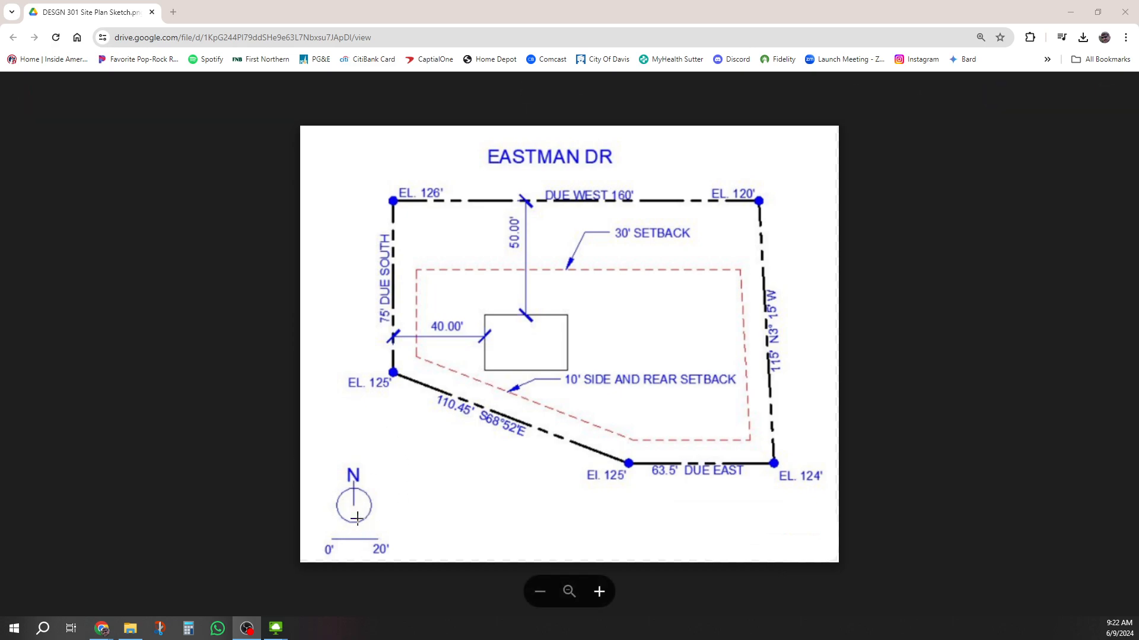
Switch from the site plan sketch to the Civil Drawing - Demo file in AutoCAD and make C-Prop the current layer
{"action": "left_click", "coordinate": [355, 497]}
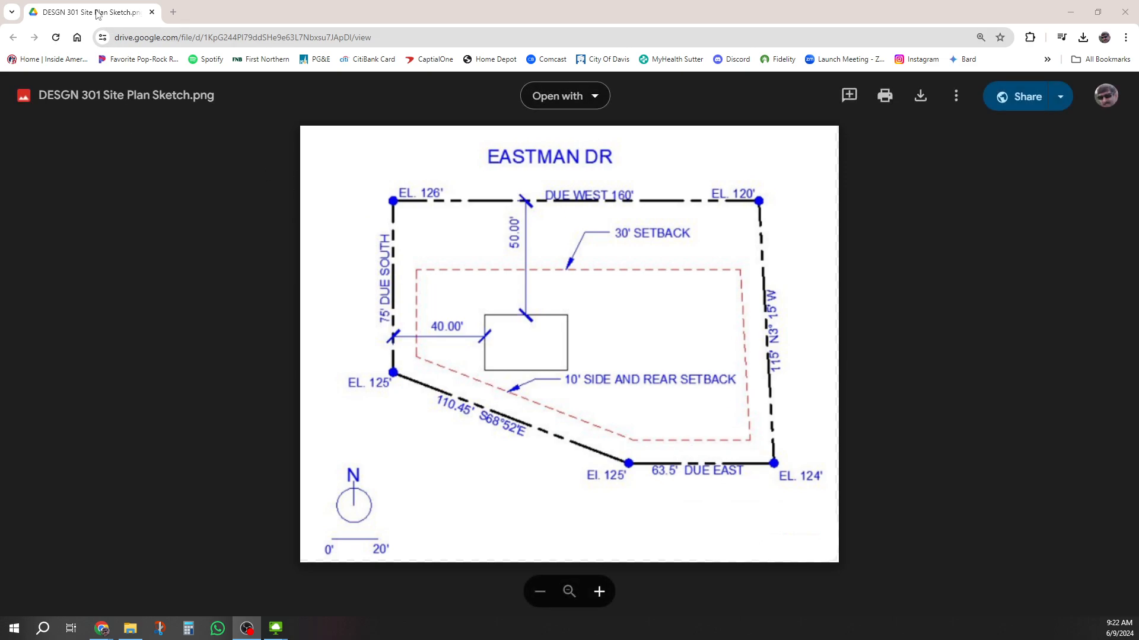
{"action": "left_click_drag", "start_coordinate": [97, 15], "coordinate": [380, 639]}
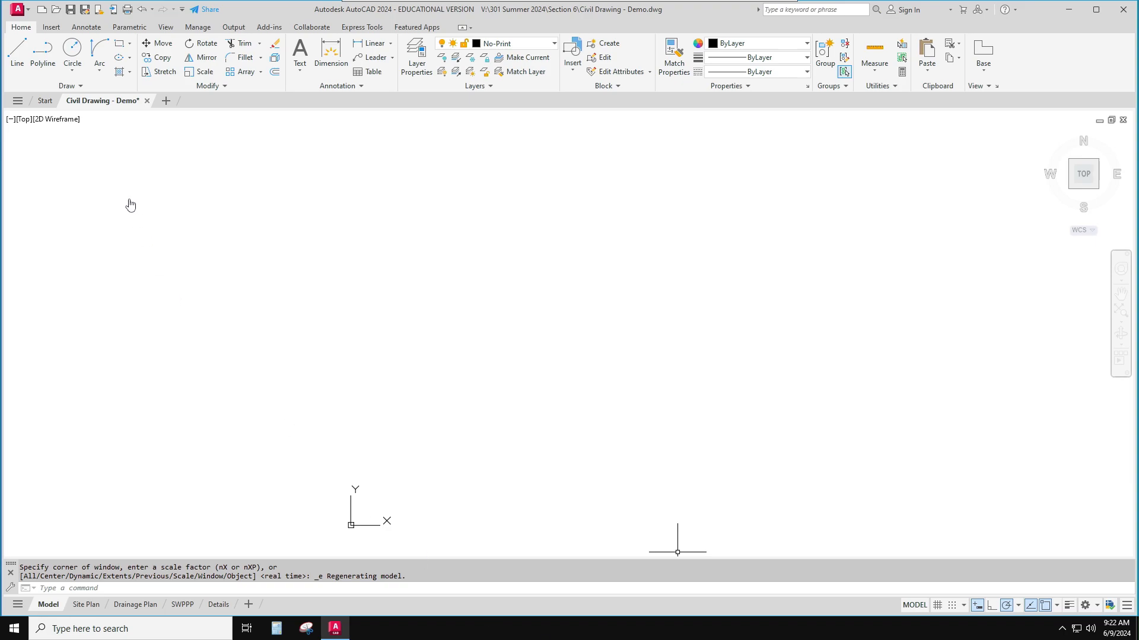
{"action": "left_click", "coordinate": [515, 47]}
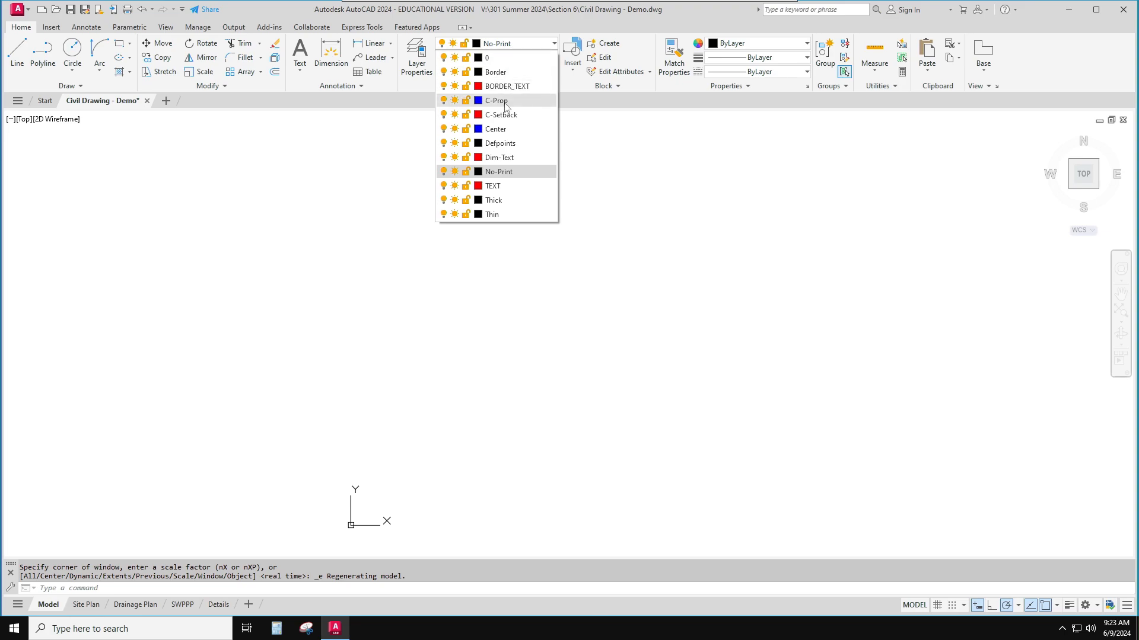
{"action": "left_click", "coordinate": [497, 101]}
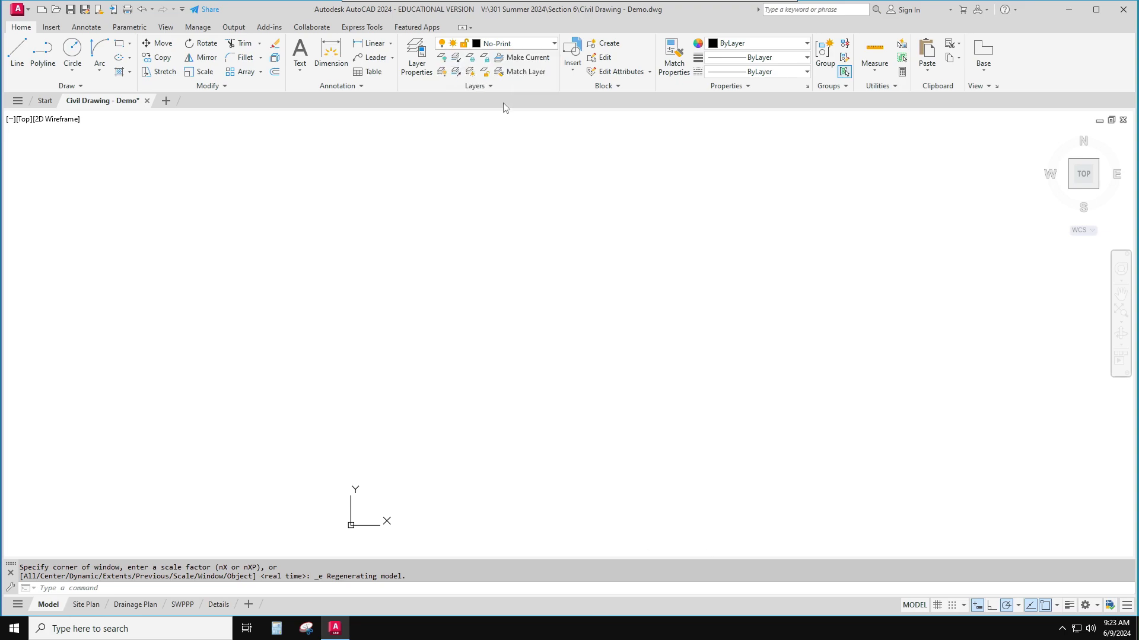
Draw a horizontal reference line 160 units long due east and fit the view to it
{"action": "left_click", "coordinate": [17, 51]}
{"action": "left_click", "coordinate": [246, 329]}
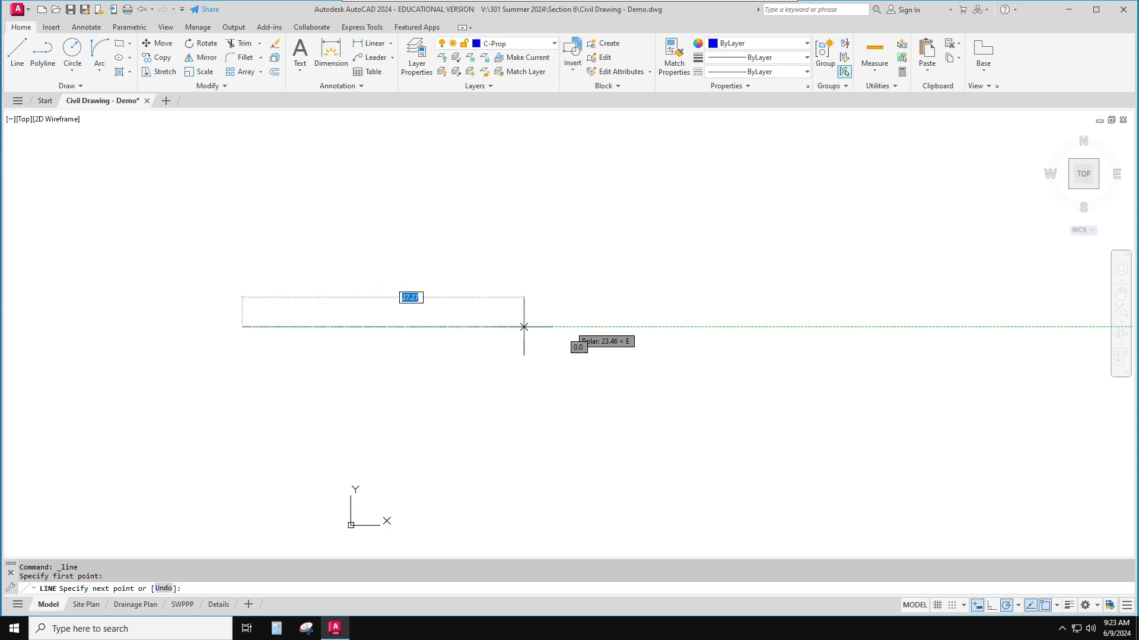
{"action": "type", "text": "100"}
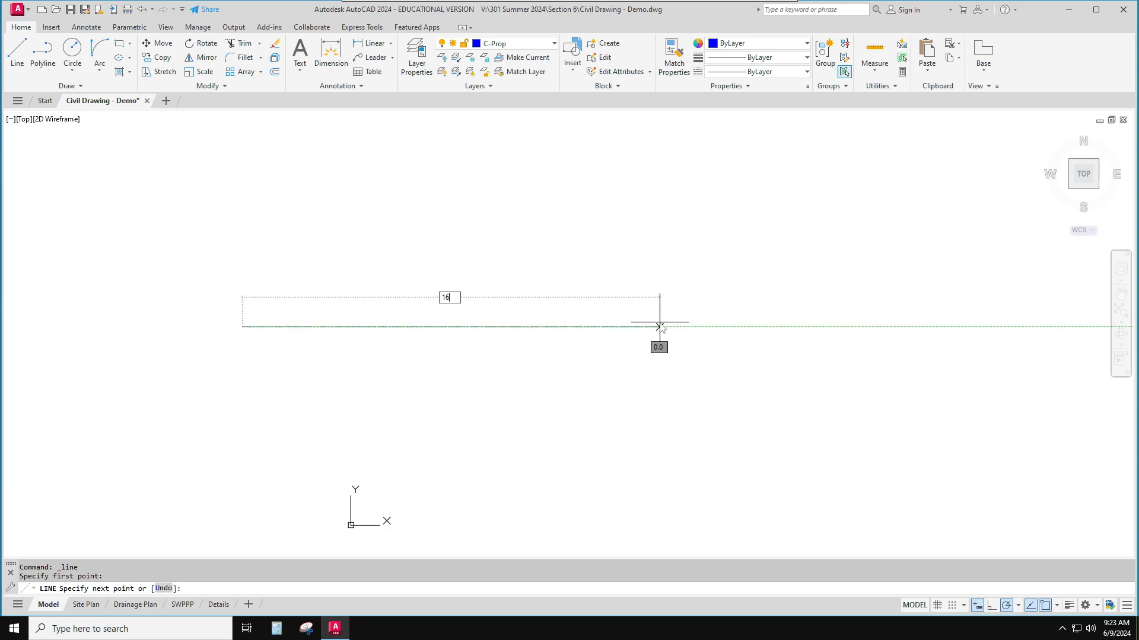
{"action": "key", "text": "Return"}
{"action": "key", "text": "Return"}
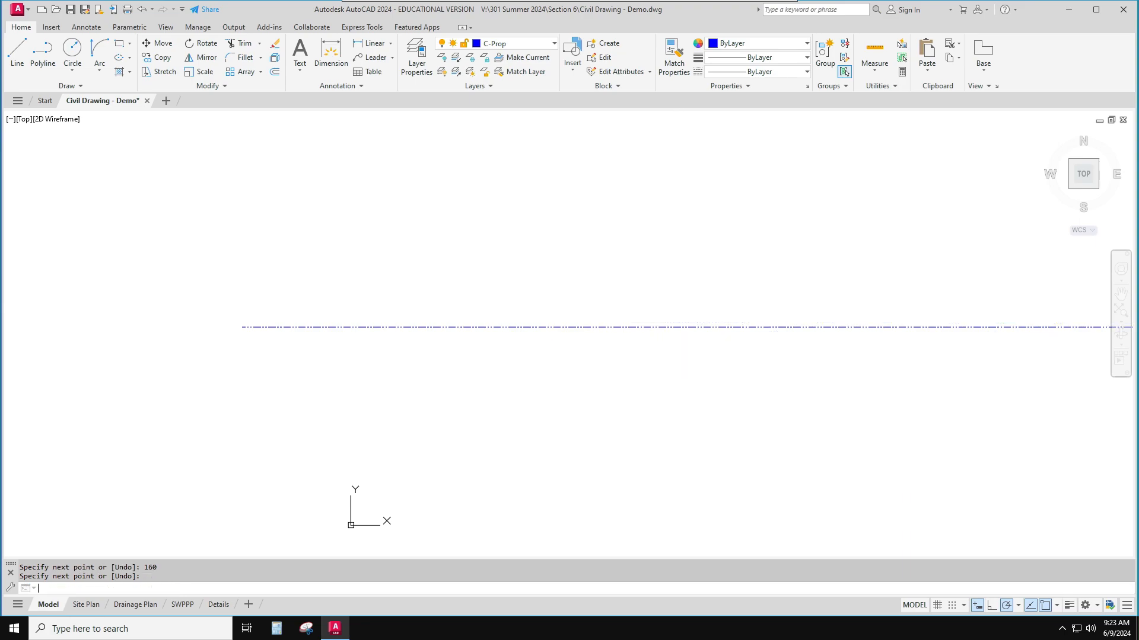
{"action": "middle_click", "coordinate": [703, 392]}
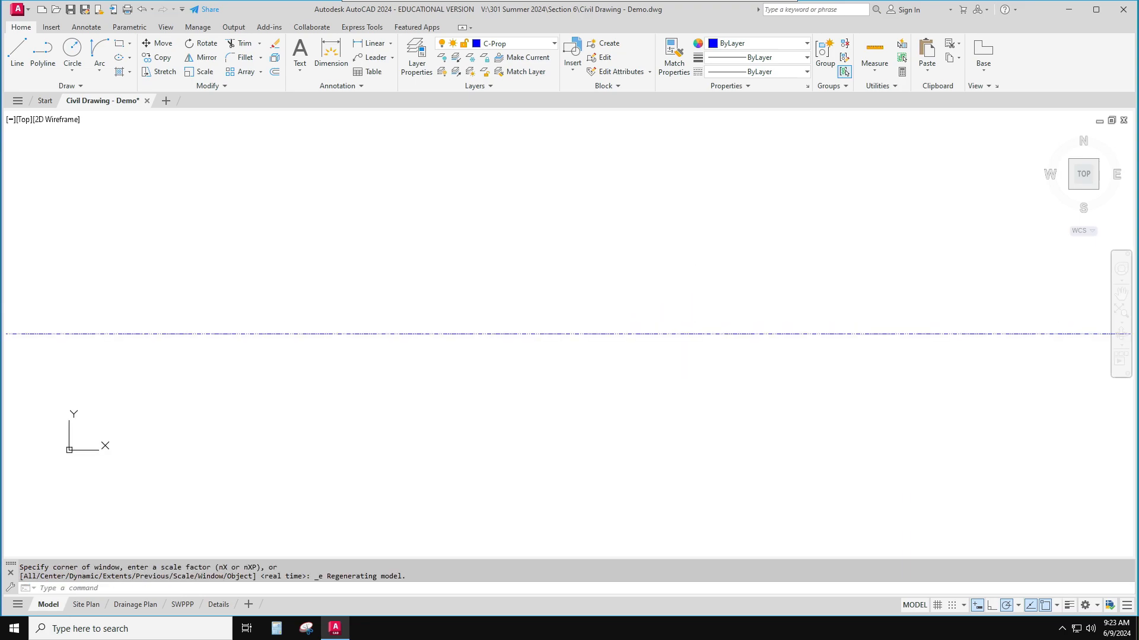
{"action": "scroll", "coordinate": [700, 403], "scroll_direction": "down", "scroll_amount": 2}
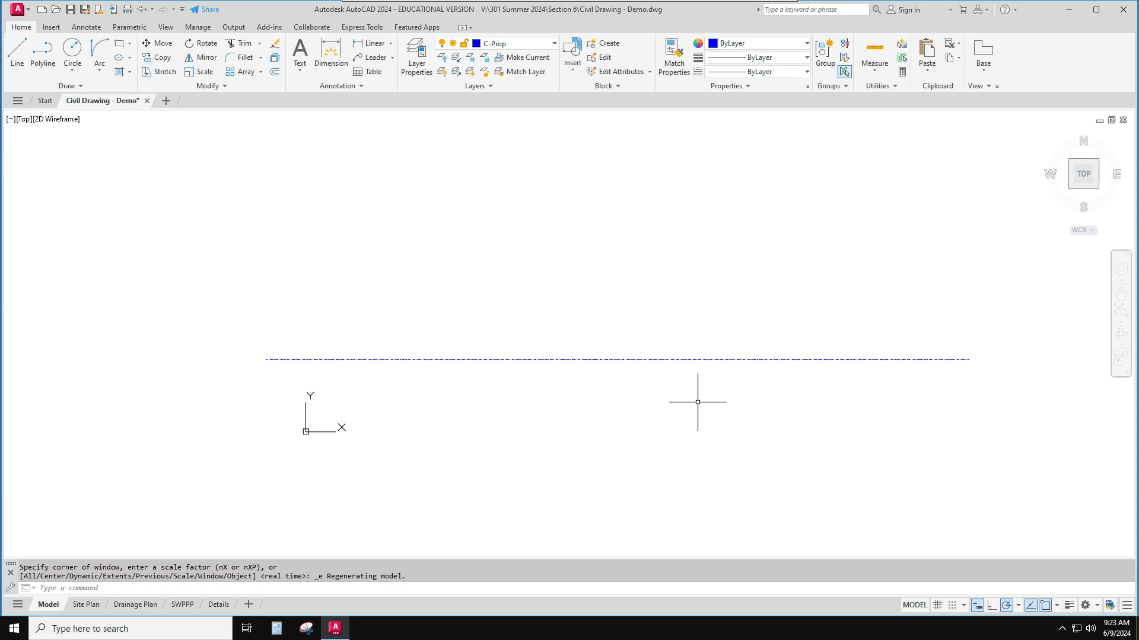
Erase the 160-unit horizontal reference line
{"action": "mouse_move", "coordinate": [697, 402]}
{"action": "middle_mouse_down"}
{"action": "mouse_move", "coordinate": [674, 330]}
{"action": "mouse_move", "coordinate": [620, 266]}
{"action": "middle_mouse_up"}
{"action": "left_click", "coordinate": [620, 266]}
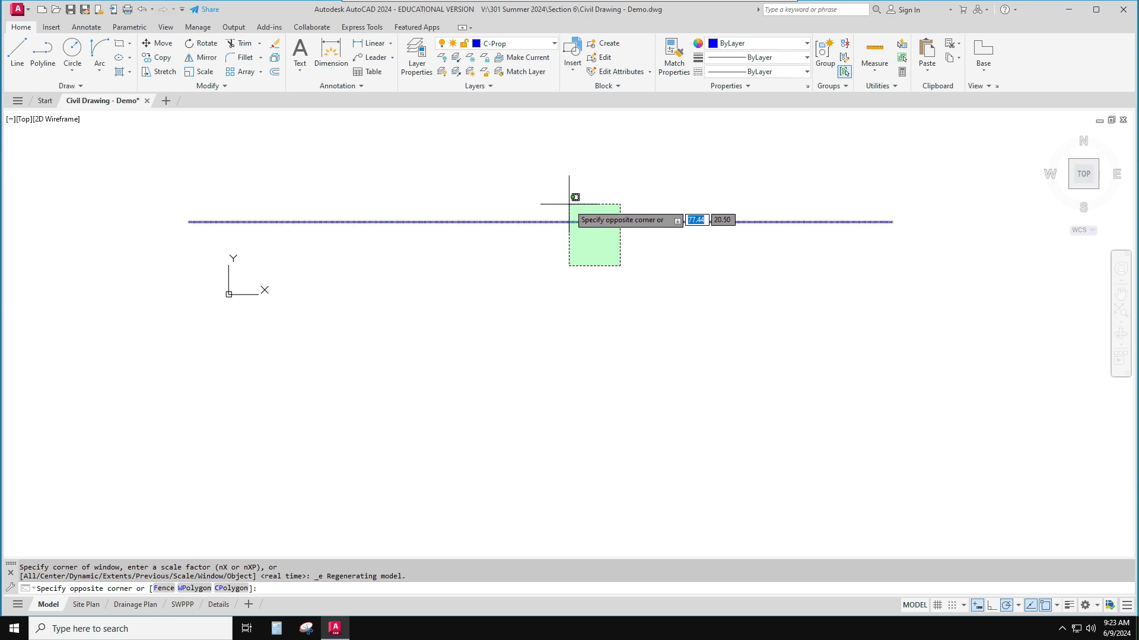
{"action": "left_click", "coordinate": [569, 204]}
{"action": "key", "text": "Delete"}
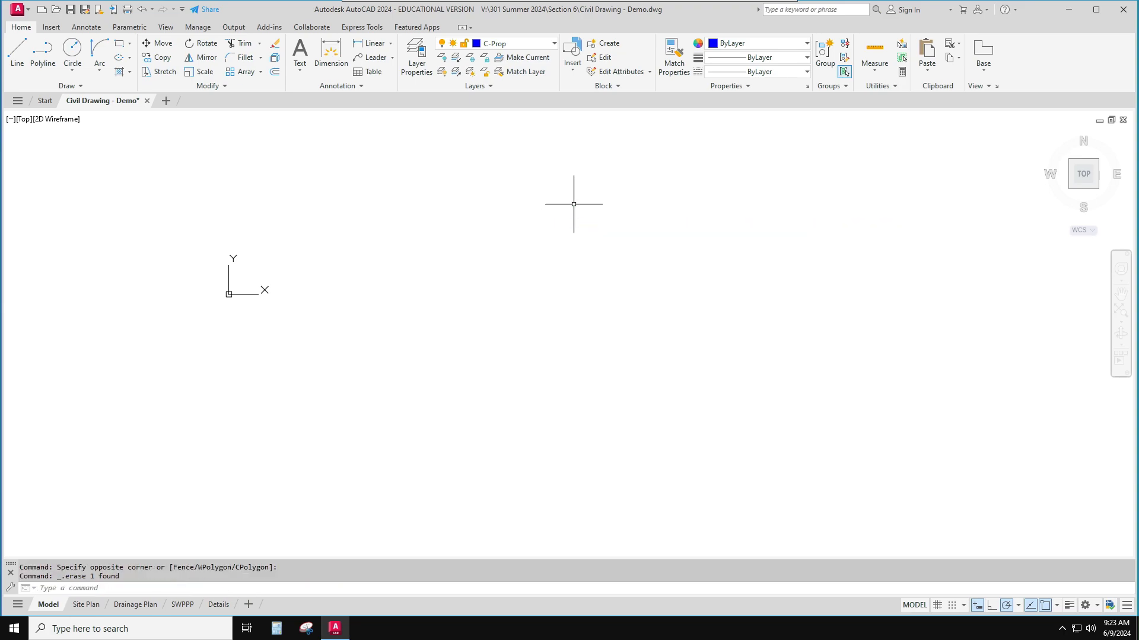
Start the property boundary with its rear line, drawn 63.5 units due east
{"action": "left_click", "coordinate": [17, 52]}
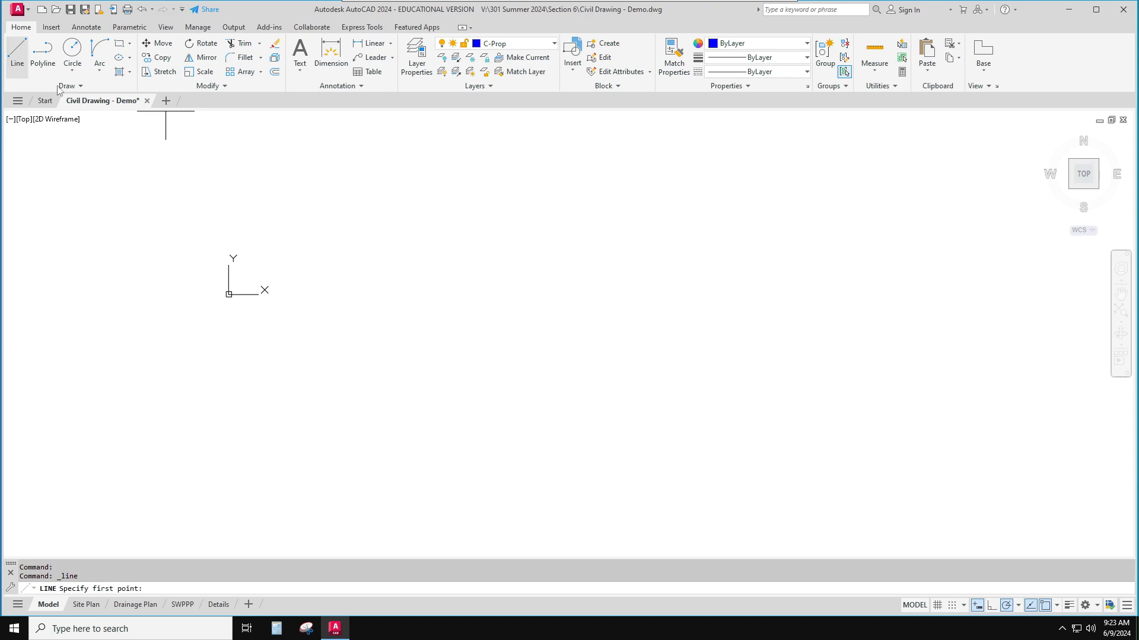
{"action": "left_click", "coordinate": [466, 374]}
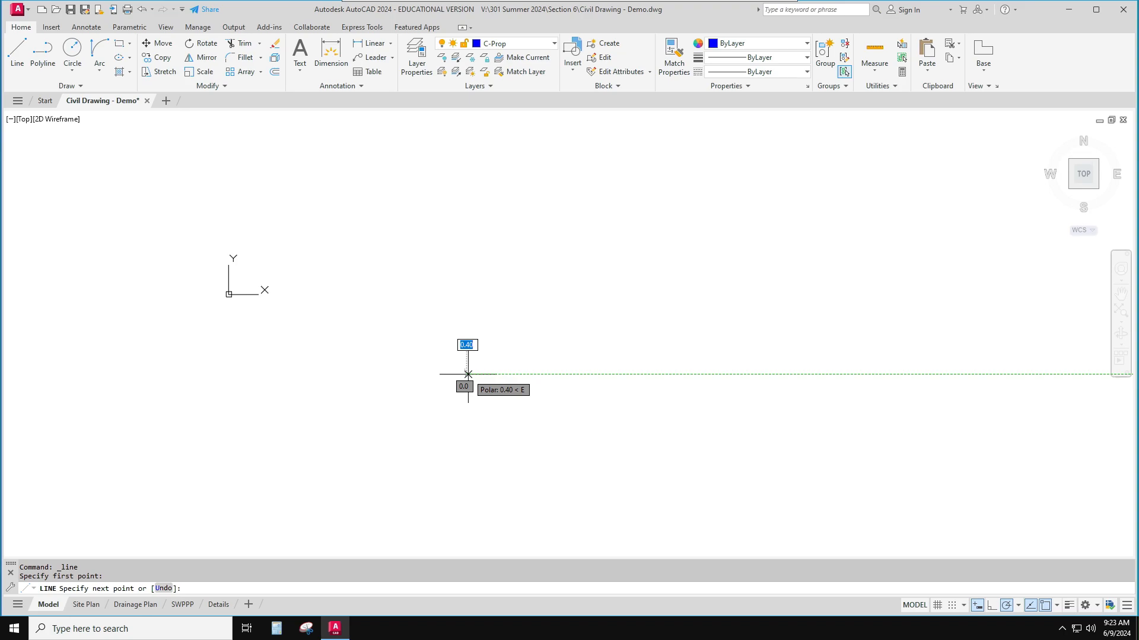
{"action": "type", "text": "63.5"}
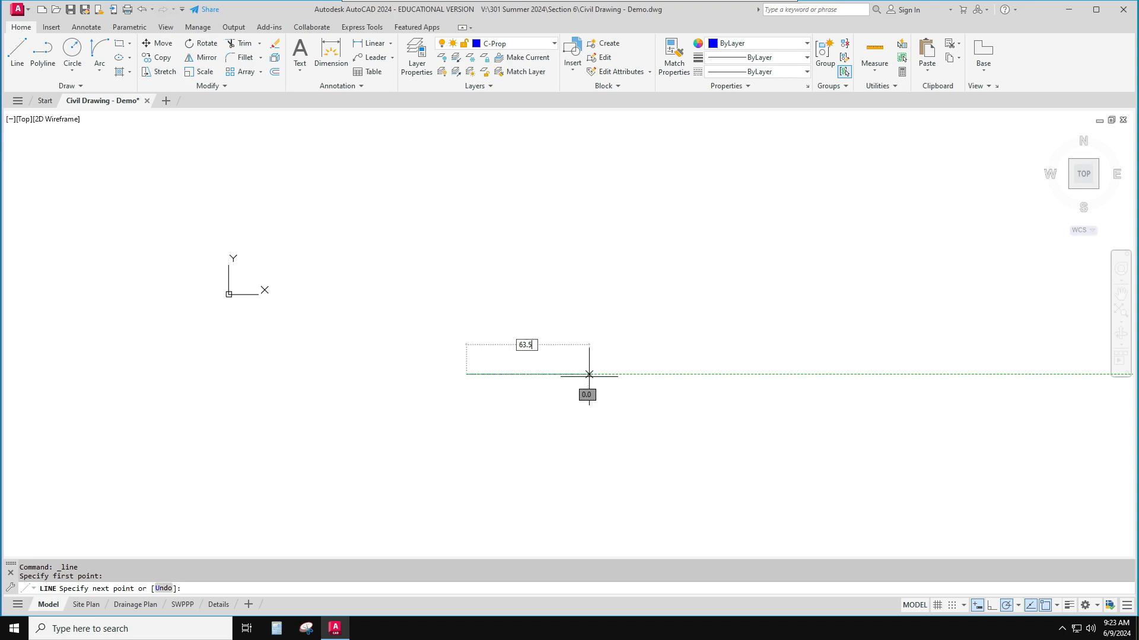
{"action": "key", "text": "Return"}
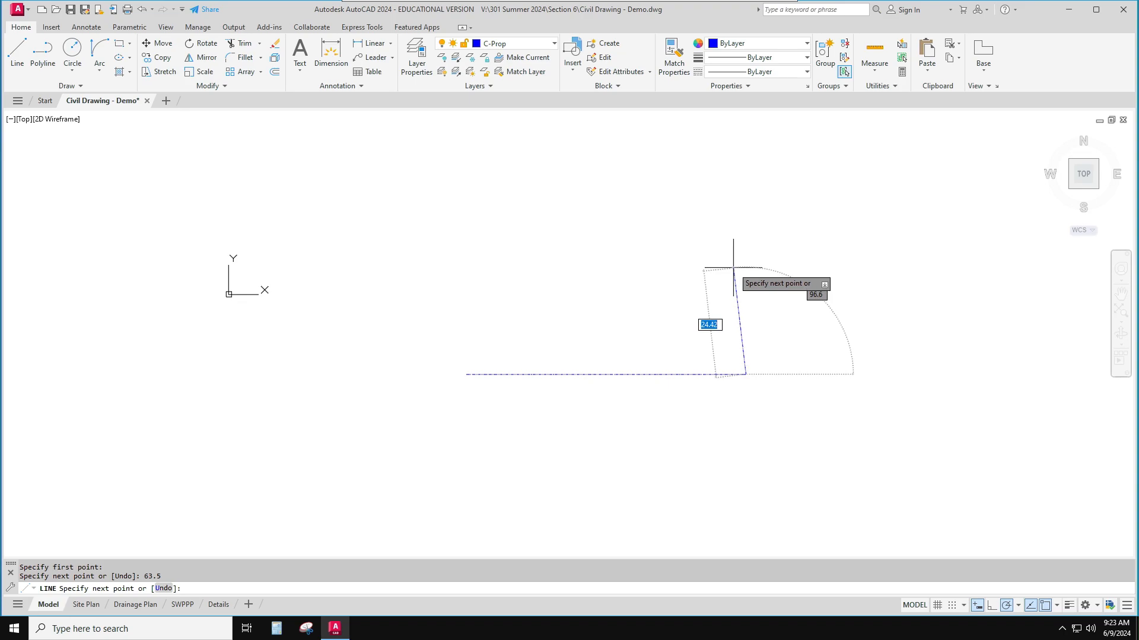
Continue the boundary from the southeast corner with a line 115 units long at bearing N3d15'W
{"action": "type", "text": "115"}
{"action": "key", "text": "Tab"}
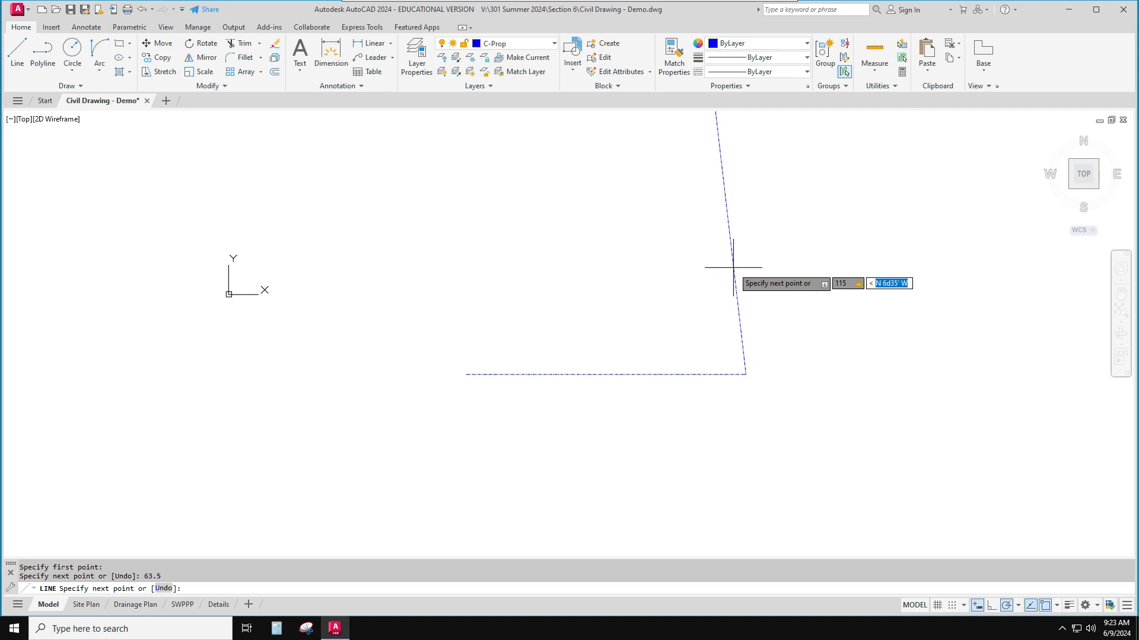
{"action": "type", "text": "n3d15'"}
{"action": "type", "text": "w"}
{"action": "key", "text": "Return"}
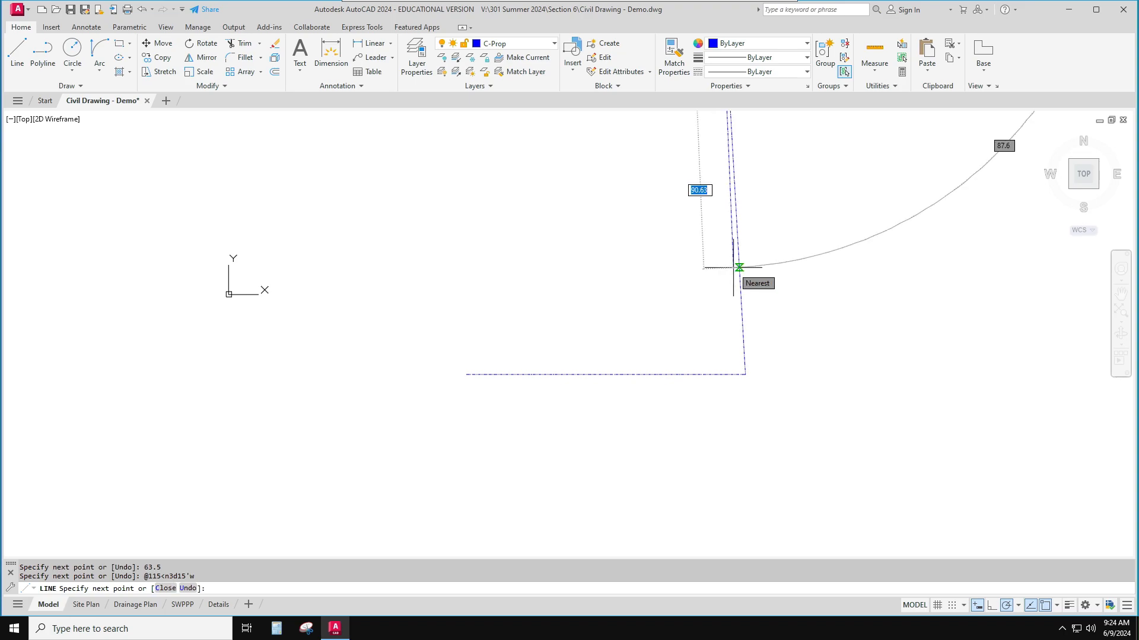
Continue the boundary from the northeast corner with a line 160 units long due west
{"action": "scroll", "coordinate": [738, 268], "scroll_direction": "down", "scroll_amount": 2}
{"action": "middle_click_drag", "start_coordinate": [738, 268], "coordinate": [749, 419]}
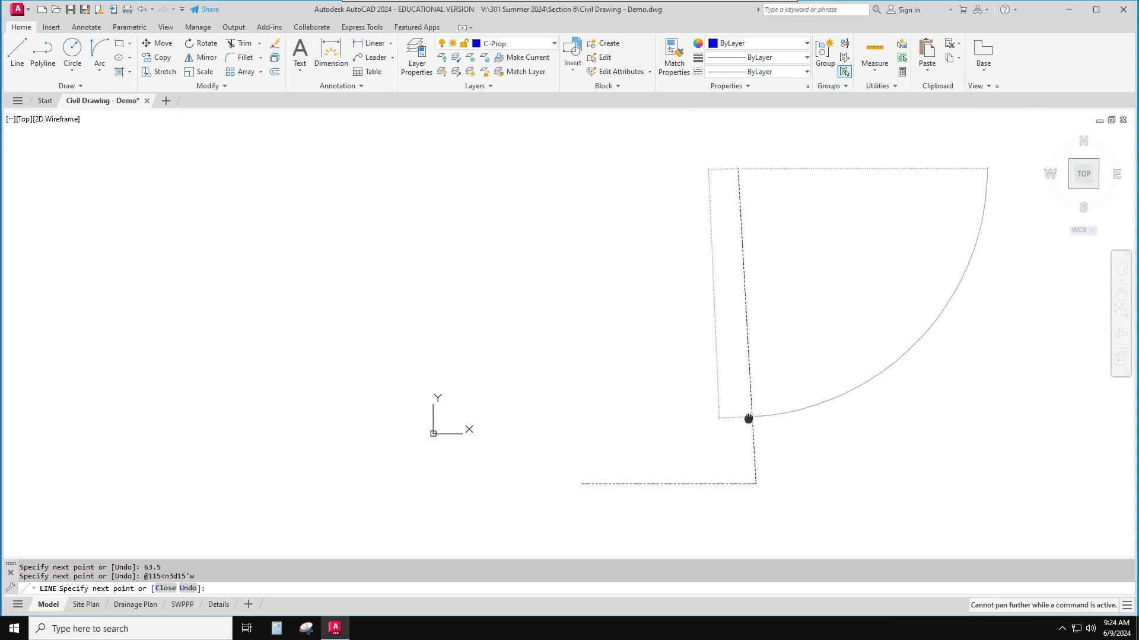
{"action": "scroll", "coordinate": [756, 451], "scroll_direction": "up", "scroll_amount": 2}
{"action": "scroll", "coordinate": [640, 356], "scroll_direction": "down", "scroll_amount": 4}
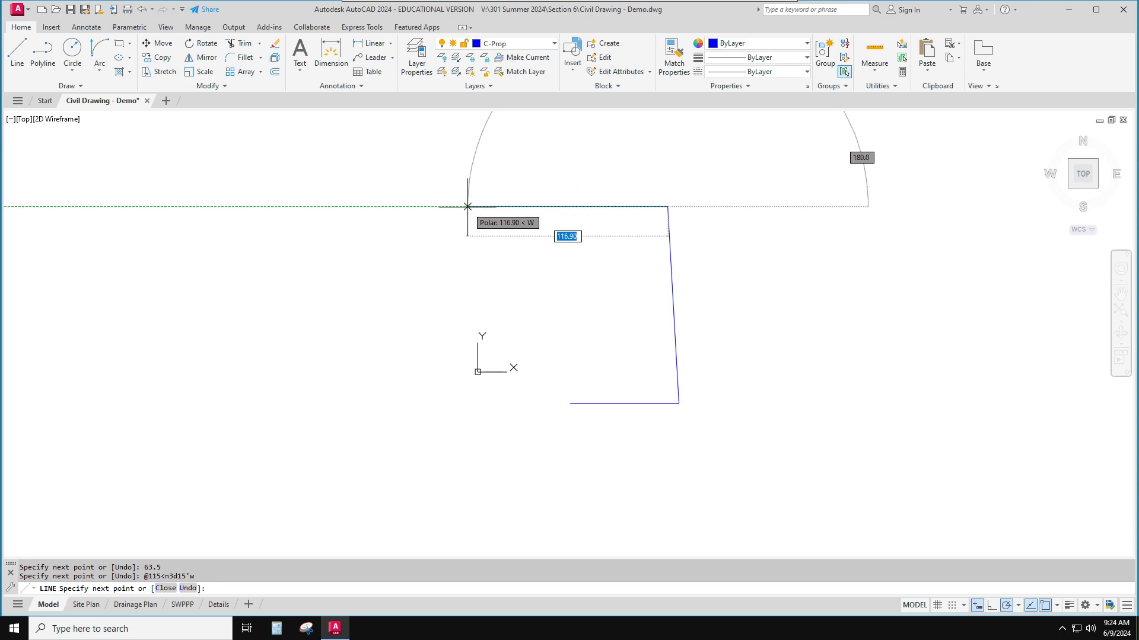
{"action": "type", "text": "160"}
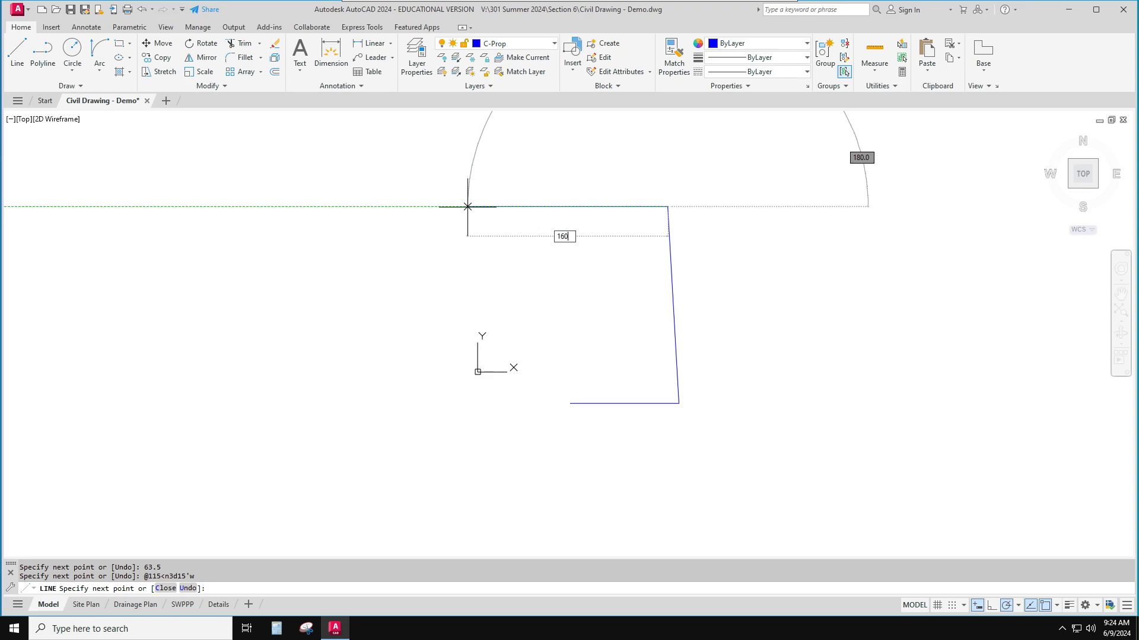
{"action": "key", "text": "Return"}
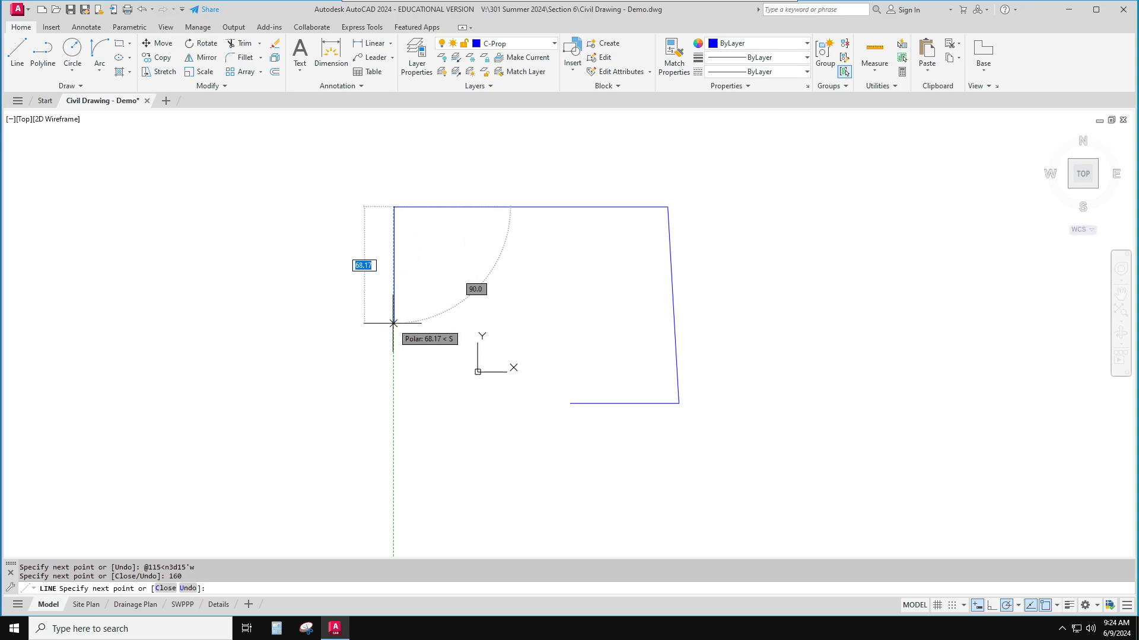
Draw the west boundary 75 units due south and close the outline with a diagonal line to the starting point
{"action": "type", "text": "75"}
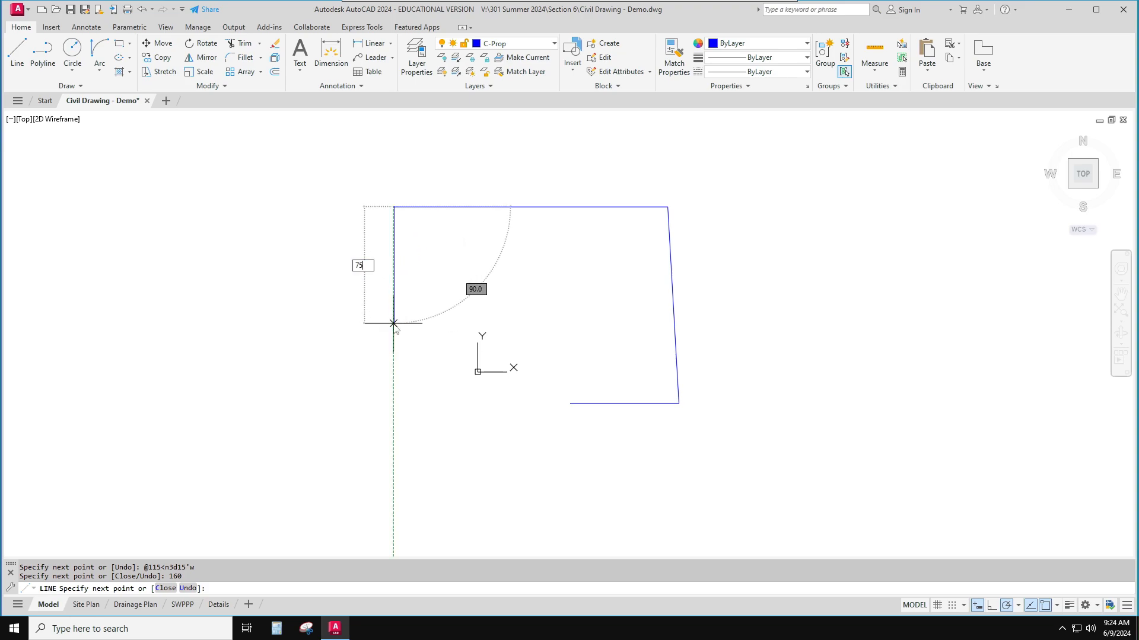
{"action": "key", "text": "Return"}
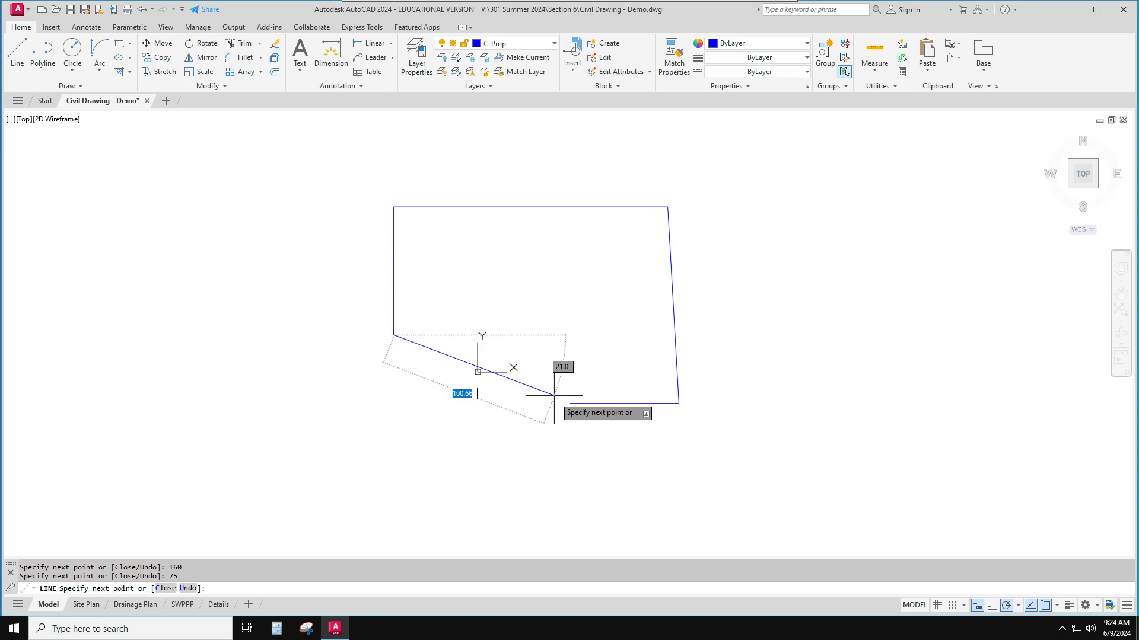
{"action": "left_click", "coordinate": [570, 404]}
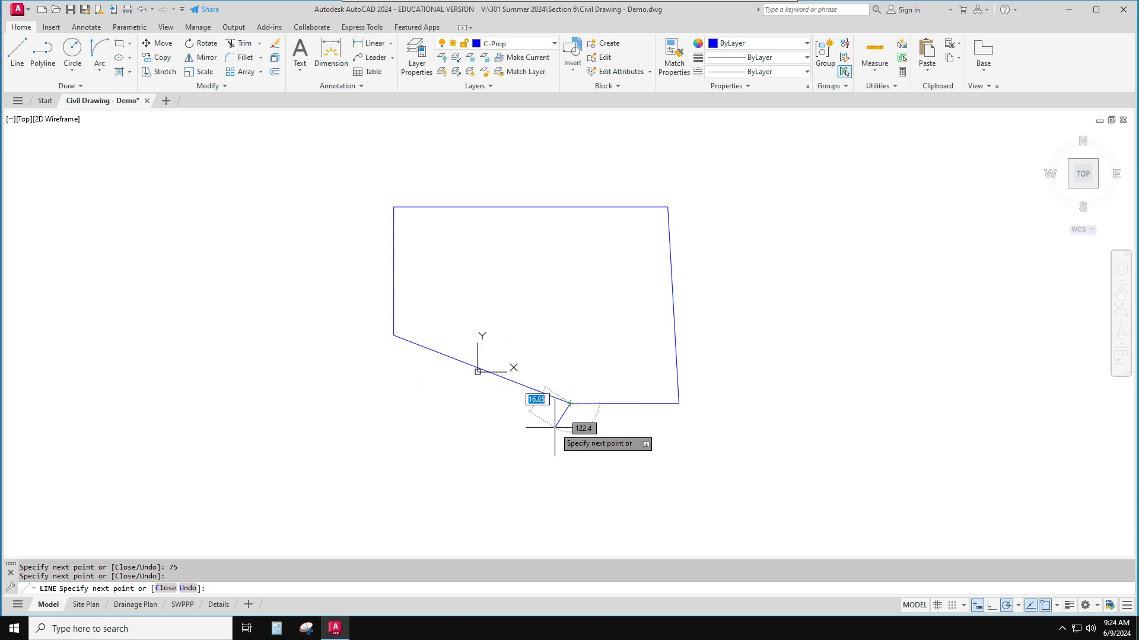
{"action": "key", "text": "Escape"}
Offset the south boundary line and the diagonal rear boundary line 10 units into the lot
{"action": "scroll", "coordinate": [610, 403], "scroll_direction": "up", "scroll_amount": 8}
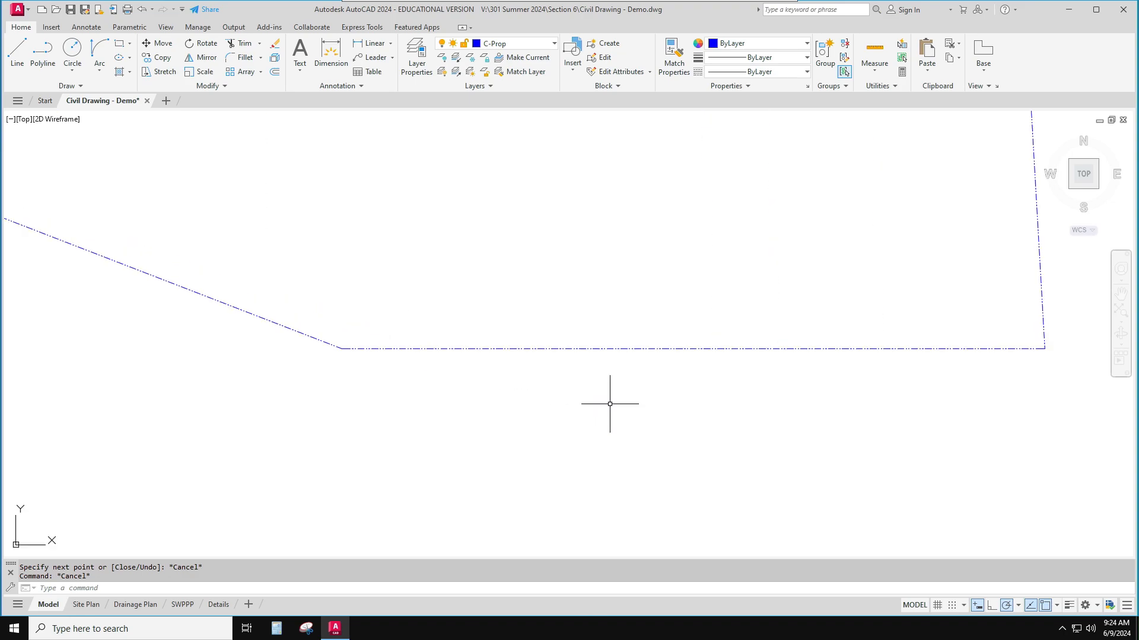
{"action": "scroll", "coordinate": [599, 335], "scroll_direction": "up", "scroll_amount": 2}
{"action": "scroll", "coordinate": [600, 342], "scroll_direction": "down", "scroll_amount": 4}
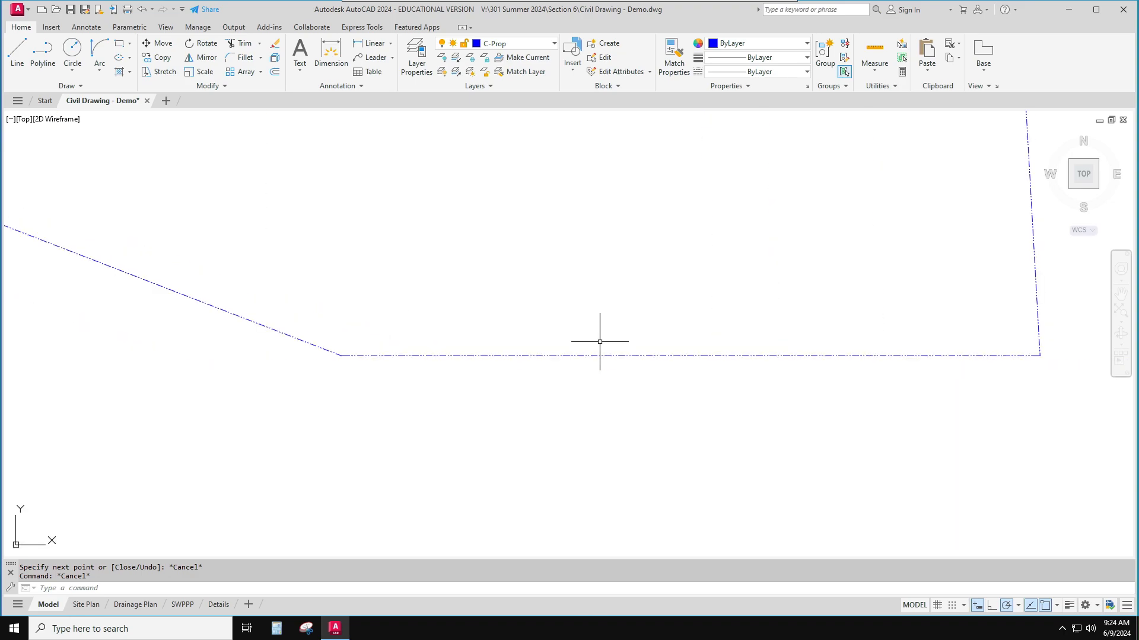
{"action": "scroll", "coordinate": [600, 341], "scroll_direction": "down", "scroll_amount": 2}
{"action": "mouse_move", "coordinate": [601, 339]}
{"action": "middle_mouse_down"}
{"action": "mouse_move", "coordinate": [608, 409]}
{"action": "mouse_move", "coordinate": [643, 470]}
{"action": "middle_mouse_up"}
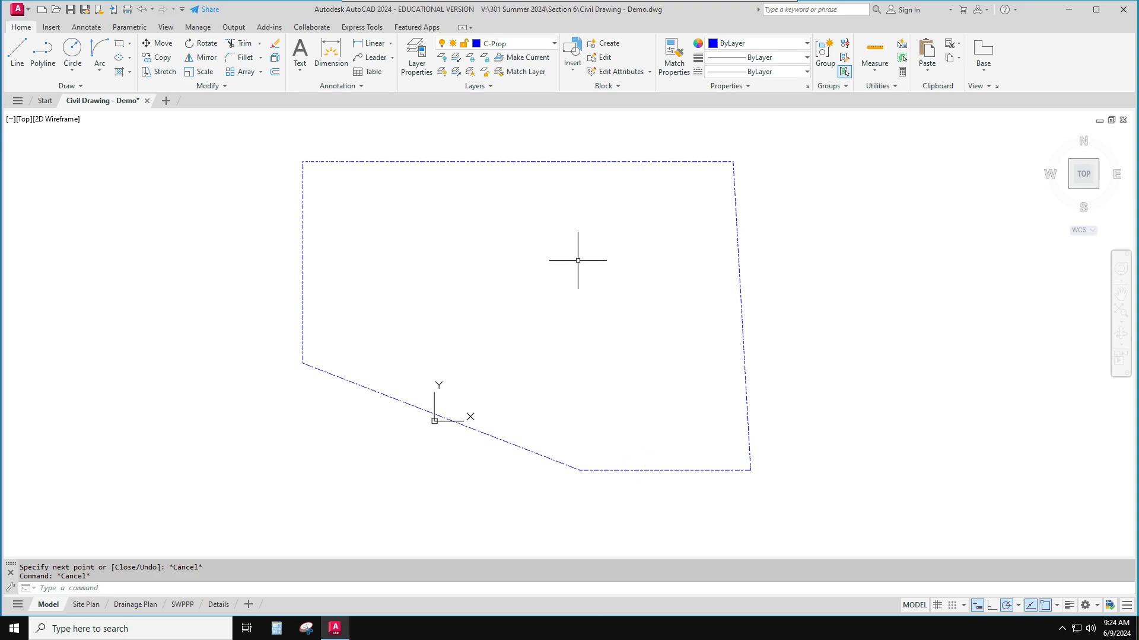
{"action": "type", "text": "offset"}
{"action": "key", "text": "Return"}
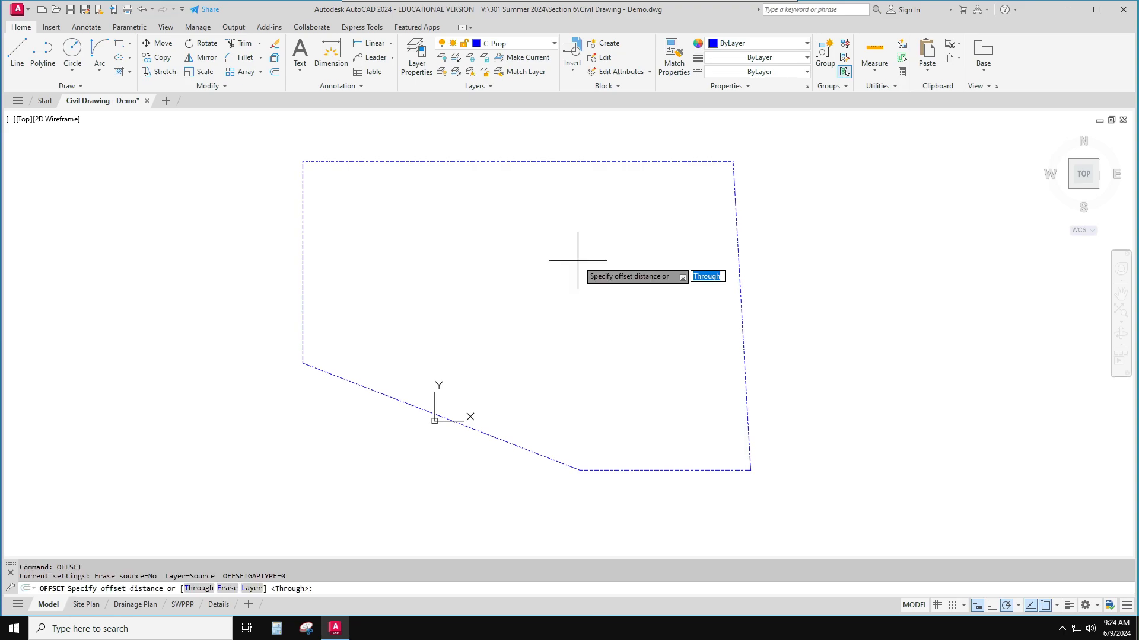
{"action": "type", "text": "10"}
{"action": "key", "text": "Return"}
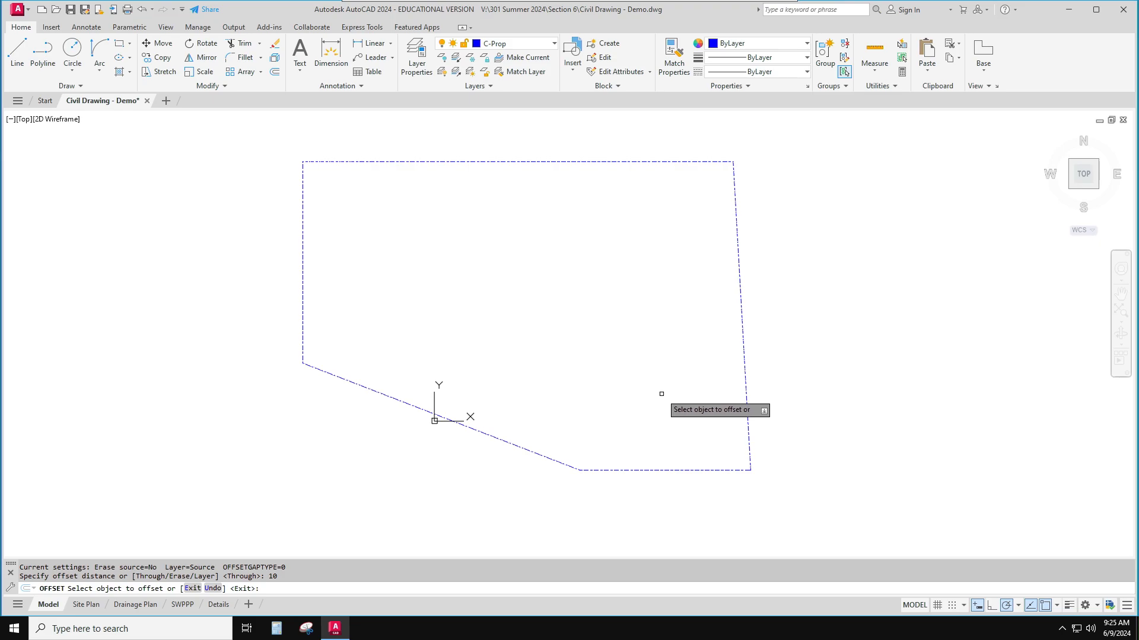
{"action": "left_click", "coordinate": [622, 471]}
{"action": "left_click", "coordinate": [614, 421]}
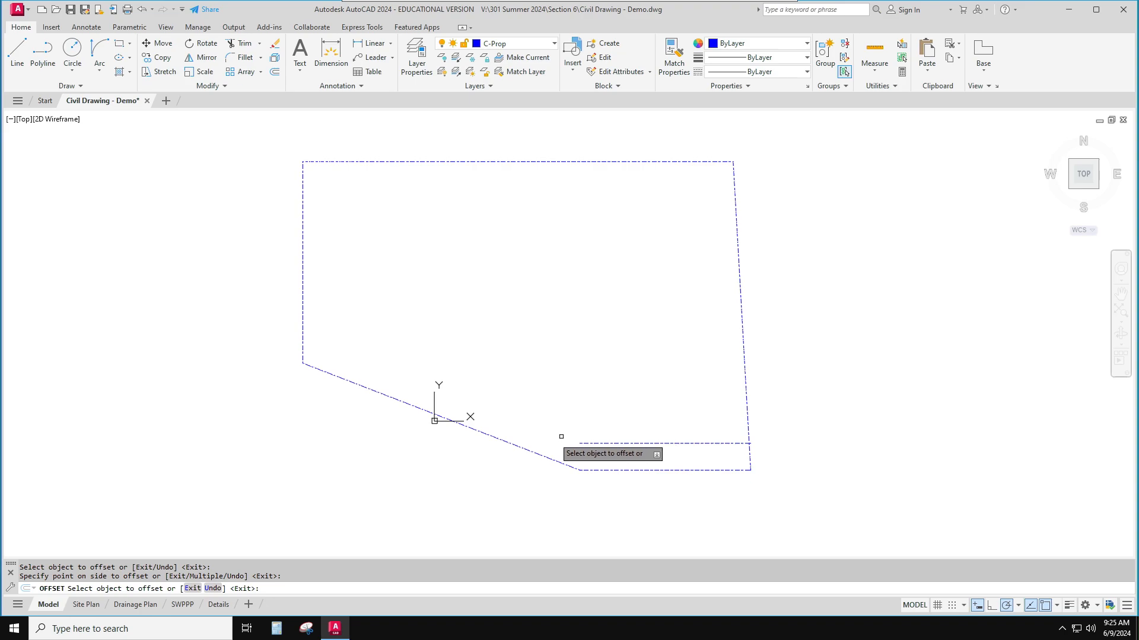
{"action": "left_click", "coordinate": [548, 458]}
{"action": "left_click", "coordinate": [570, 391]}
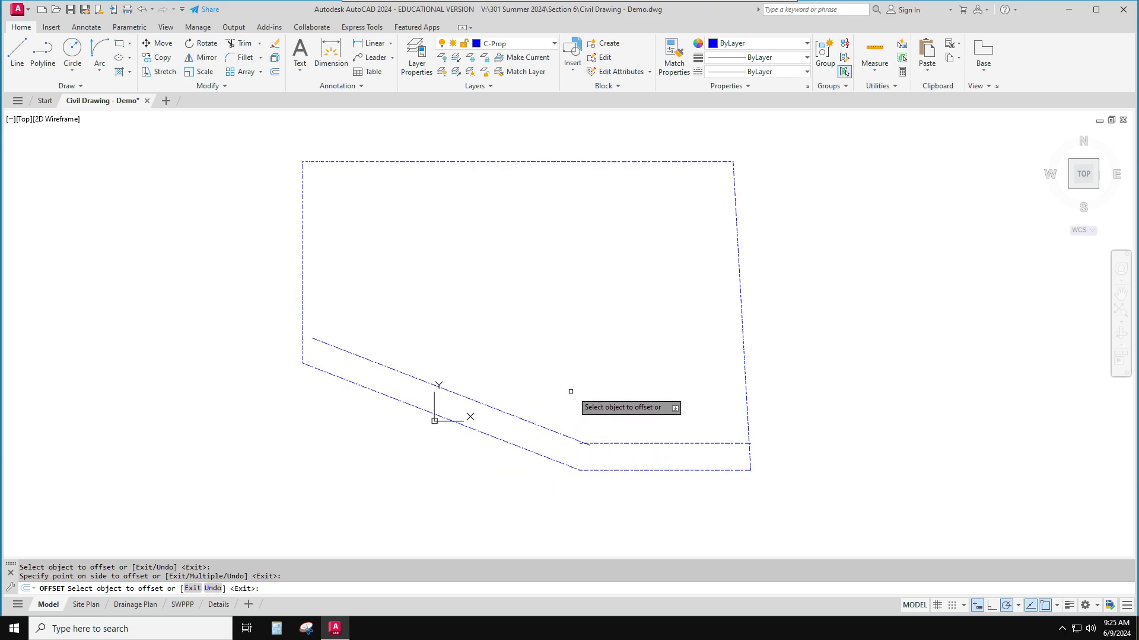
Offset the east and west boundary lines inward by the same 10-unit distance
{"action": "left_click", "coordinate": [742, 374]}
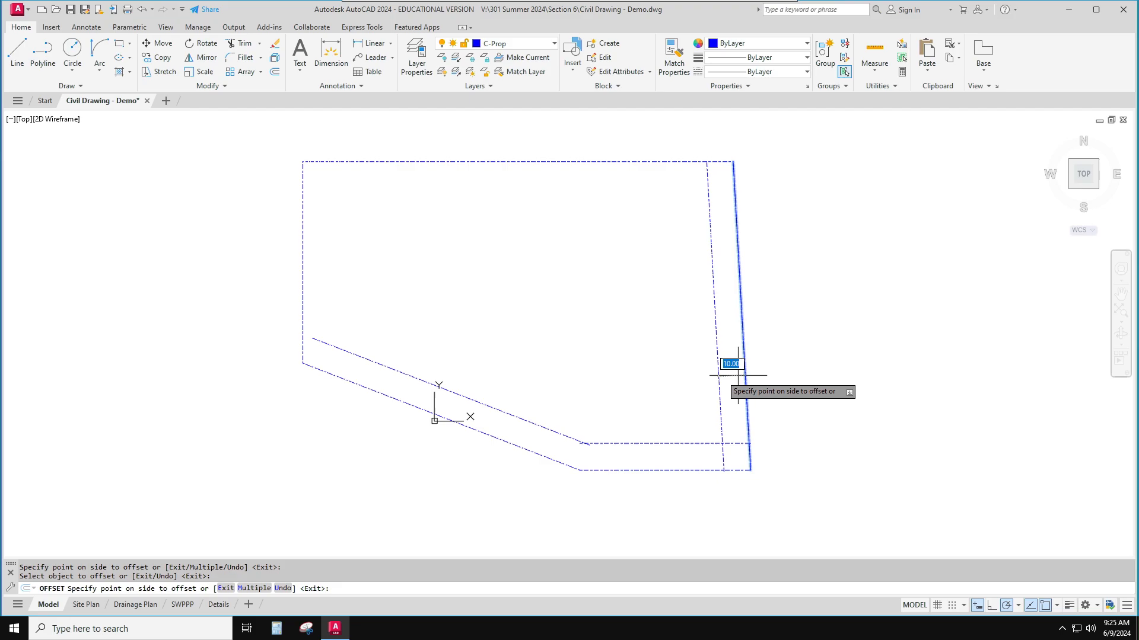
{"action": "left_click", "coordinate": [674, 376]}
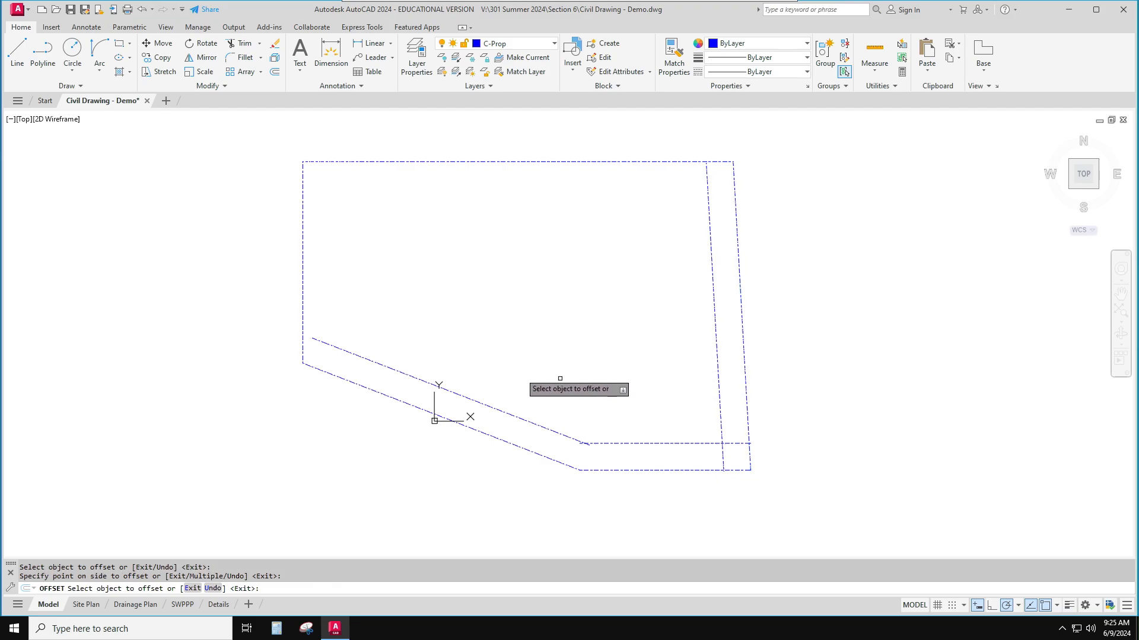
{"action": "left_click", "coordinate": [303, 286]}
{"action": "left_click", "coordinate": [400, 285]}
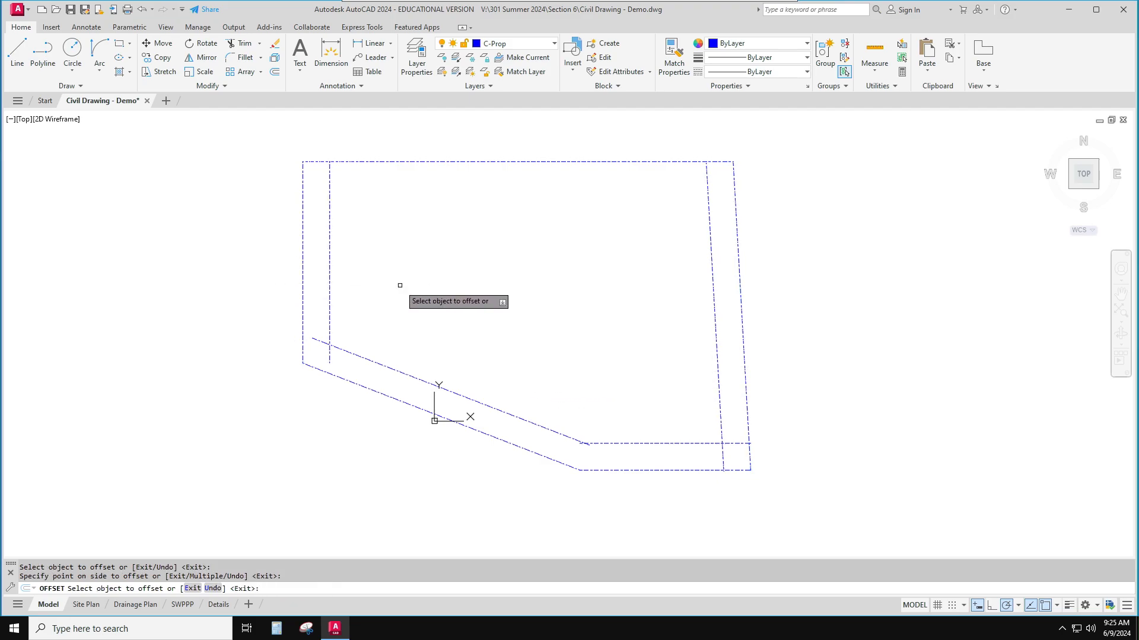
{"action": "key", "text": "Return"}
Offset the north boundary line 30 units south into the lot
{"action": "key", "text": "Return"}
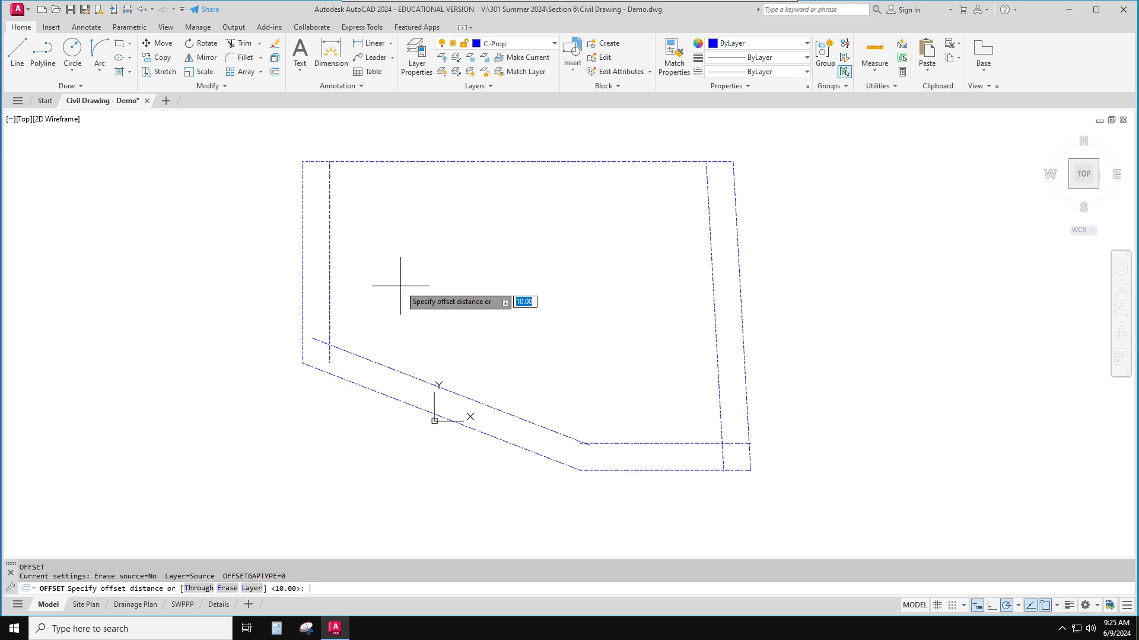
{"action": "type", "text": "30"}
{"action": "key", "text": "Return"}
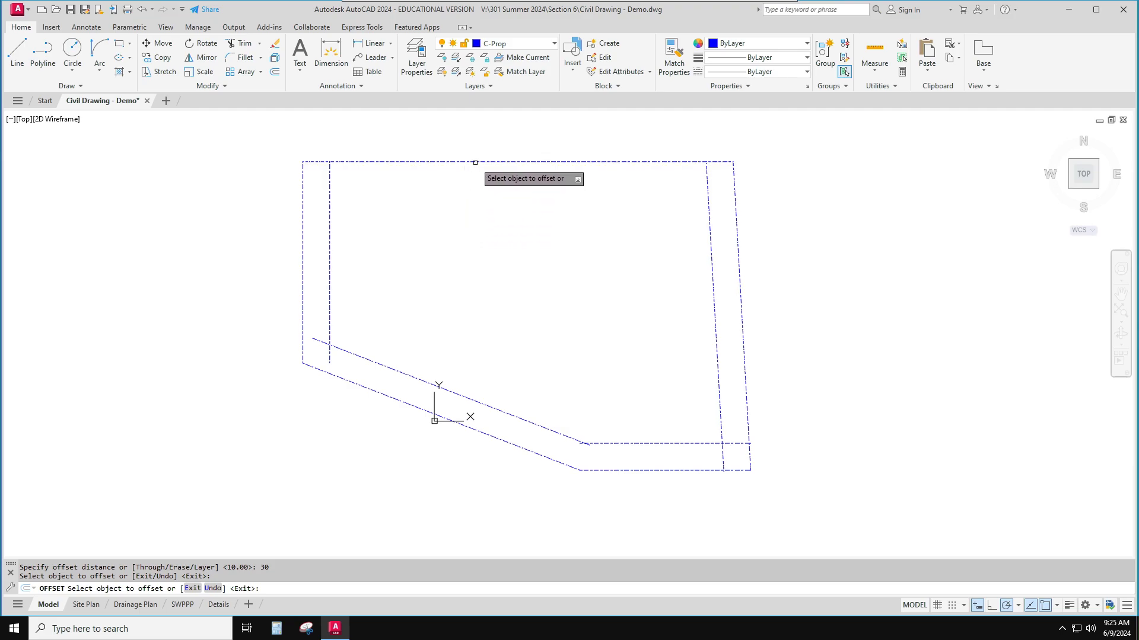
{"action": "left_click", "coordinate": [475, 162]}
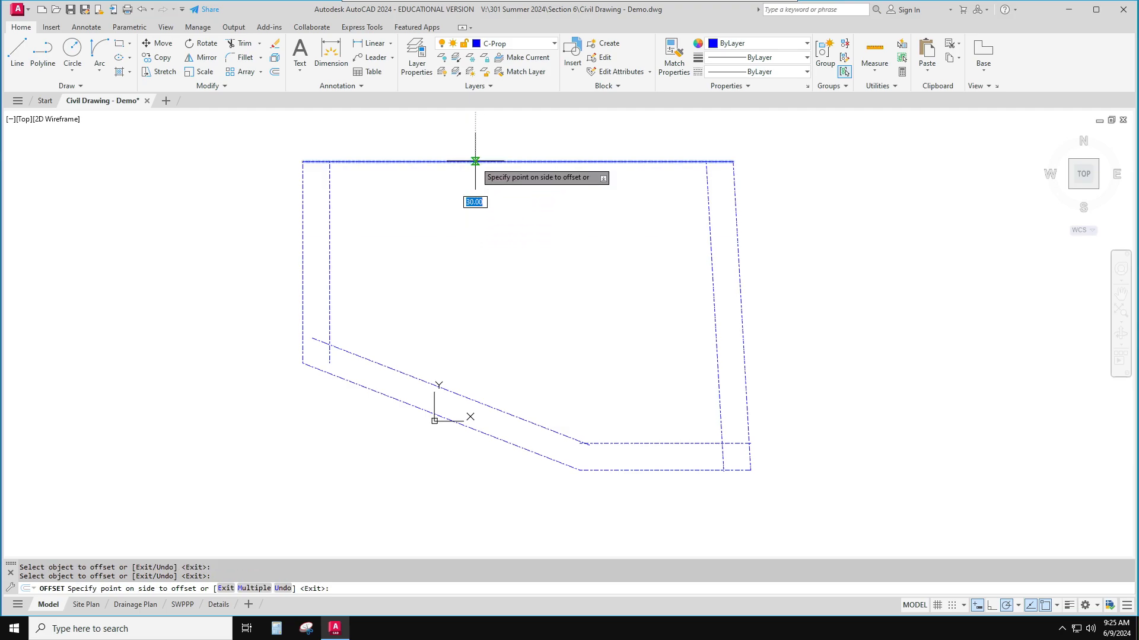
{"action": "key", "text": "Escape"}
{"action": "key", "text": "Escape"}
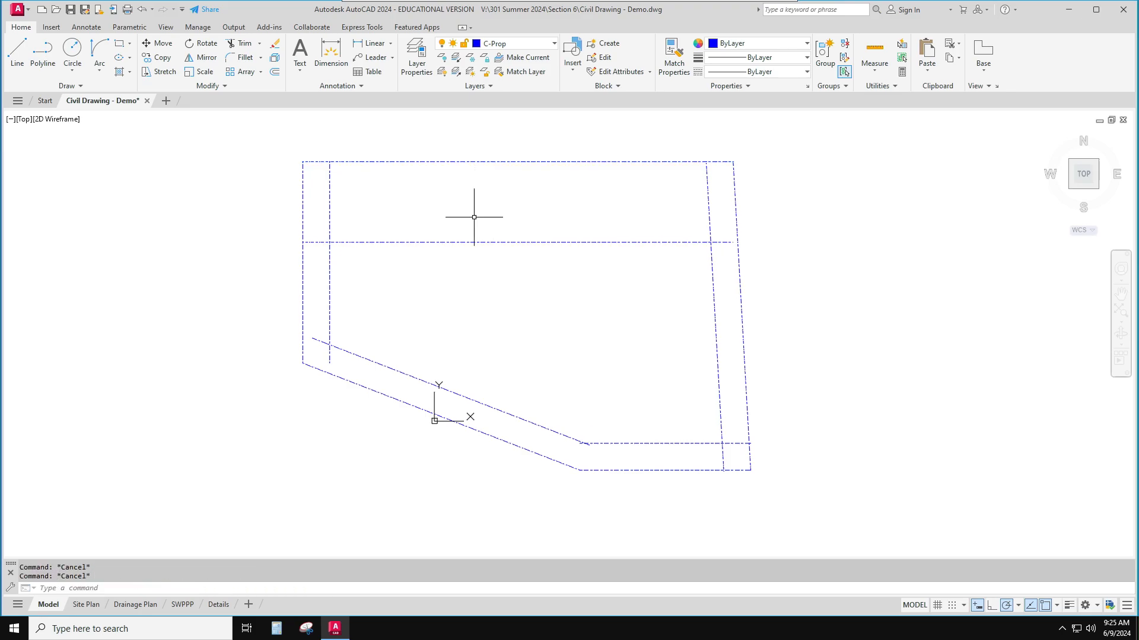
Using Fillet in Multiple mode with zero radius, join the west setback line to the north and diagonal setback lines in sharp corners
{"action": "type", "text": "fillet"}
{"action": "key", "text": "Return"}
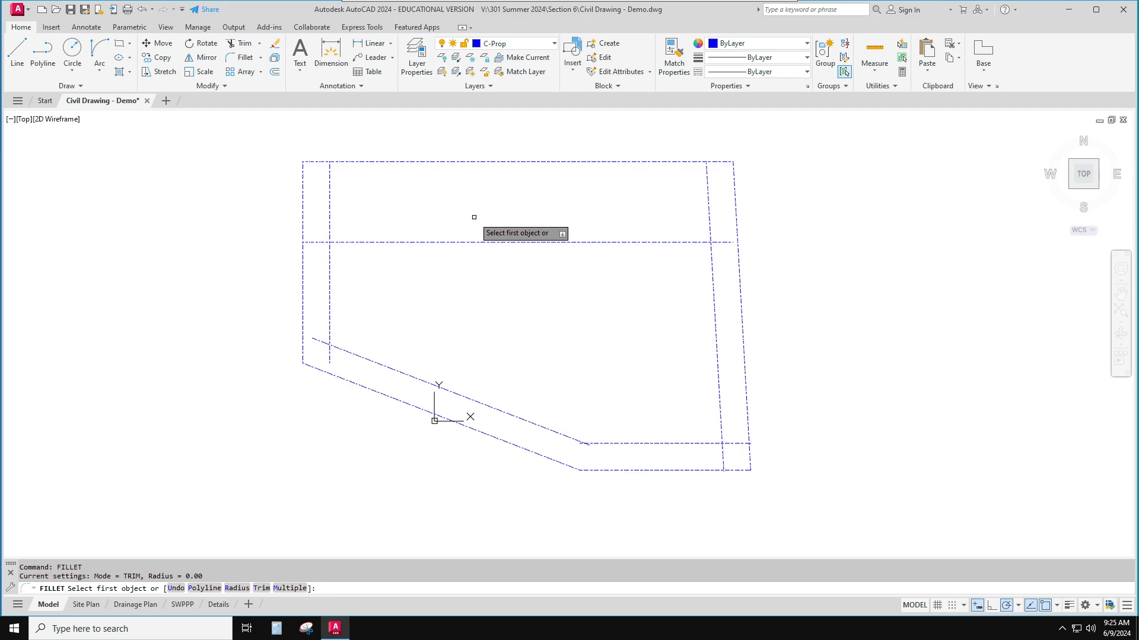
{"action": "type", "text": "m"}
{"action": "key", "text": "Return"}
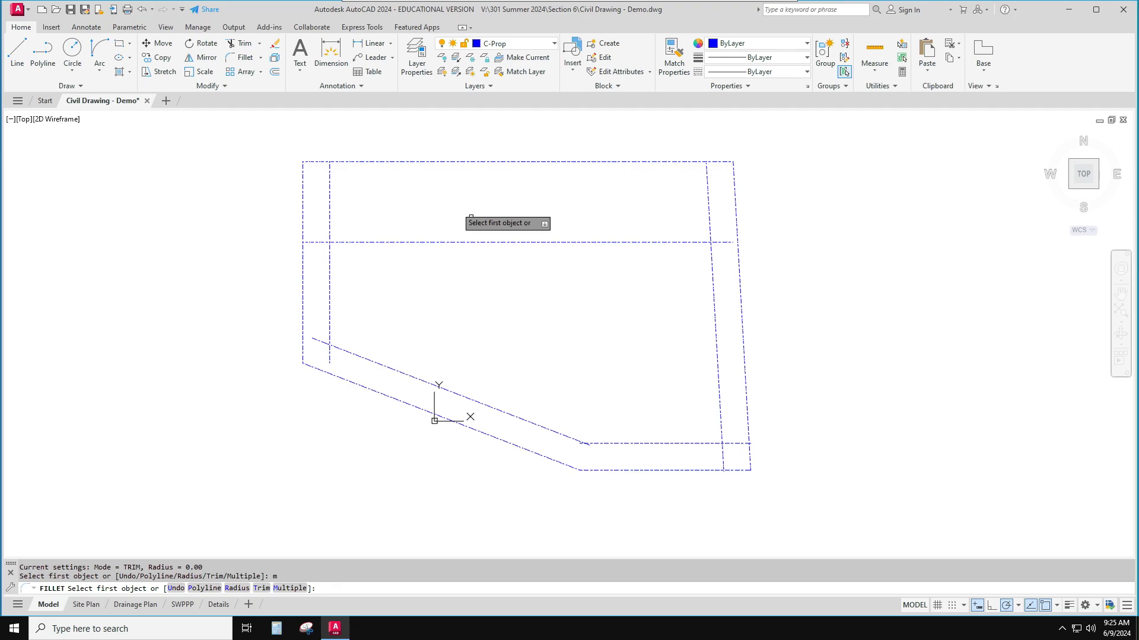
{"action": "left_click", "coordinate": [341, 240]}
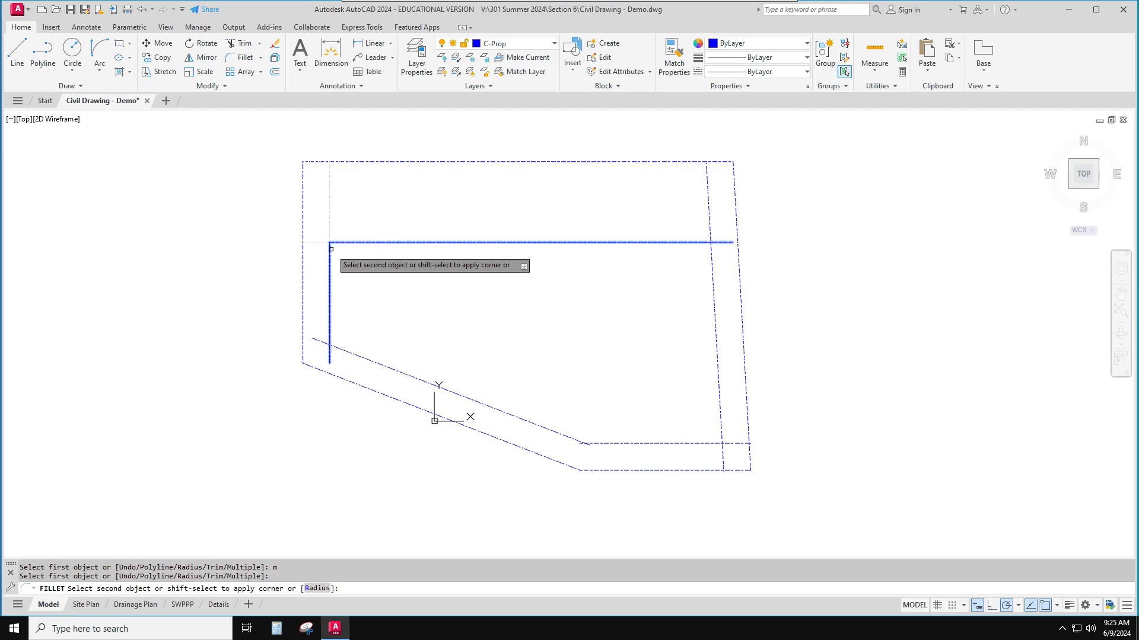
{"action": "left_click", "coordinate": [330, 249]}
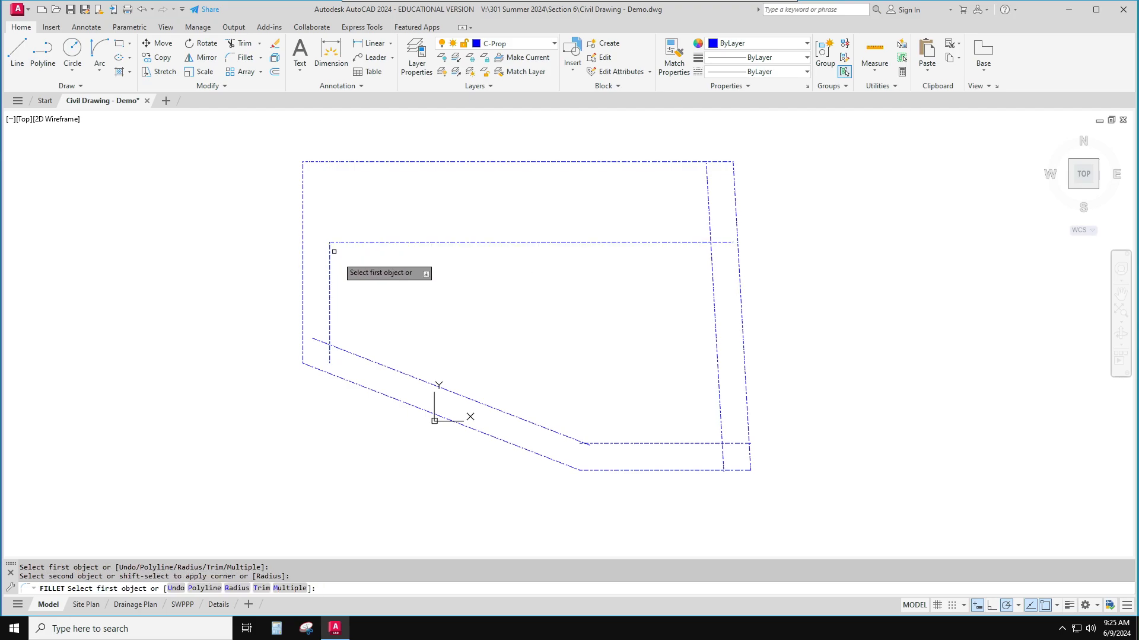
{"action": "left_click", "coordinate": [329, 335]}
{"action": "left_click", "coordinate": [340, 349]}
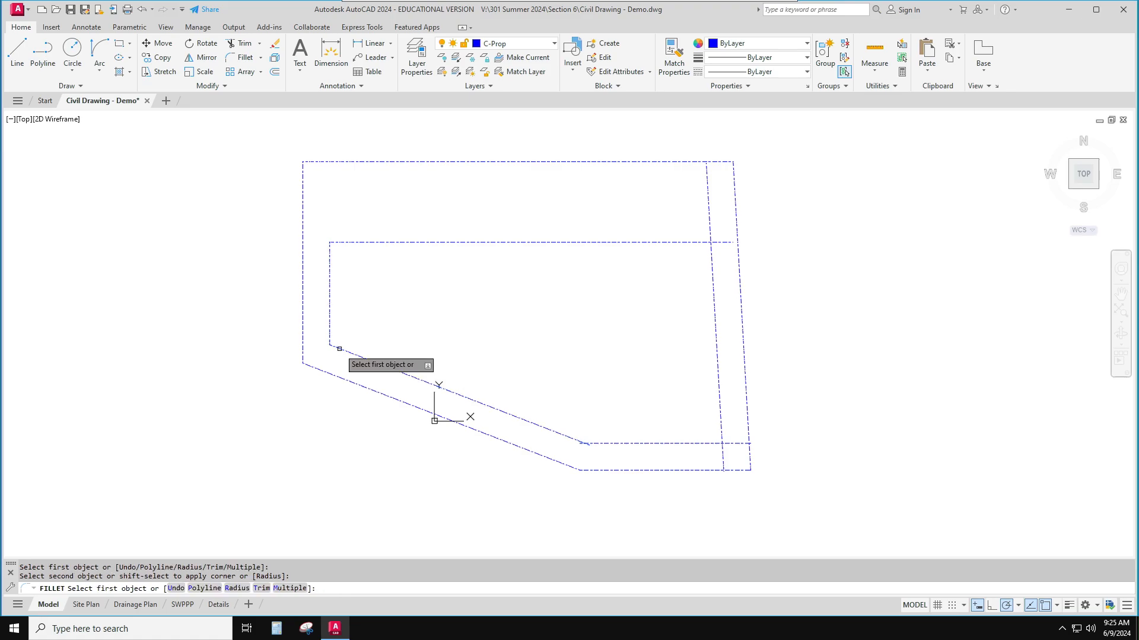
Clean up the remaining setback corners with the same fillet: diagonal to south, south to east, and east to north
{"action": "left_click", "coordinate": [549, 430]}
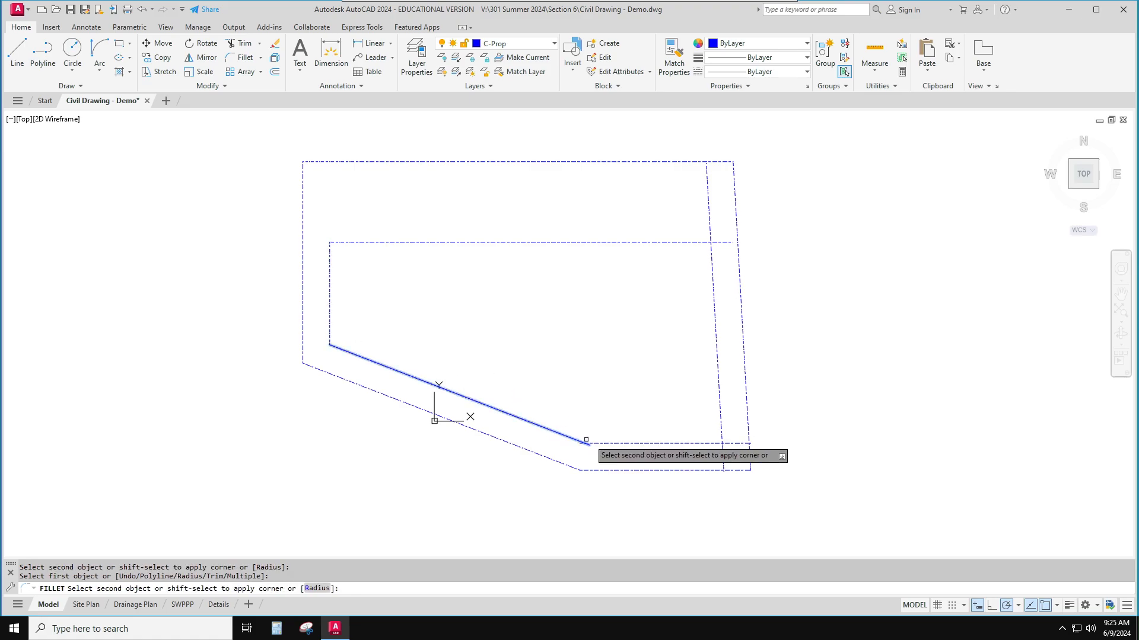
{"action": "left_click", "coordinate": [599, 444]}
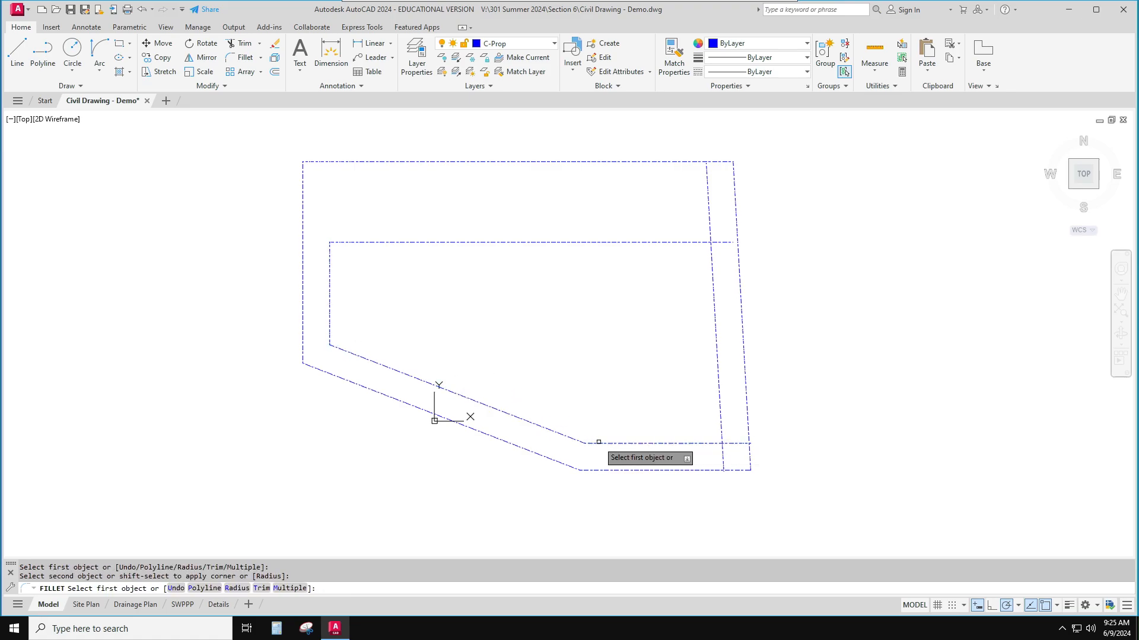
{"action": "left_click", "coordinate": [689, 444]}
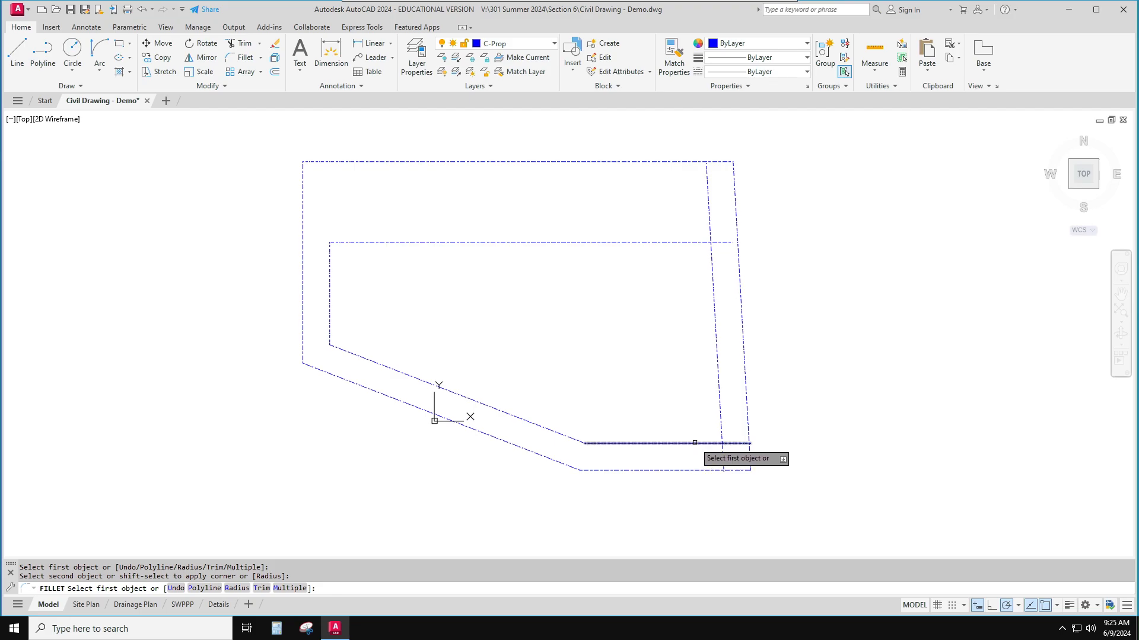
{"action": "left_click", "coordinate": [720, 422]}
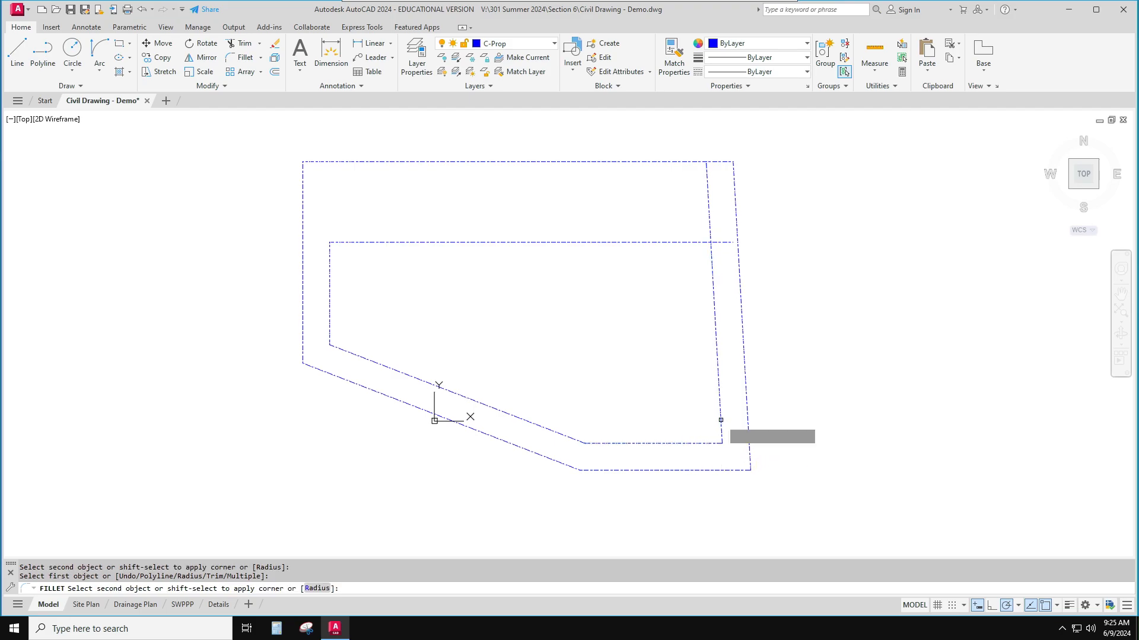
{"action": "left_click", "coordinate": [712, 255]}
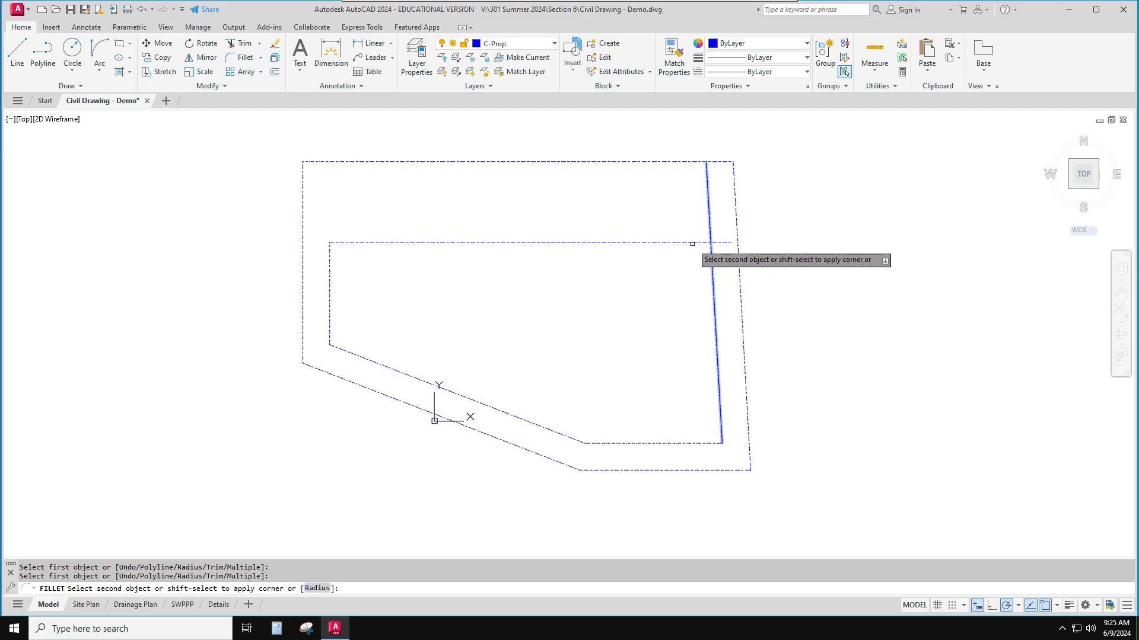
{"action": "left_click", "coordinate": [690, 243]}
{"action": "key", "text": "Escape"}
{"action": "key", "text": "Escape"}
{"action": "key", "text": "Escape"}
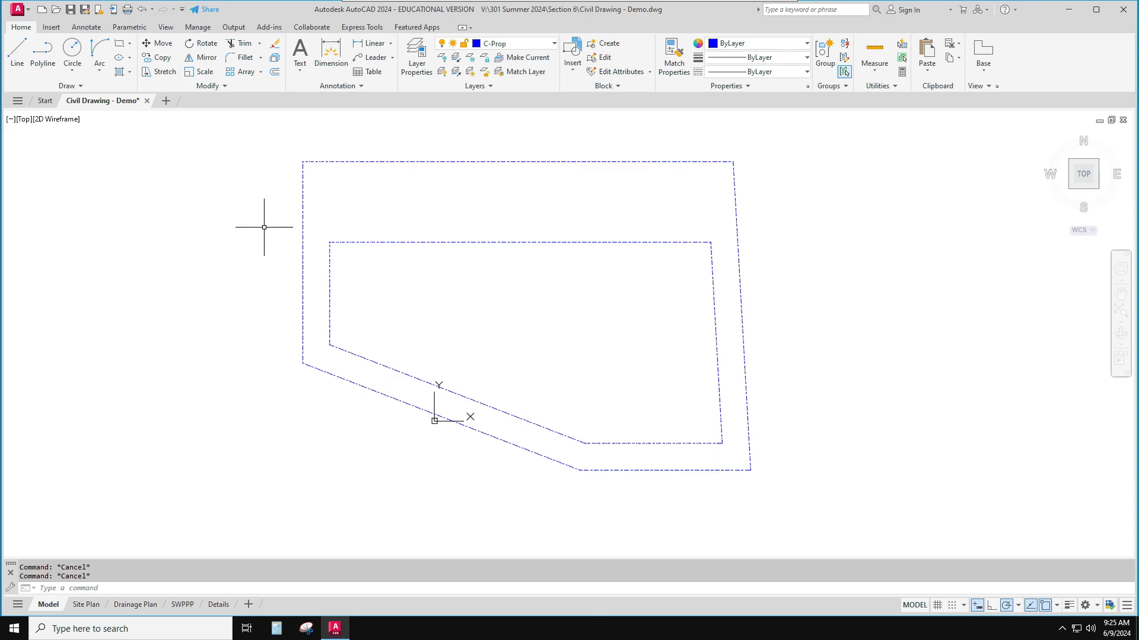
Assign all five inner setback lines to the C-Setback layer
{"action": "left_click", "coordinate": [260, 207]}
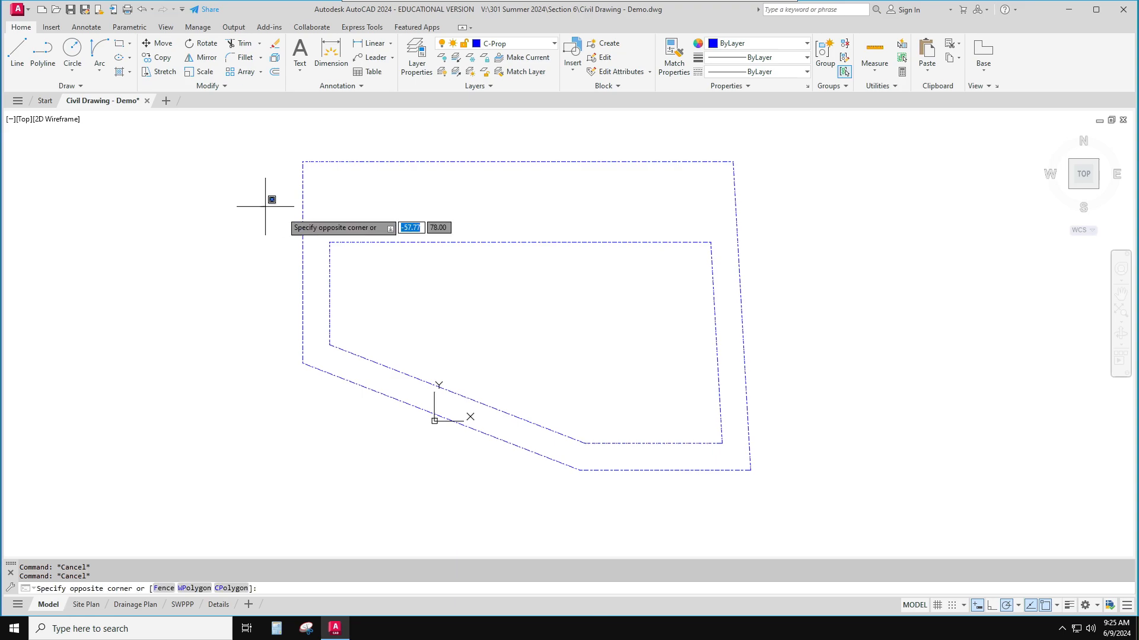
{"action": "left_click", "coordinate": [805, 456]}
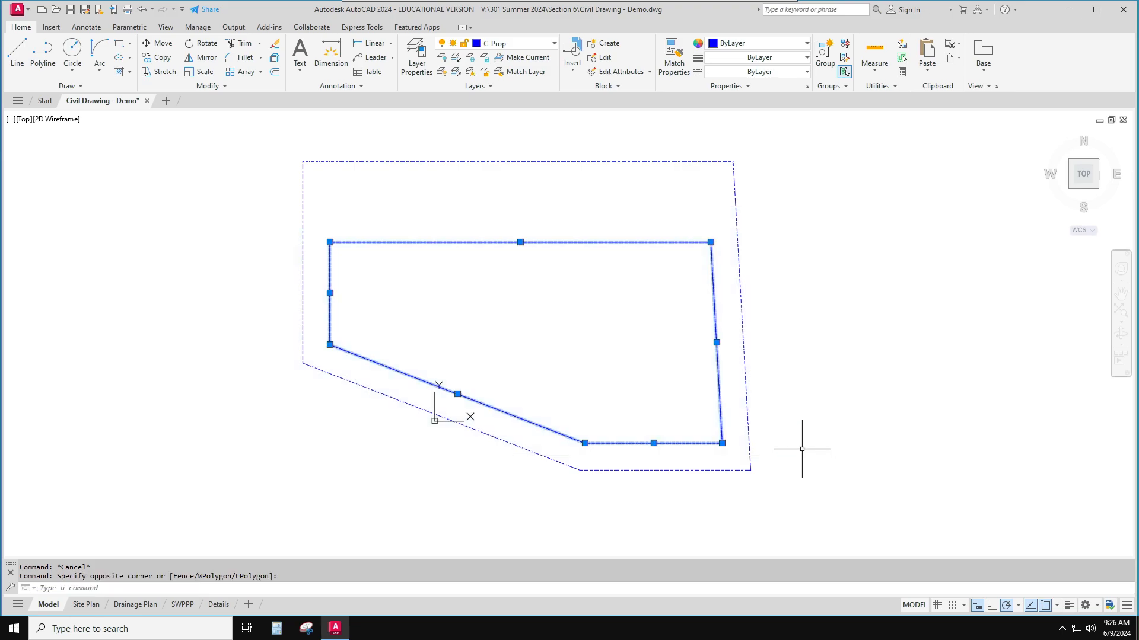
{"action": "left_click", "coordinate": [504, 43]}
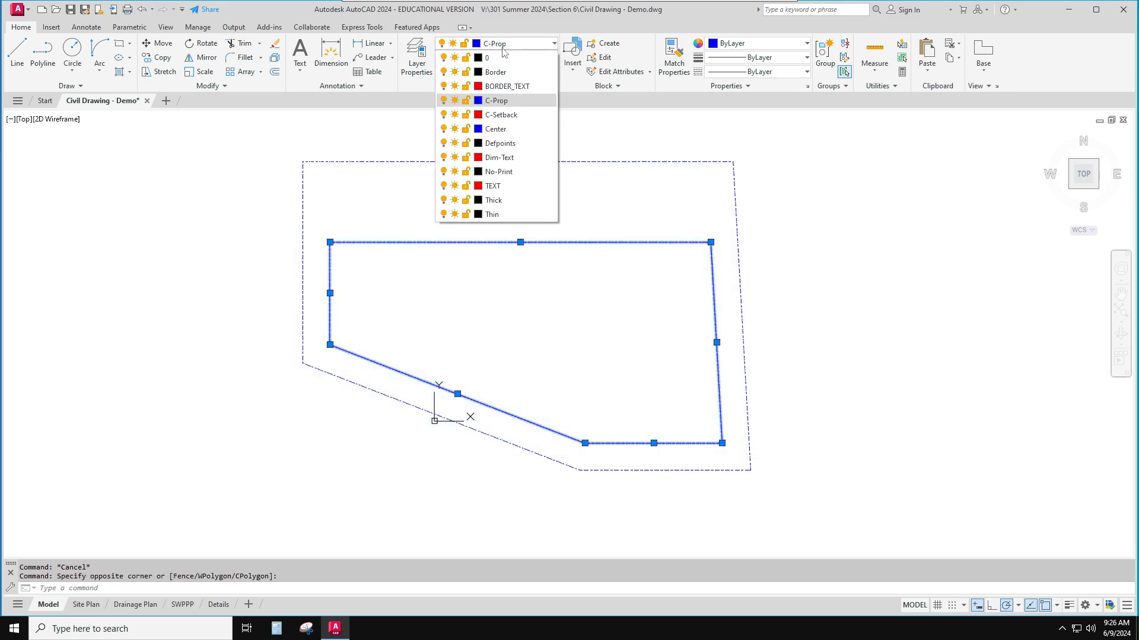
{"action": "left_click", "coordinate": [501, 115]}
{"action": "key", "text": "Escape"}
{"action": "key", "text": "Escape"}
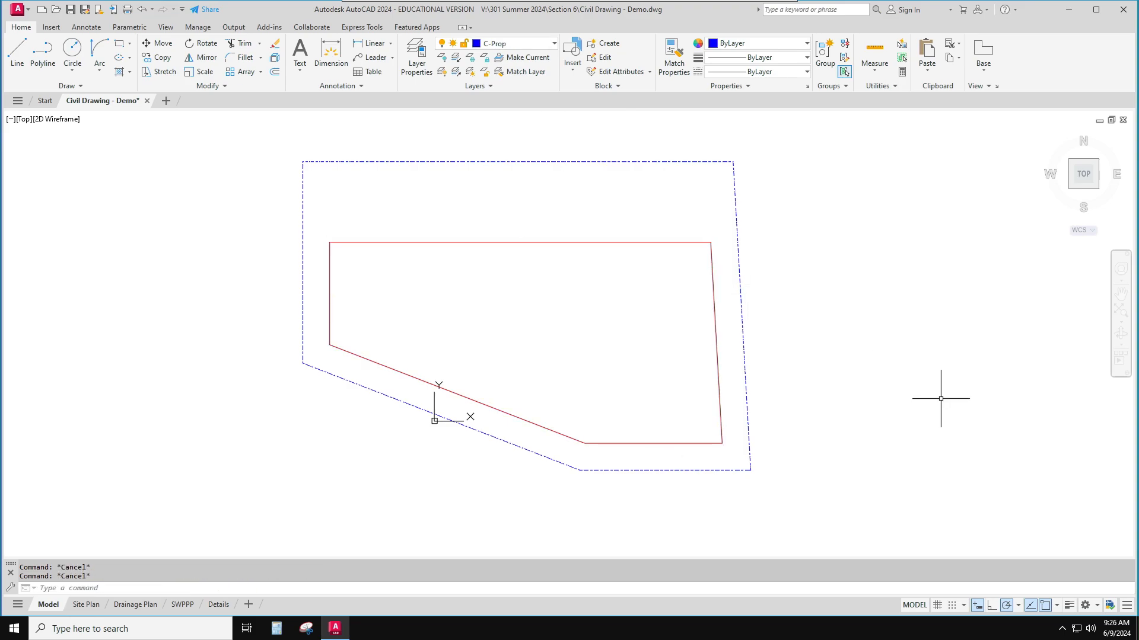
Make Thick the current layer and draw a 36 by 24 unit rectangle in the empty space west of the lot
{"action": "left_click", "coordinate": [505, 45]}
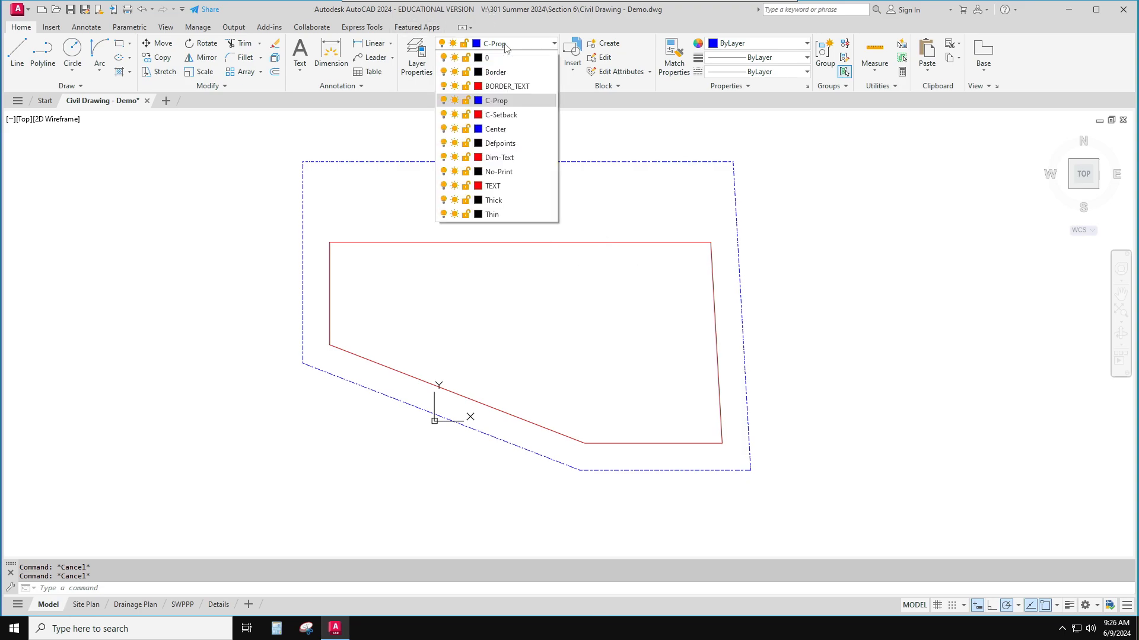
{"action": "left_click", "coordinate": [494, 201]}
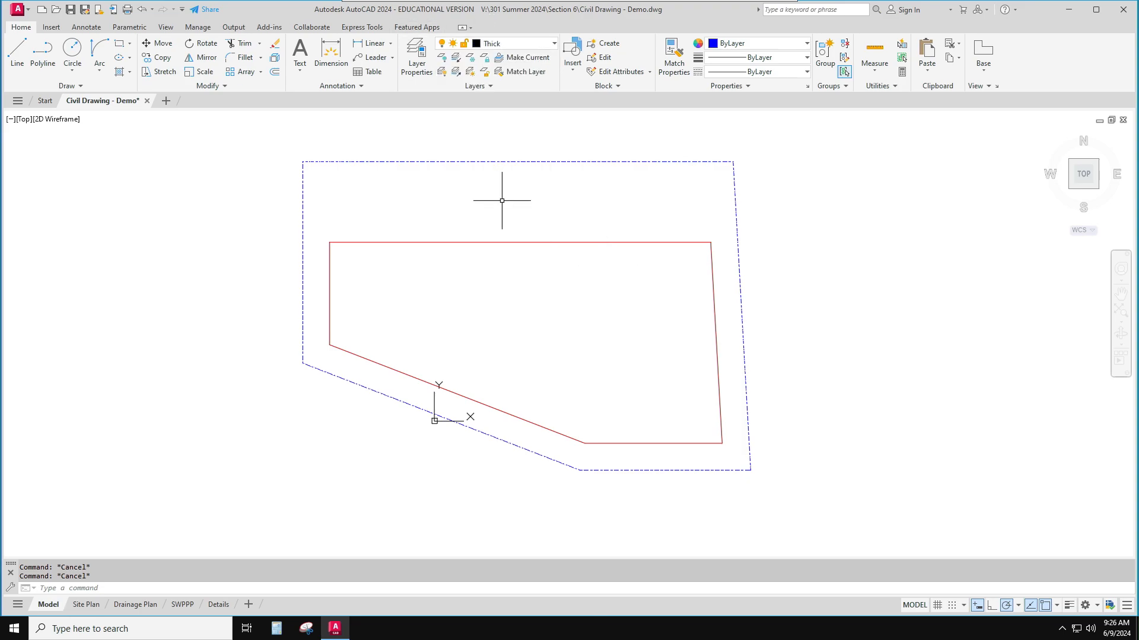
{"action": "left_click", "coordinate": [119, 43]}
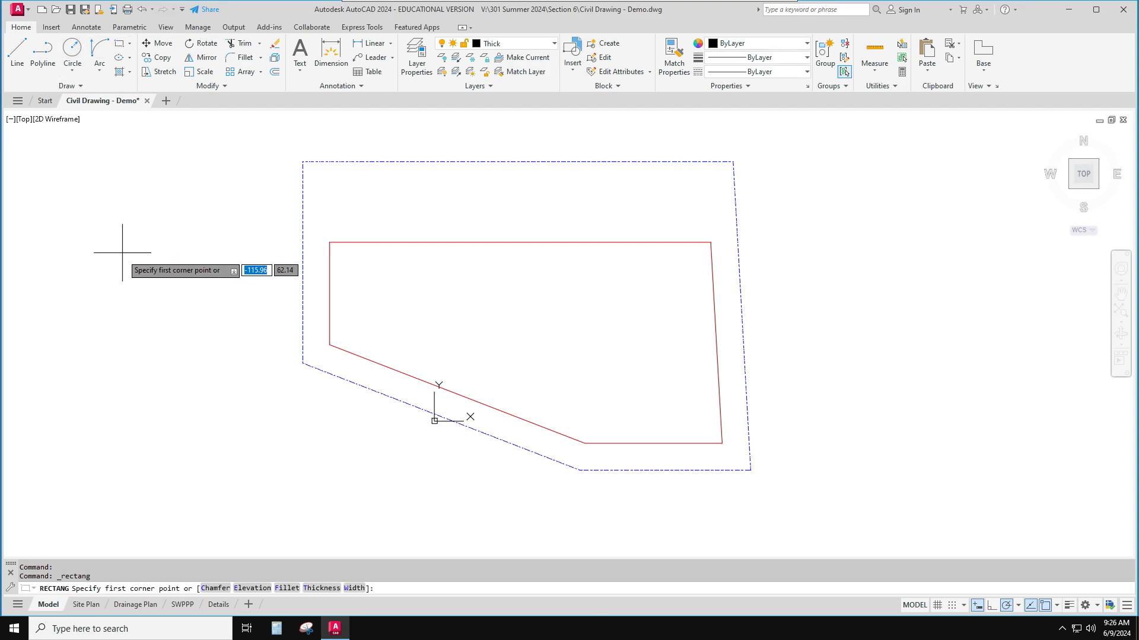
{"action": "left_click", "coordinate": [132, 299]}
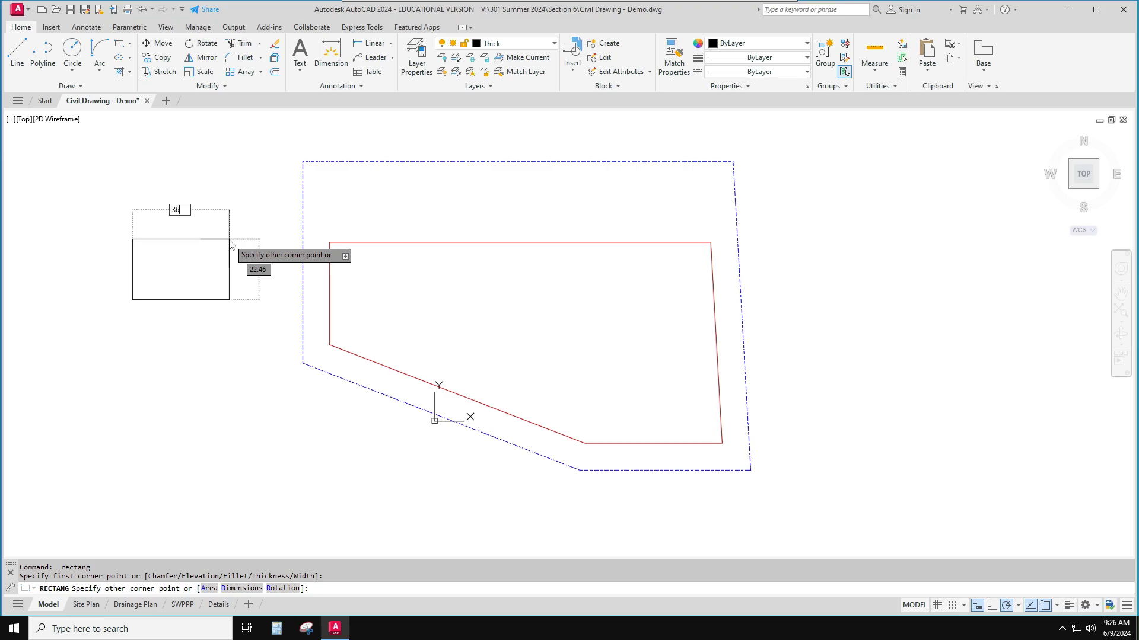
{"action": "key", "text": "Tab"}
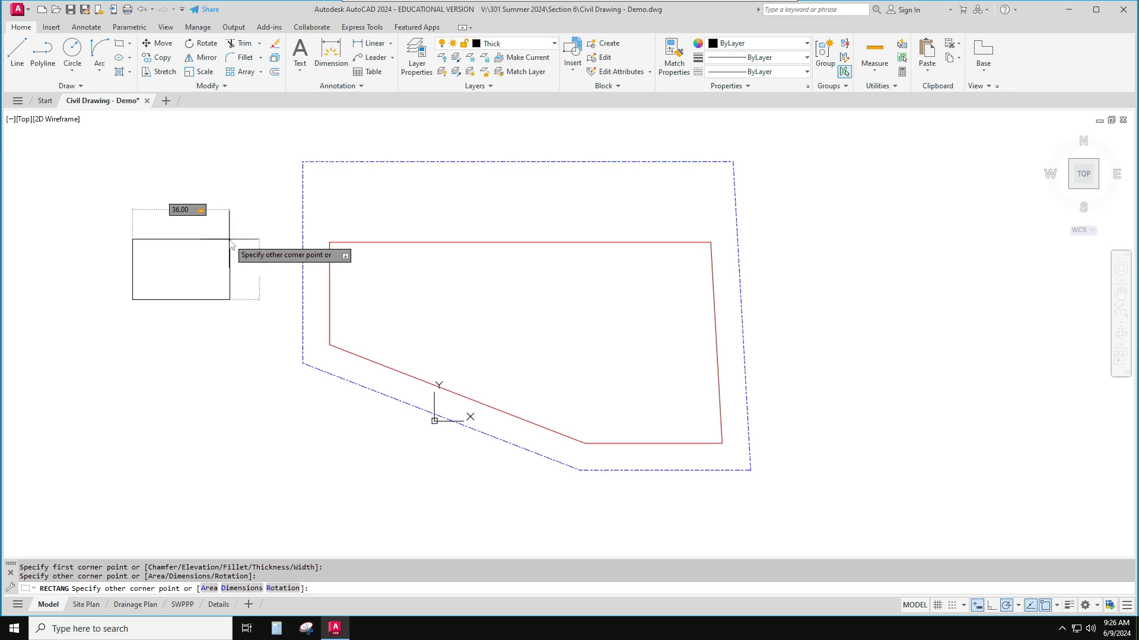
{"action": "type", "text": "24"}
{"action": "key", "text": "Return"}
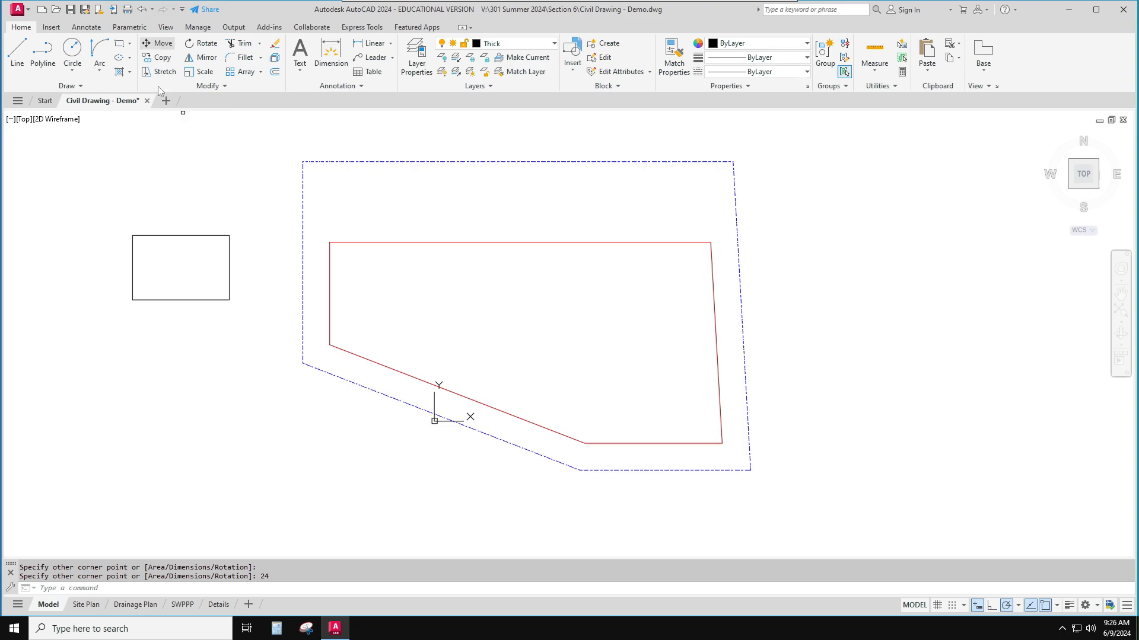
Move the rectangle by its upper-left corner onto the northwest corner of the property boundary
{"action": "left_click", "coordinate": [163, 235]}
{"action": "key", "text": "Return"}
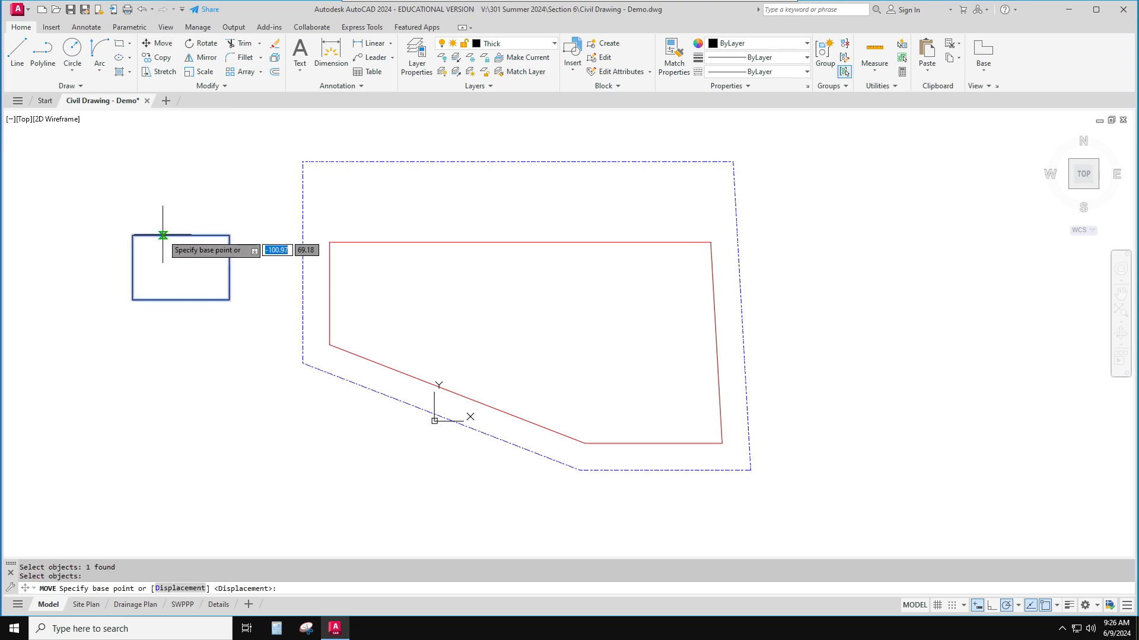
{"action": "left_click", "coordinate": [133, 235]}
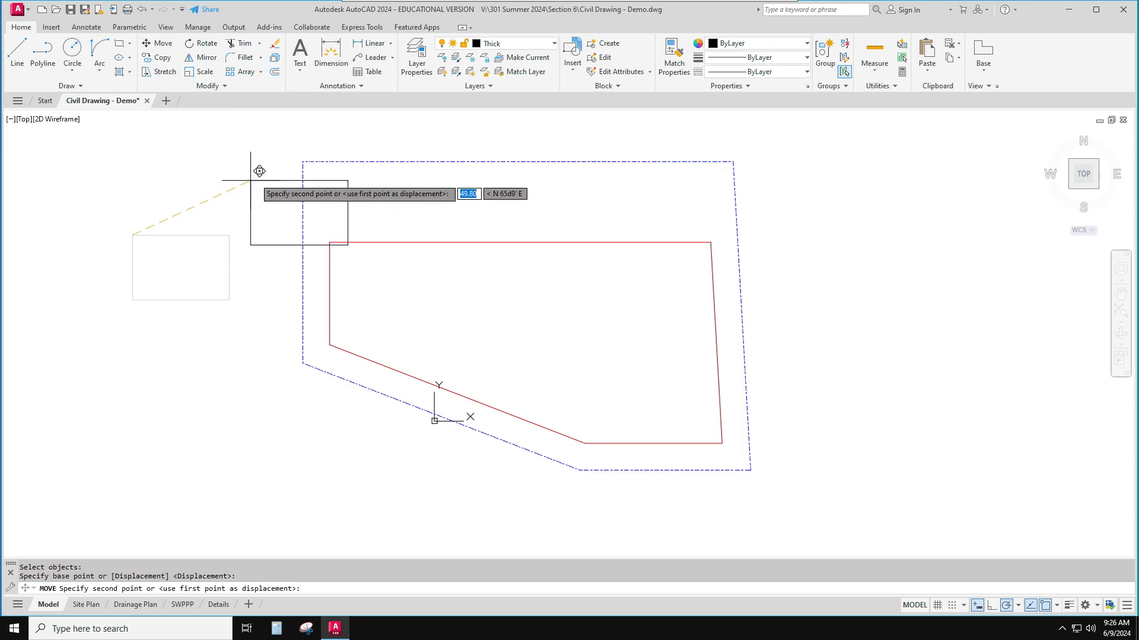
{"action": "left_click", "coordinate": [303, 161]}
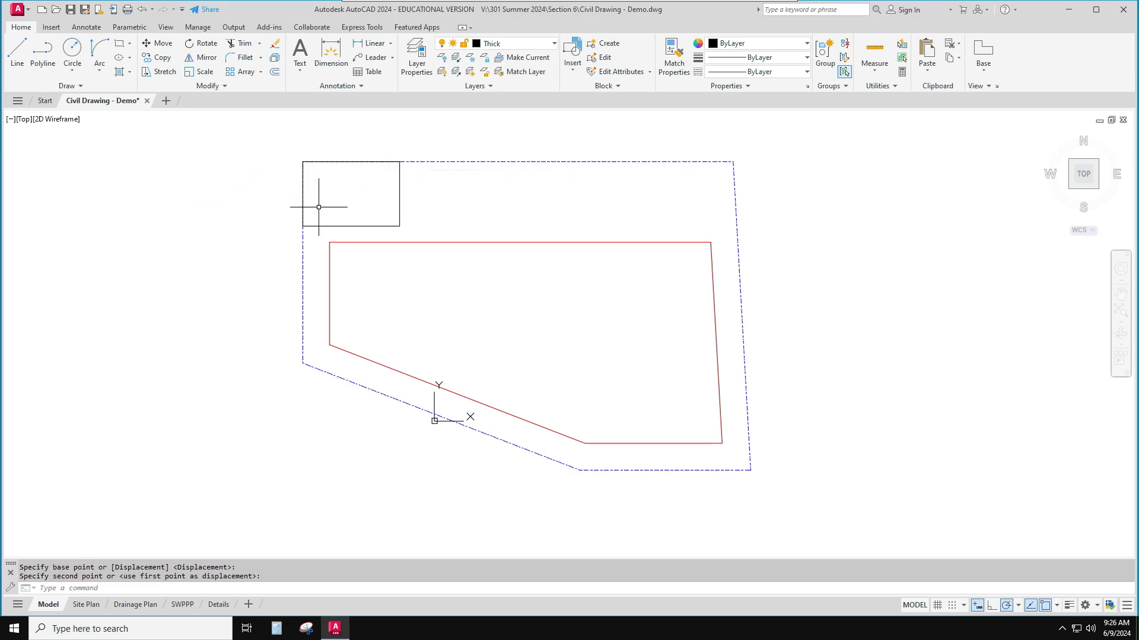
{"action": "key", "text": "Escape"}
{"action": "key", "text": "Escape"}
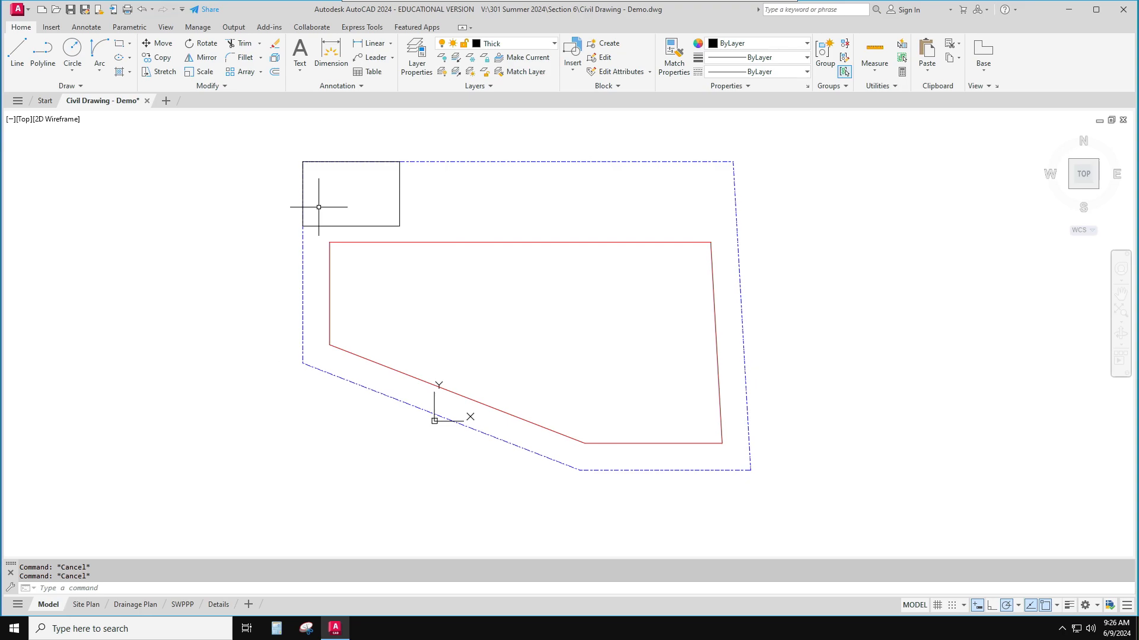
Move the rectangle 40 units due east along the north boundary
{"action": "type", "text": "m"}
{"action": "key", "text": "Return"}
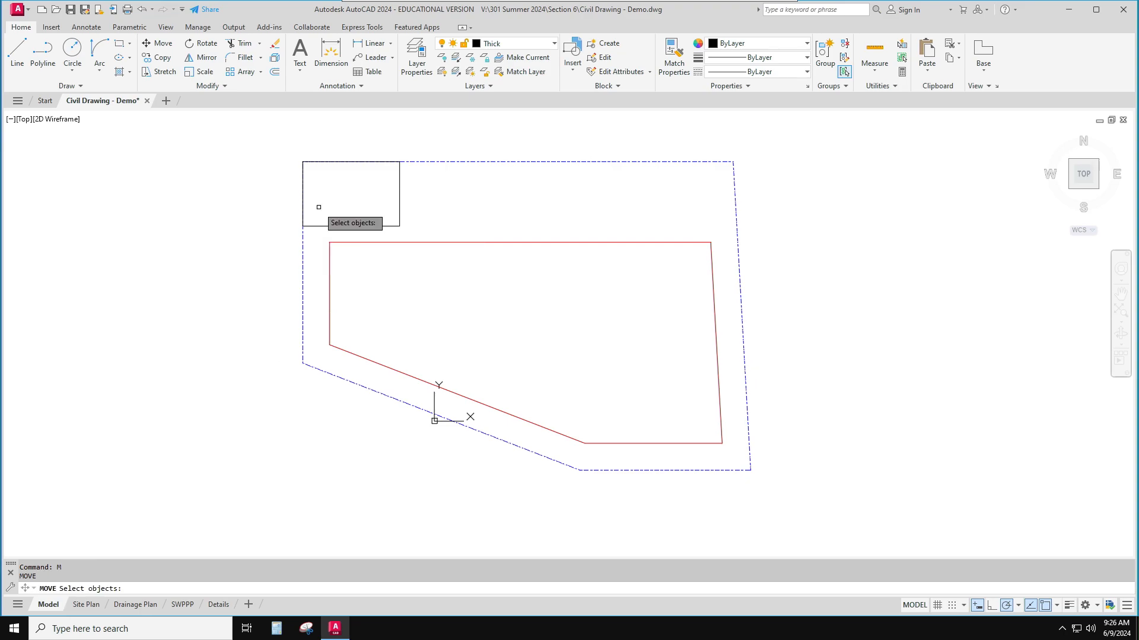
{"action": "left_click", "coordinate": [400, 202]}
{"action": "key", "text": "Return"}
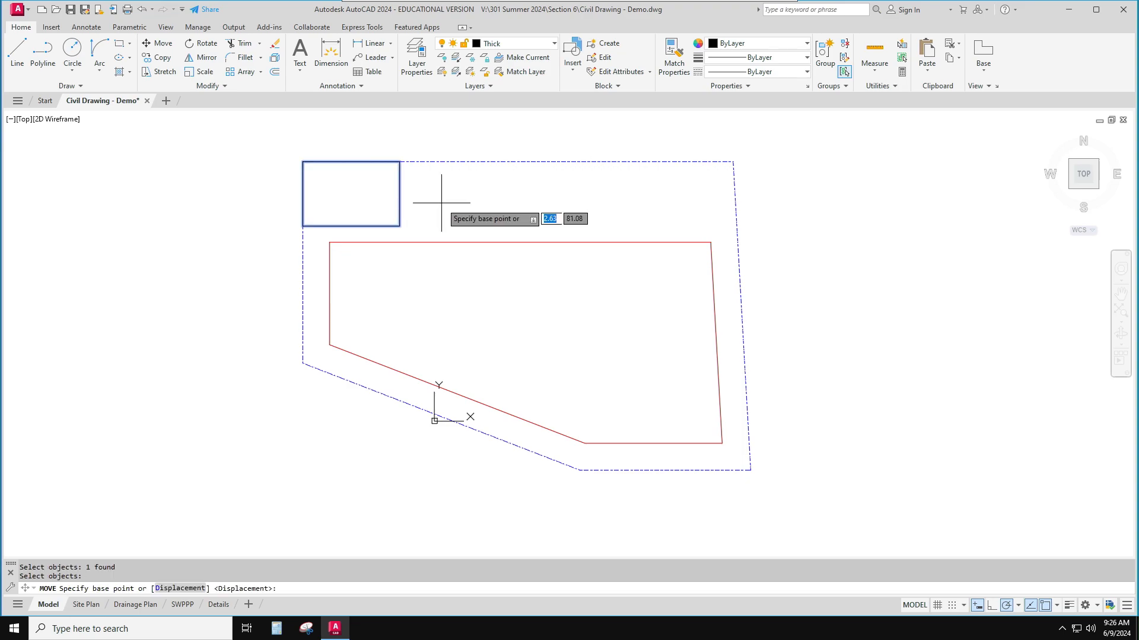
{"action": "left_click", "coordinate": [442, 203]}
{"action": "type", "text": "40"}
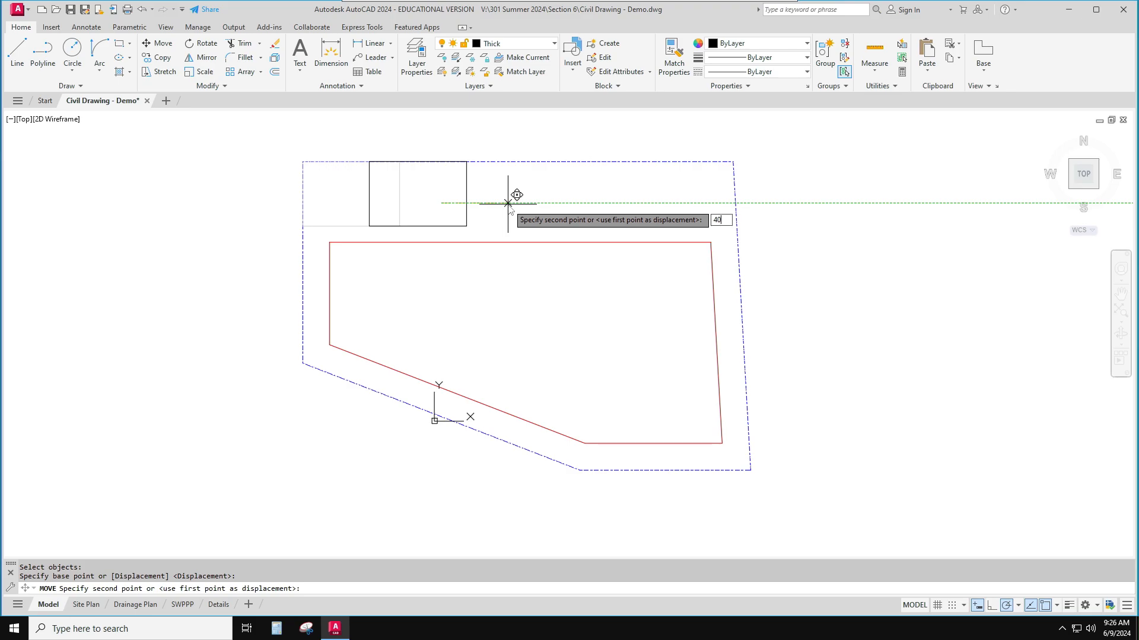
{"action": "key", "text": "Return"}
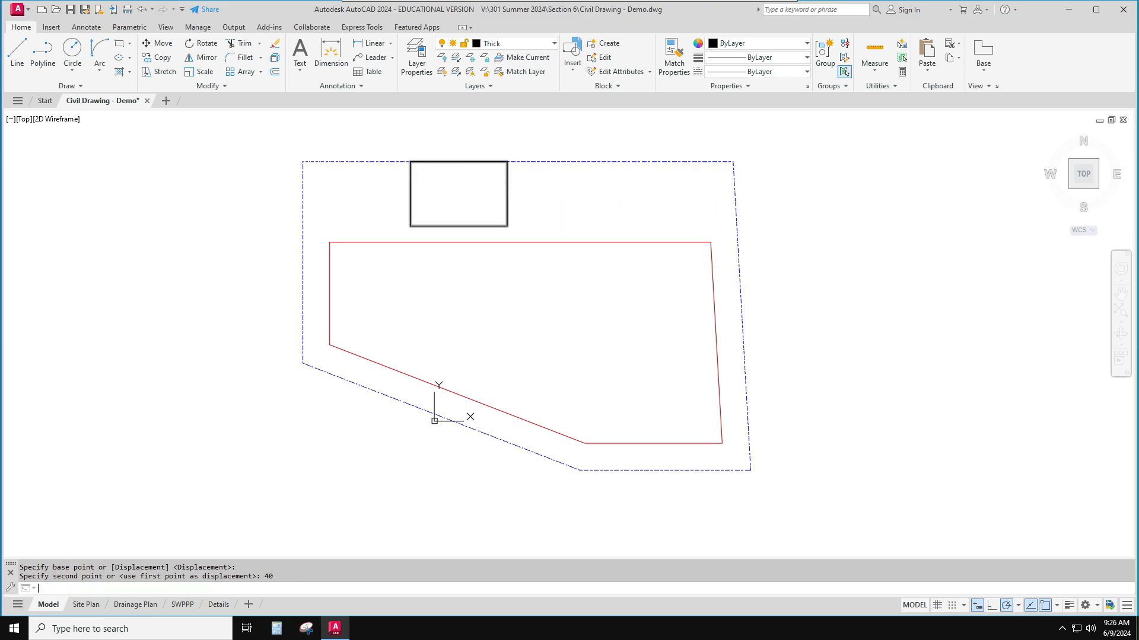
Move the building rectangle 50 units due south so it sits inside the setback lines, and save the drawing
{"action": "key", "text": "Return"}
{"action": "left_click", "coordinate": [529, 191]}
{"action": "left_click", "coordinate": [495, 191]}
{"action": "key", "text": "Return"}
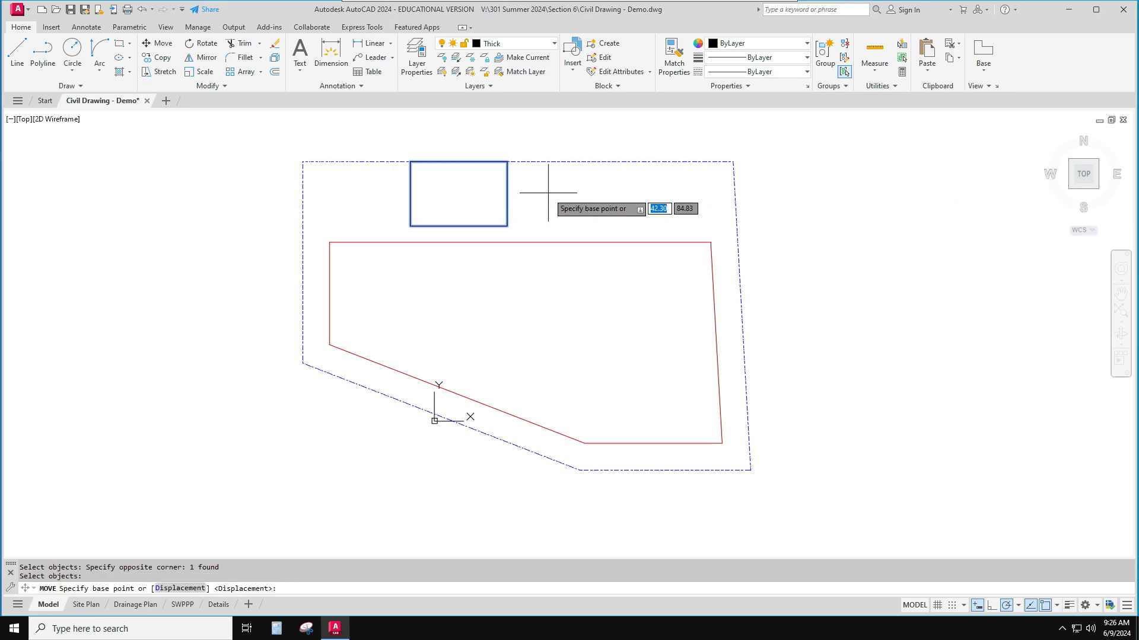
{"action": "left_click", "coordinate": [548, 193]}
{"action": "type", "text": "50"}
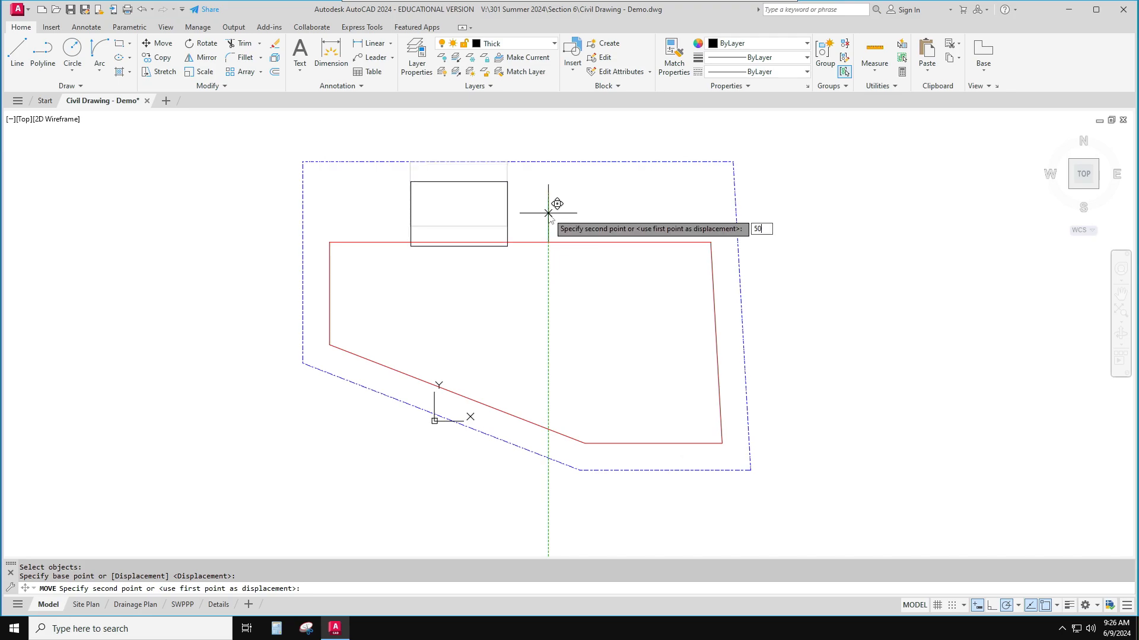
{"action": "key", "text": "Return"}
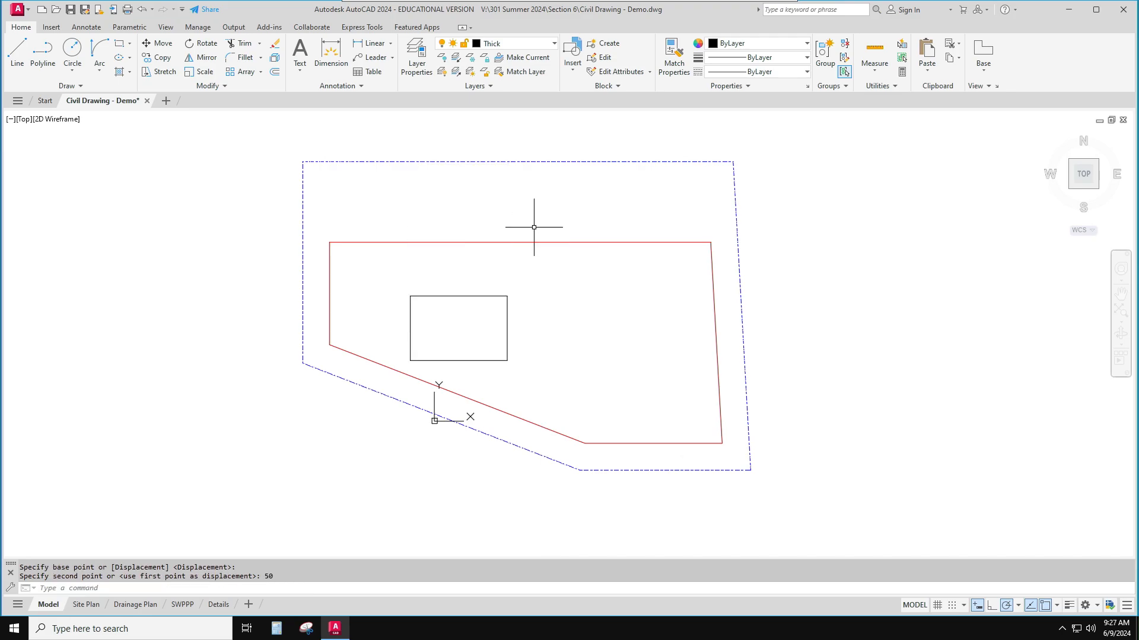
{"action": "left_click", "coordinate": [883, 332]}
{"action": "key", "text": "Escape"}
{"action": "key", "text": "Escape"}
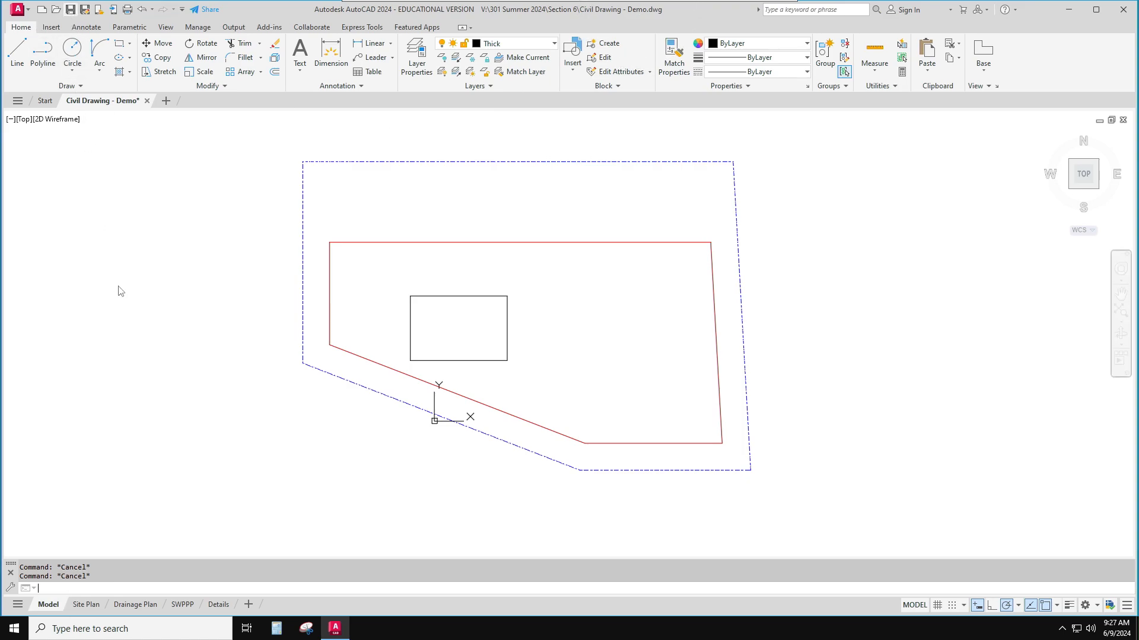
{"action": "key", "text": "ctrl+s"}
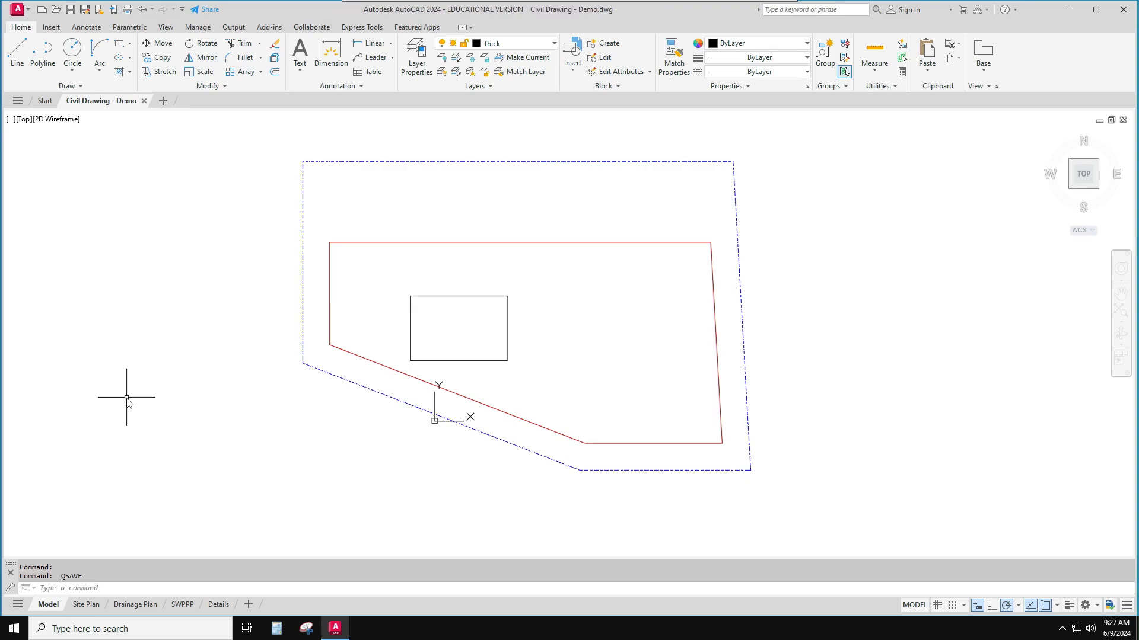
View the Site Plan layout sheet and return to model space
{"action": "left_click", "coordinate": [84, 606]}
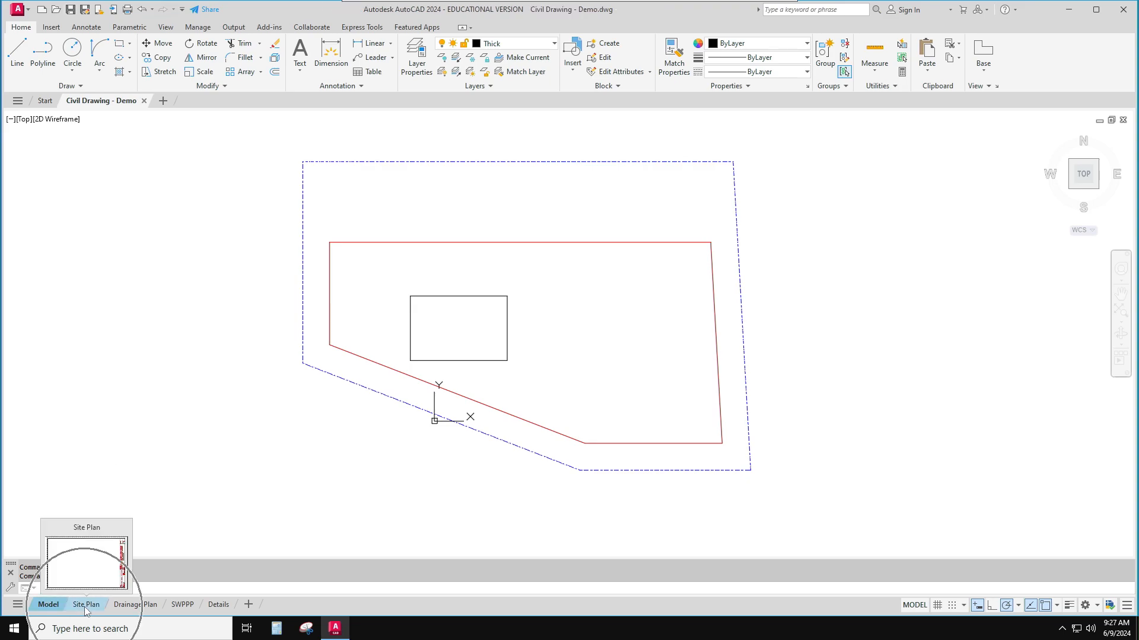
{"action": "left_click", "coordinate": [84, 606]}
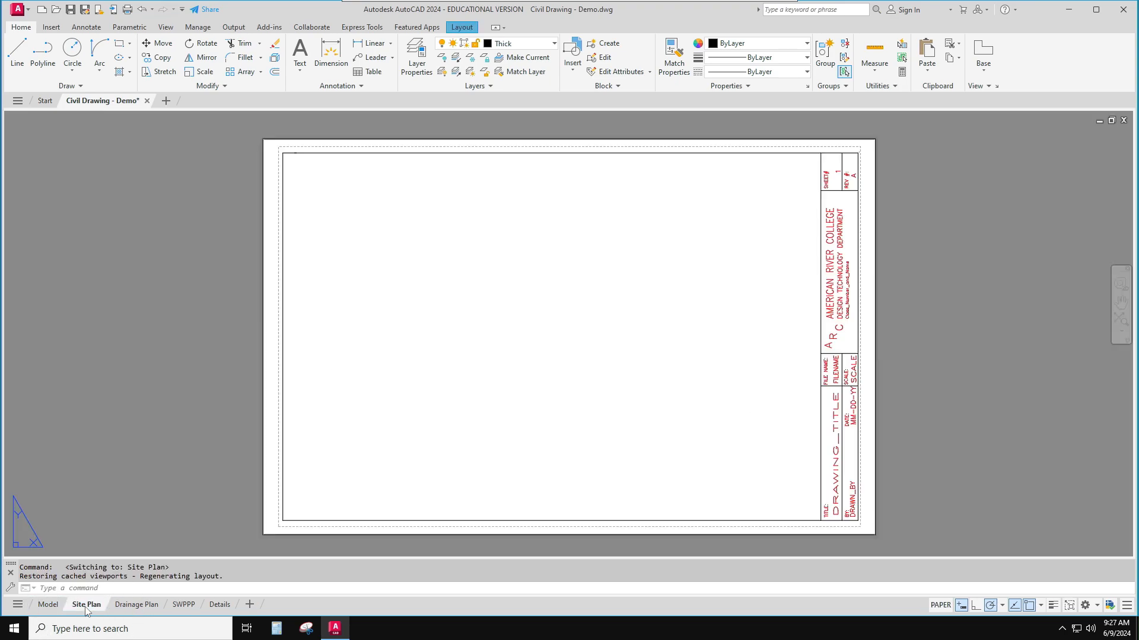
{"action": "left_click", "coordinate": [58, 605]}
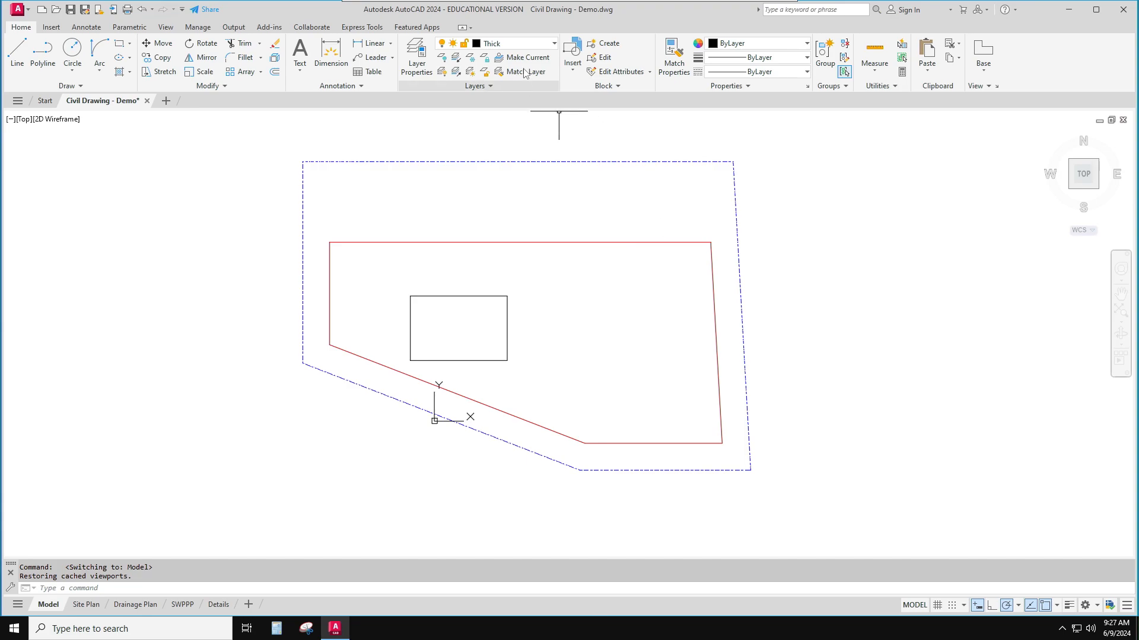
Make Thin the current layer and draw a circle of about 4.6 units radius southwest of the lot
{"action": "left_click", "coordinate": [525, 46]}
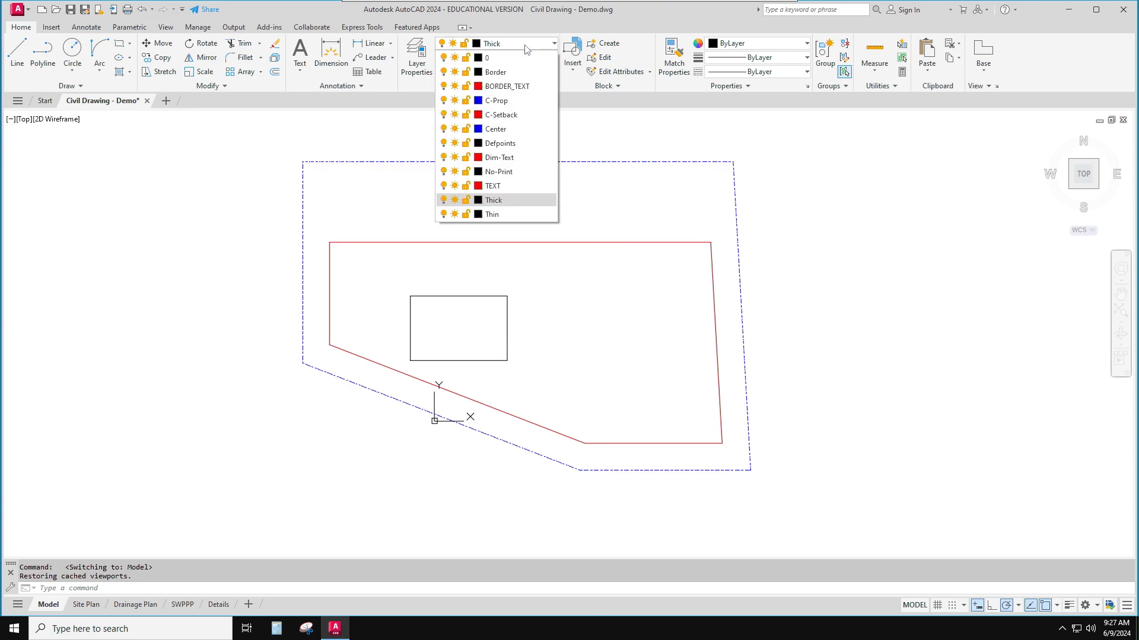
{"action": "left_click", "coordinate": [493, 214]}
{"action": "left_click", "coordinate": [72, 51]}
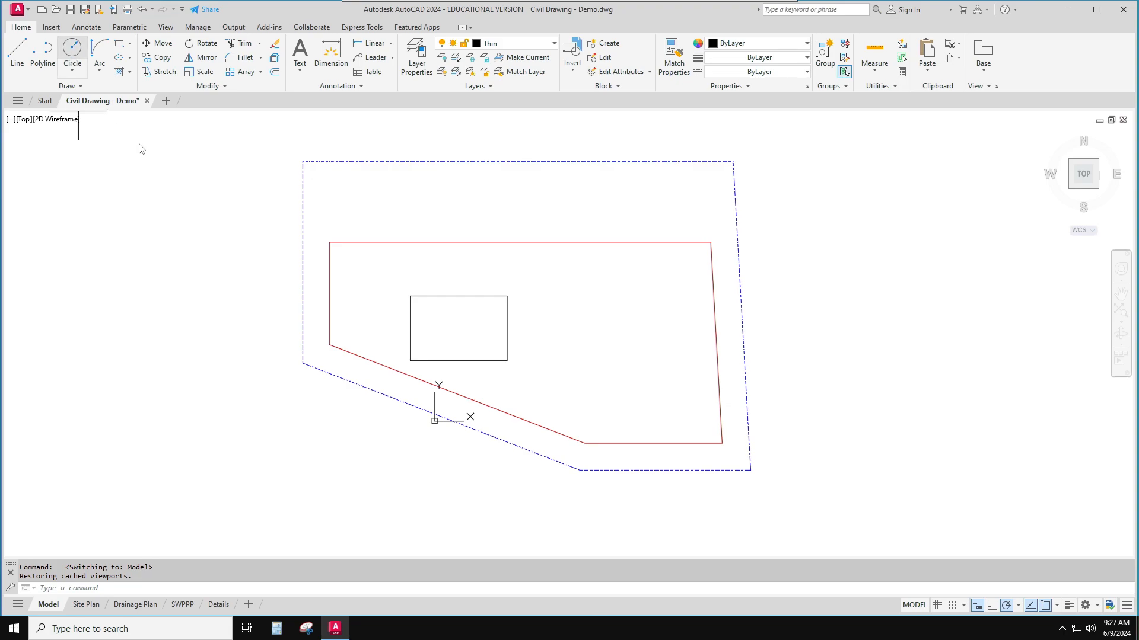
{"action": "left_click", "coordinate": [325, 454]}
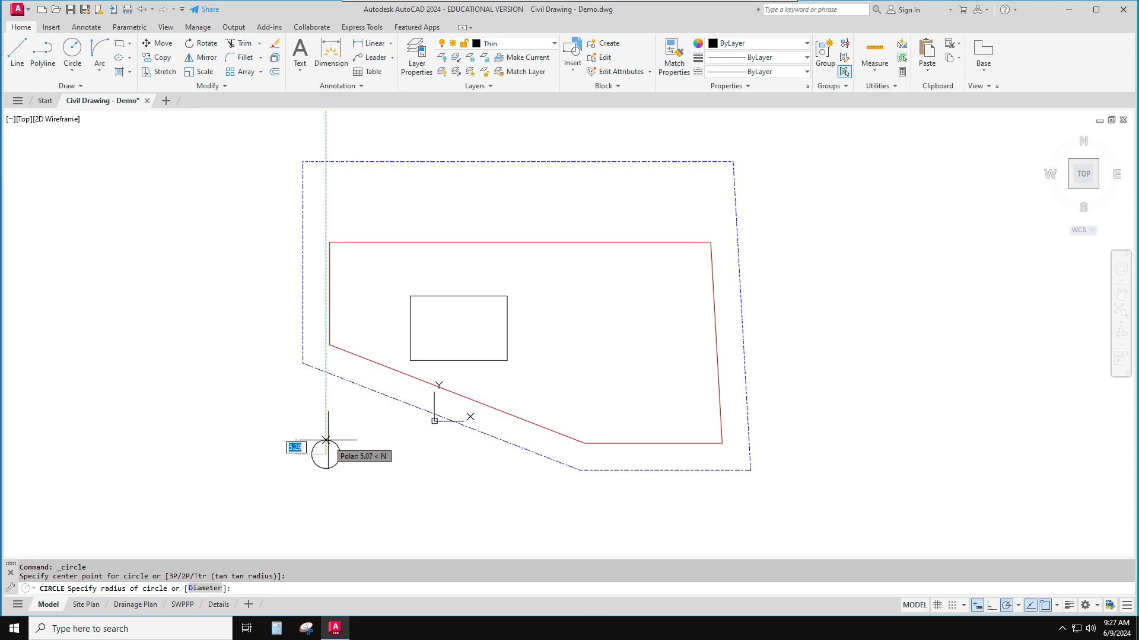
{"action": "left_click", "coordinate": [326, 443]}
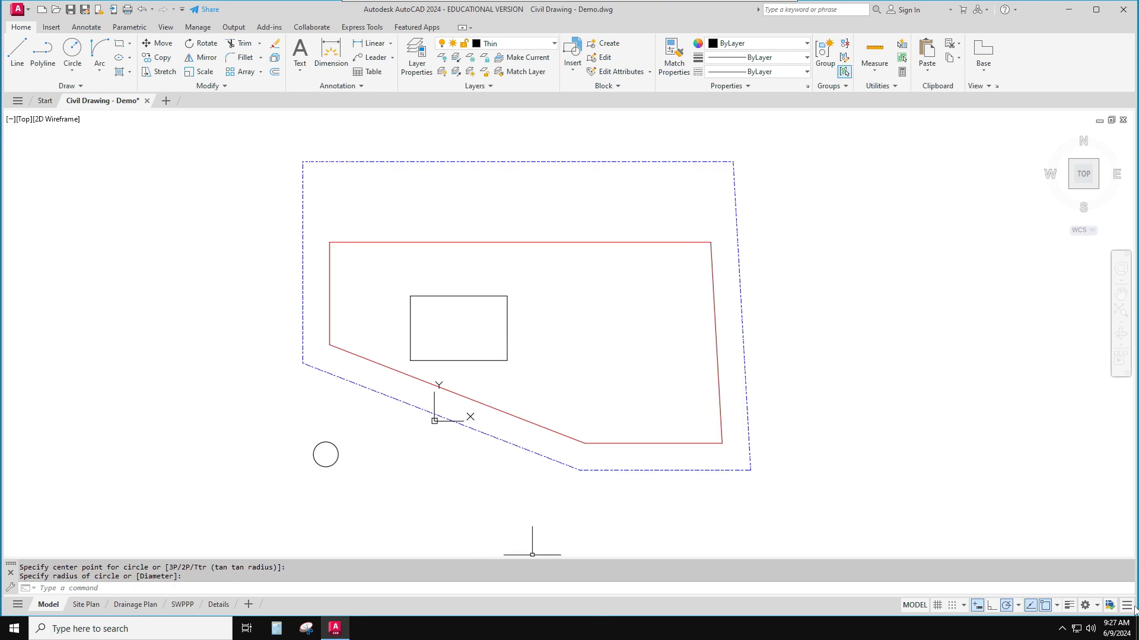
Draw a trial line from near the circle's upper edge to its center and undo it
{"action": "left_click", "coordinate": [18, 50]}
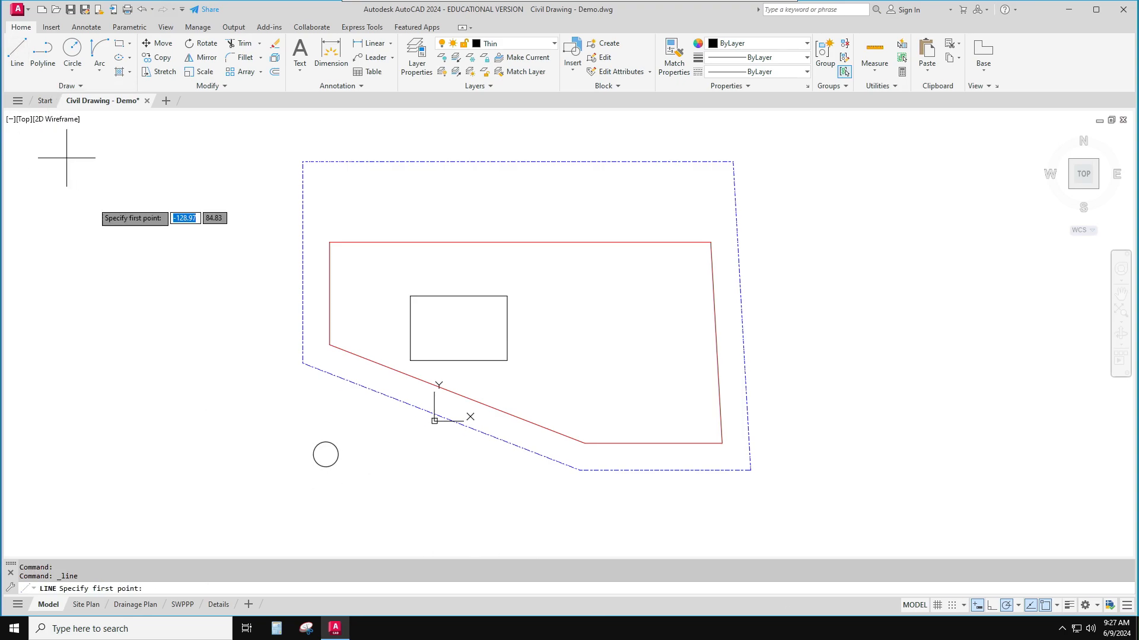
{"action": "left_click", "coordinate": [325, 442]}
{"action": "key", "text": "Escape"}
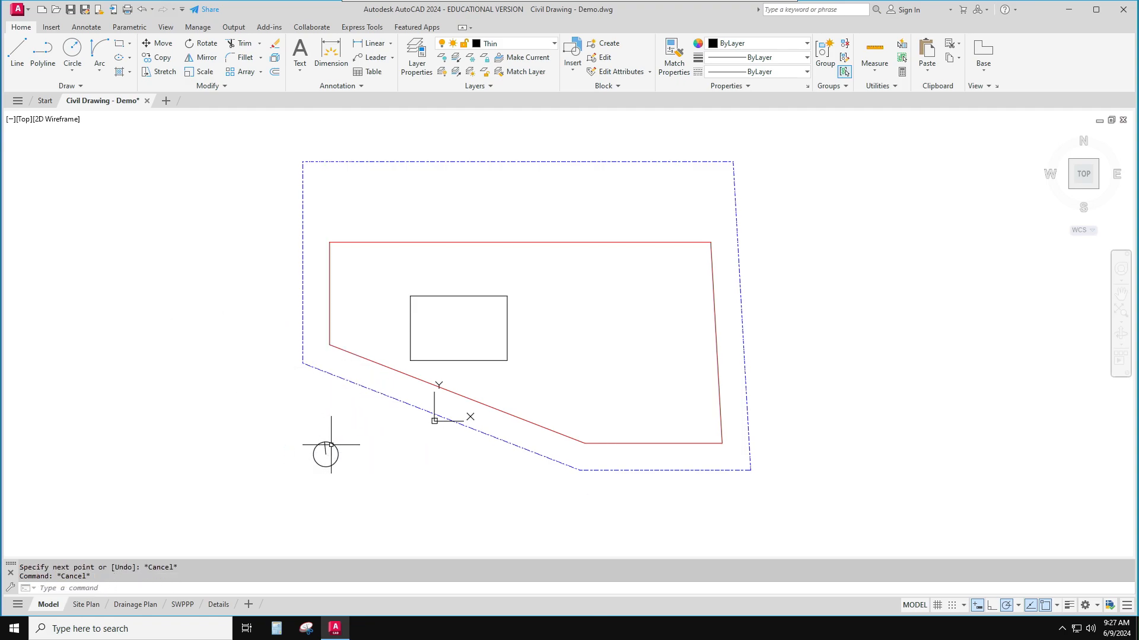
{"action": "scroll", "coordinate": [326, 443], "scroll_direction": "up", "scroll_amount": 2}
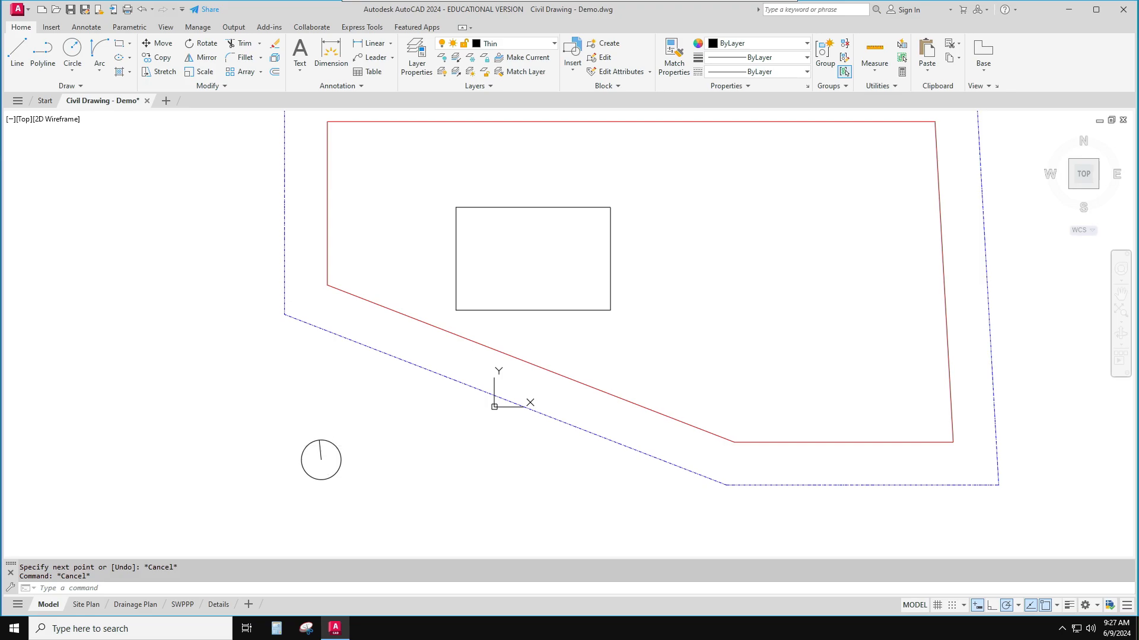
{"action": "scroll", "coordinate": [318, 441], "scroll_direction": "down", "scroll_amount": 2}
{"action": "key", "text": "ctrl+z"}
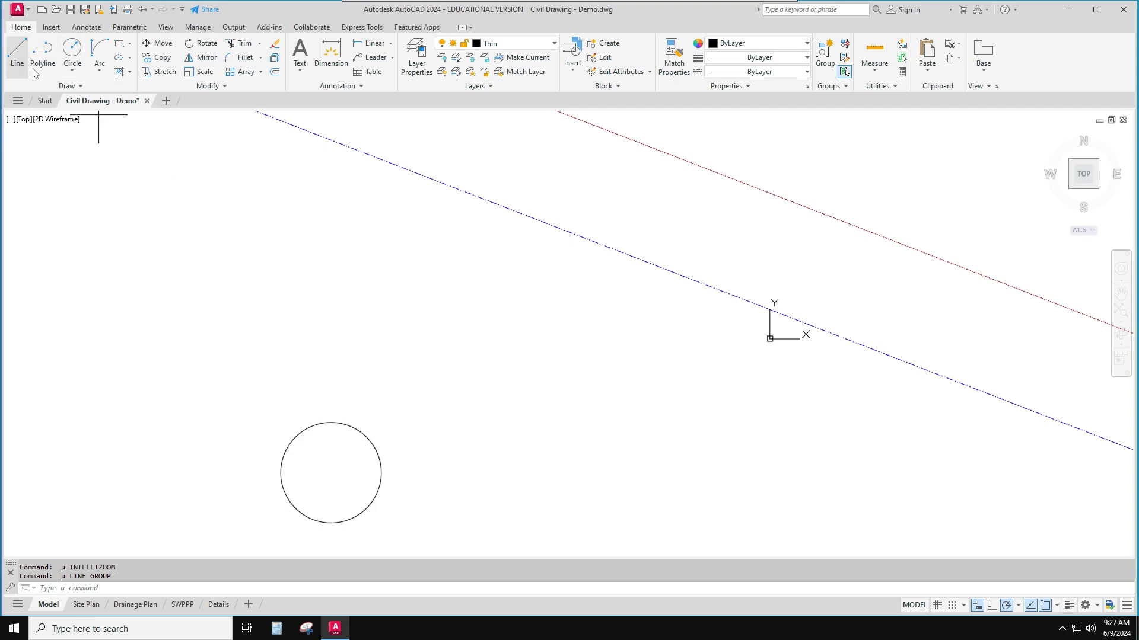
Draw a vertical line from the circle's center to its top quadrant point
{"action": "left_click", "coordinate": [18, 52]}
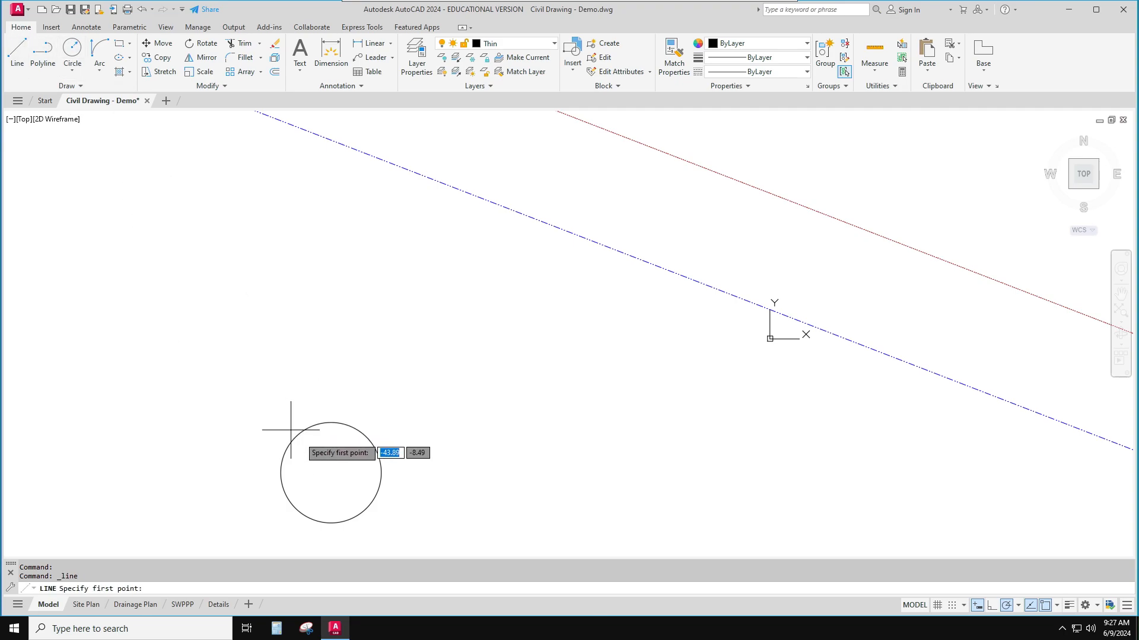
{"action": "left_click", "coordinate": [332, 473]}
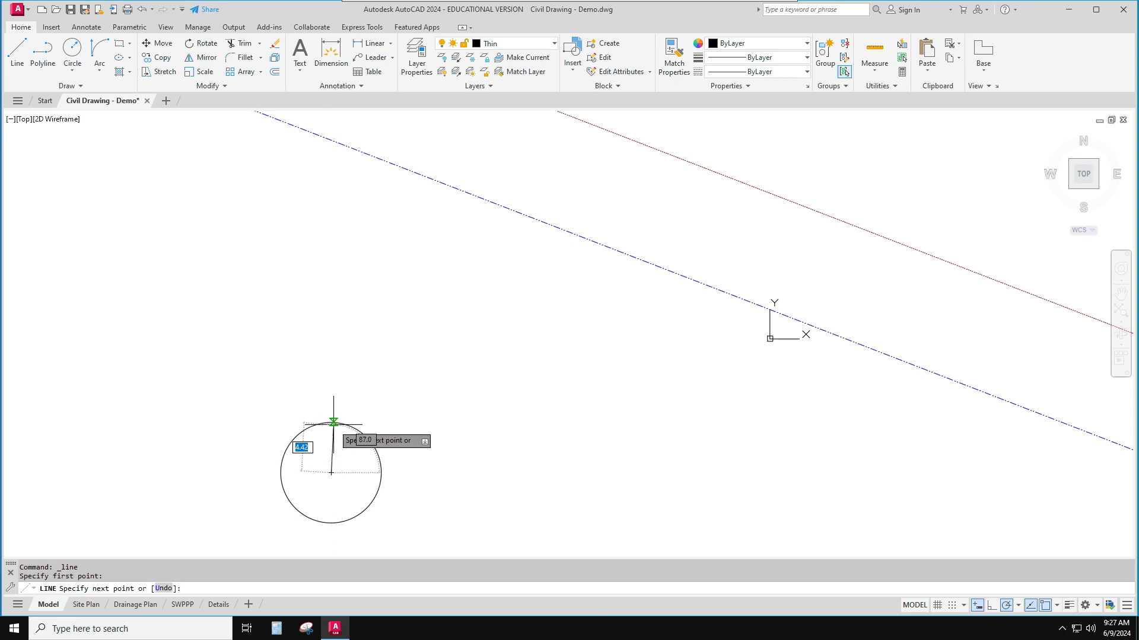
{"action": "right_click", "coordinate": [328, 423], "text": "shift"}
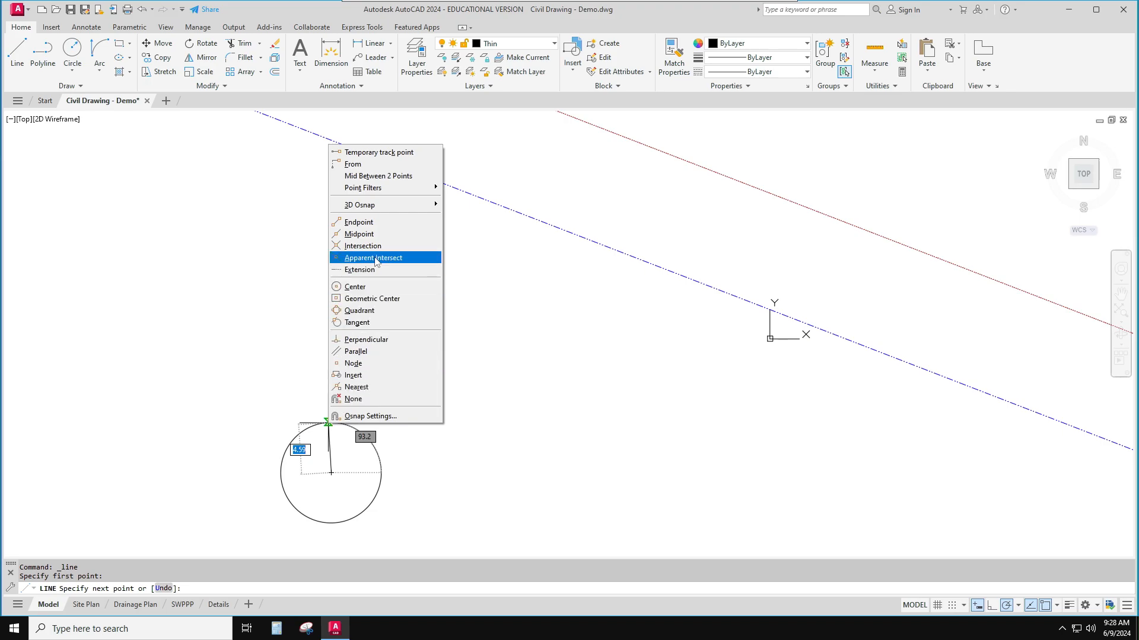
{"action": "left_click", "coordinate": [359, 311]}
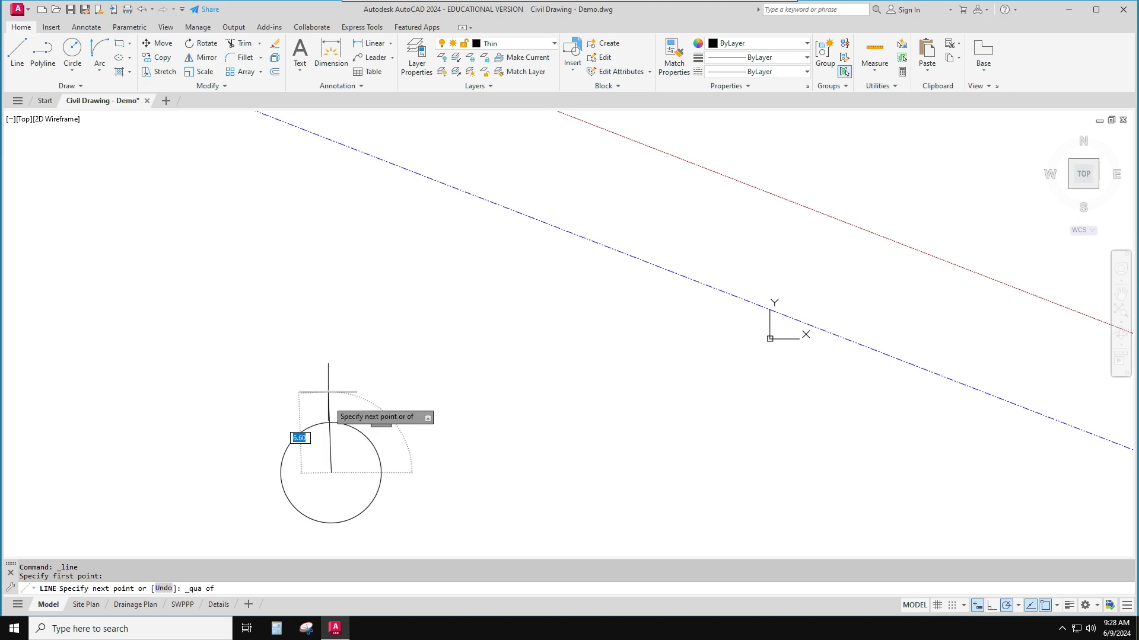
{"action": "left_click", "coordinate": [331, 423]}
{"action": "key", "text": "Escape"}
{"action": "key", "text": "Escape"}
{"action": "key", "text": "Escape"}
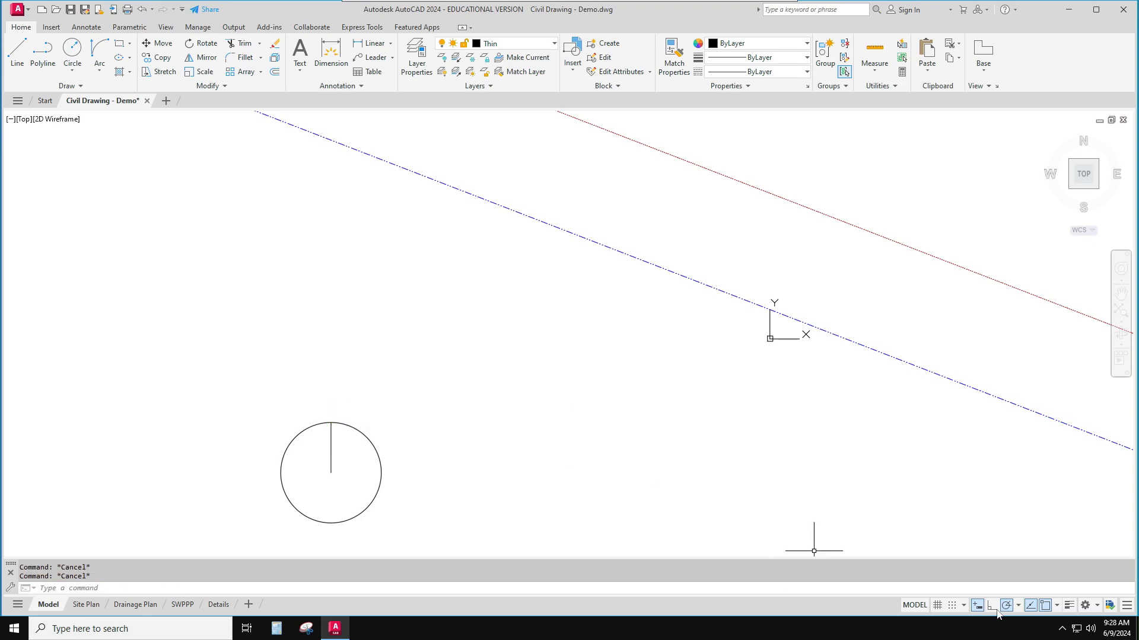
{"action": "left_click", "coordinate": [1057, 605]}
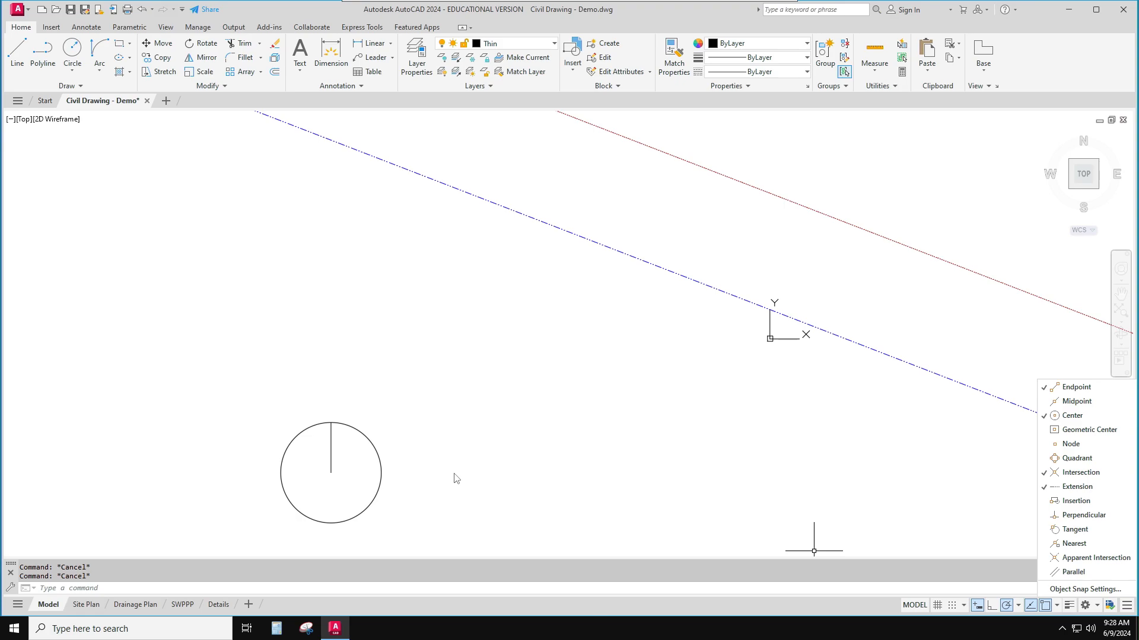
Add a middle-center justified single-line text N, about 3.5 units high, directly above the circle
{"action": "type", "text": "dt"}
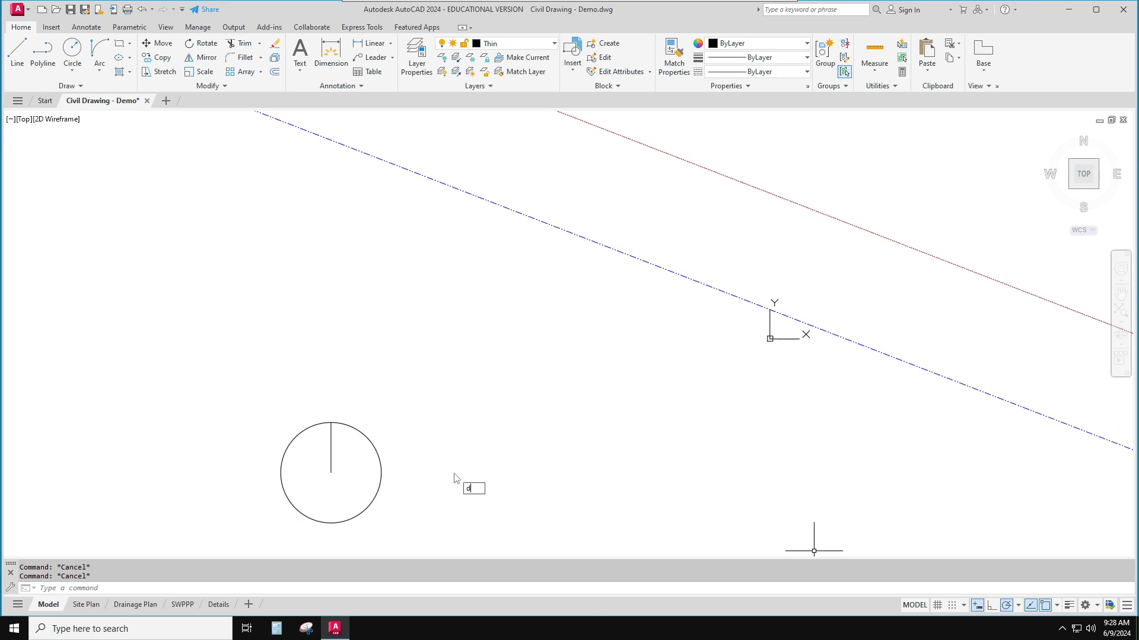
{"action": "key", "text": "Return"}
{"action": "type", "text": "mc"}
{"action": "key", "text": "Return"}
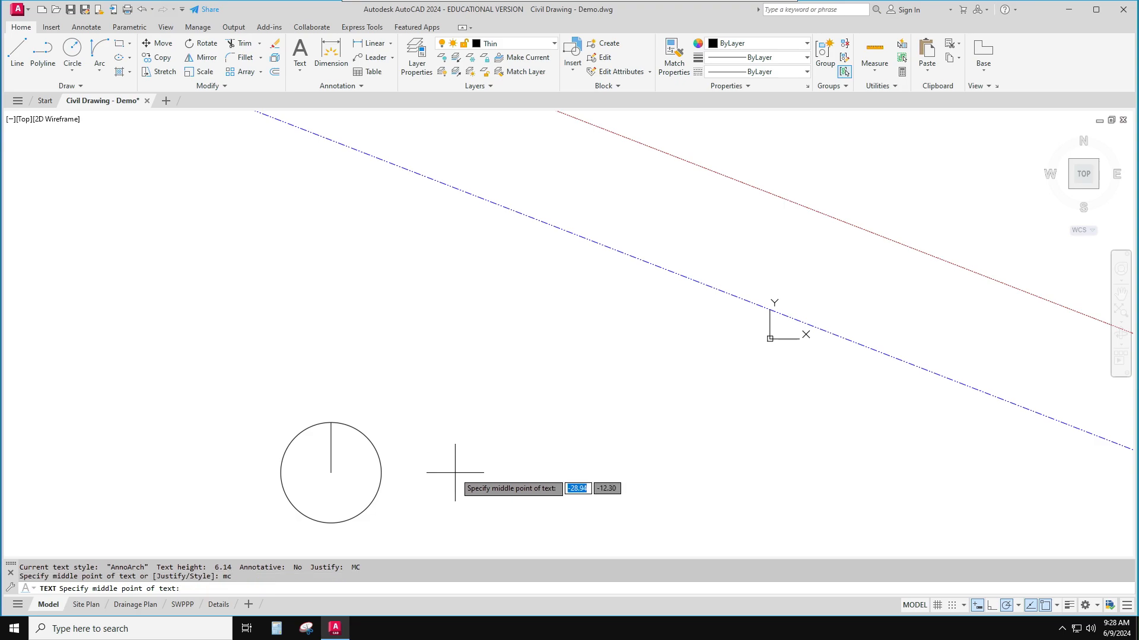
{"action": "left_click", "coordinate": [331, 402]}
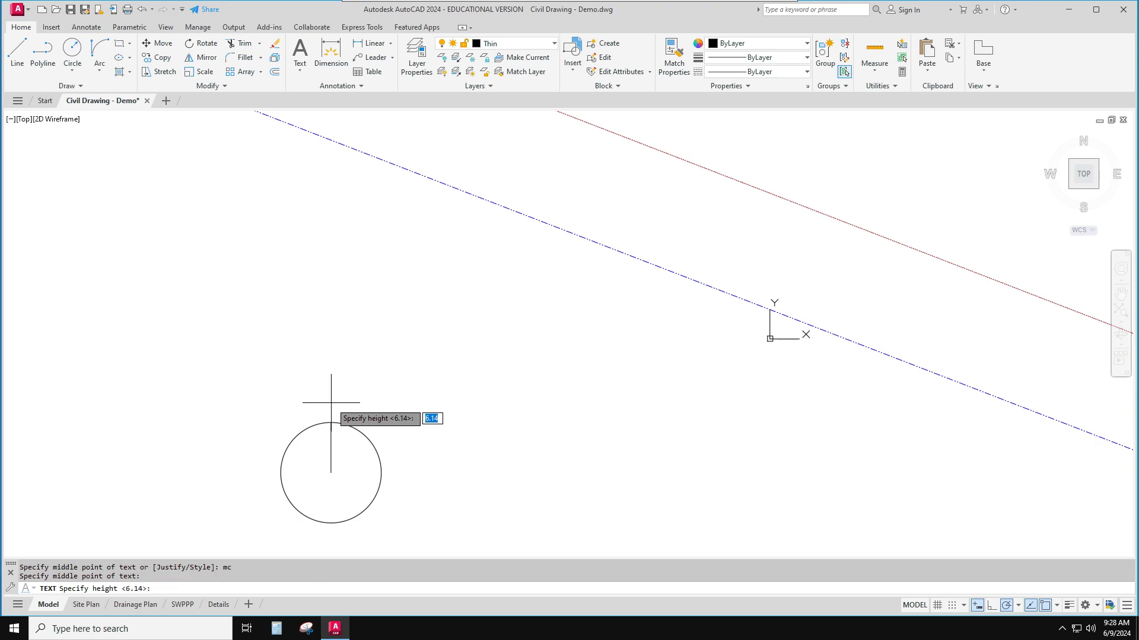
{"action": "left_click", "coordinate": [330, 364]}
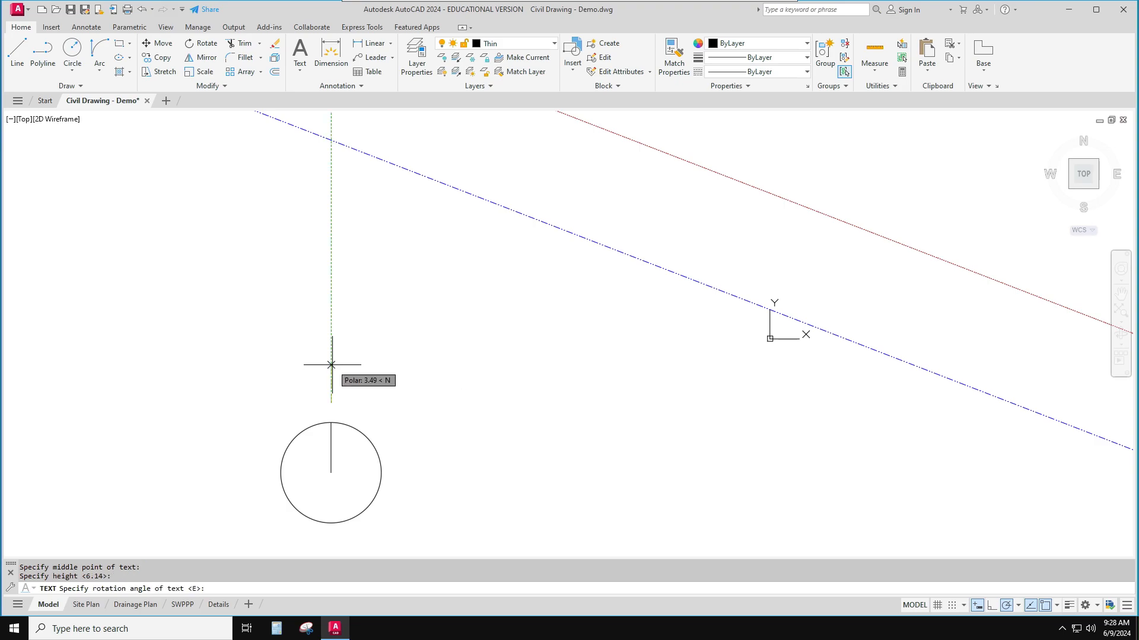
{"action": "key", "text": "Return"}
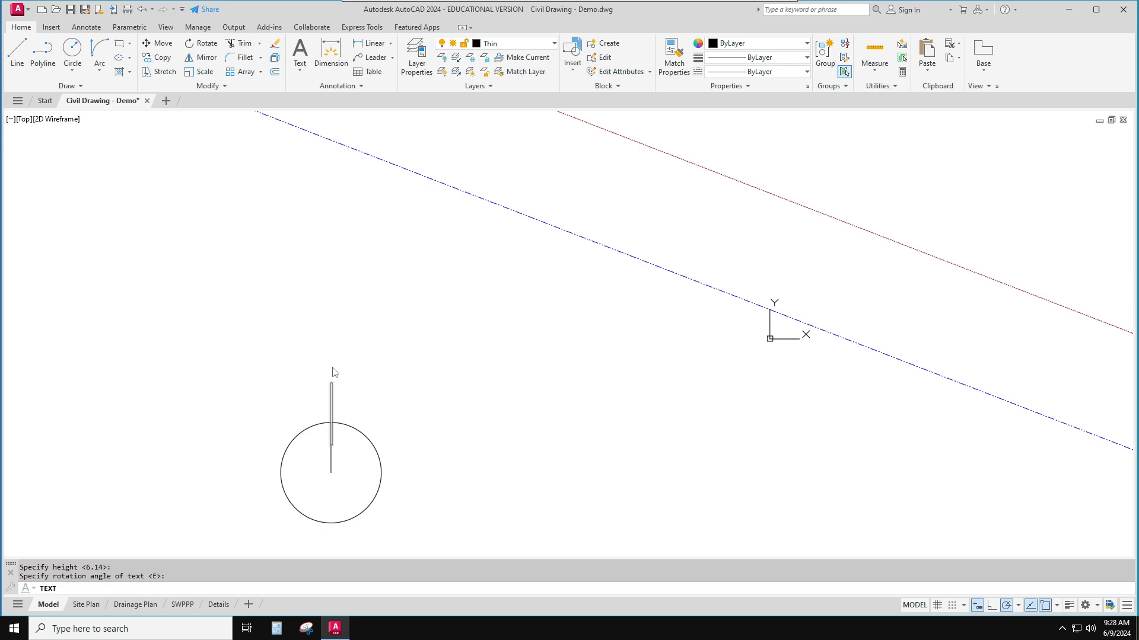
{"action": "type", "text": "N"}
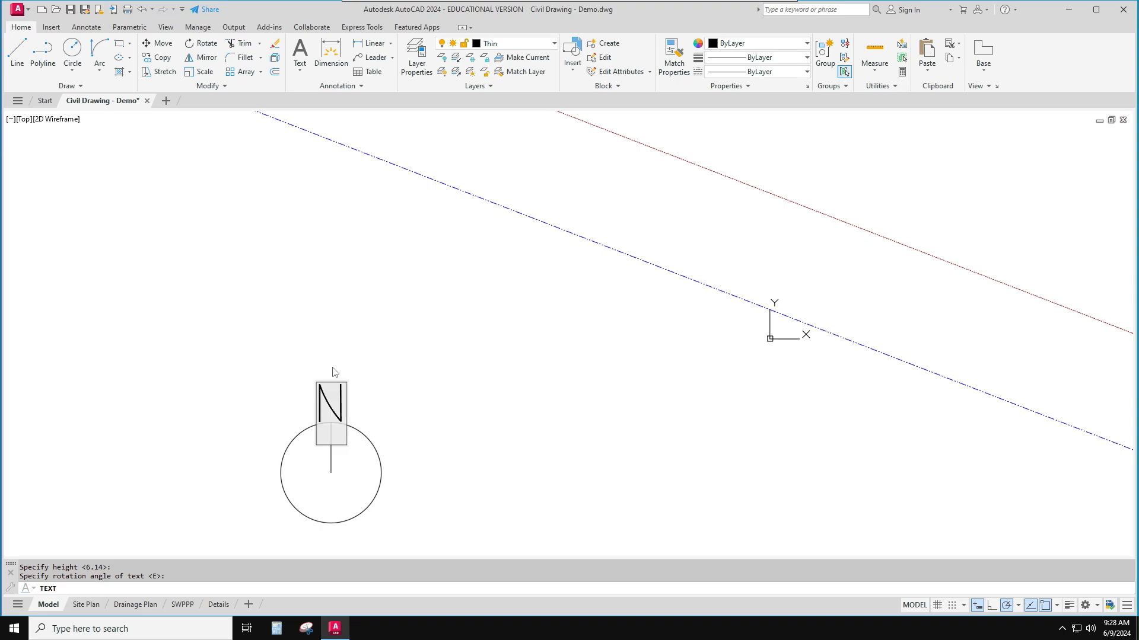
{"action": "key", "text": "Return"}
{"action": "key", "text": "Return"}
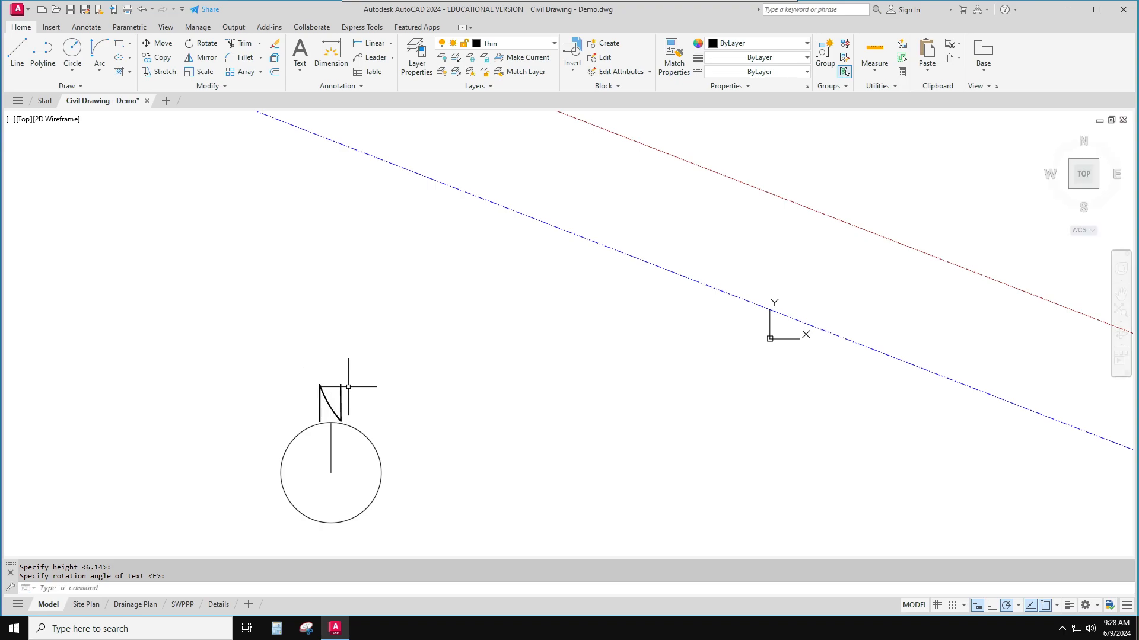
Draw a 20-unit horizontal line heading east just below the north arrow circle
{"action": "scroll", "coordinate": [348, 387], "scroll_direction": "down", "scroll_amount": 2}
{"action": "middle_click_drag", "start_coordinate": [331, 400], "coordinate": [325, 377]}
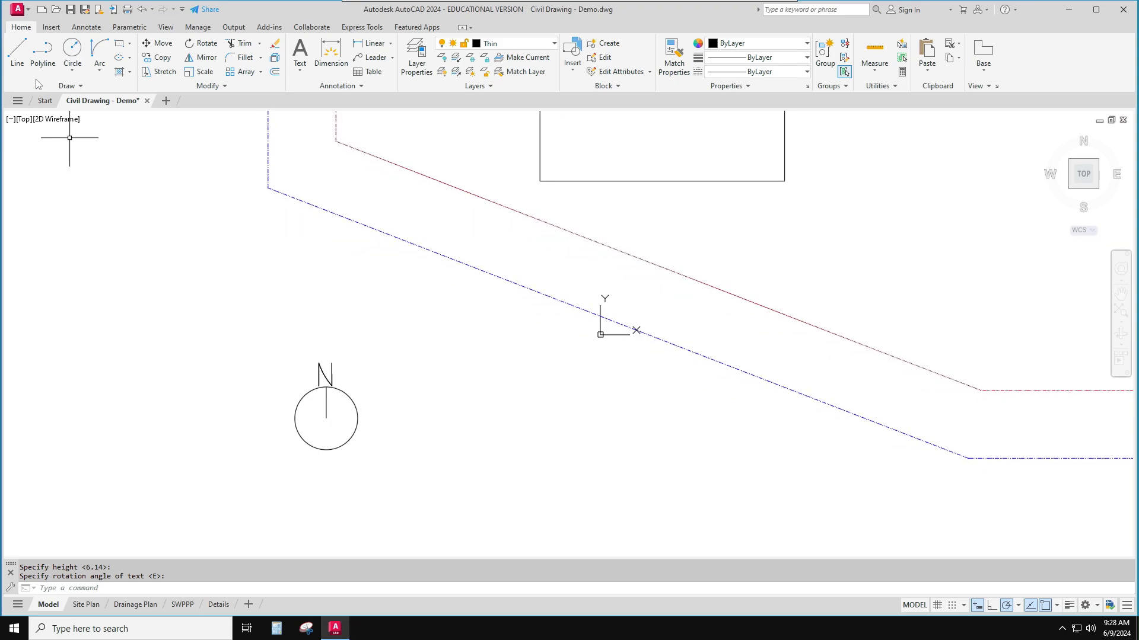
{"action": "left_click", "coordinate": [17, 54]}
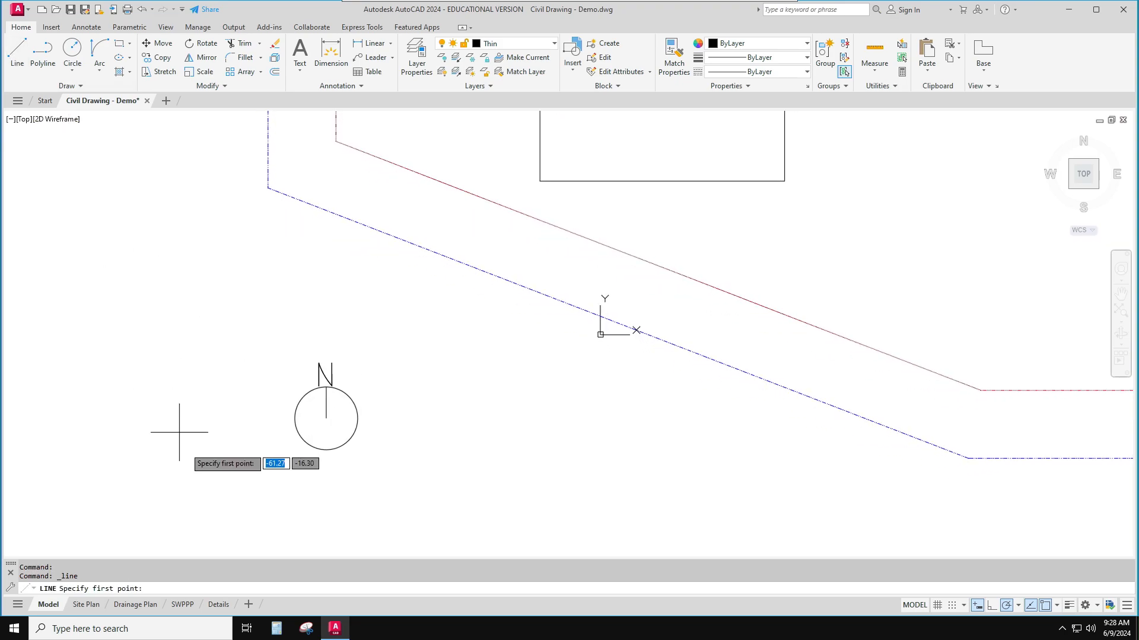
{"action": "left_click", "coordinate": [283, 477]}
{"action": "type", "text": "20"}
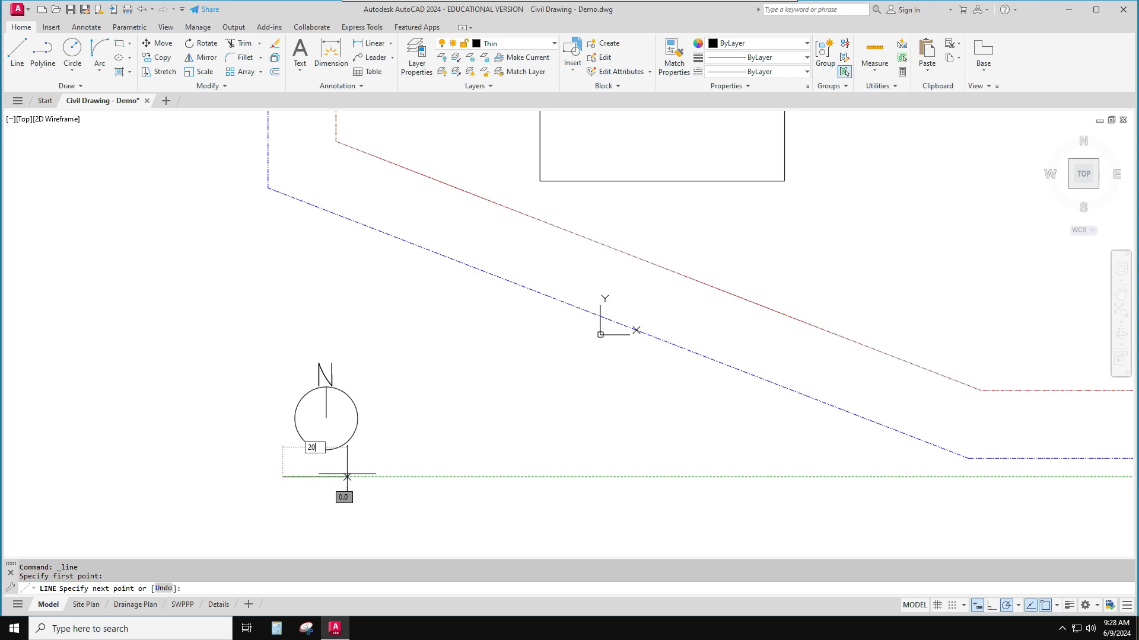
{"action": "key", "text": "Return"}
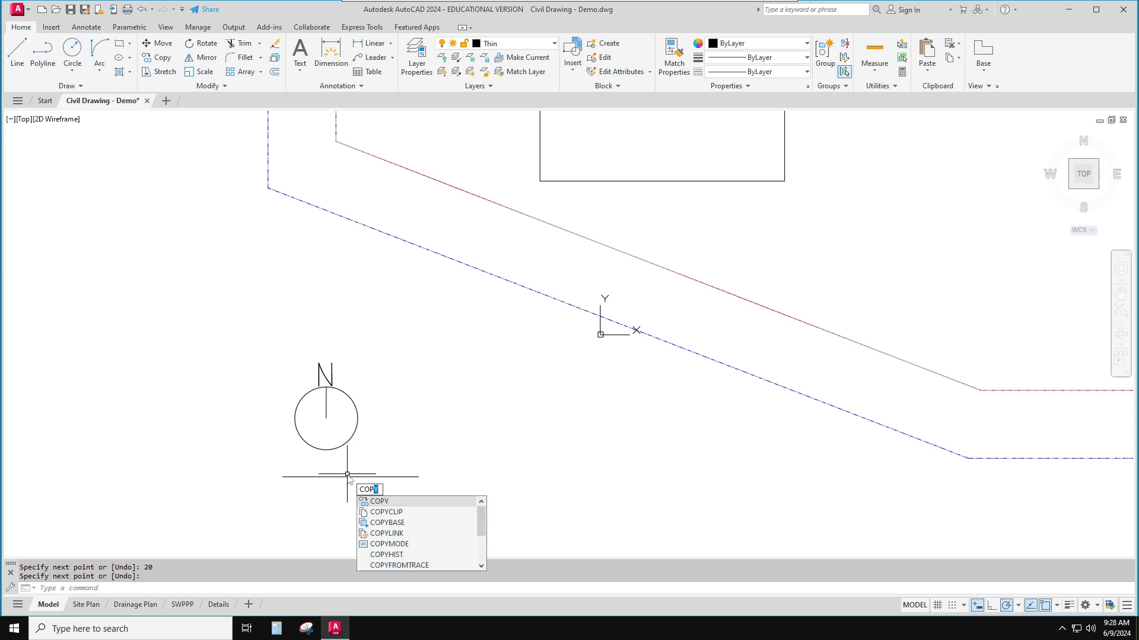
Move the 20-unit horizontal line by its midpoint onto the center of the north arrow circle
{"action": "key", "text": "Escape"}
{"action": "key", "text": "Escape"}
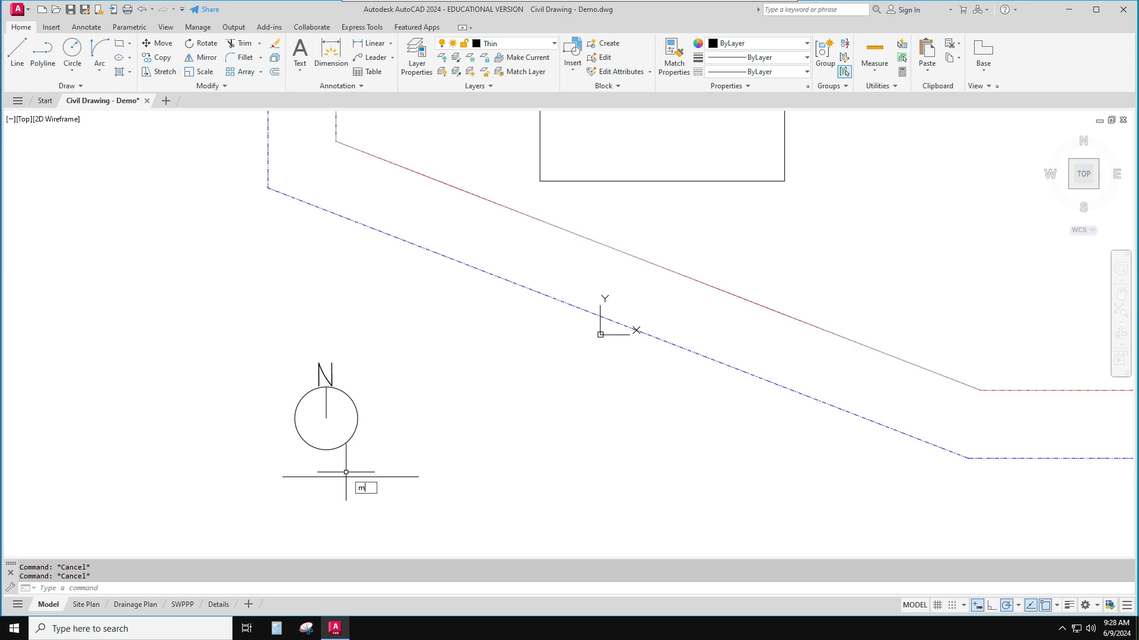
{"action": "key", "text": "Return"}
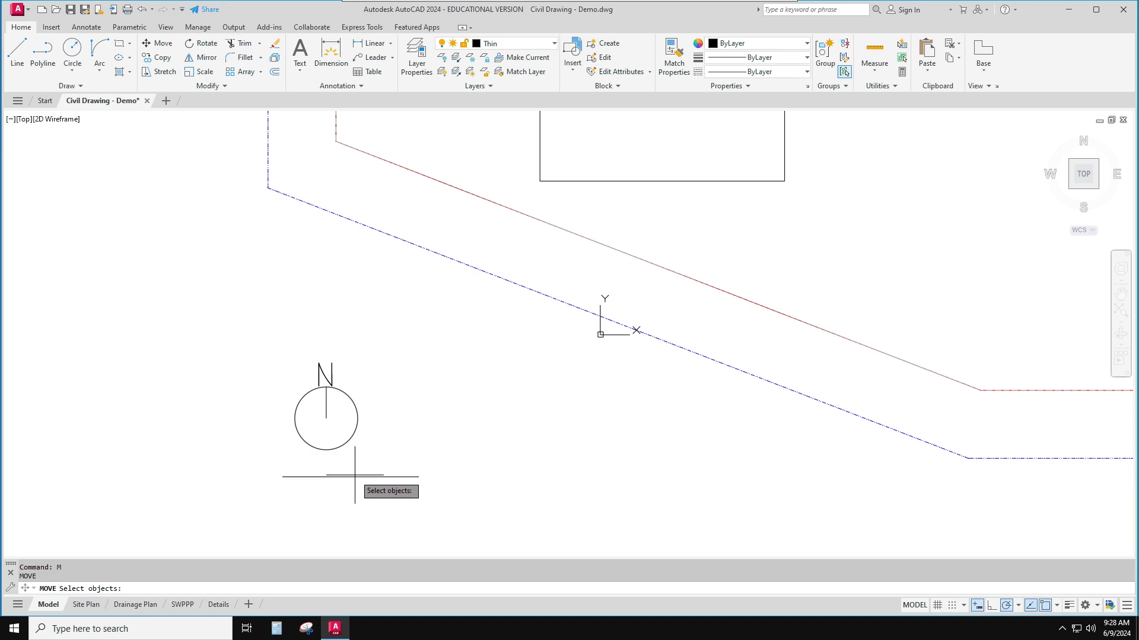
{"action": "left_click", "coordinate": [355, 475]}
{"action": "left_click", "coordinate": [355, 476]}
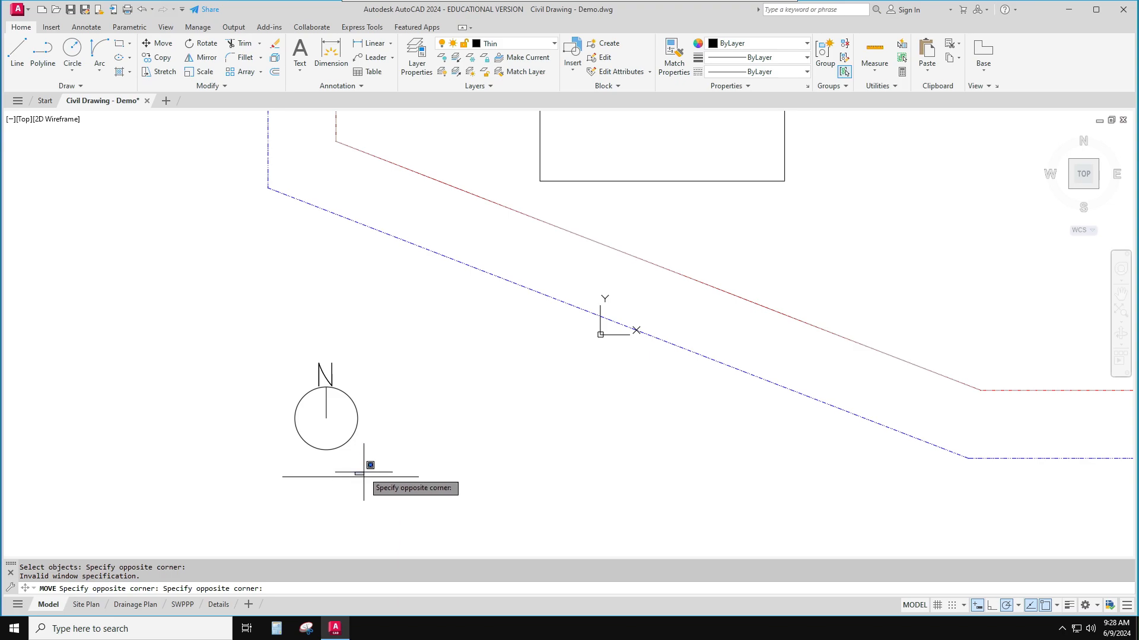
{"action": "left_click", "coordinate": [363, 473]}
{"action": "left_click", "coordinate": [364, 474]}
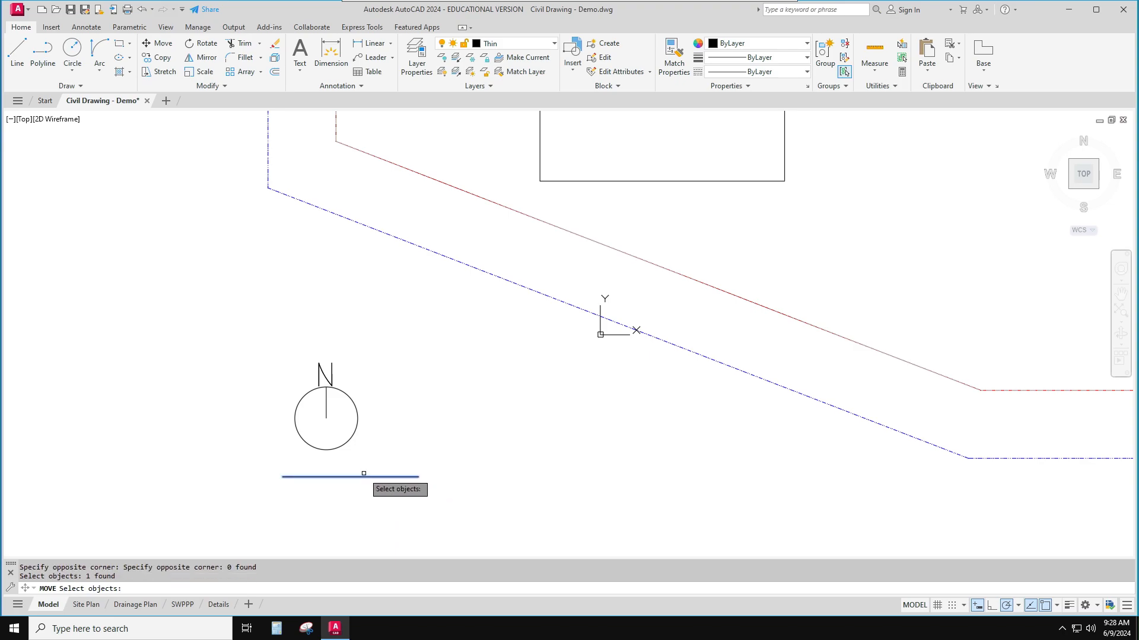
{"action": "key", "text": "Return"}
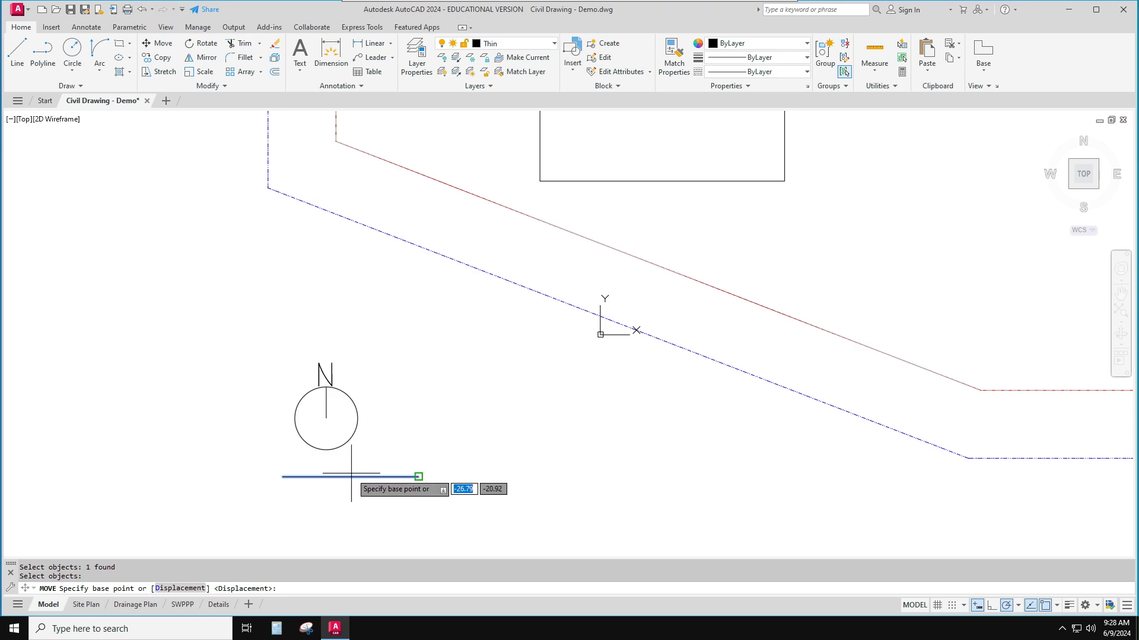
{"action": "right_click", "coordinate": [351, 474], "text": "shift"}
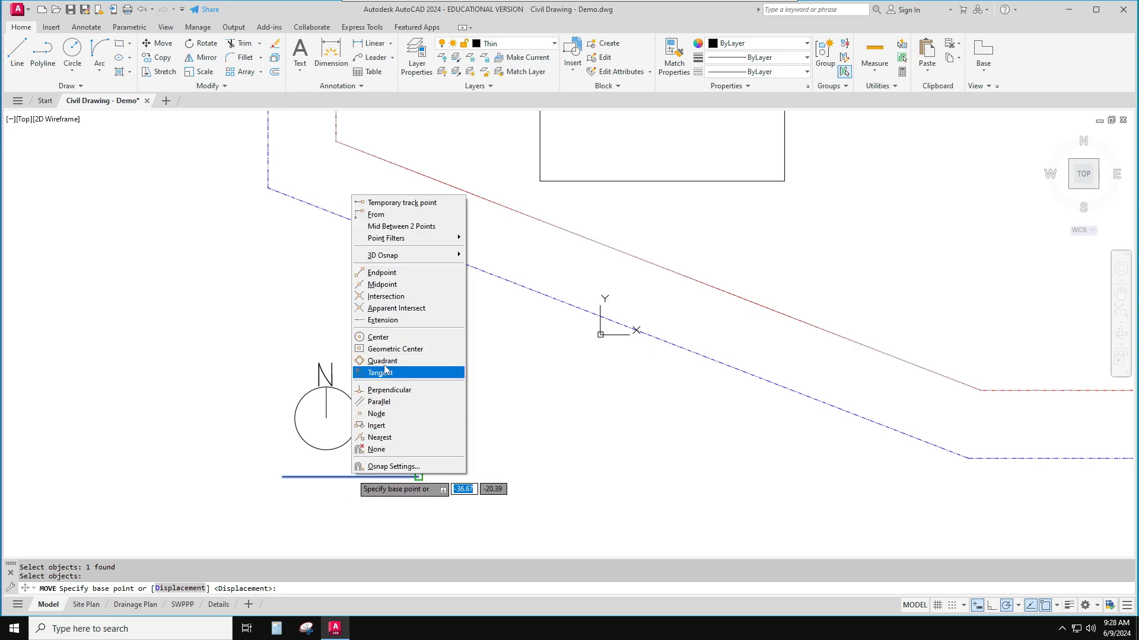
{"action": "left_click", "coordinate": [382, 285]}
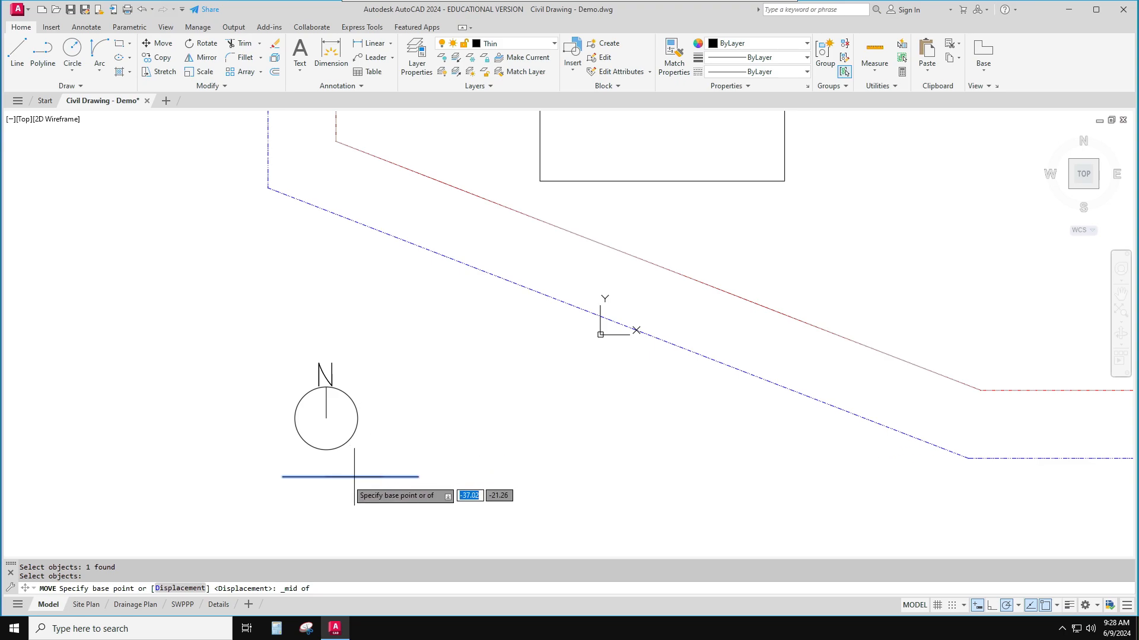
{"action": "left_click", "coordinate": [351, 476]}
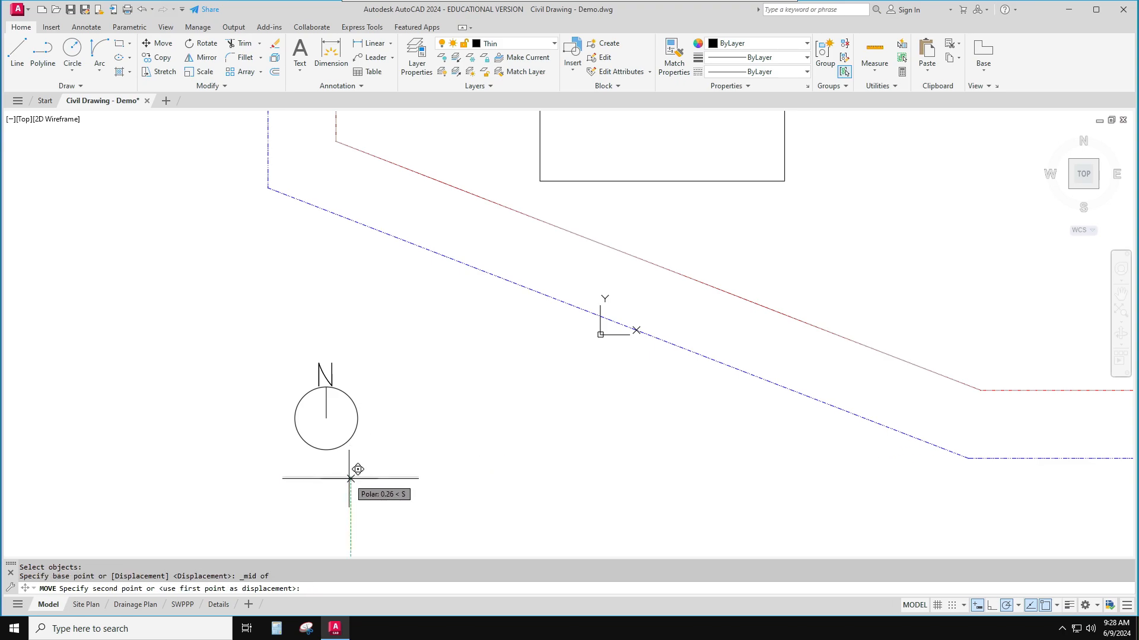
{"action": "left_click", "coordinate": [327, 420]}
{"action": "key", "text": "Escape"}
{"action": "key", "text": "Escape"}
Move the 20-unit line straight south from the circle's center to just below the circle
{"action": "type", "text": "M"}
{"action": "key", "text": "Return"}
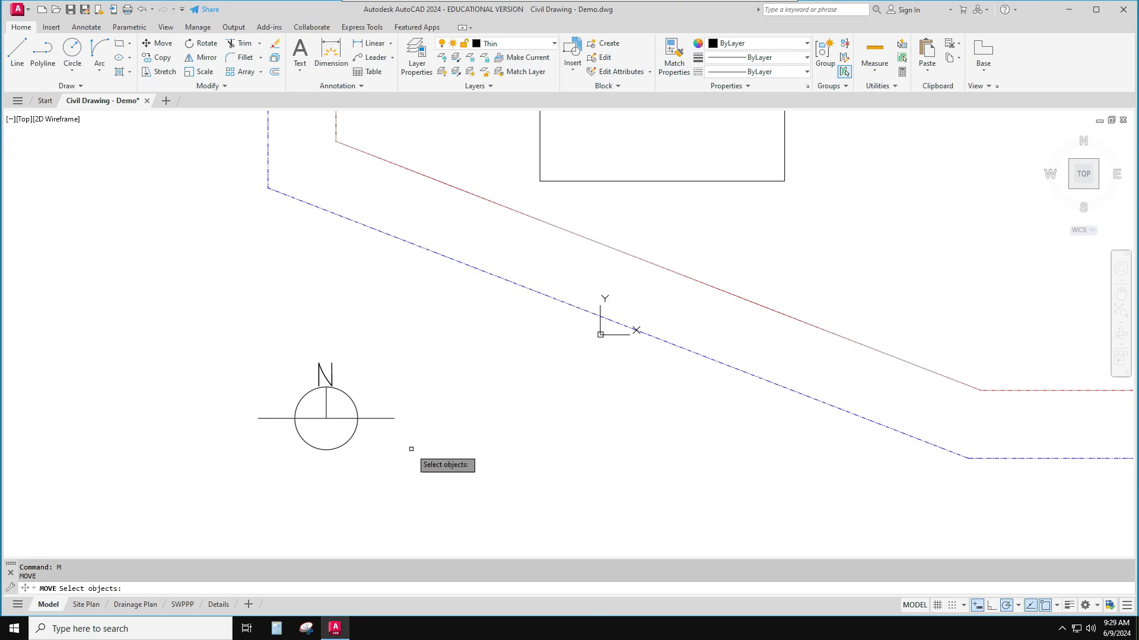
{"action": "left_click", "coordinate": [414, 441]}
{"action": "left_click", "coordinate": [393, 403]}
{"action": "key", "text": "Return"}
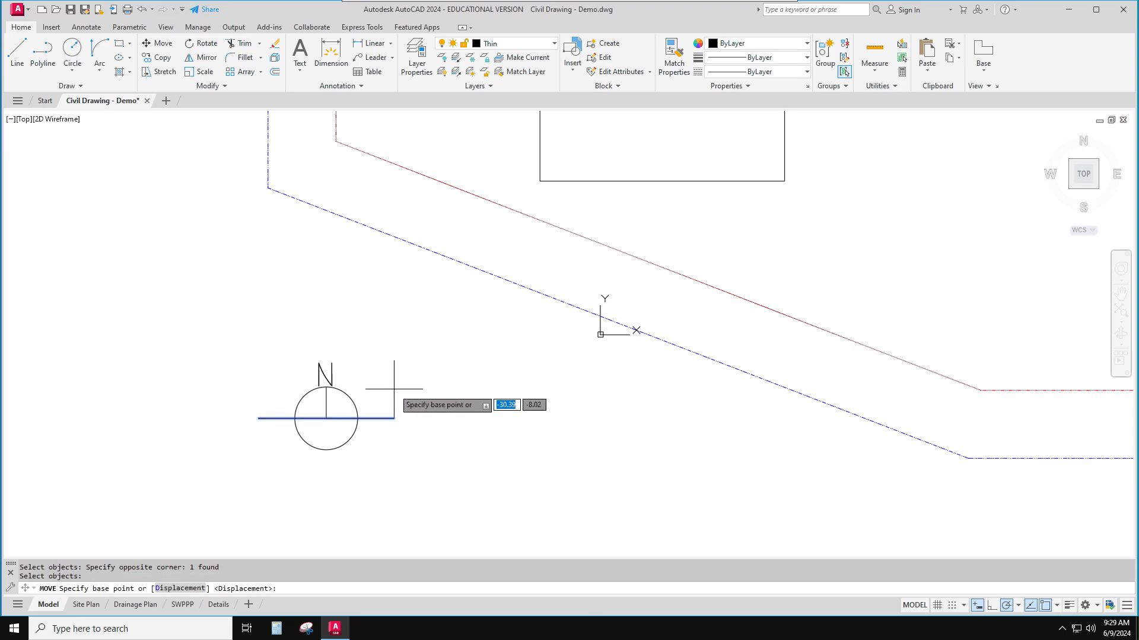
{"action": "left_click", "coordinate": [386, 410]}
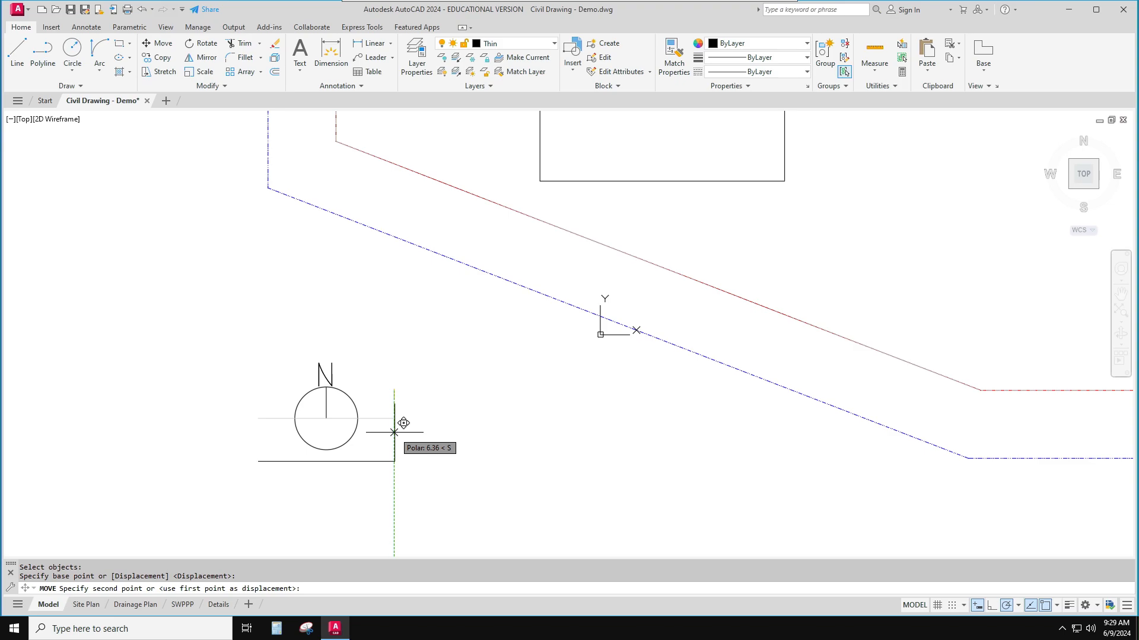
{"action": "key", "text": "Escape"}
{"action": "key", "text": "Escape"}
{"action": "key", "text": "Escape"}
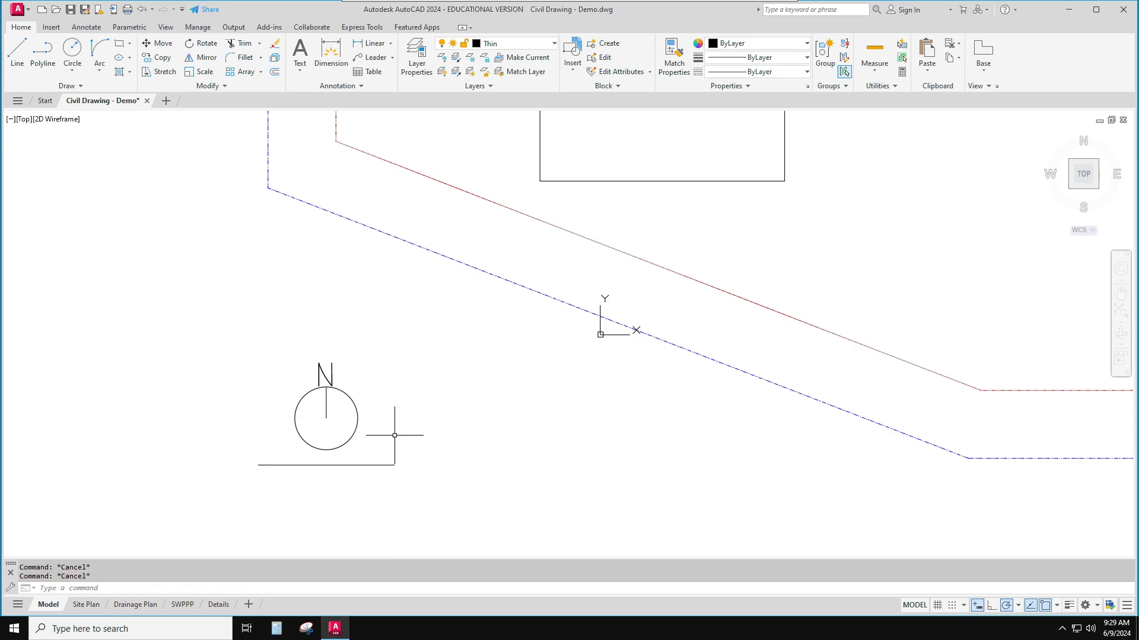
Copy the N text twice, placing one copy beneath each end of the horizontal line
{"action": "key", "text": "Return"}
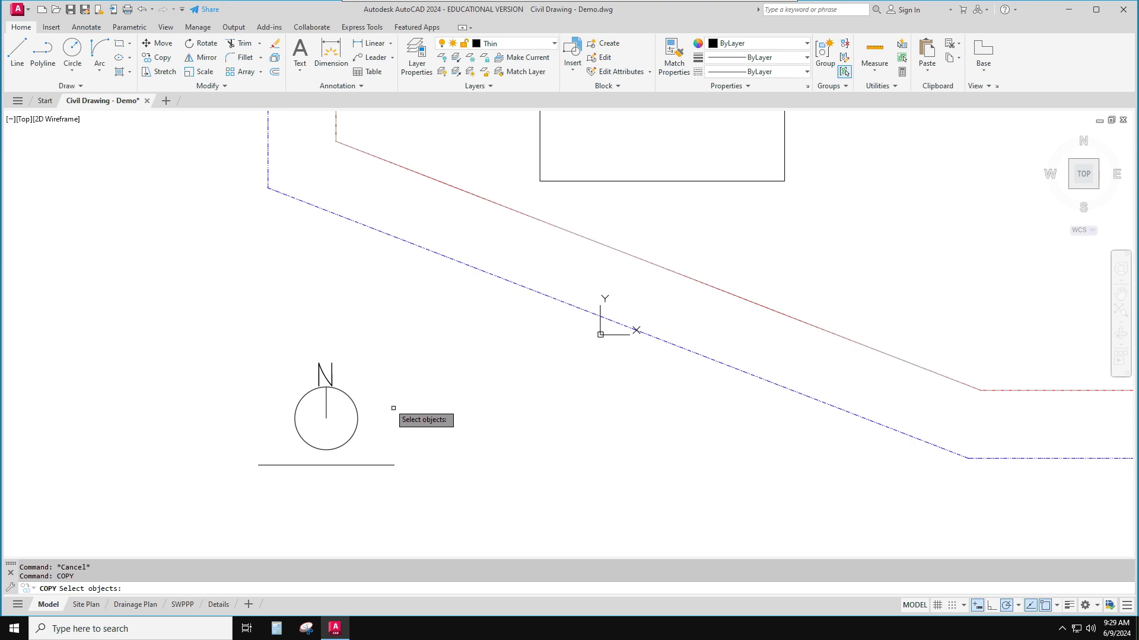
{"action": "left_click", "coordinate": [328, 379]}
{"action": "key", "text": "Return"}
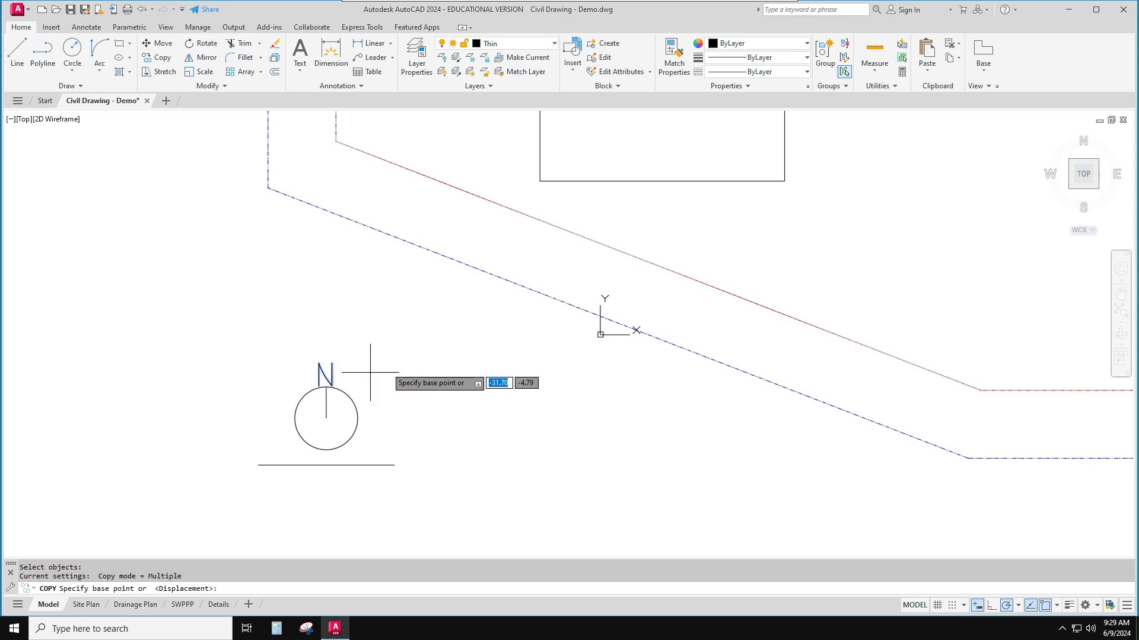
{"action": "left_click", "coordinate": [428, 375]}
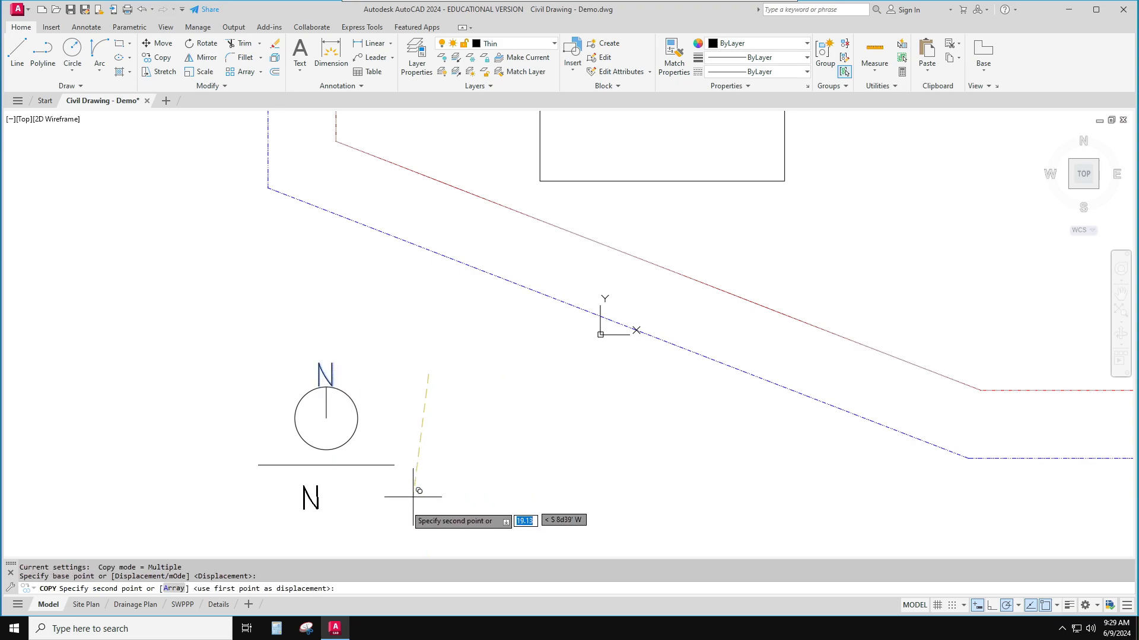
{"action": "left_click", "coordinate": [359, 483]}
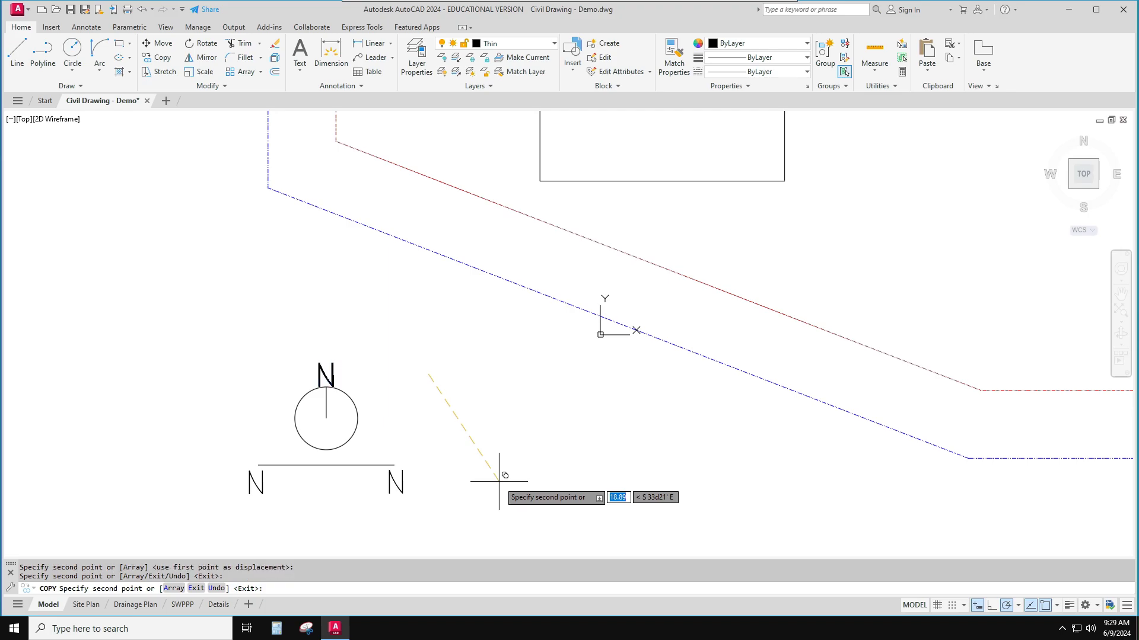
{"action": "key", "text": "Escape"}
{"action": "key", "text": "Escape"}
{"action": "key", "text": "Escape"}
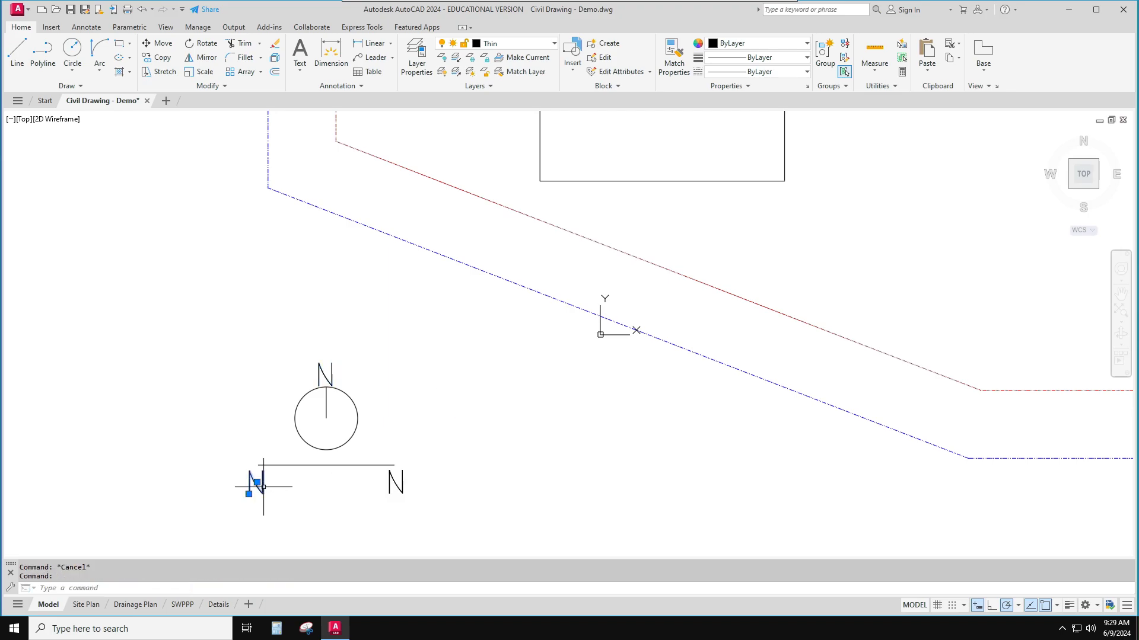
Change the text beneath the line's west end to 0'
{"action": "double_click", "coordinate": [266, 494]}
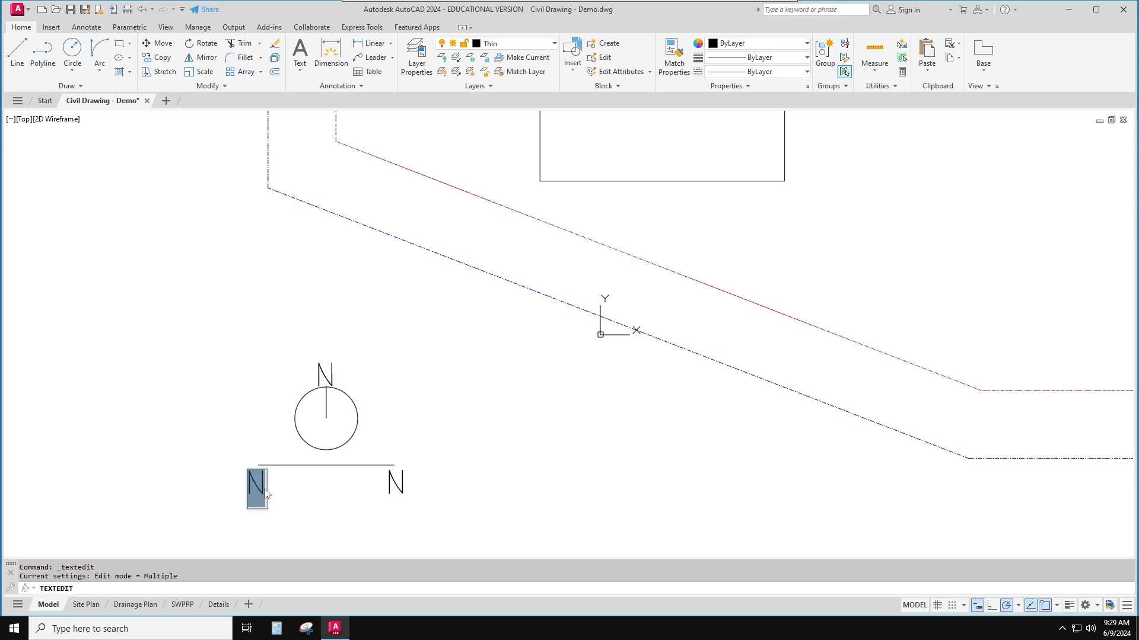
{"action": "type", "text": "O'"}
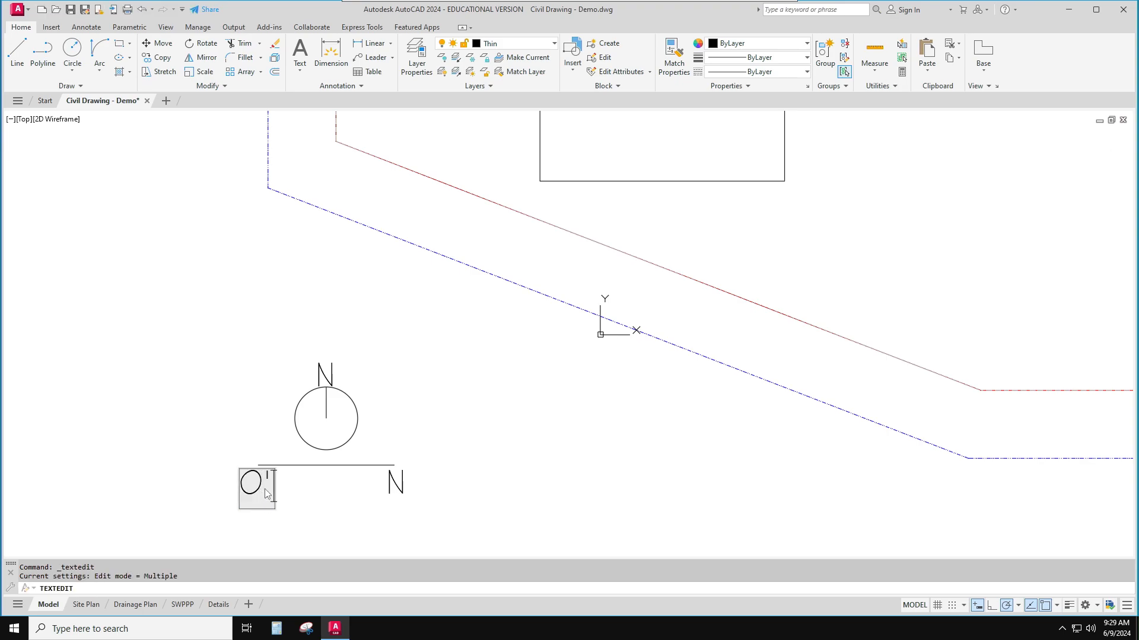
{"action": "key", "text": "Return"}
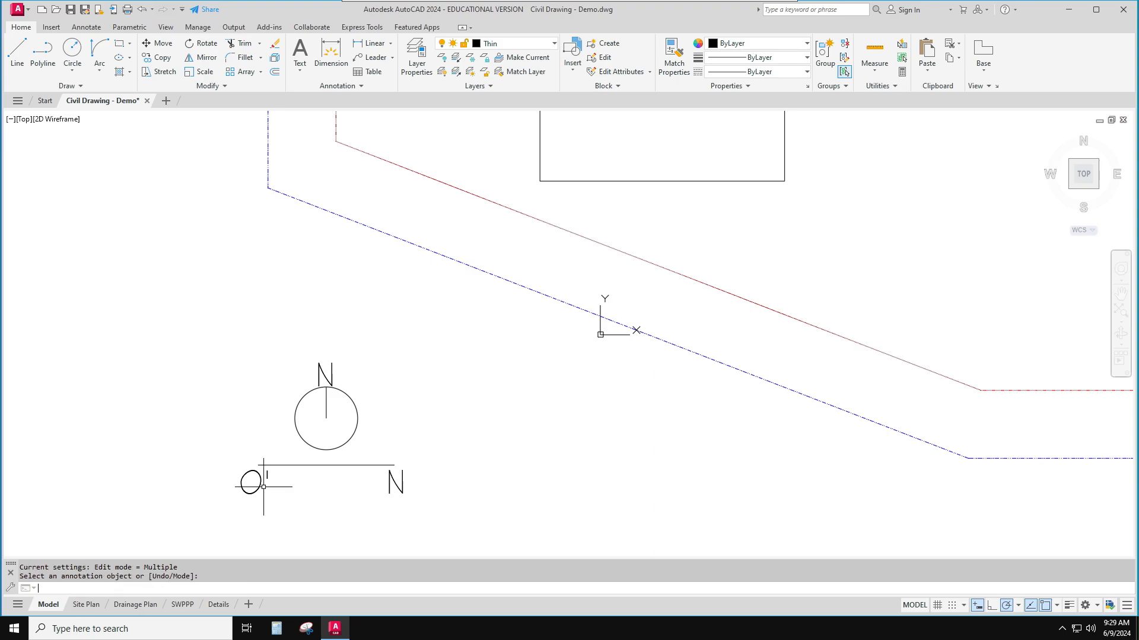
{"action": "key", "text": "Return"}
Change the text beneath the line's east end to 20'
{"action": "left_click", "coordinate": [397, 482]}
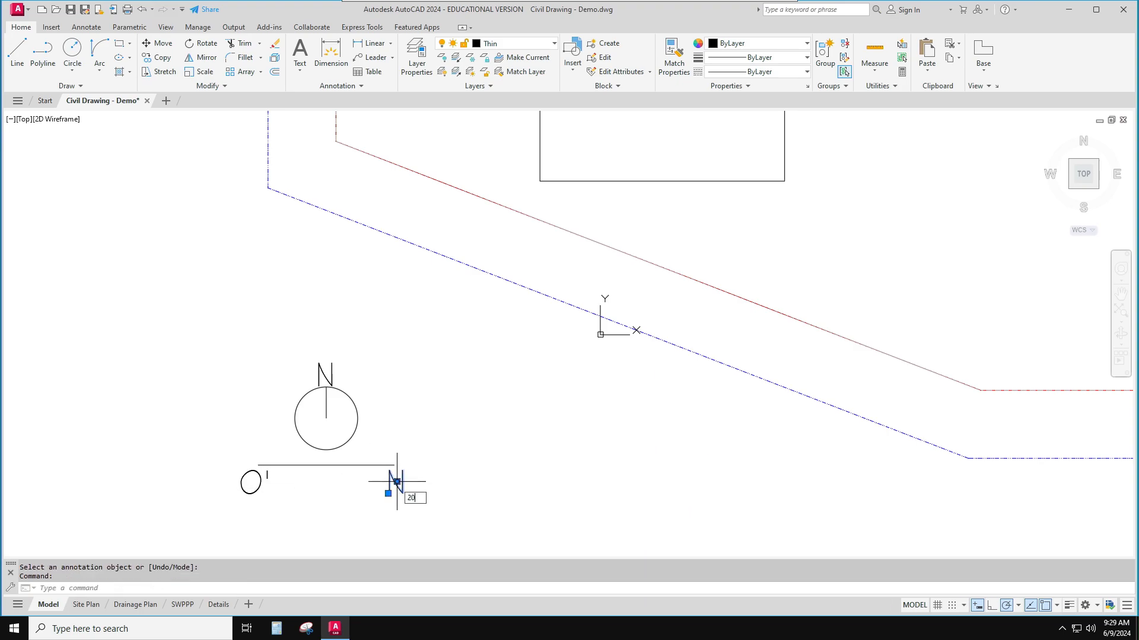
{"action": "key", "text": "Return"}
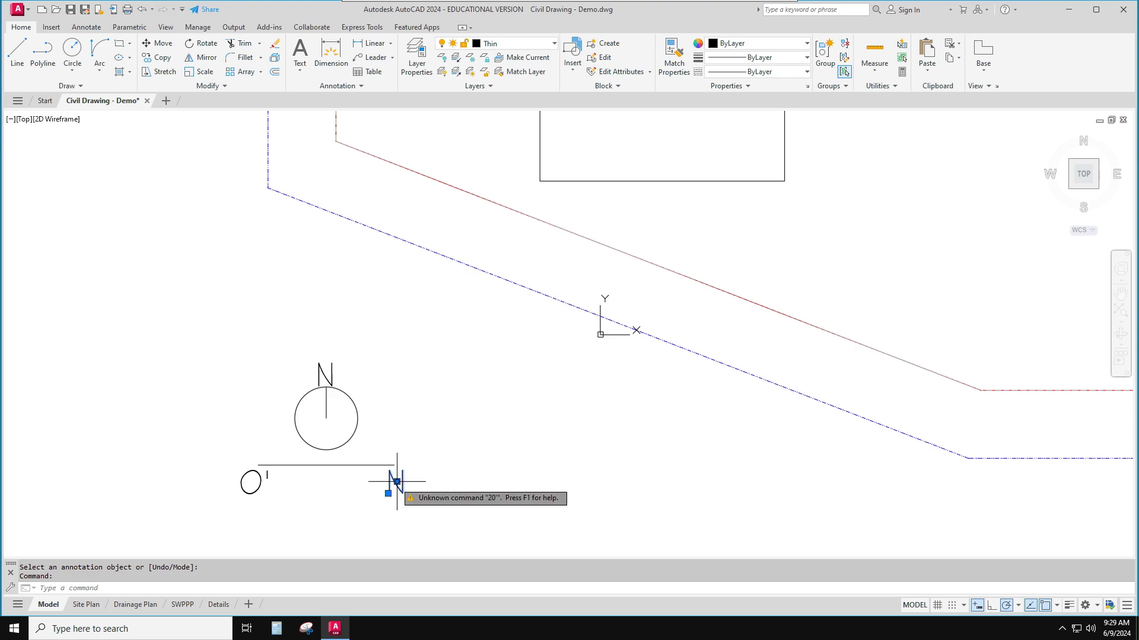
{"action": "key", "text": "Escape"}
{"action": "left_click", "coordinate": [396, 481]}
{"action": "double_click", "coordinate": [397, 481]}
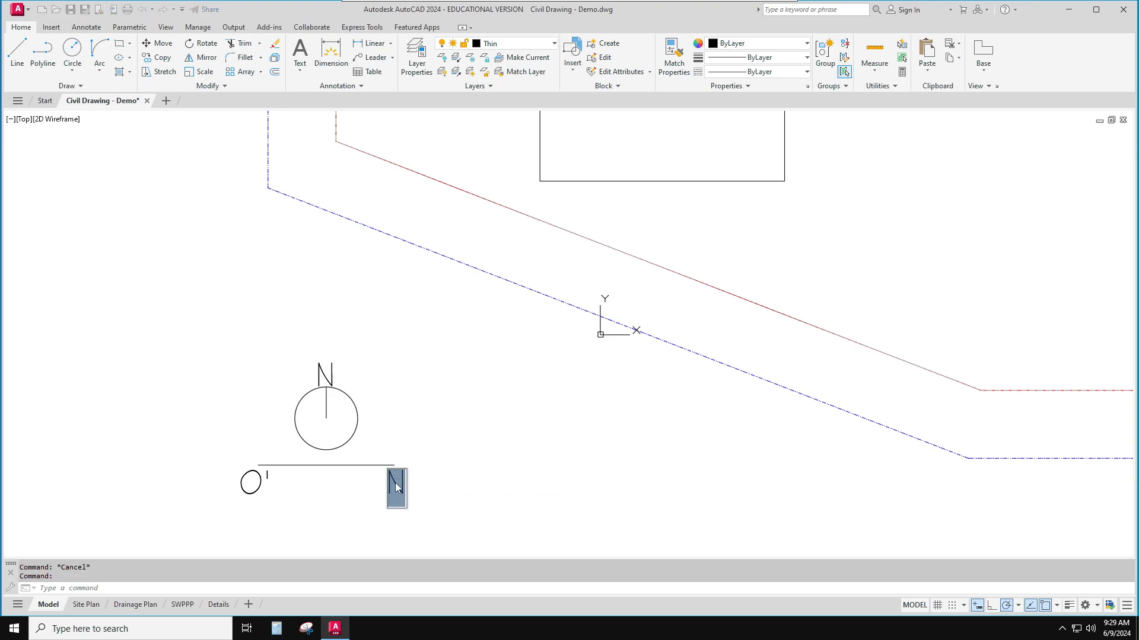
{"action": "type", "text": "20'"}
{"action": "key", "text": "Return"}
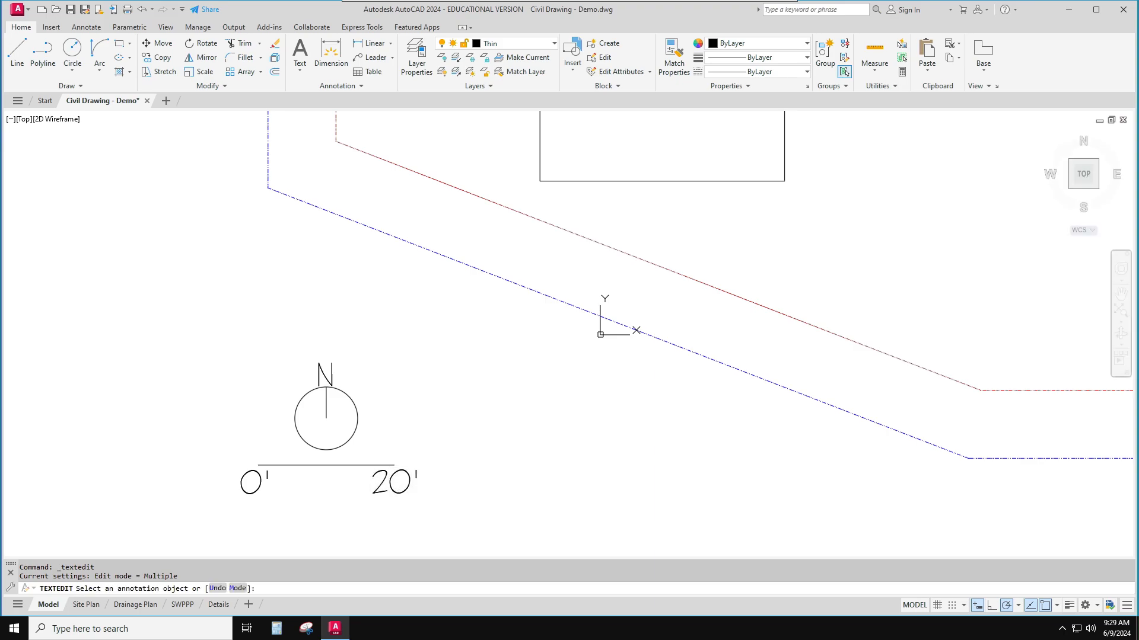
{"action": "key", "text": "Escape"}
{"action": "key", "text": "Escape"}
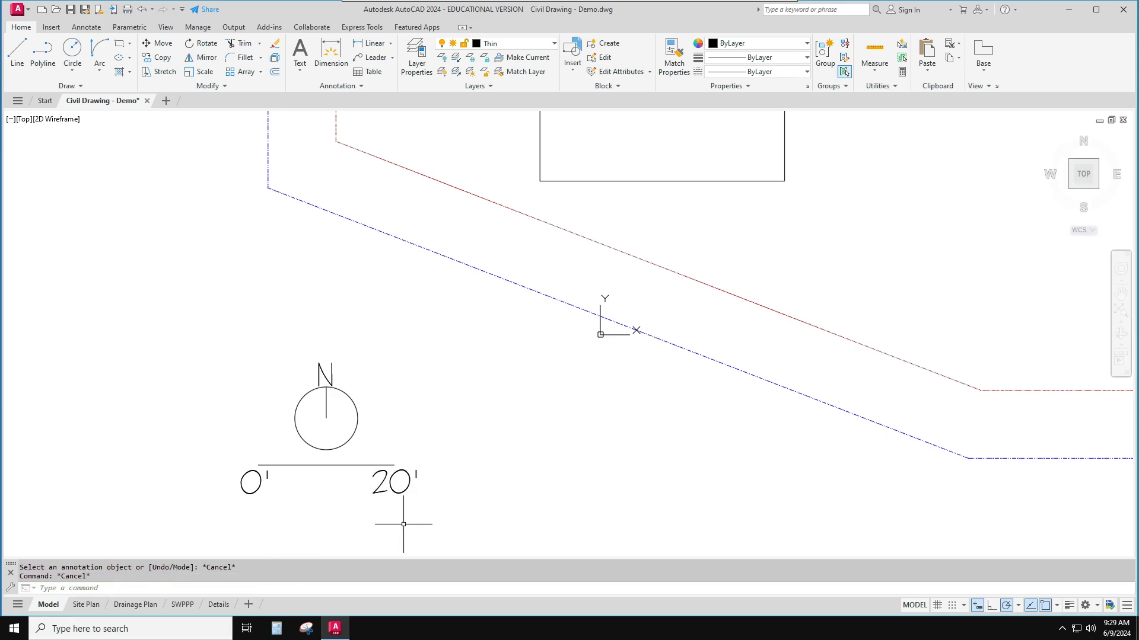
Switch to the Site Plan layout and make No-Print the current layer
{"action": "scroll", "coordinate": [463, 470], "scroll_direction": "down", "scroll_amount": 4}
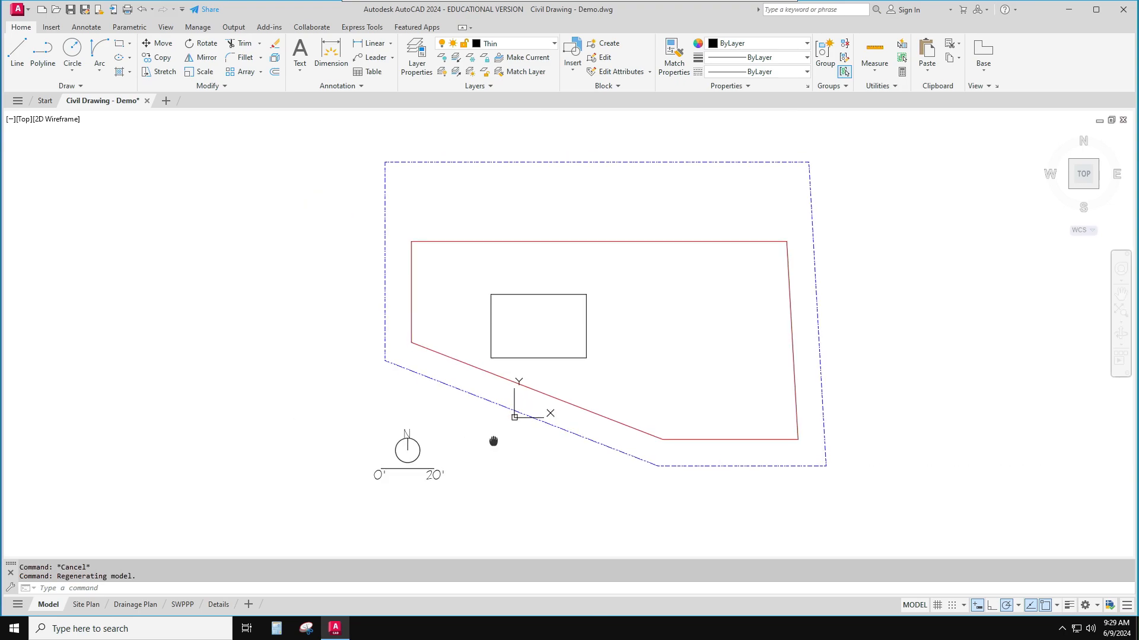
{"action": "mouse_move", "coordinate": [492, 440]}
{"action": "middle_mouse_down"}
{"action": "mouse_move", "coordinate": [458, 482]}
{"action": "mouse_move", "coordinate": [460, 470]}
{"action": "middle_mouse_up"}
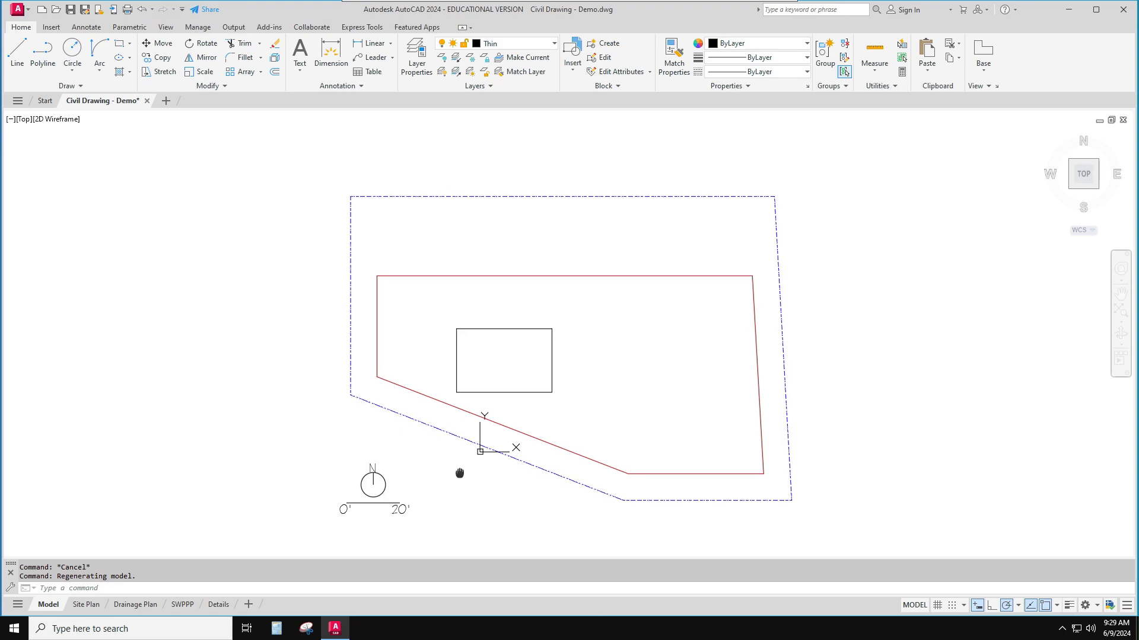
{"action": "scroll", "coordinate": [456, 468], "scroll_direction": "up", "scroll_amount": 2}
{"action": "left_click", "coordinate": [86, 605]}
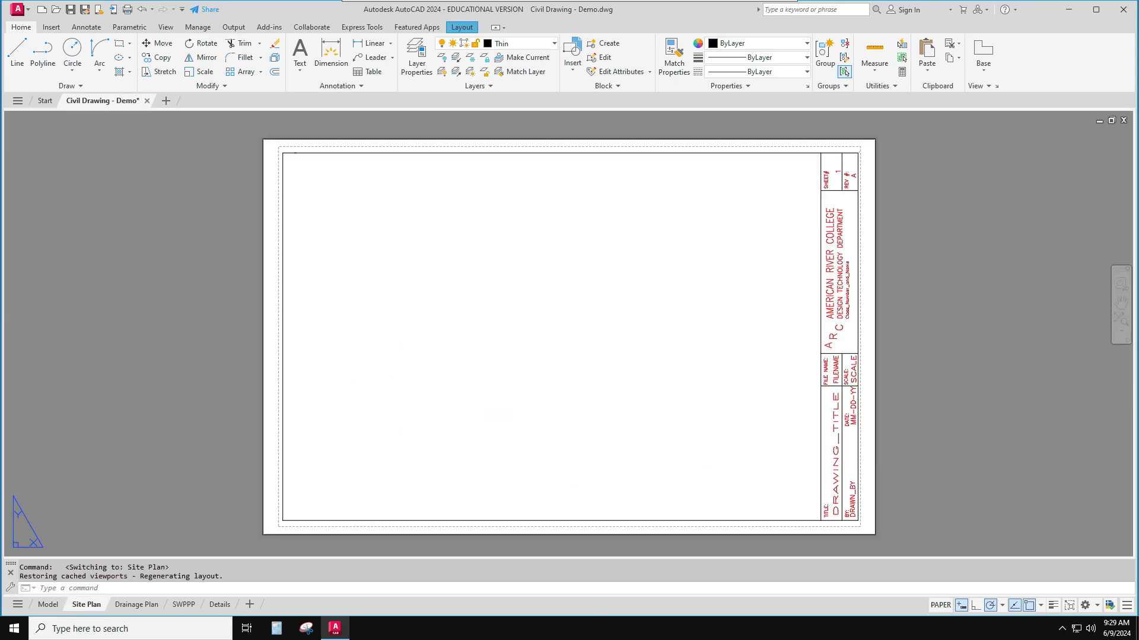
{"action": "left_click", "coordinate": [535, 46]}
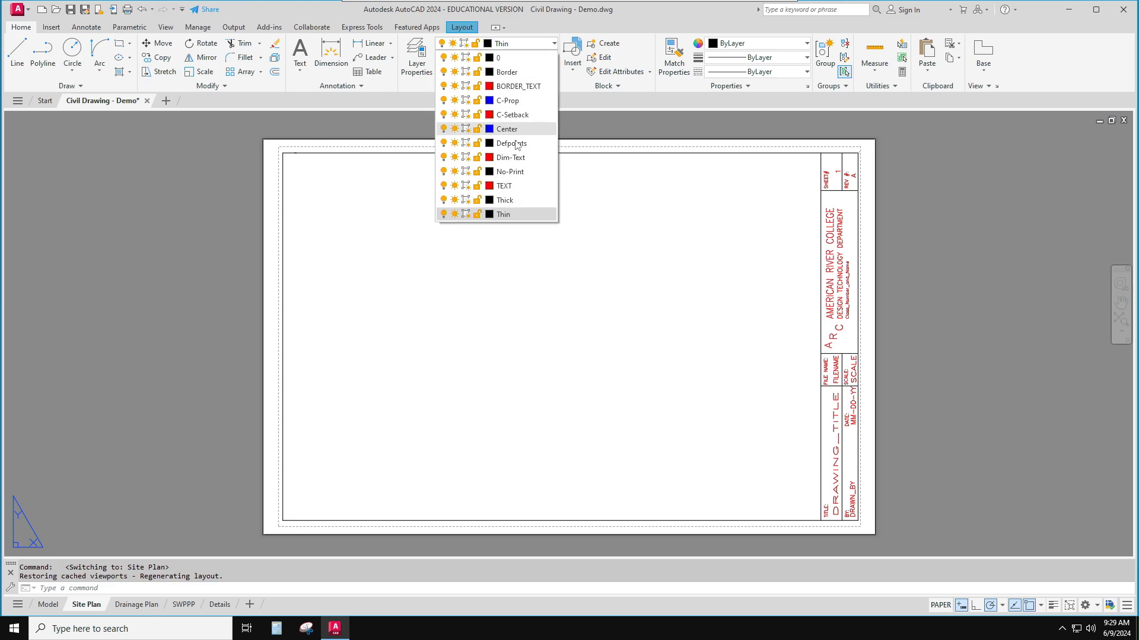
{"action": "left_click", "coordinate": [510, 171]}
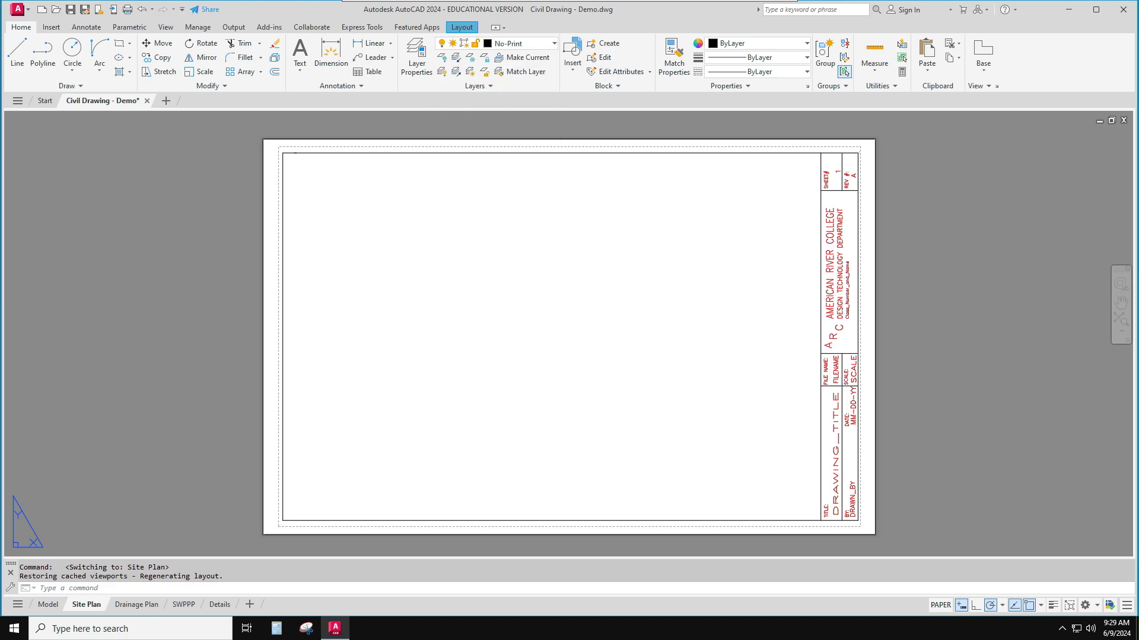
Create a rectangular viewport filling the sheet's drawing area, from the border's upper-left corner to the title block's lower-left corner
{"action": "left_click", "coordinate": [462, 27]}
{"action": "left_click", "coordinate": [127, 43]}
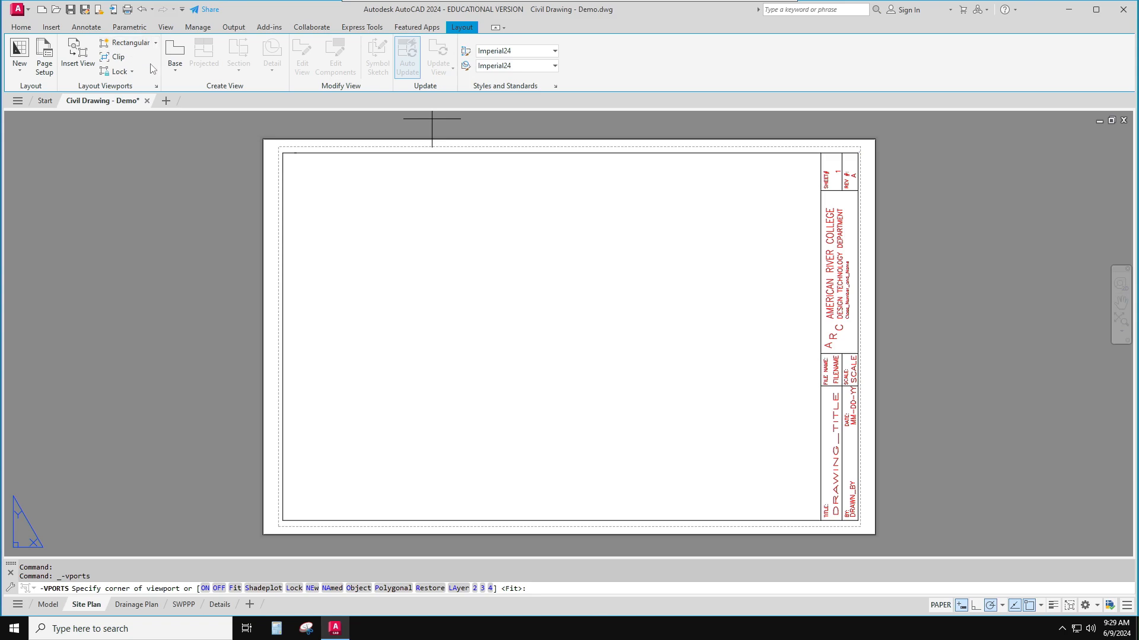
{"action": "left_click", "coordinate": [283, 153]}
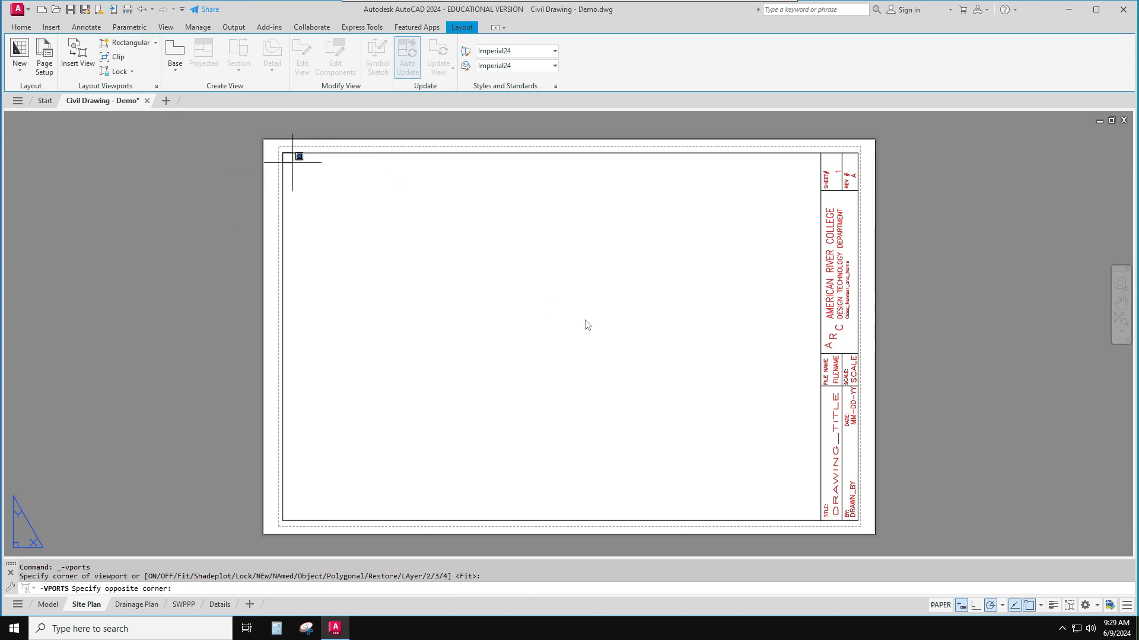
{"action": "left_click", "coordinate": [821, 521]}
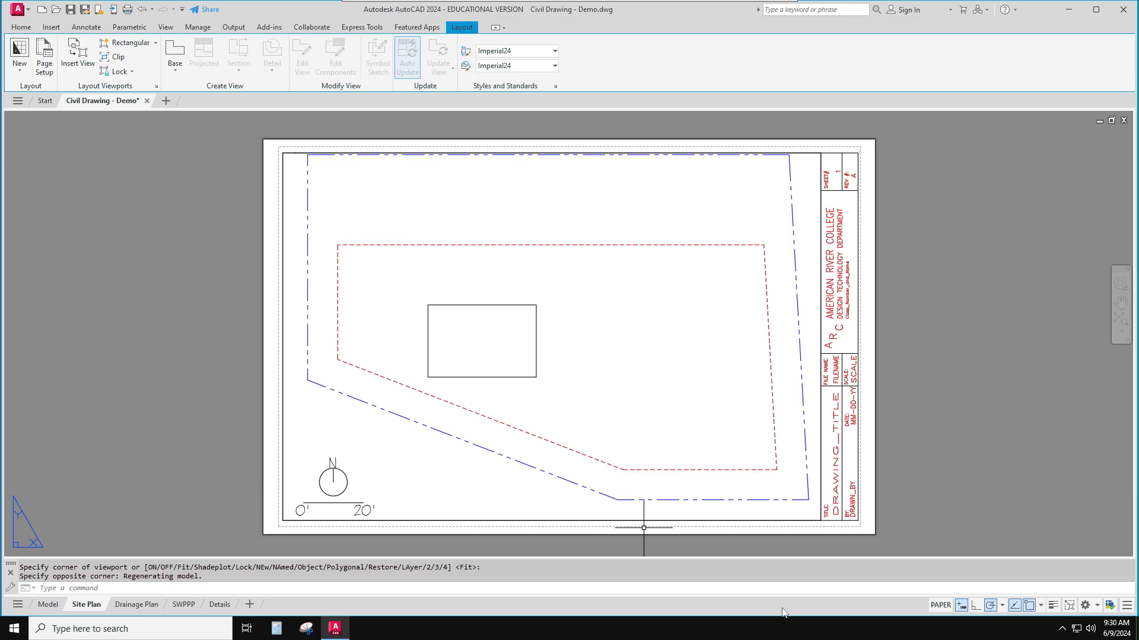
Set the Site Plan viewport's scale to 1:20, lock the viewport, and return to paper space
{"action": "left_click", "coordinate": [940, 605]}
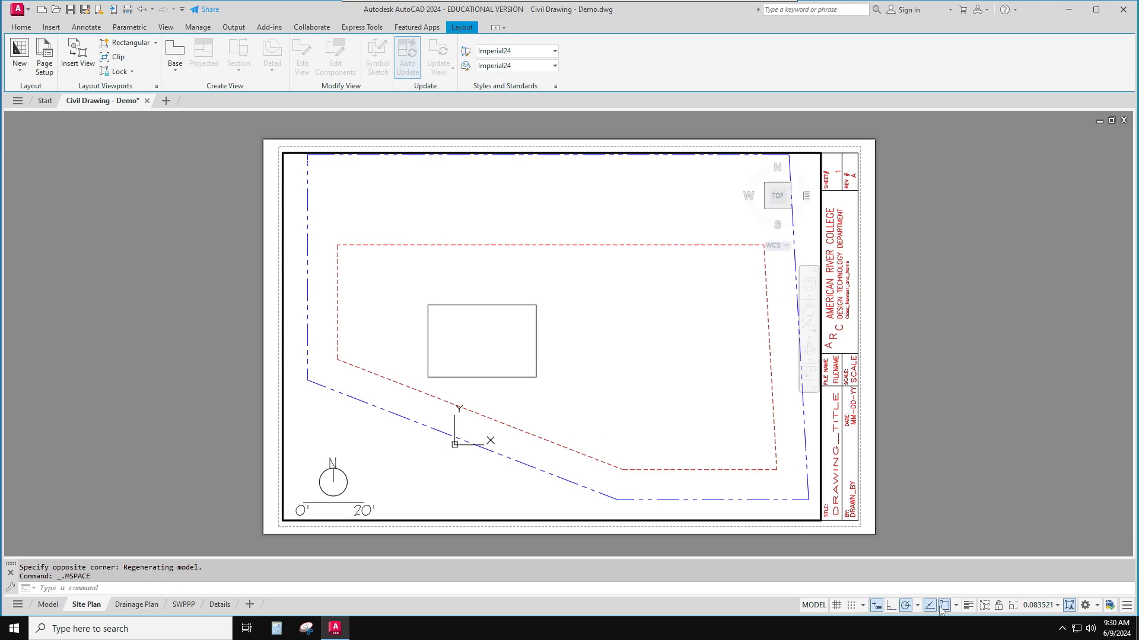
{"action": "left_click", "coordinate": [1058, 606]}
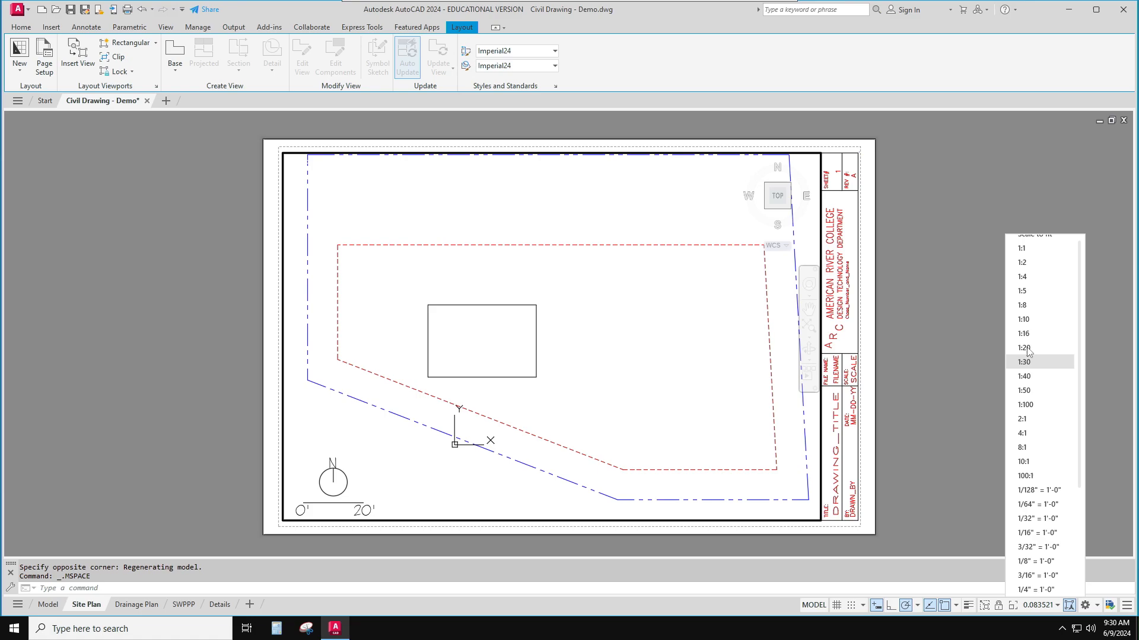
{"action": "left_click", "coordinate": [1025, 348]}
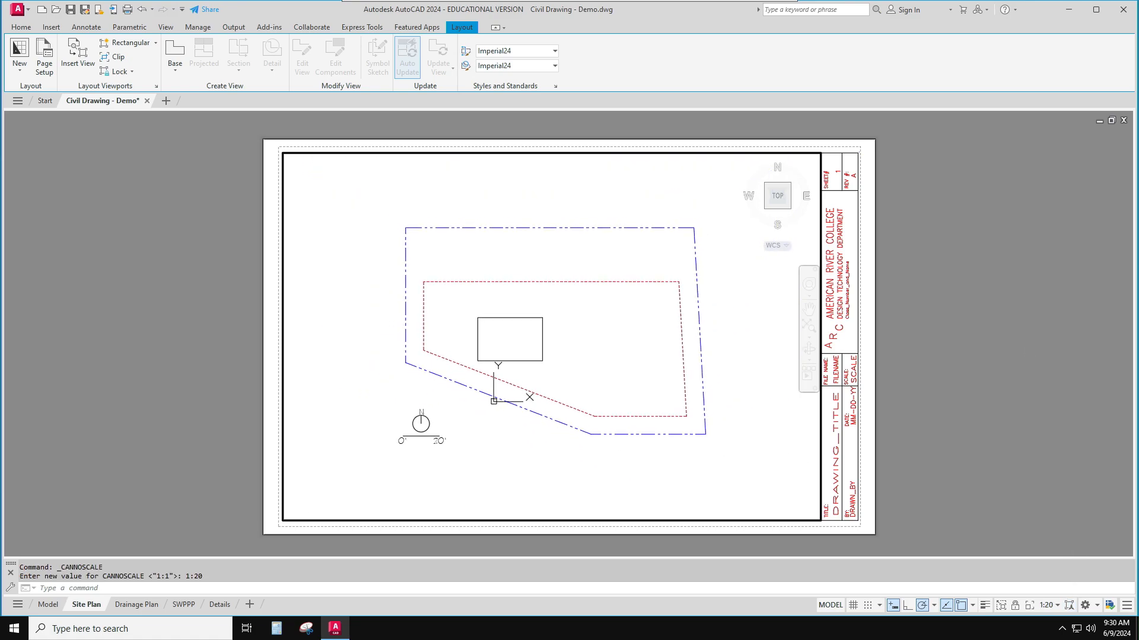
{"action": "left_click", "coordinate": [1015, 606]}
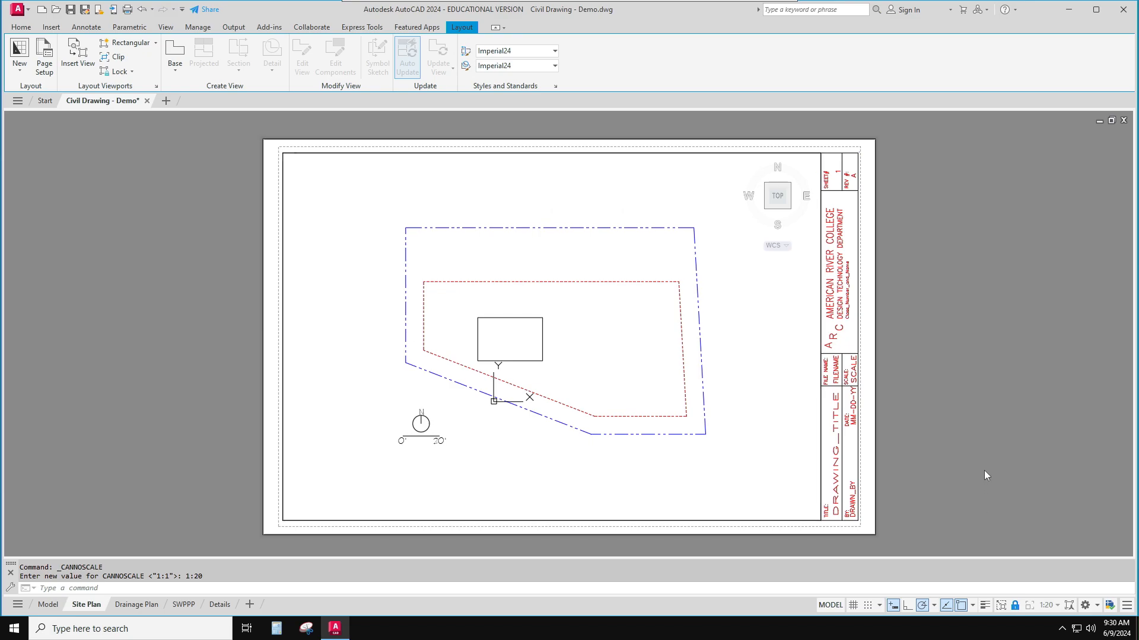
{"action": "left_click", "coordinate": [831, 606]}
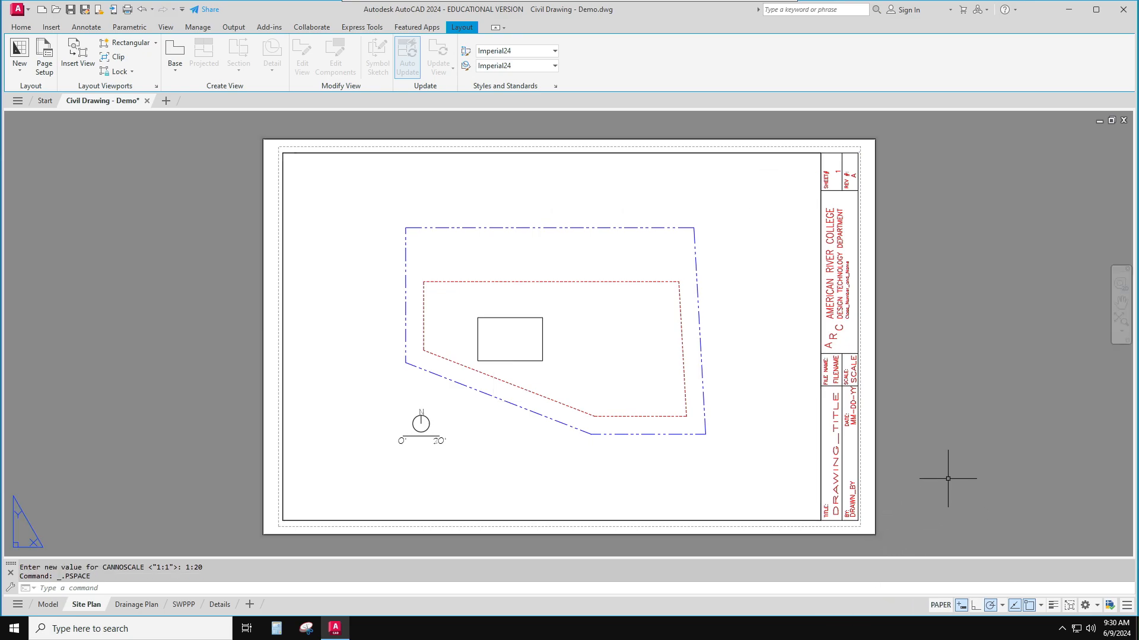
Make Dim-Text the current layer
{"action": "left_click", "coordinate": [21, 28]}
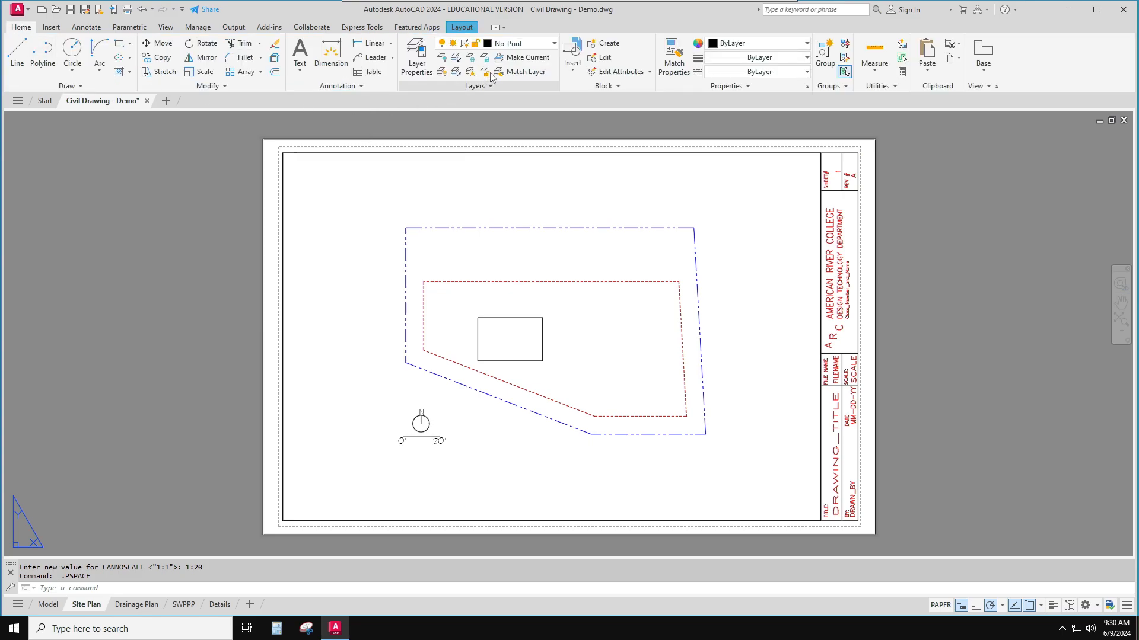
{"action": "left_click", "coordinate": [507, 47]}
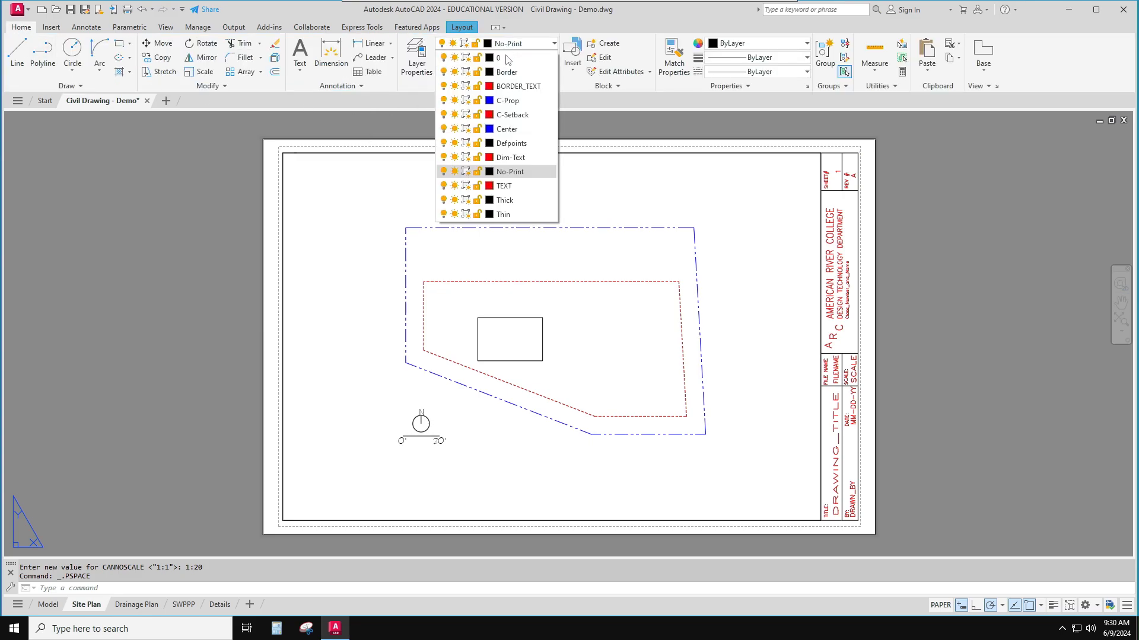
{"action": "left_click", "coordinate": [507, 158]}
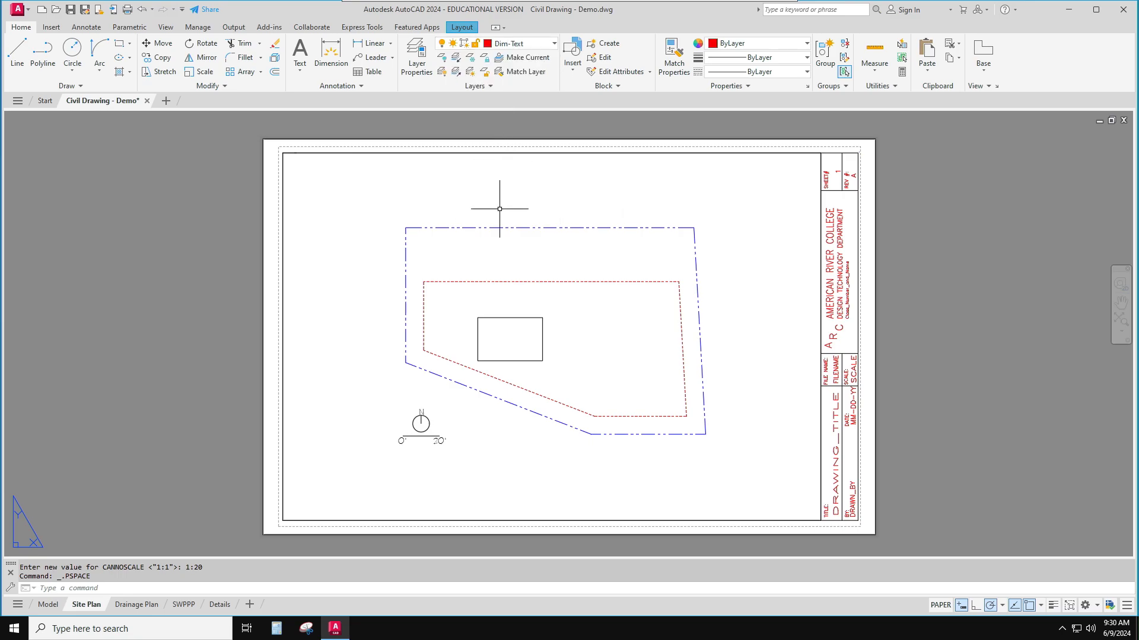
Place solid donuts with inside diameter 0 and outside diameter .18 on all five corners of the property line
{"action": "scroll", "coordinate": [508, 191], "scroll_direction": "up", "scroll_amount": 2}
{"action": "middle_click_drag", "start_coordinate": [483, 208], "coordinate": [488, 155]}
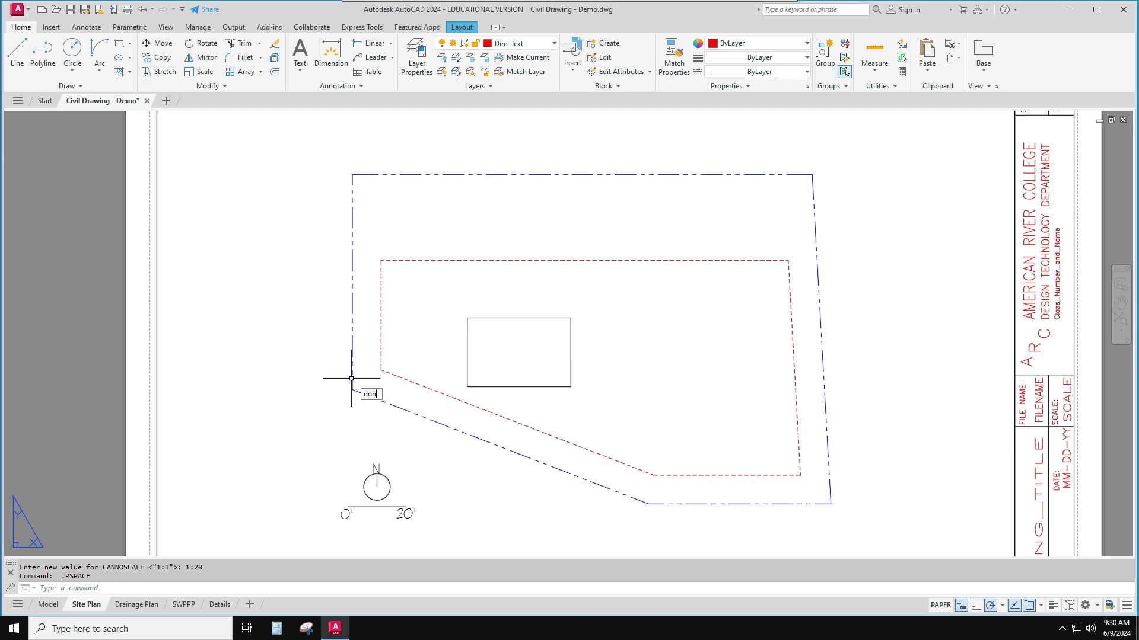
{"action": "type", "text": "t"}
{"action": "key", "text": "Return"}
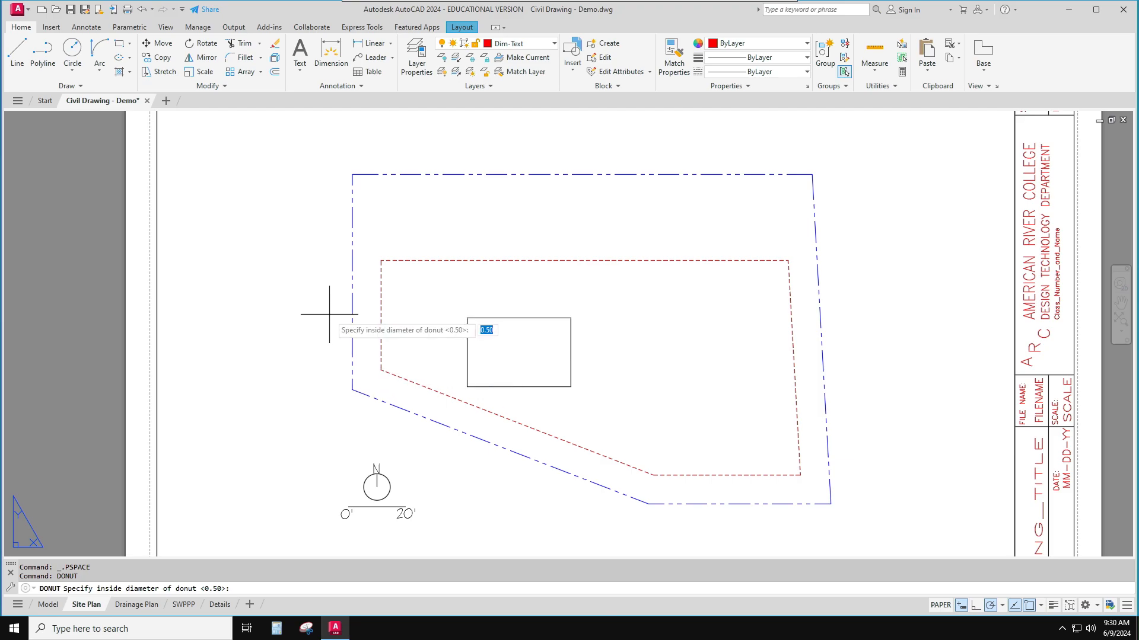
{"action": "key", "text": "Return"}
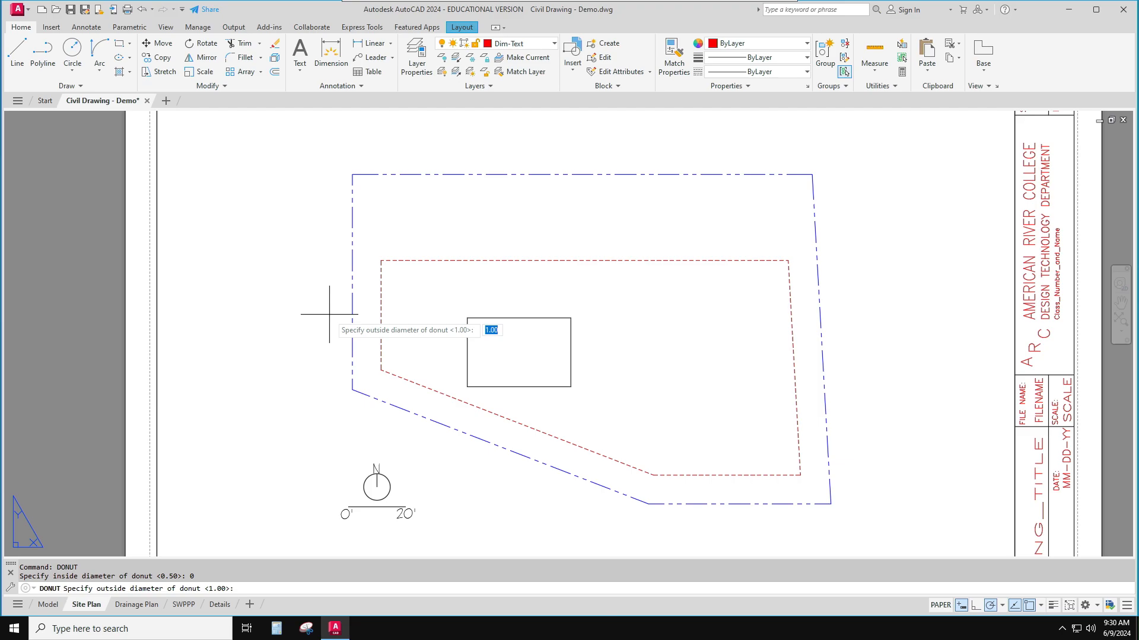
{"action": "key", "text": "Return"}
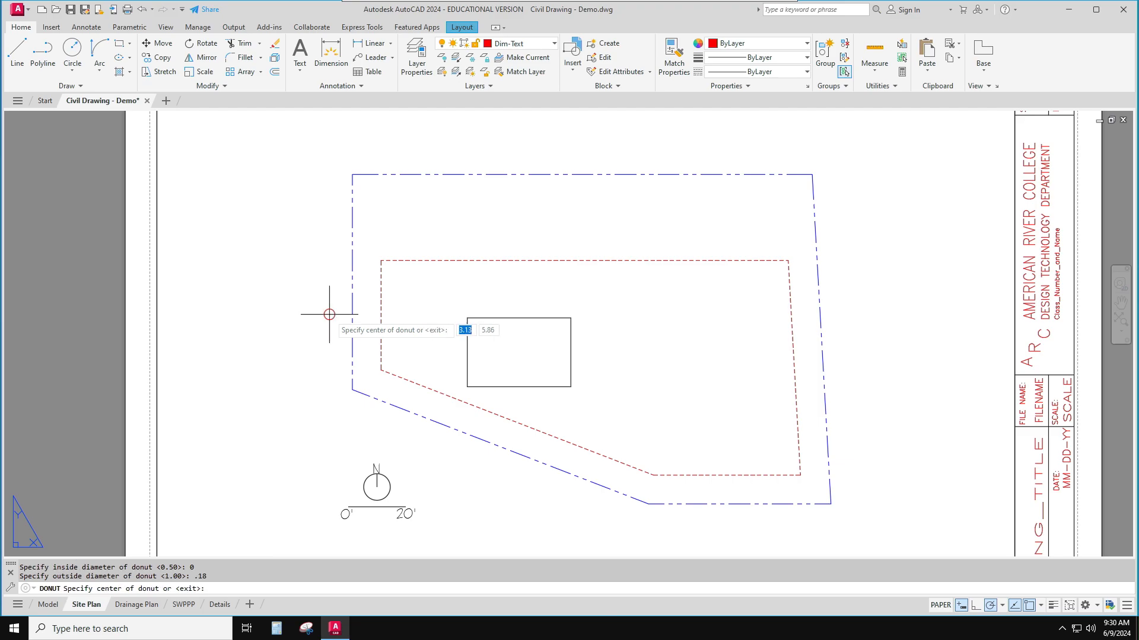
{"action": "left_click", "coordinate": [353, 175]}
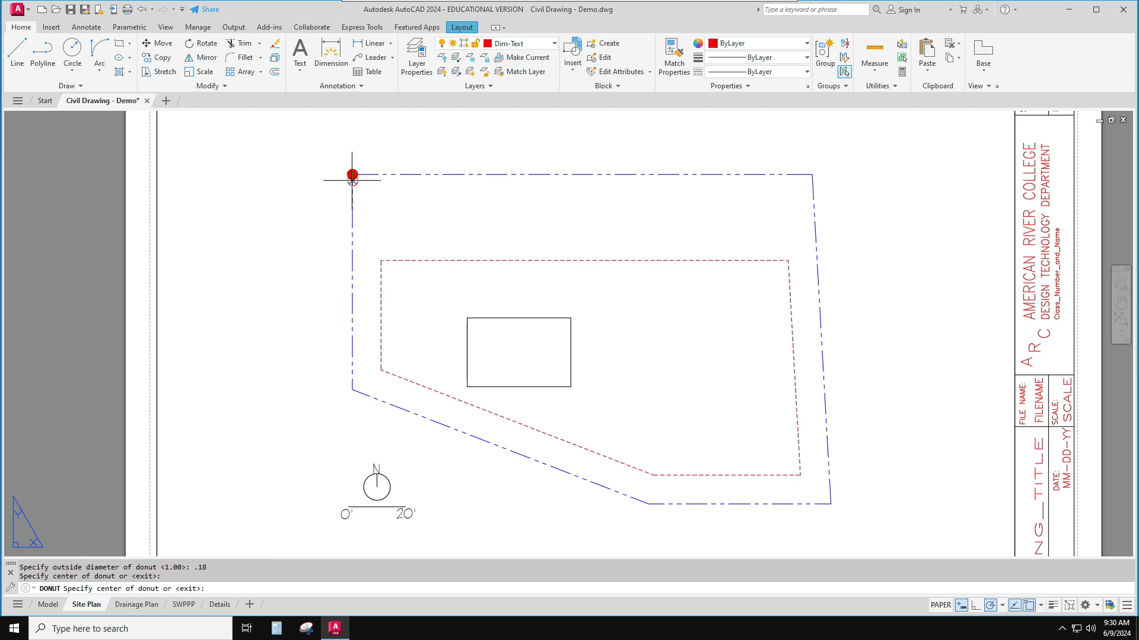
{"action": "left_click", "coordinate": [353, 389]}
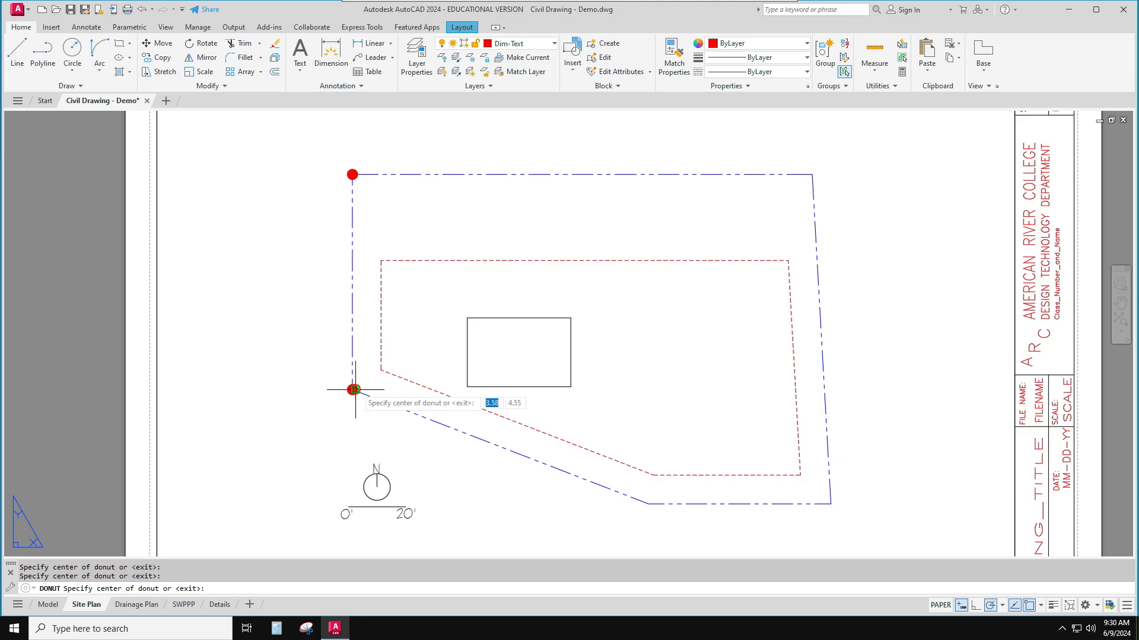
{"action": "left_click", "coordinate": [648, 504]}
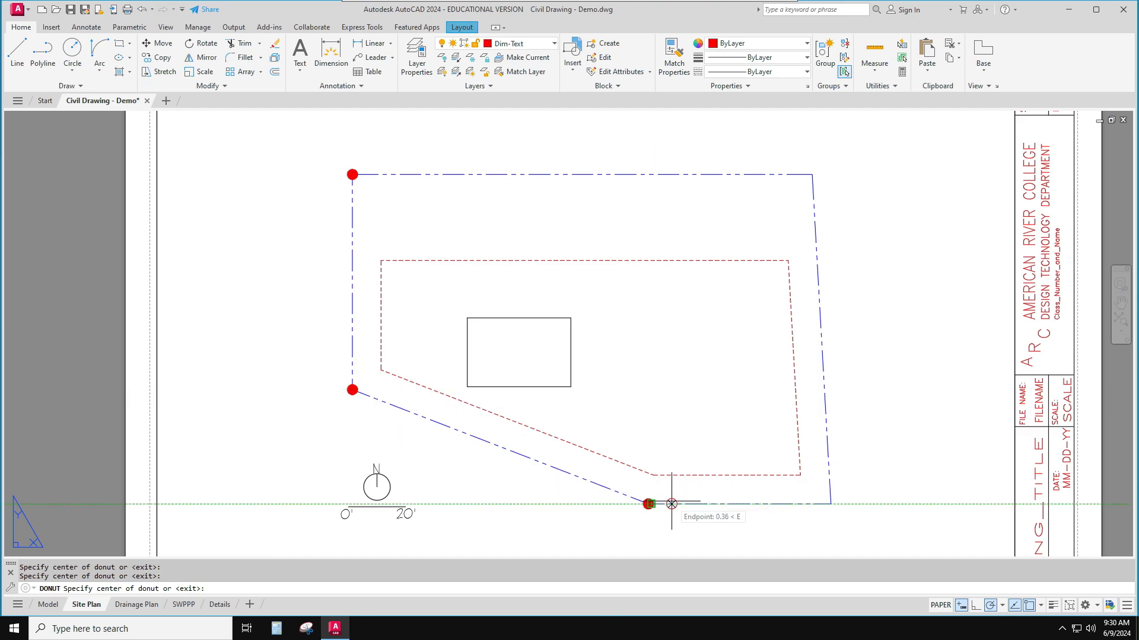
{"action": "left_click", "coordinate": [830, 504]}
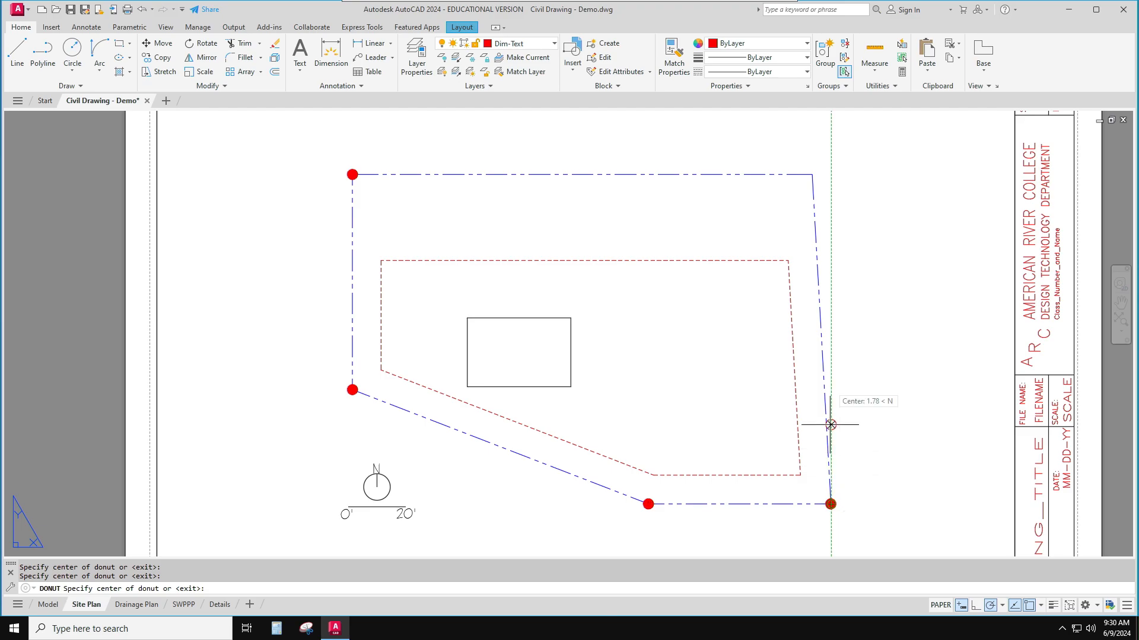
{"action": "left_click", "coordinate": [812, 175]}
{"action": "key", "text": "Escape"}
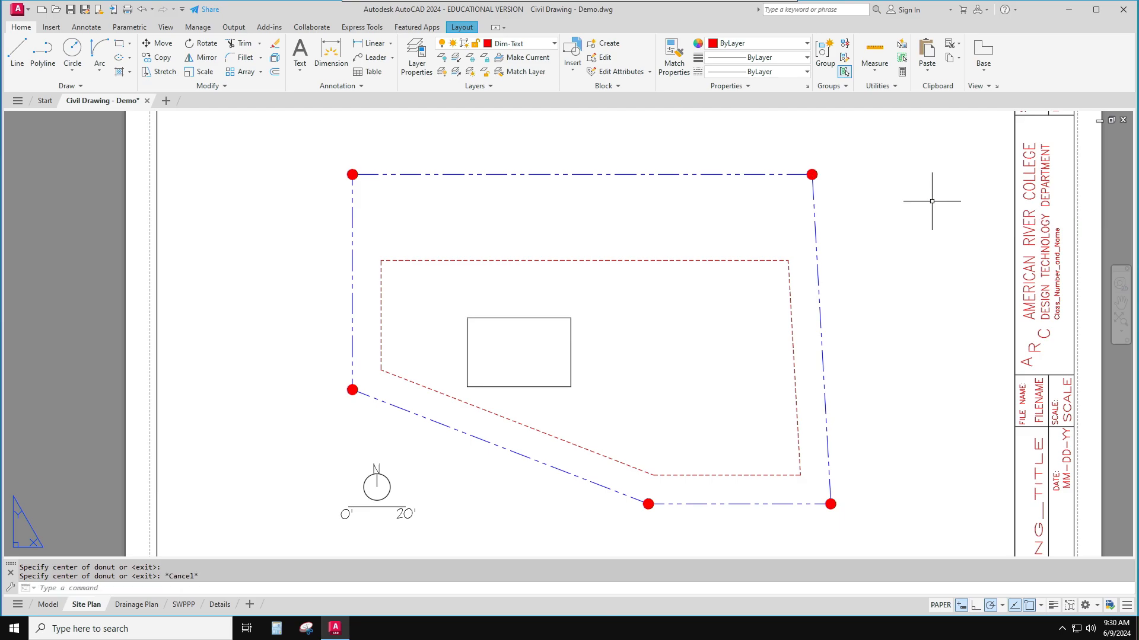
{"action": "key", "text": "Escape"}
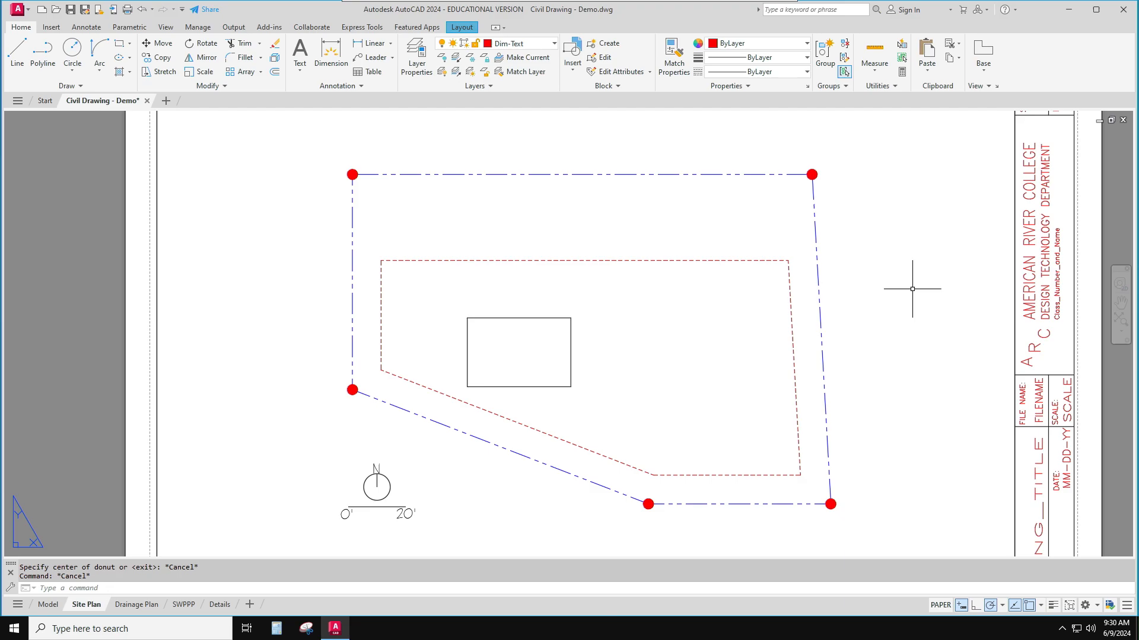
{"action": "left_click", "coordinate": [363, 86]}
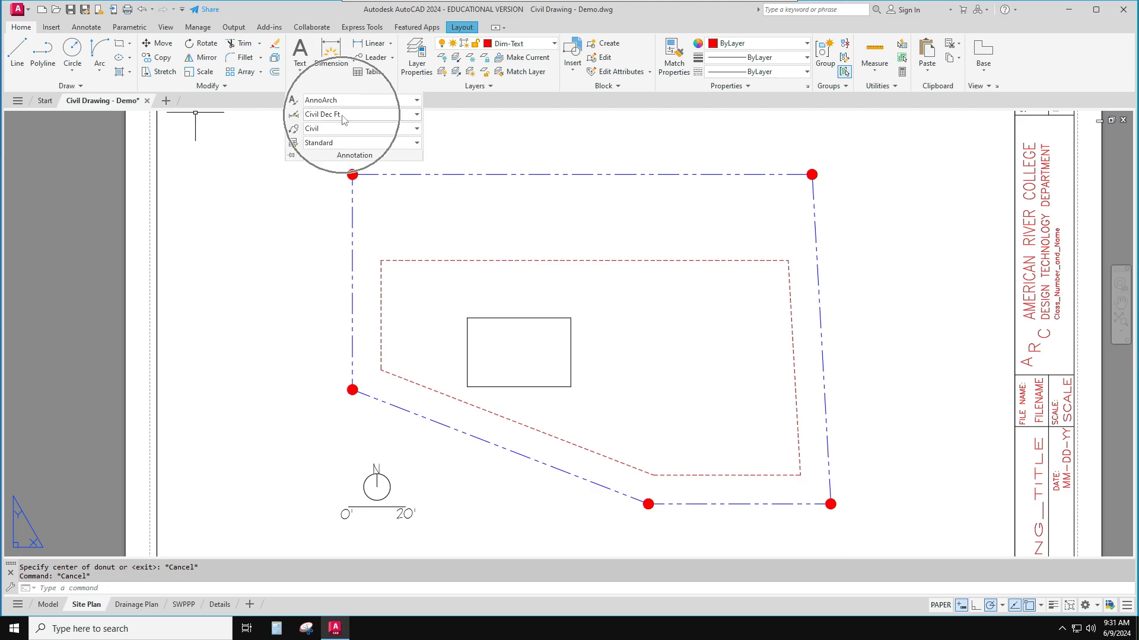
{"action": "left_click", "coordinate": [382, 46]}
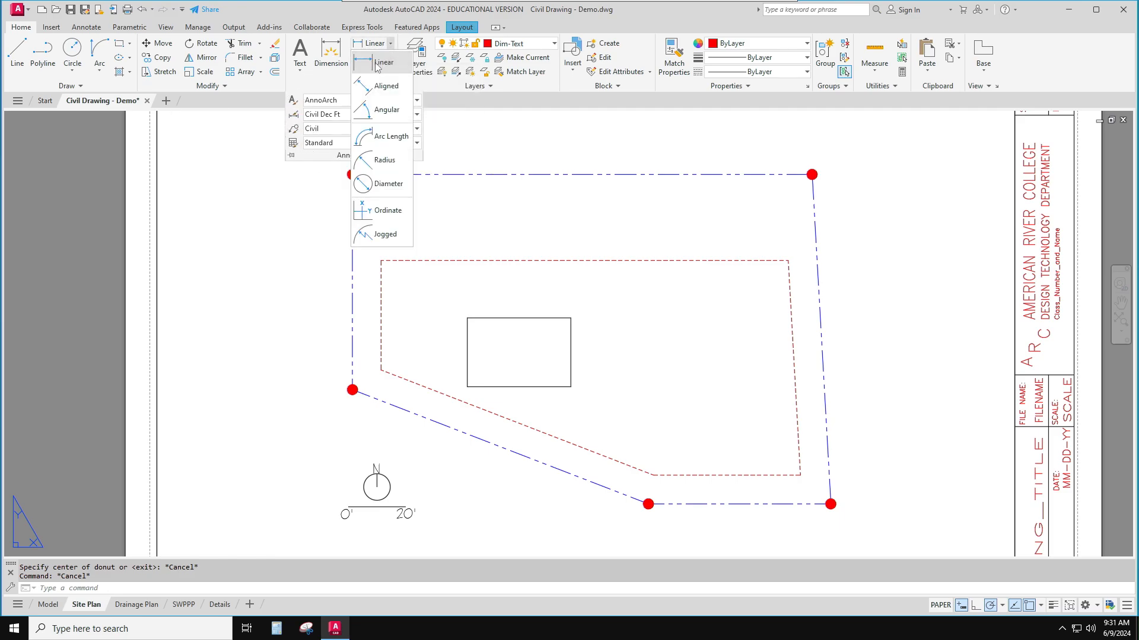
{"action": "left_click", "coordinate": [377, 64]}
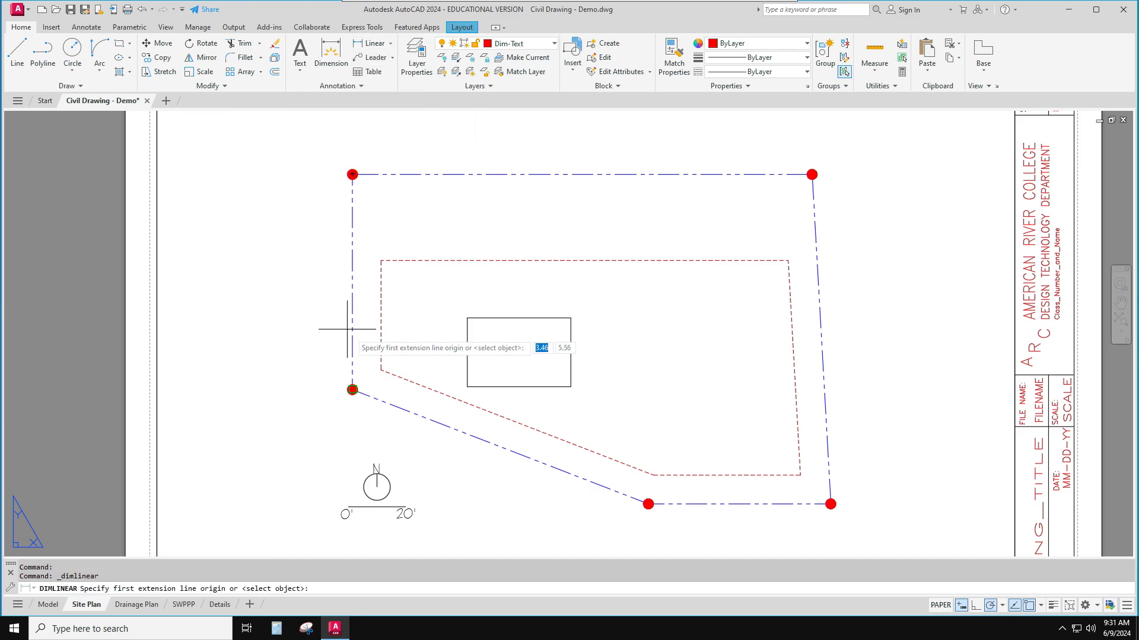
{"action": "left_click", "coordinate": [467, 319]}
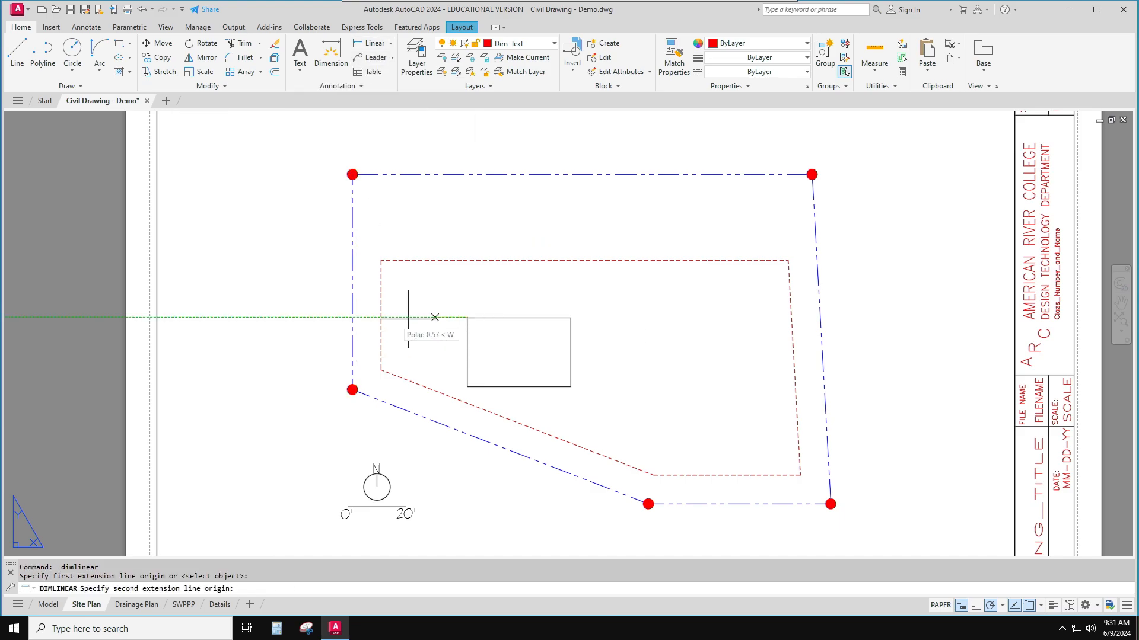
{"action": "left_click", "coordinate": [352, 318]}
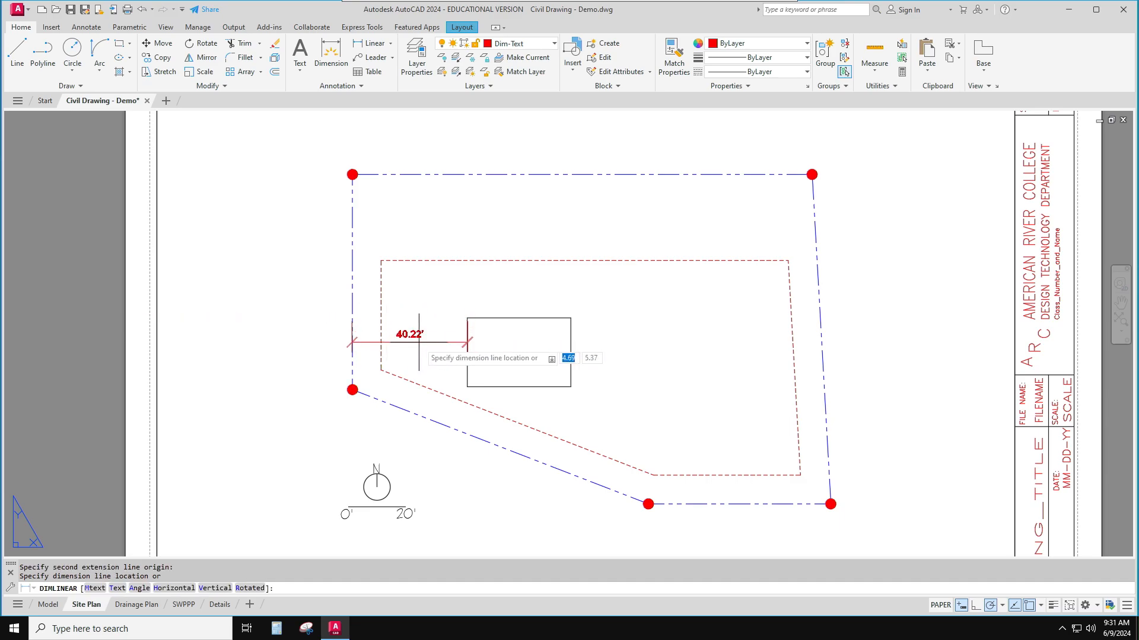
{"action": "scroll", "coordinate": [419, 342], "scroll_direction": "up", "scroll_amount": 4}
{"action": "key", "text": "Escape"}
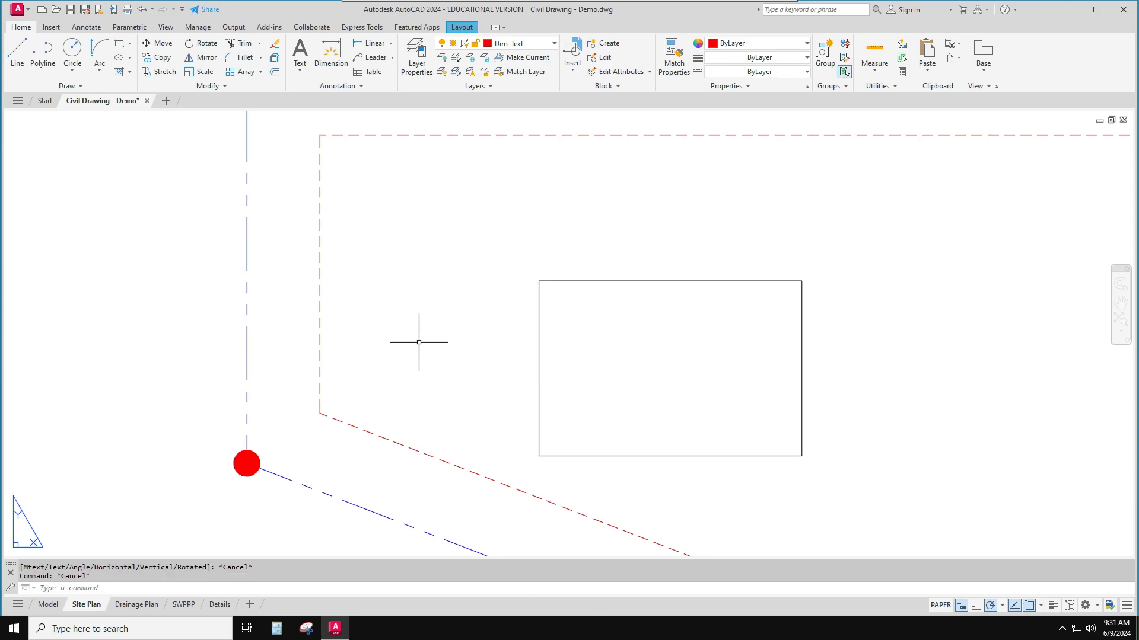
Add a horizontal linear dimension from the building's northwest corner to the west property line, placing its dimension line slightly above the building's mid-height
{"action": "left_click", "coordinate": [372, 43]}
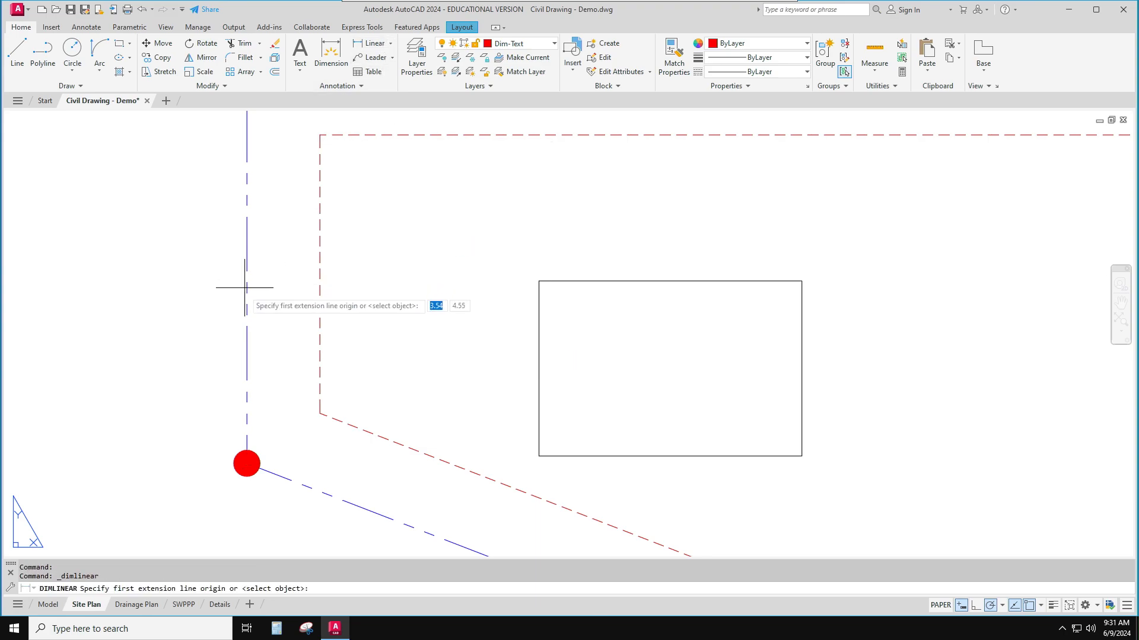
{"action": "left_click", "coordinate": [1040, 606]}
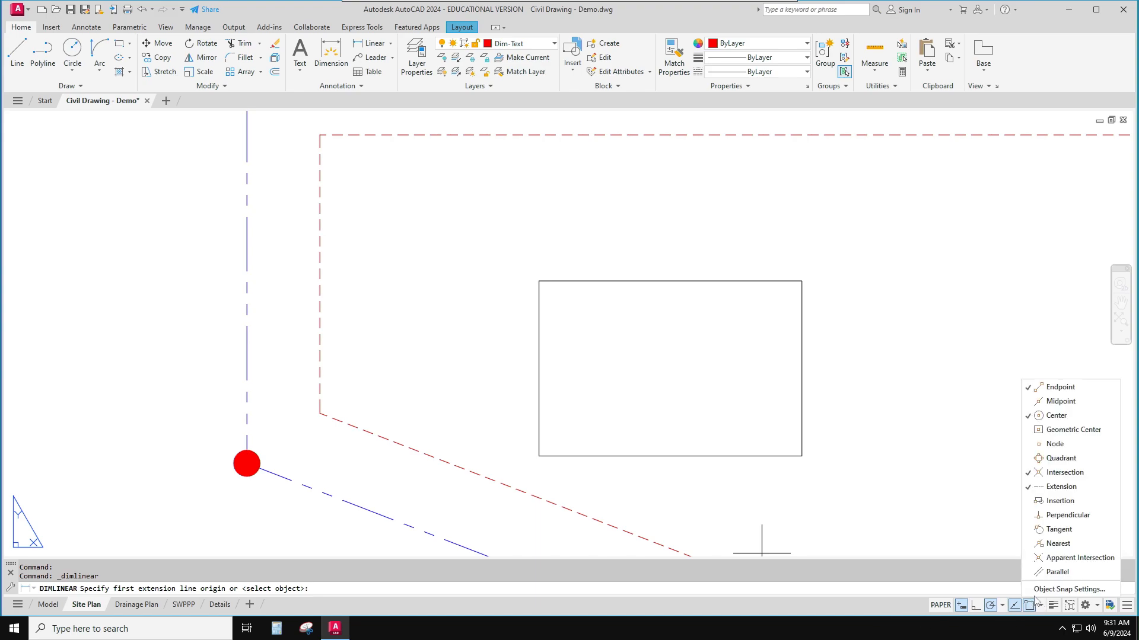
{"action": "left_click", "coordinate": [611, 315]}
{"action": "left_click", "coordinate": [539, 281]}
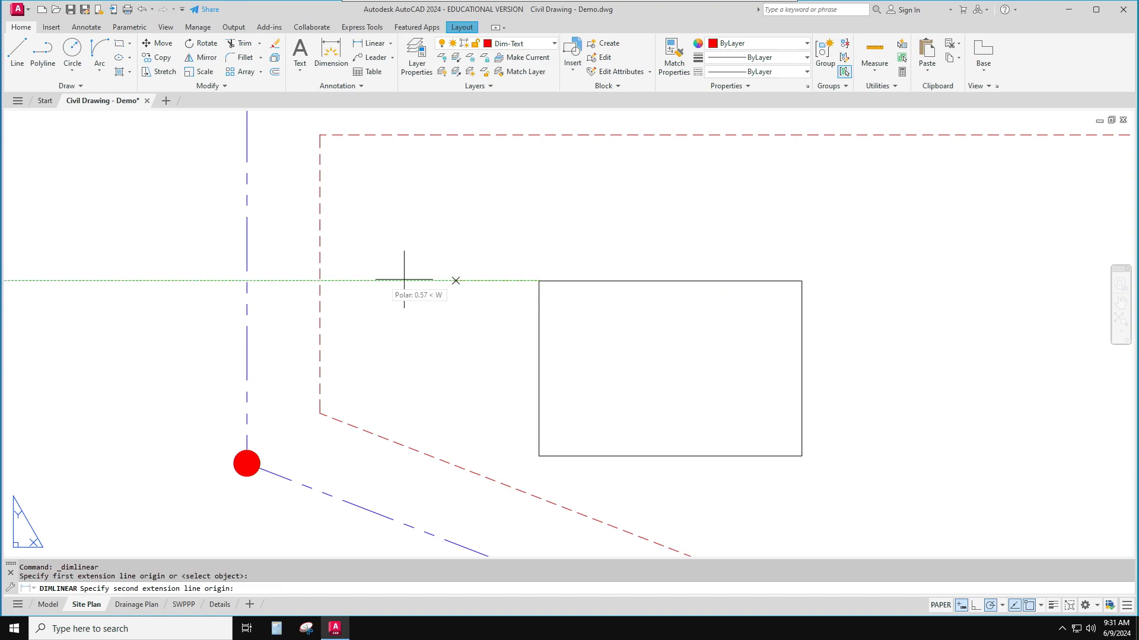
{"action": "left_click", "coordinate": [246, 281]}
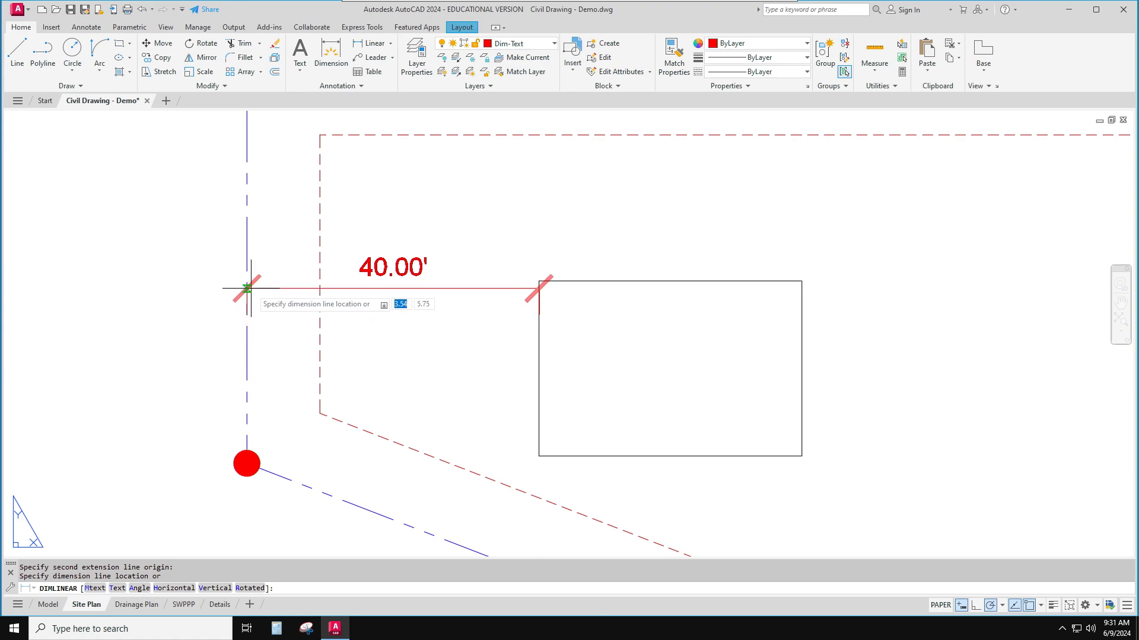
{"action": "left_click", "coordinate": [249, 353]}
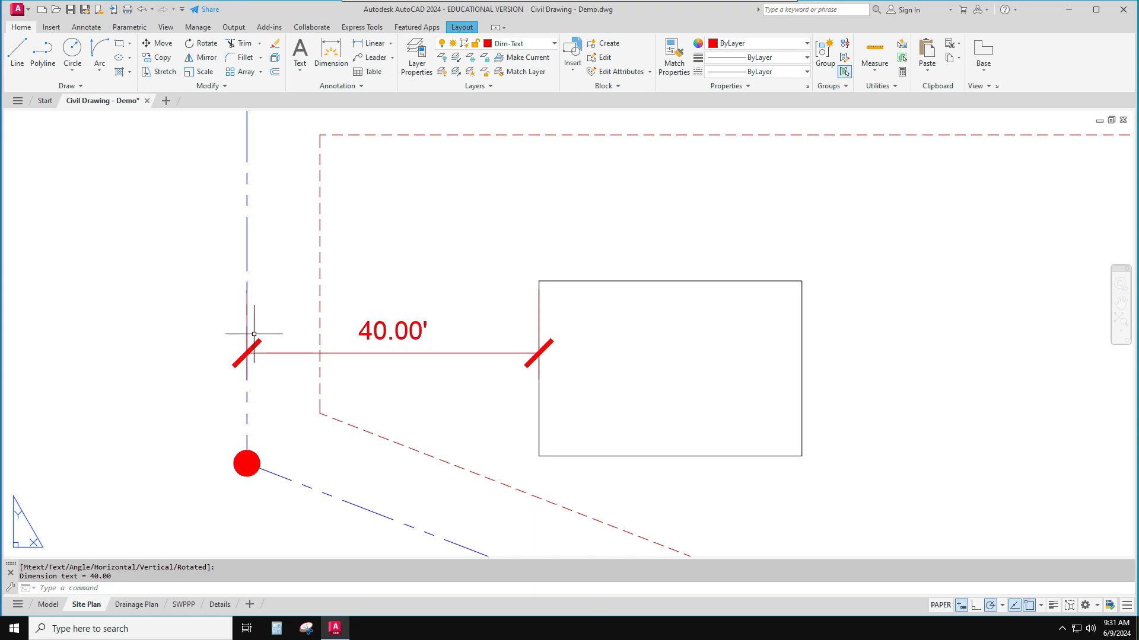
{"action": "key", "text": "Escape"}
Stretch both extension line origins of the building's west offset dimension down to the ends of its dimension line
{"action": "left_click", "coordinate": [245, 314]}
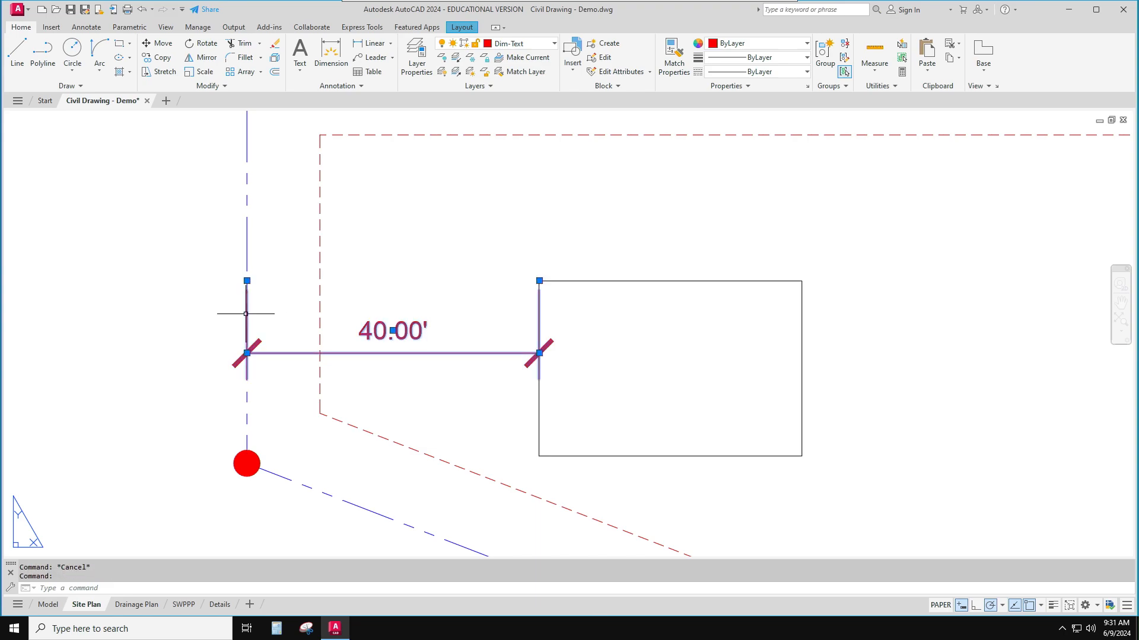
{"action": "left_click", "coordinate": [247, 281]}
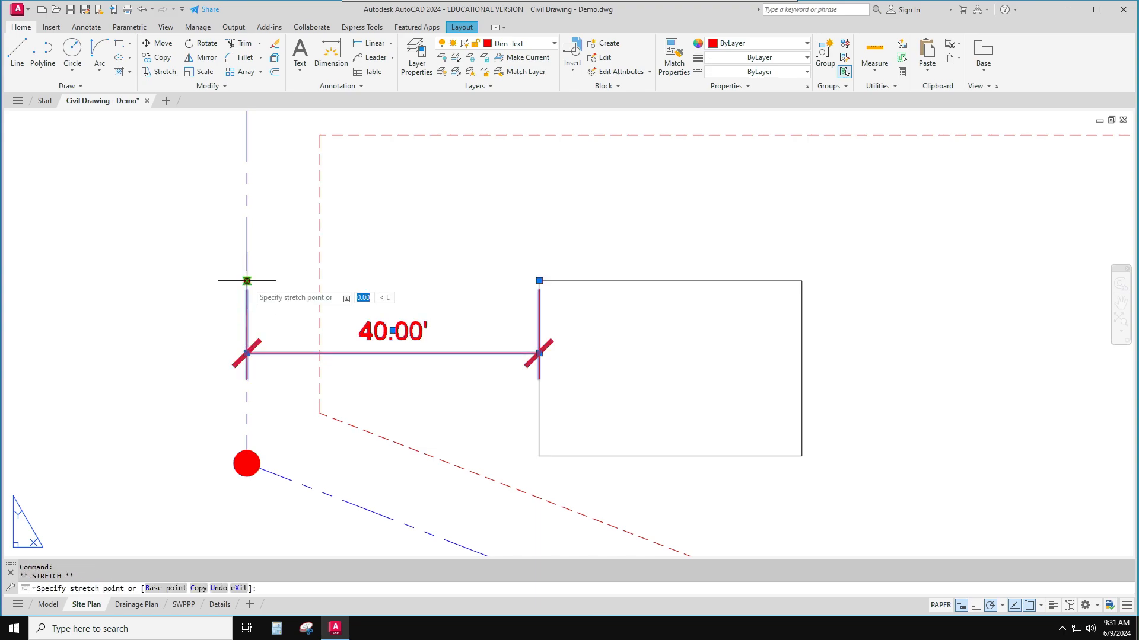
{"action": "left_click", "coordinate": [247, 353]}
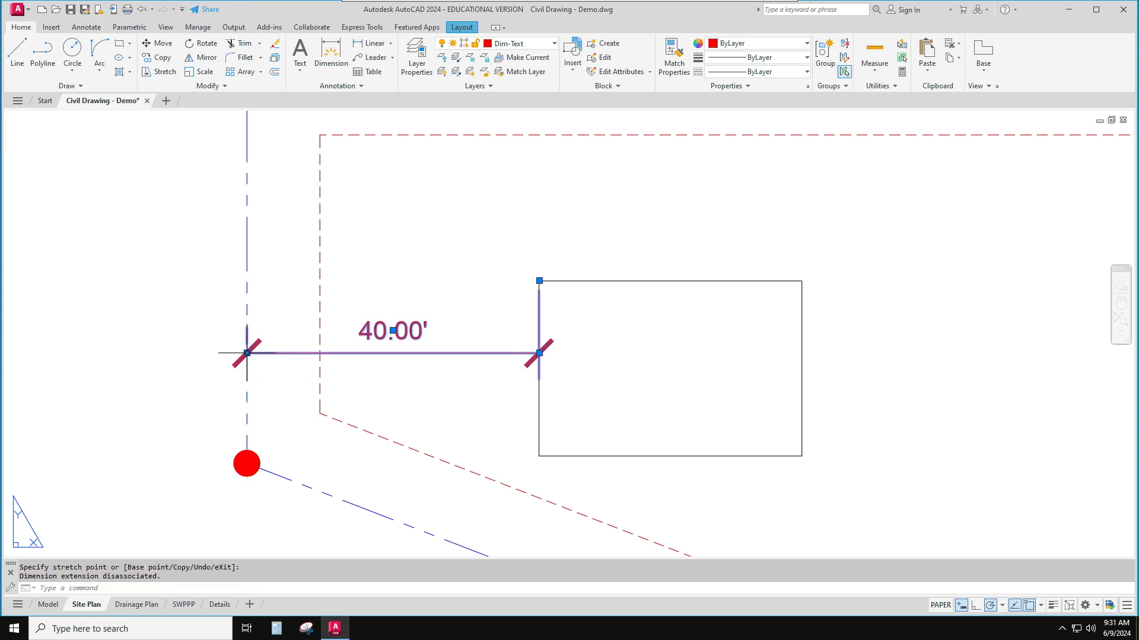
{"action": "left_click", "coordinate": [539, 281]}
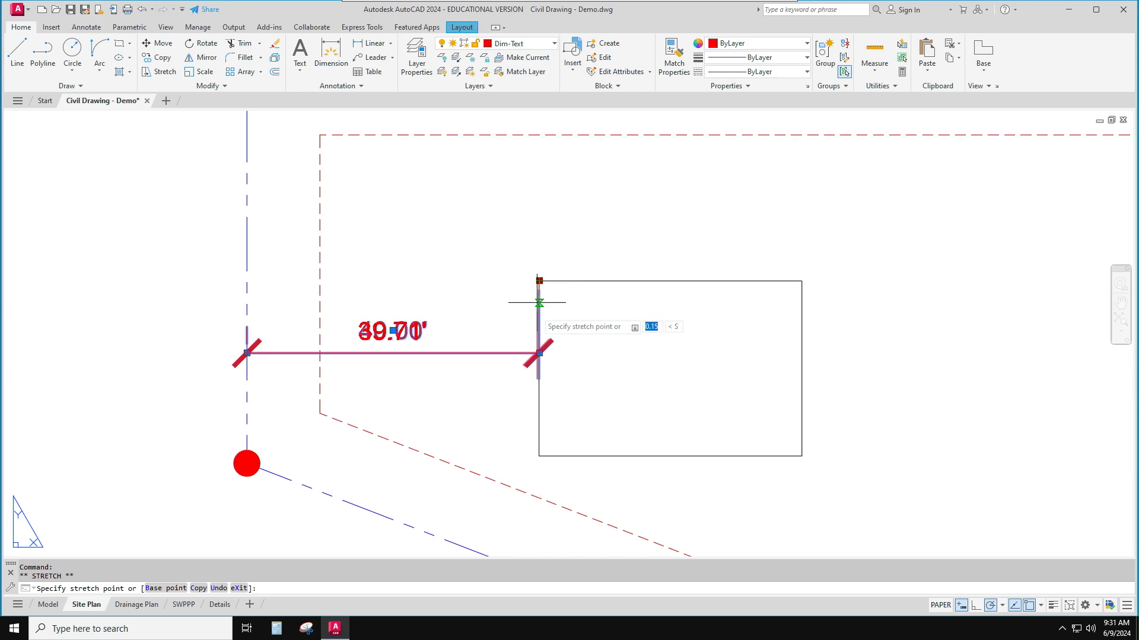
{"action": "key", "text": "Escape"}
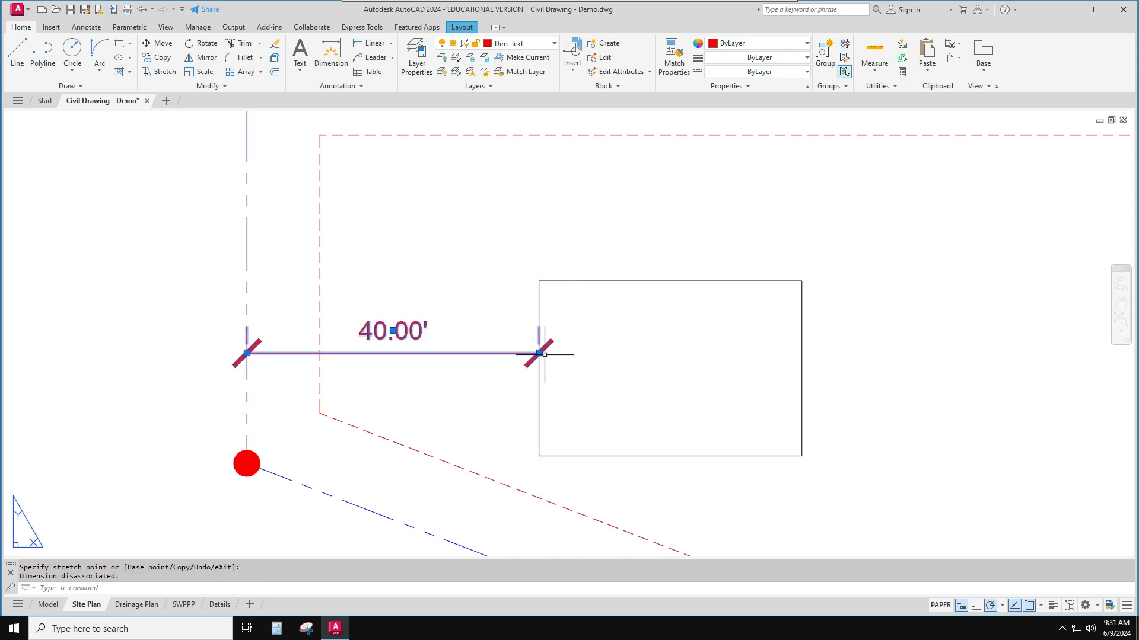
{"action": "key", "text": "Escape"}
{"action": "scroll", "coordinate": [659, 361], "scroll_direction": "down", "scroll_amount": 3}
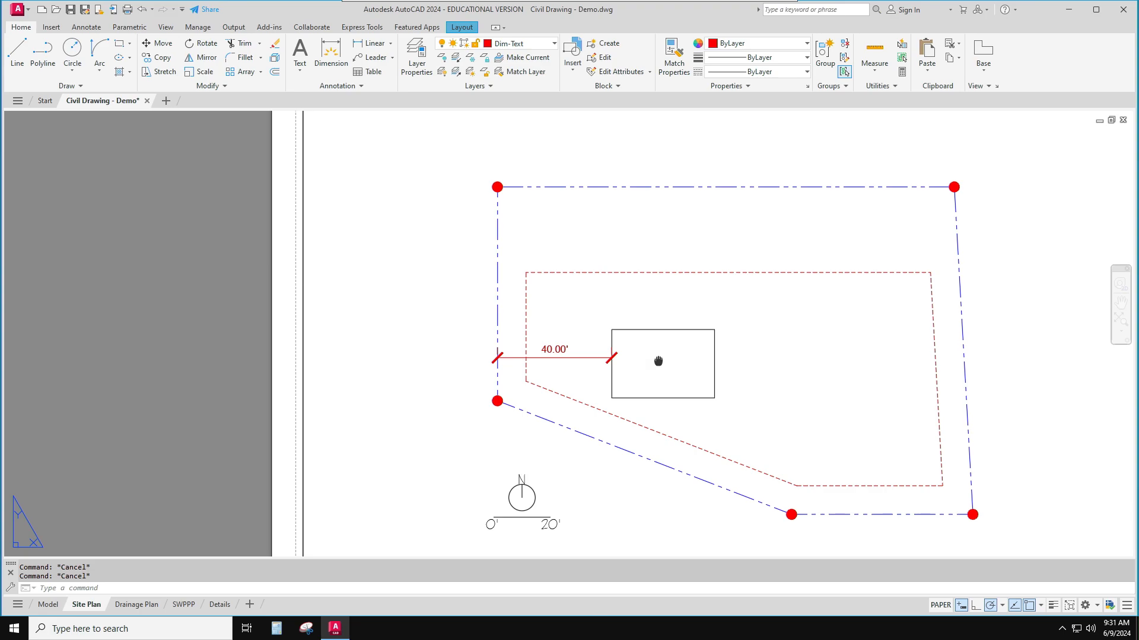
Add a vertical linear dimension from the north property line straight down to the building's north wall, with no visible extension lines
{"action": "middle_click_drag", "start_coordinate": [659, 361], "coordinate": [521, 368]}
{"action": "left_click", "coordinate": [371, 42]}
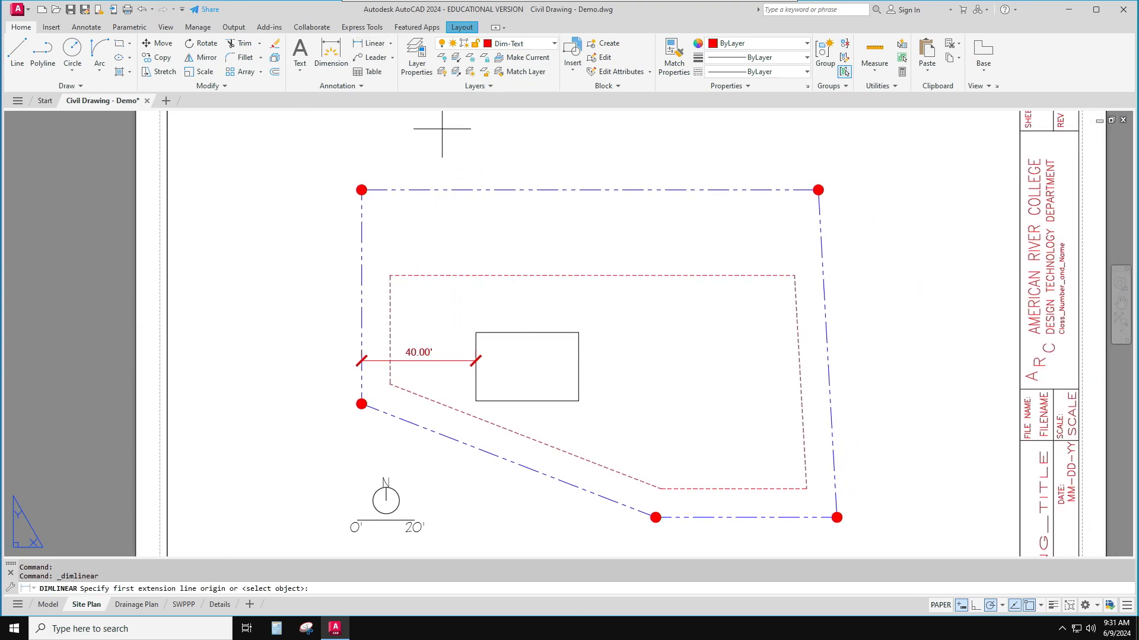
{"action": "left_click", "coordinate": [526, 190]}
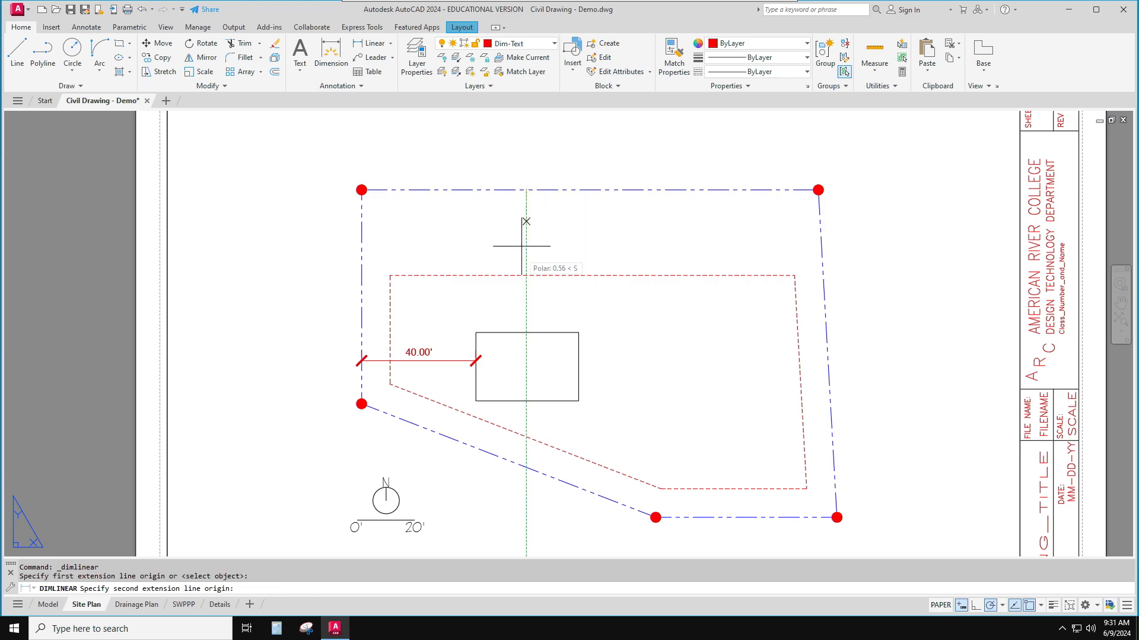
{"action": "left_click", "coordinate": [526, 332]}
{"action": "left_click", "coordinate": [525, 332]}
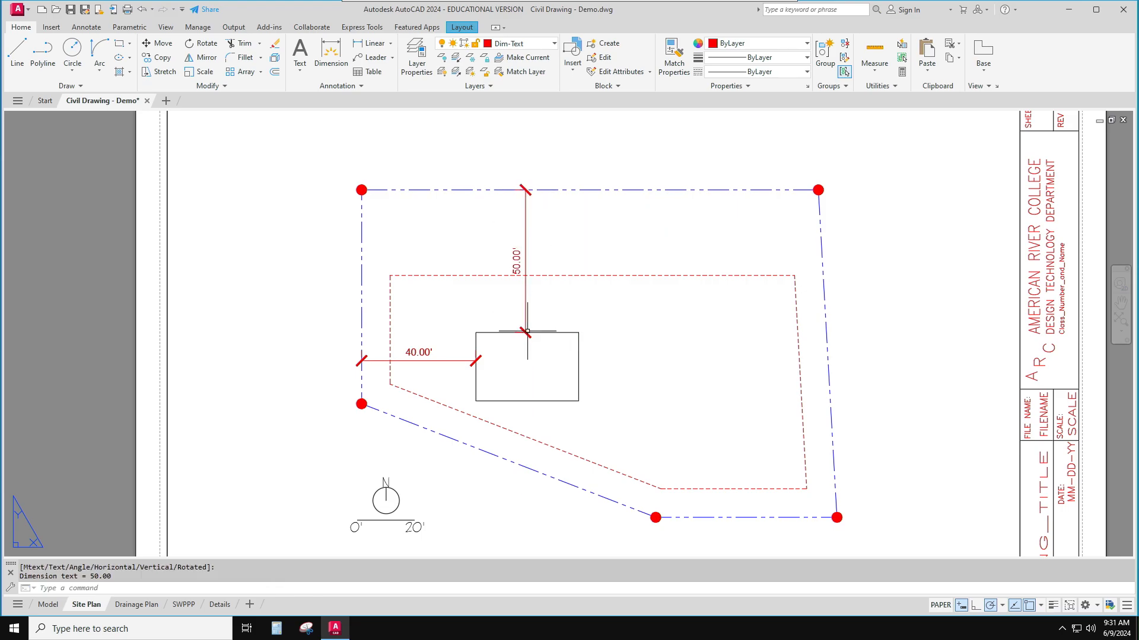
{"action": "key", "text": "Escape"}
{"action": "key", "text": "Escape"}
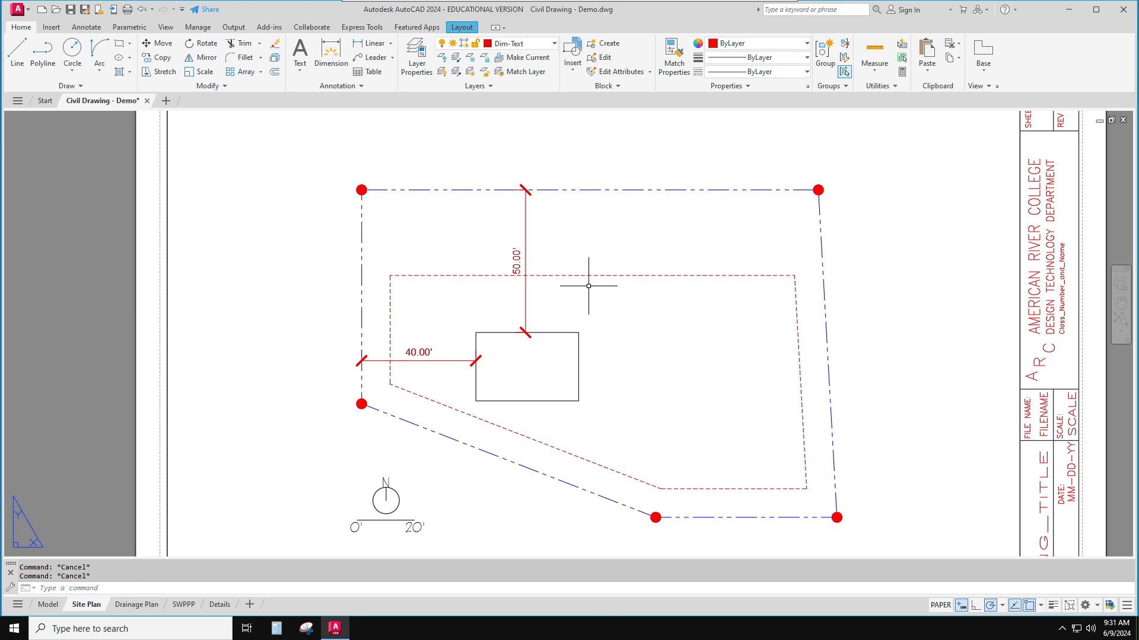
Move the text of the building's north offset dimension up so it clears the dashed north setback line
{"action": "left_click", "coordinate": [513, 261]}
{"action": "key", "text": "Escape"}
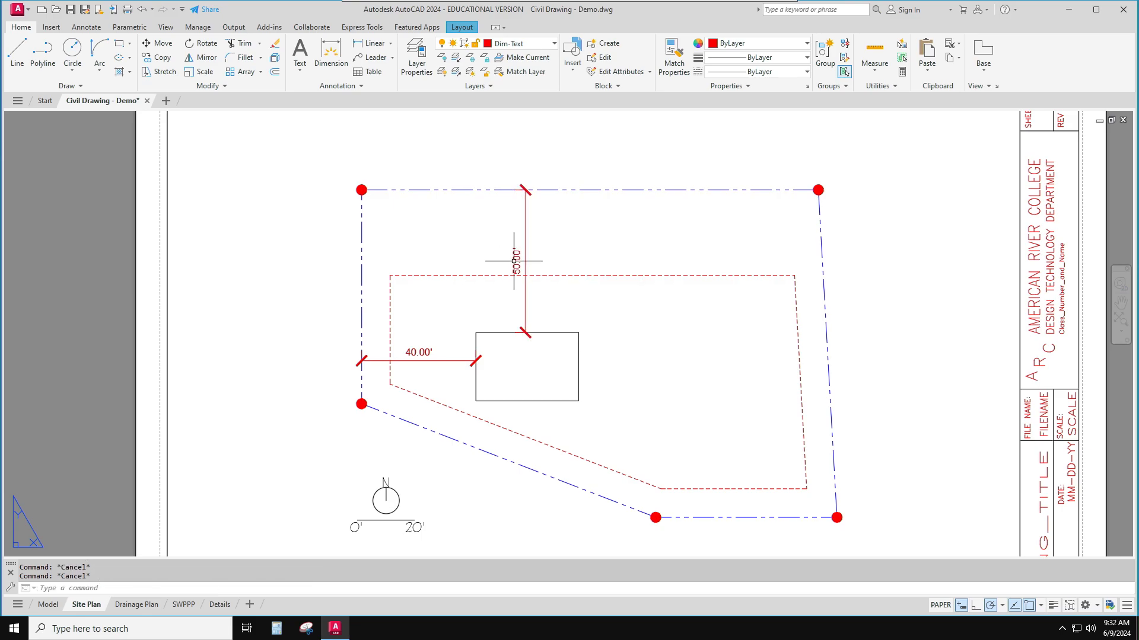
{"action": "left_click", "coordinate": [516, 261]}
{"action": "mouse_move", "coordinate": [517, 261]}
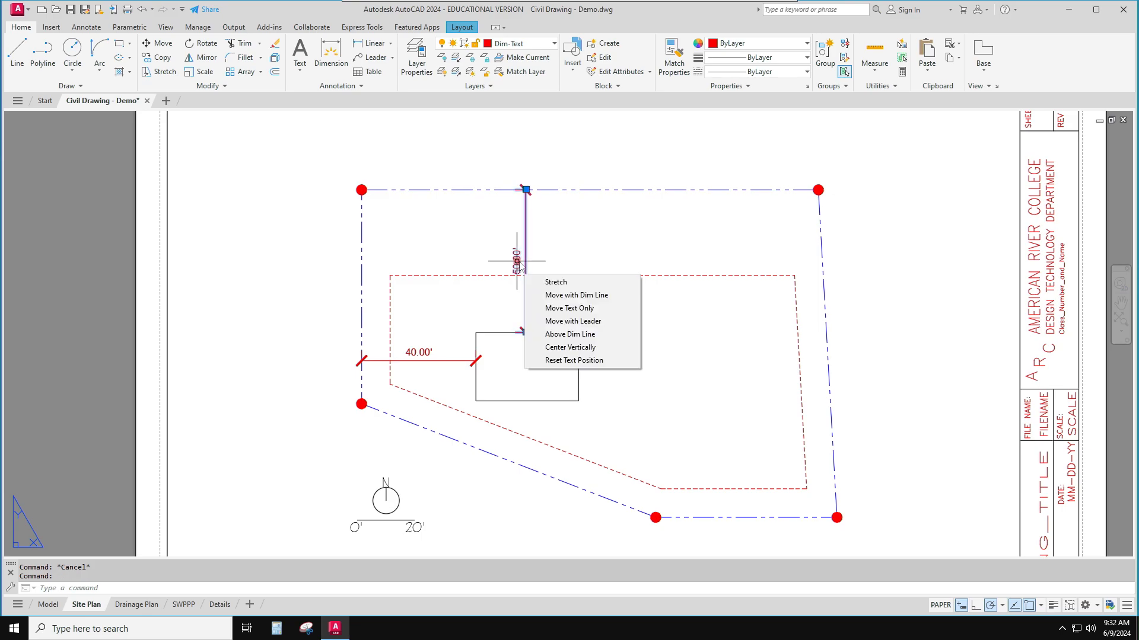
{"action": "scroll", "coordinate": [508, 260], "scroll_direction": "up", "scroll_amount": 8}
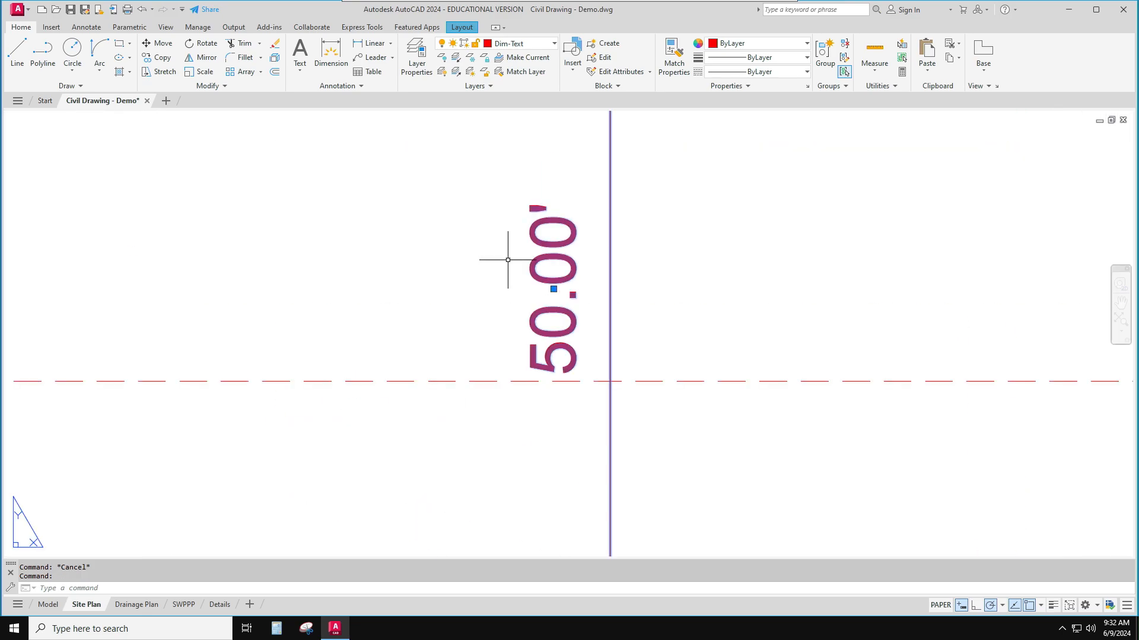
{"action": "left_click", "coordinate": [553, 288]}
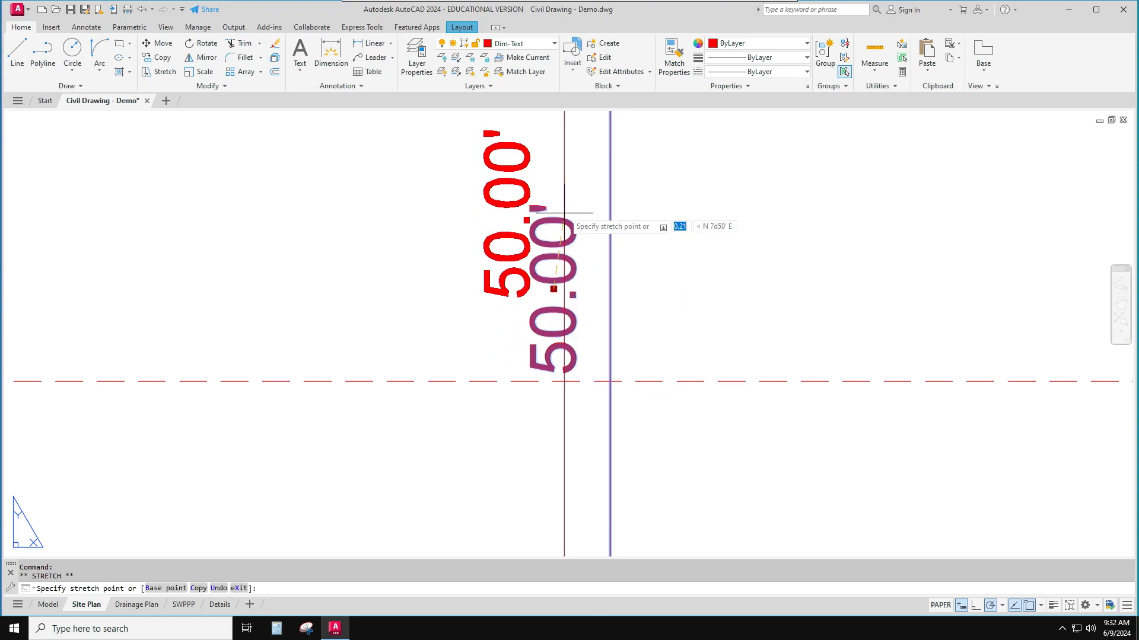
{"action": "key", "text": "Escape"}
{"action": "key", "text": "Escape"}
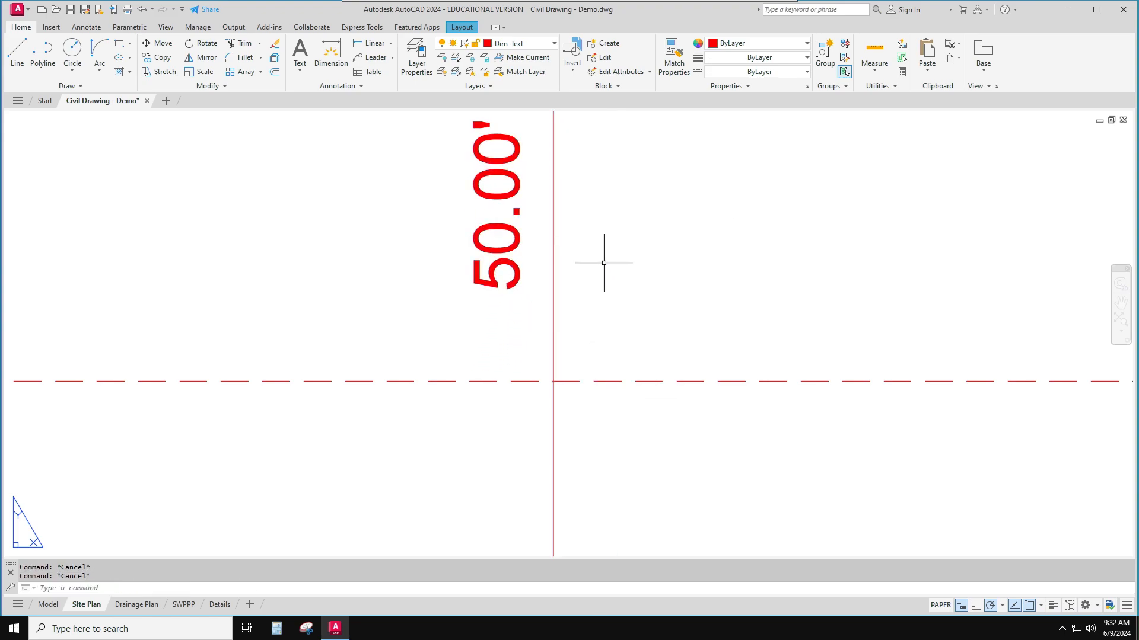
Add a multileader in the Civil style pointing to the north setback line, with the text "30' SETBACK"
{"action": "scroll", "coordinate": [608, 264], "scroll_direction": "down", "scroll_amount": 4}
{"action": "scroll", "coordinate": [617, 278], "scroll_direction": "down", "scroll_amount": 2}
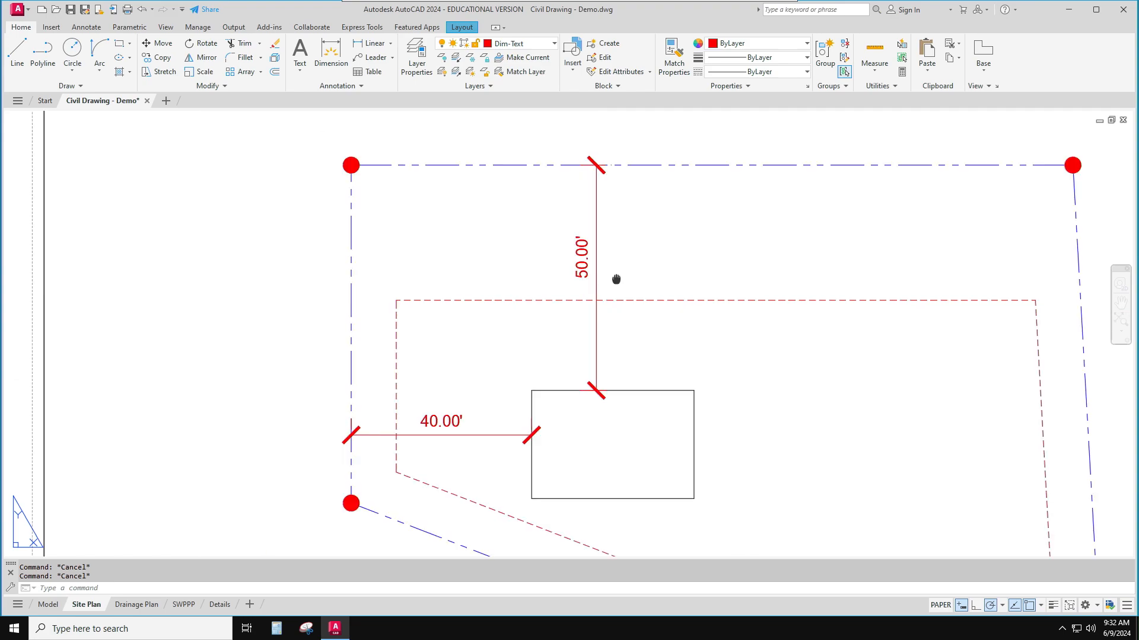
{"action": "middle_click_drag", "start_coordinate": [616, 280], "coordinate": [503, 251]}
{"action": "scroll", "coordinate": [540, 262], "scroll_direction": "down", "scroll_amount": 2}
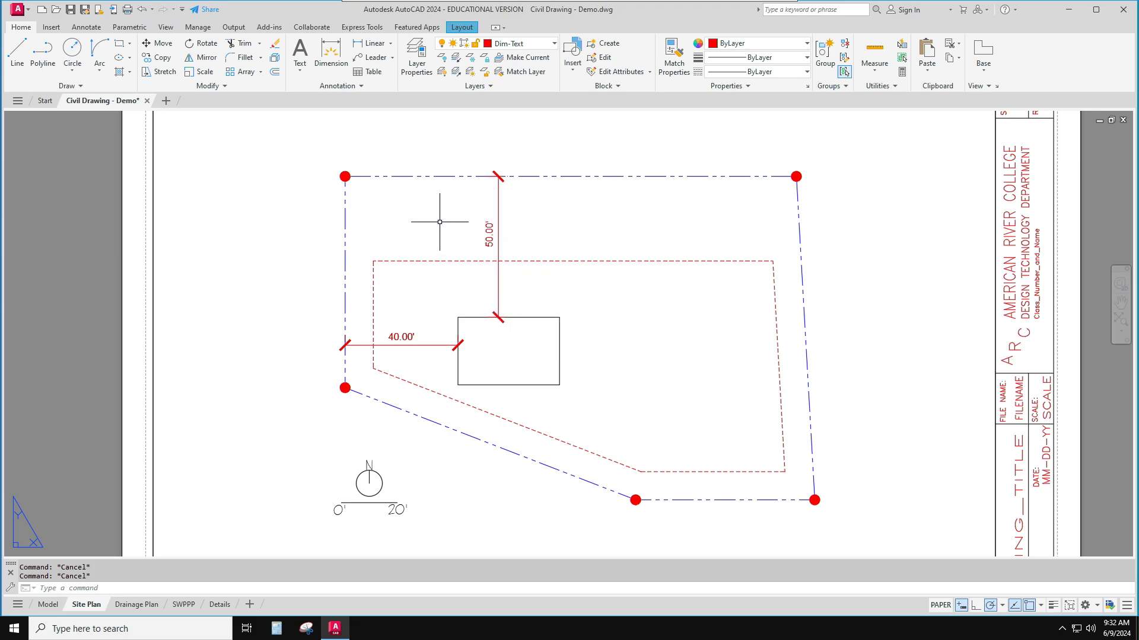
{"action": "left_click", "coordinate": [372, 57]}
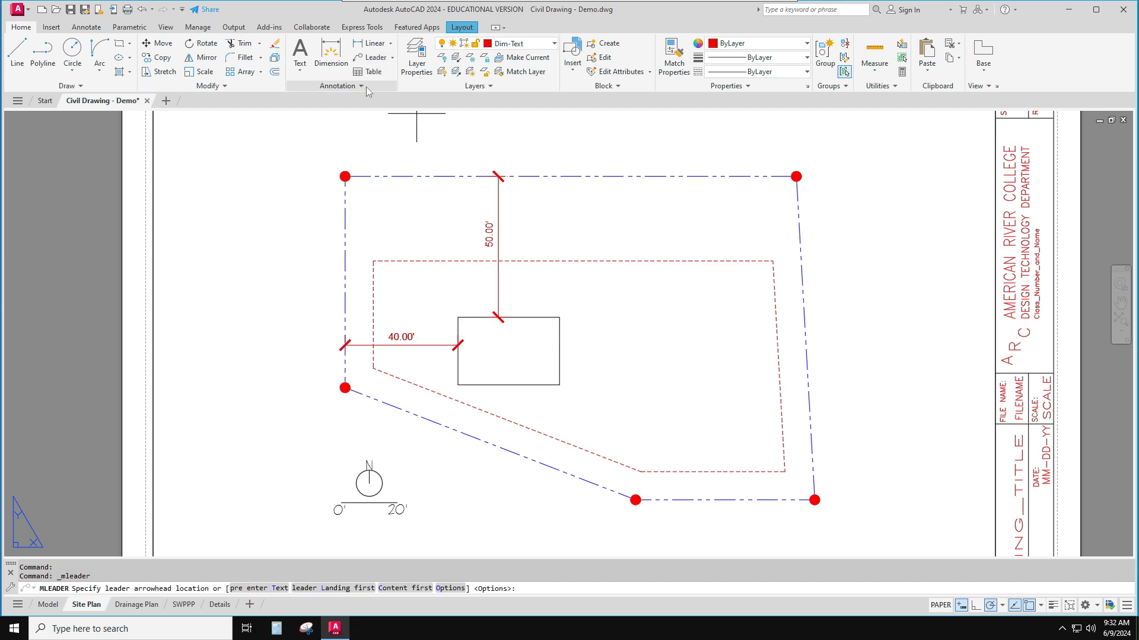
{"action": "left_click", "coordinate": [355, 84]}
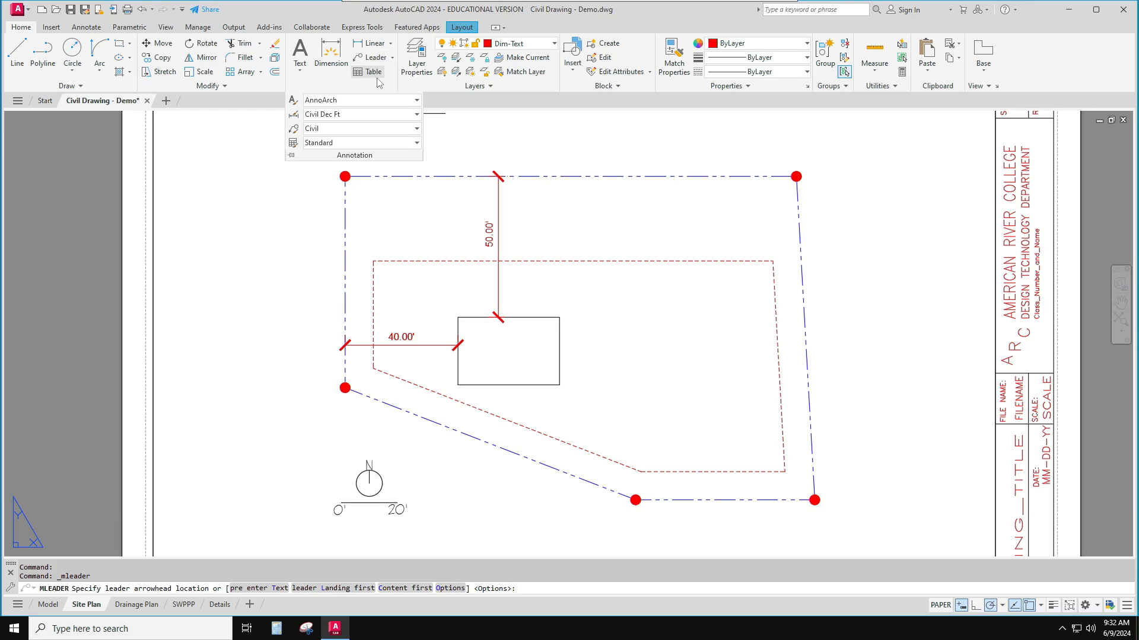
{"action": "left_click", "coordinate": [561, 261]}
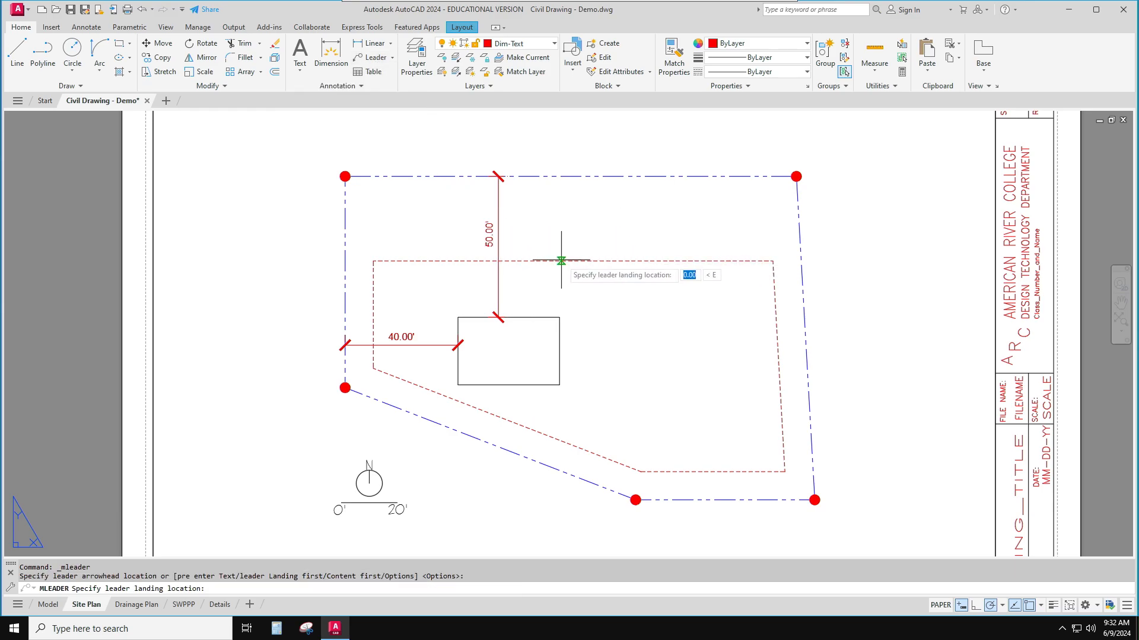
{"action": "left_click", "coordinate": [583, 236]}
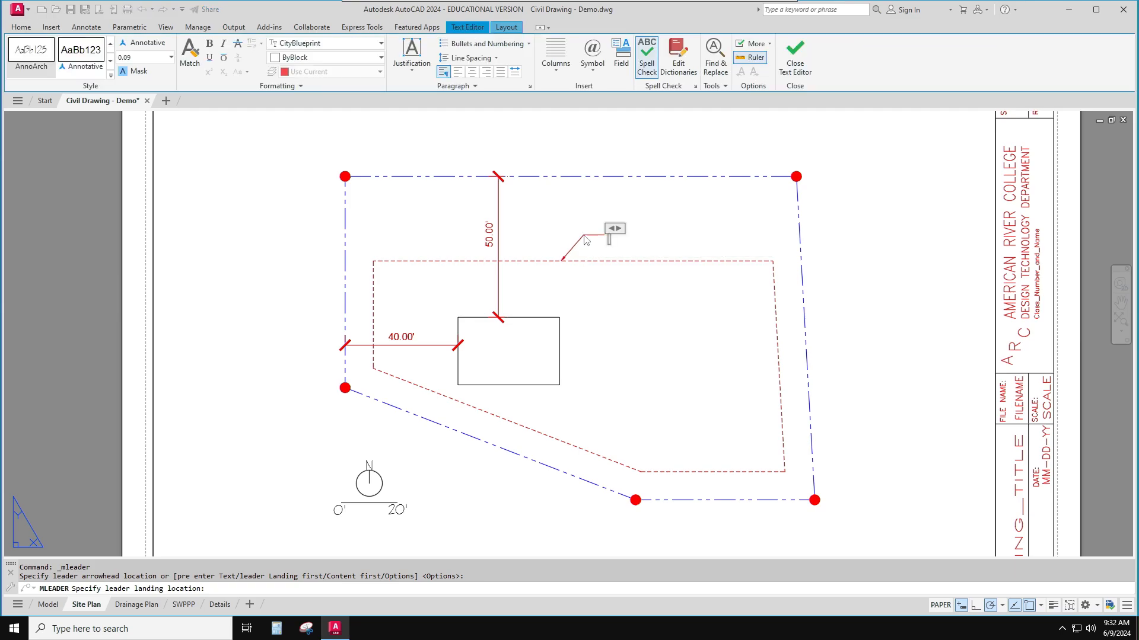
{"action": "type", "text": "30."}
{"action": "type", "text": " SETBACK"}
{"action": "left_click", "coordinate": [633, 308]}
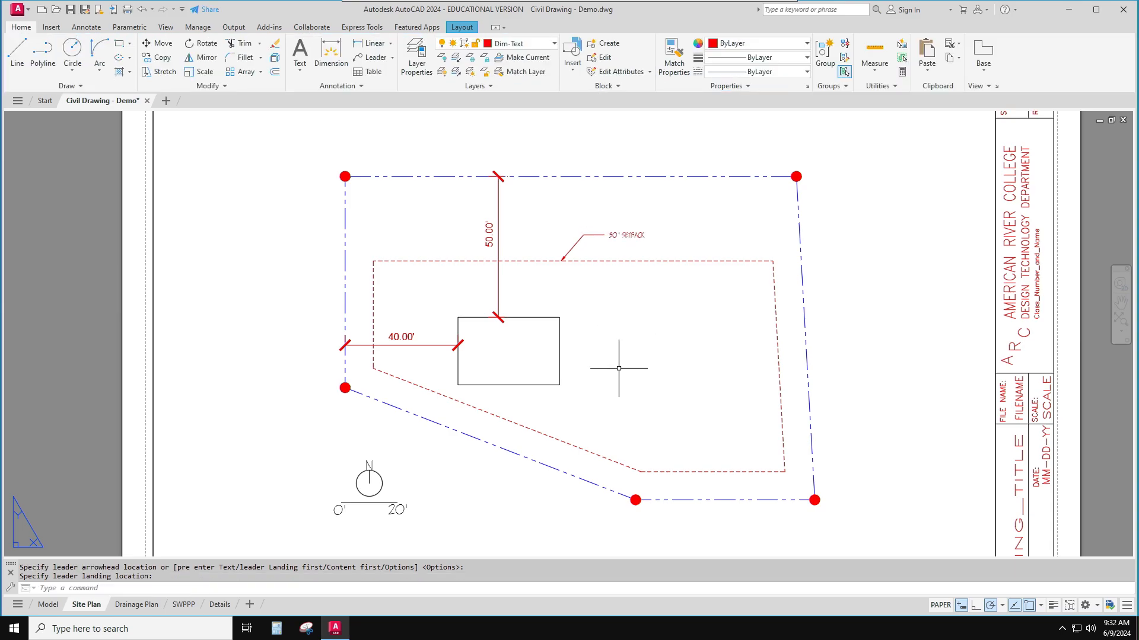
Add a multileader pointing to the sloping southwest setback line, with the text "10' SIDE AND REAR SETBACK"
{"action": "left_click", "coordinate": [385, 62]}
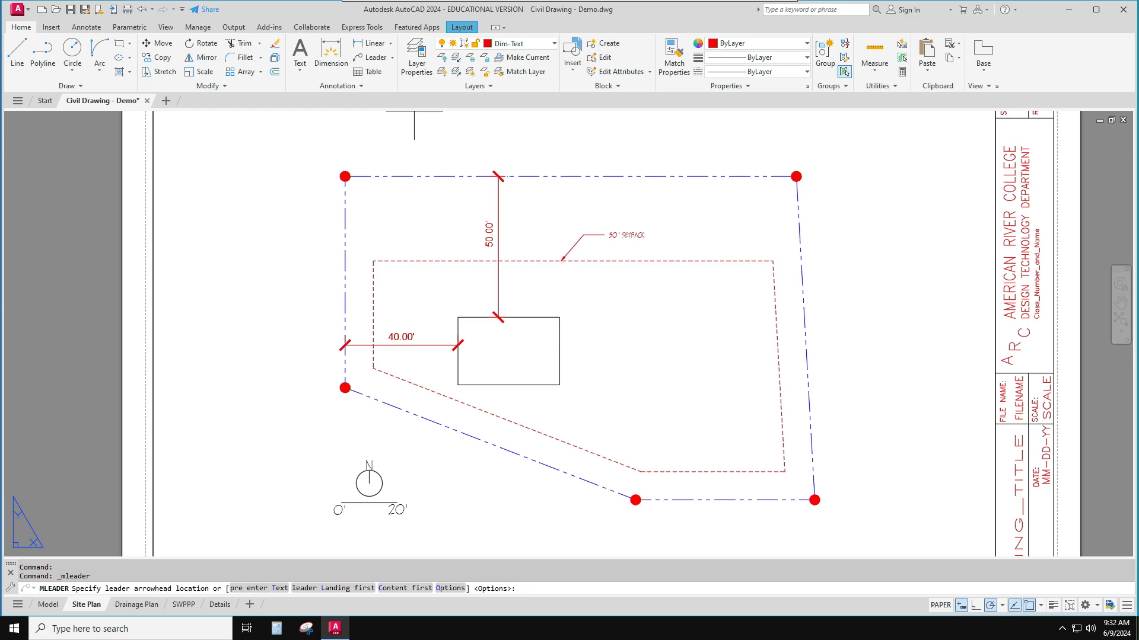
{"action": "left_click", "coordinate": [552, 437]}
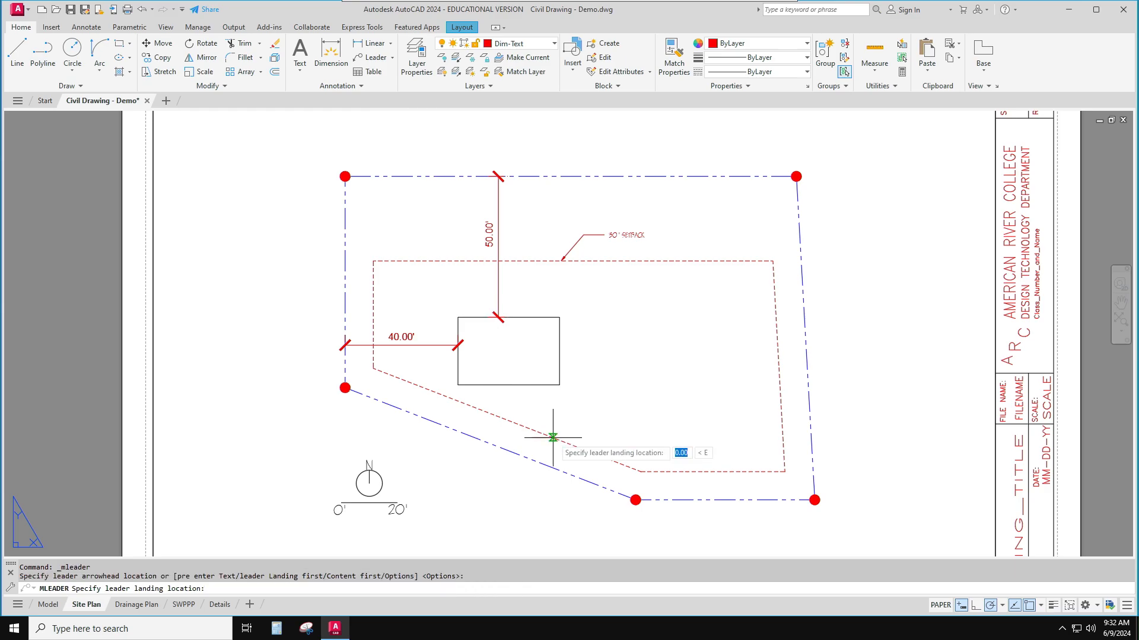
{"action": "left_click", "coordinate": [578, 409]}
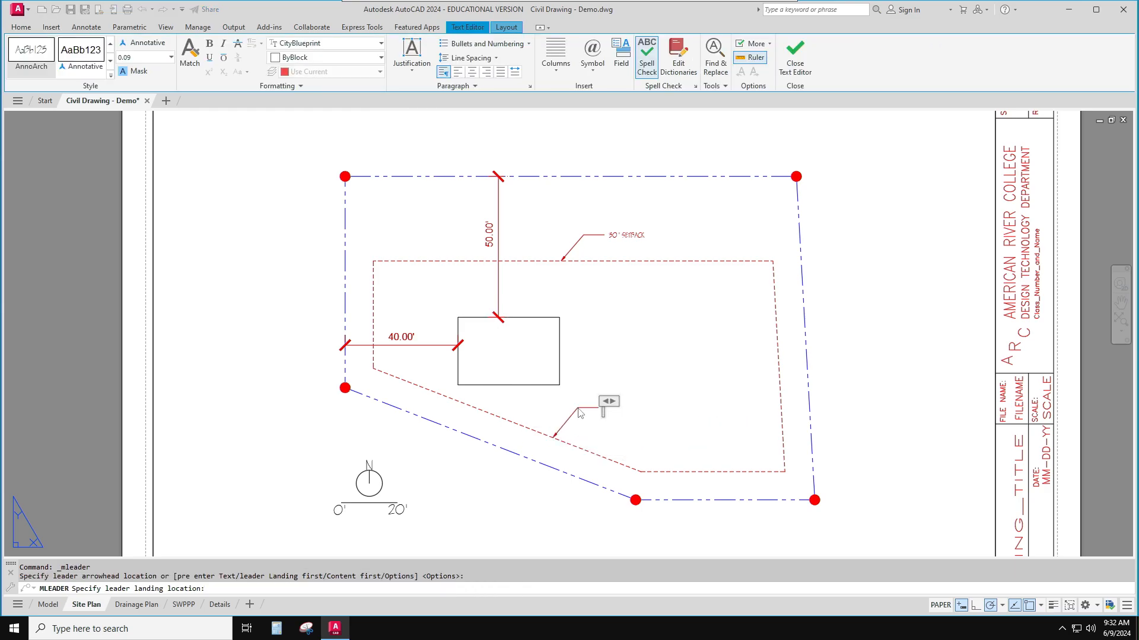
{"action": "type", "text": "O"}
{"action": "type", "text": "' SIDE AND"}
{"action": "type", "text": " REAR SETBACK"}
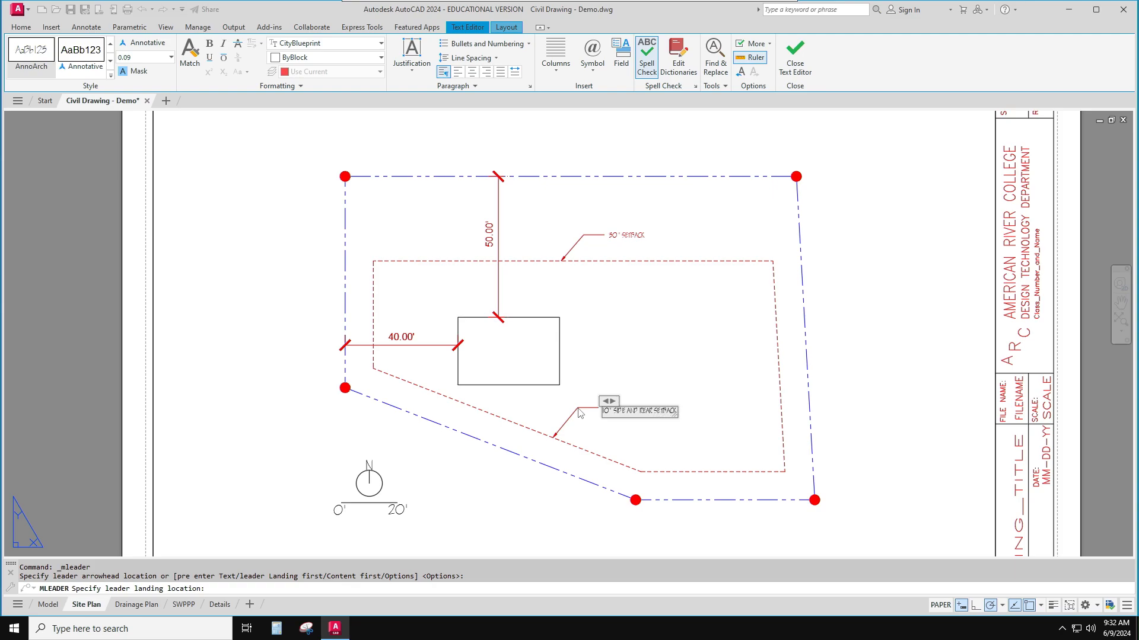
{"action": "left_click", "coordinate": [688, 338]}
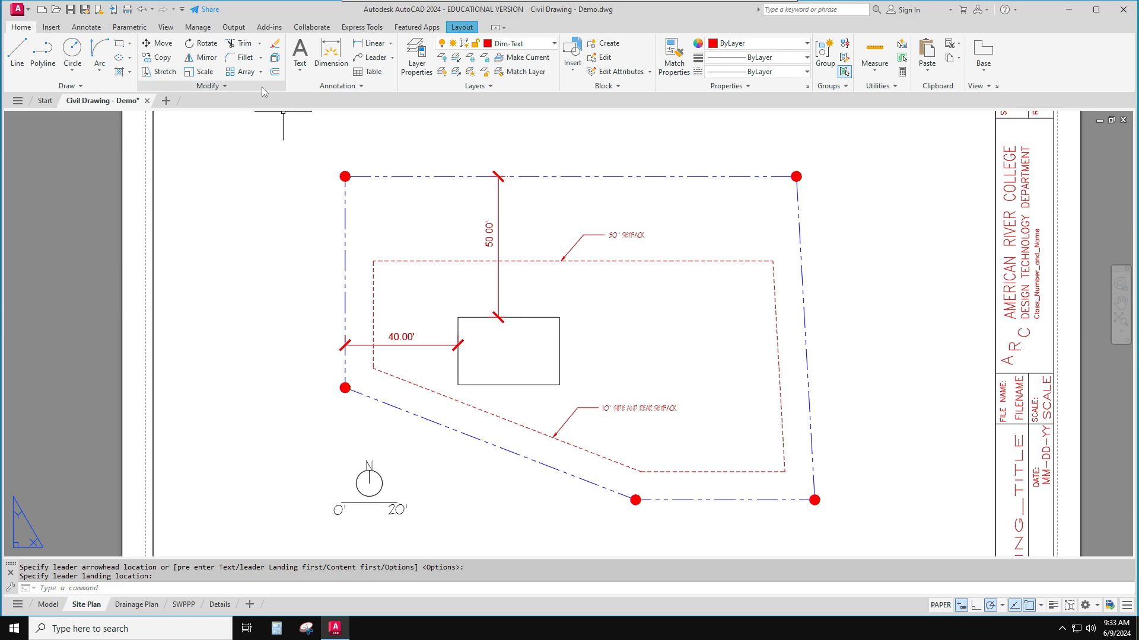
Place middle-center single-line text "63.5' DUE EAST" just below the south property line, with height .12 and rotation E
{"action": "type", "text": "DT"}
{"action": "key", "text": "Return"}
{"action": "type", "text": "MC"}
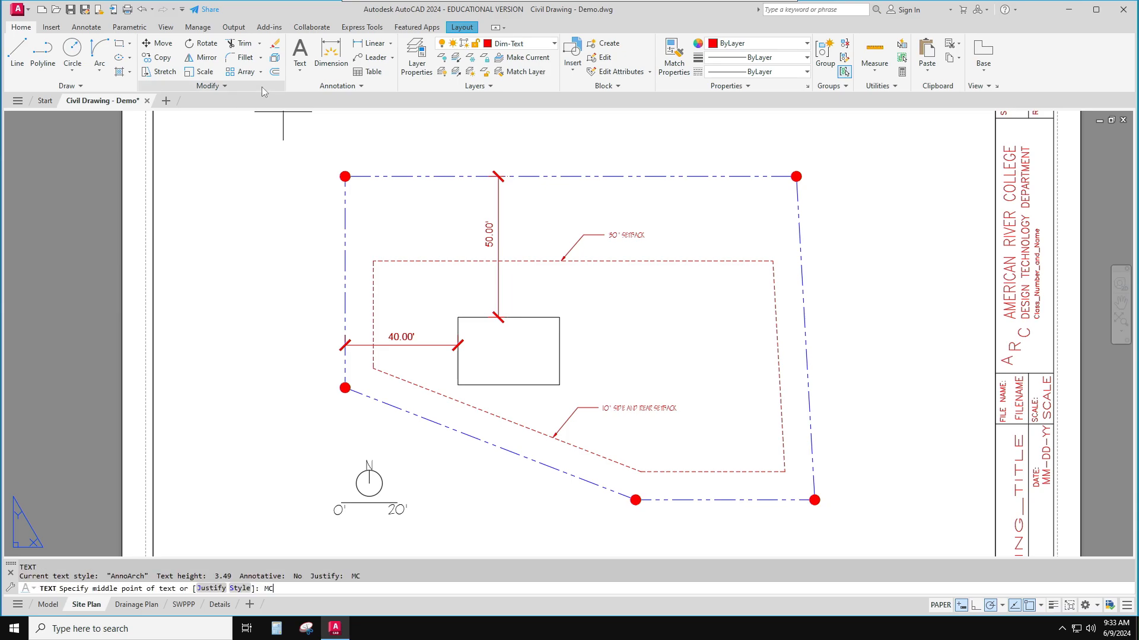
{"action": "key", "text": "Return"}
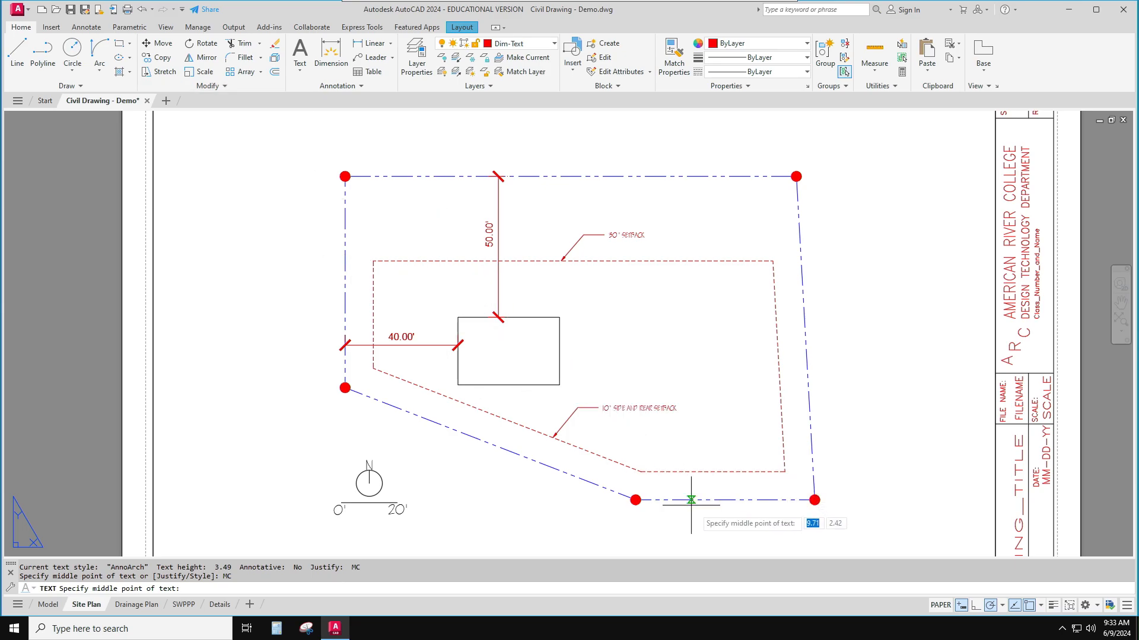
{"action": "left_click", "coordinate": [724, 515]}
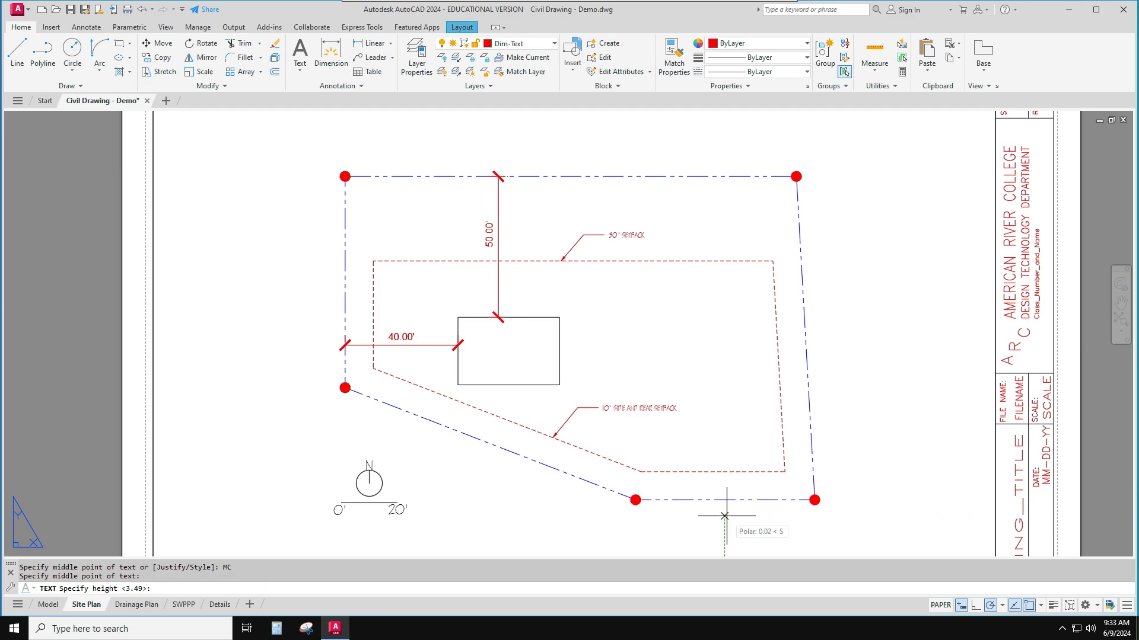
{"action": "type", "text": ".12"}
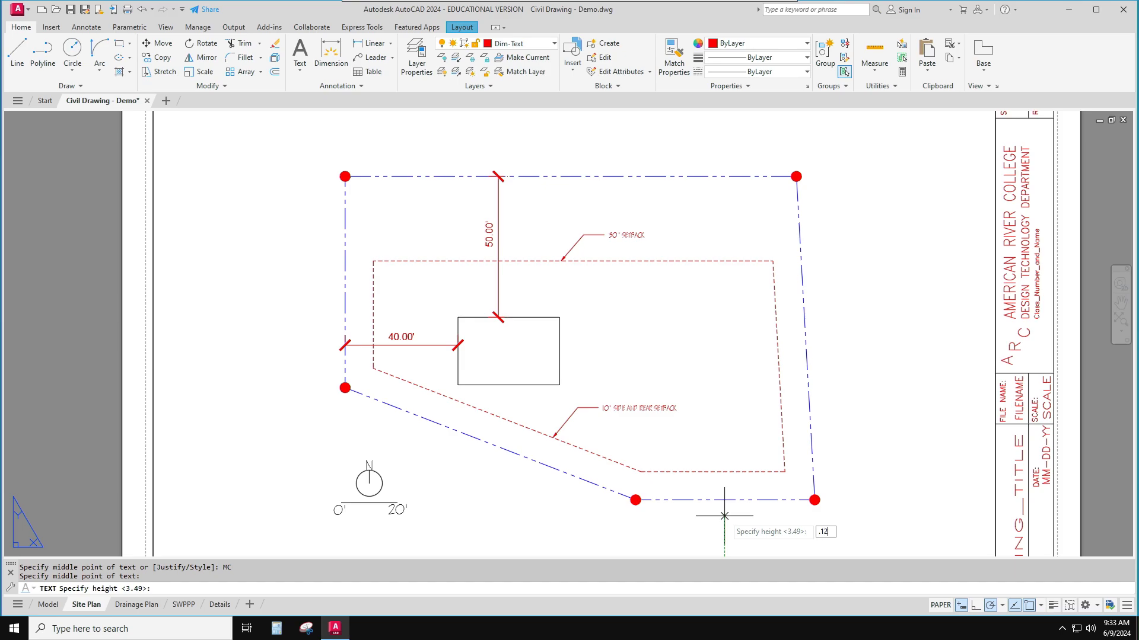
{"action": "key", "text": "Return"}
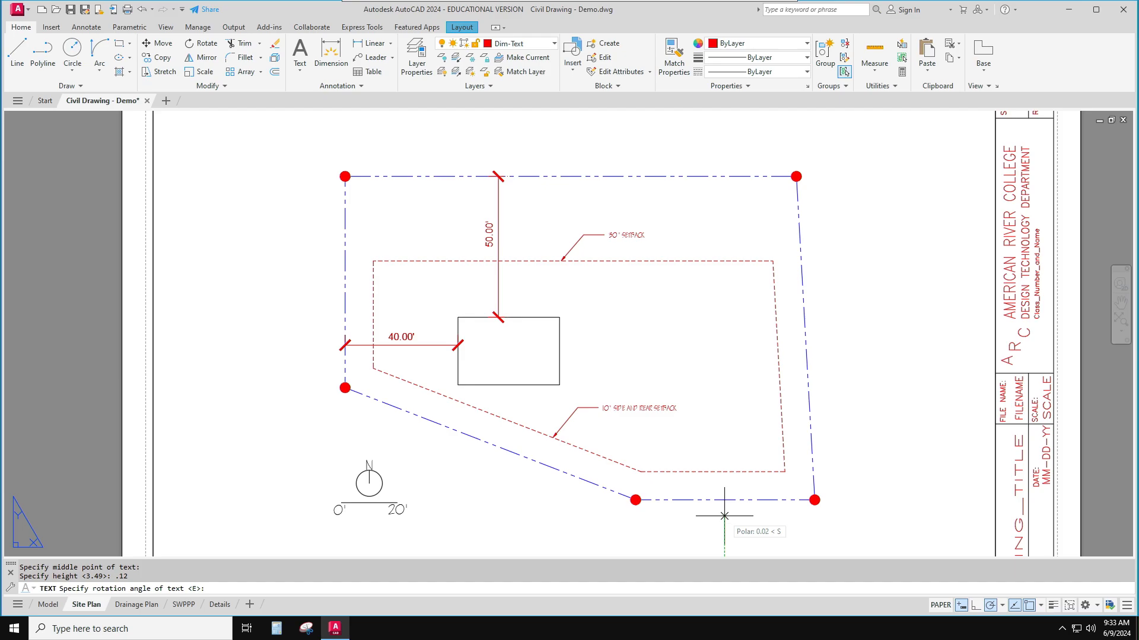
{"action": "key", "text": "Return"}
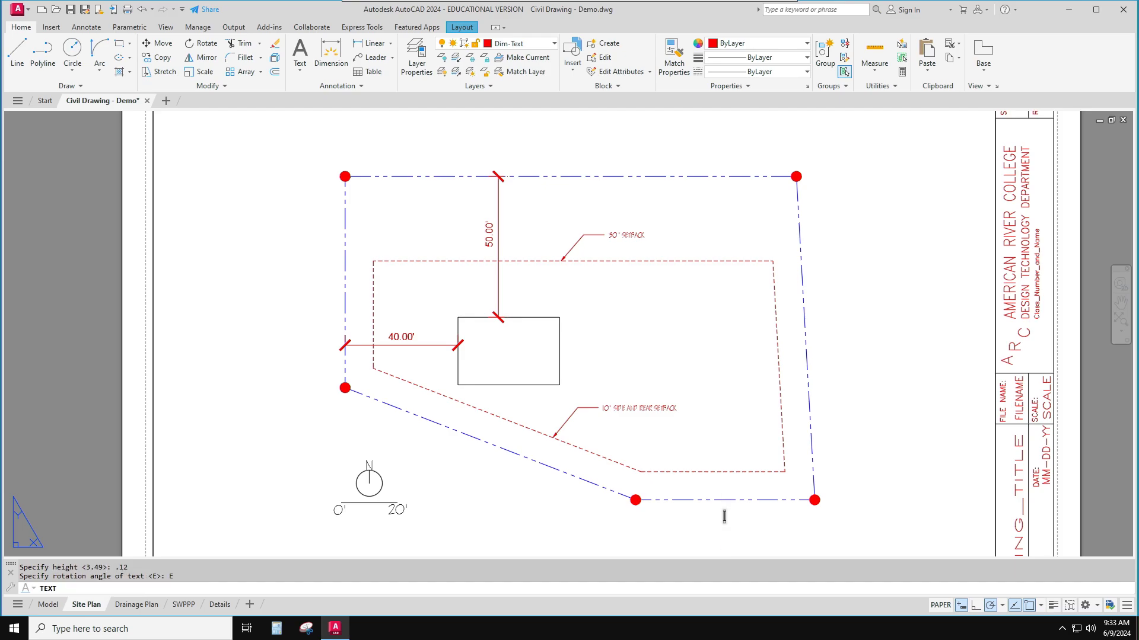
{"action": "type", "text": "63.5' DUE EAST"}
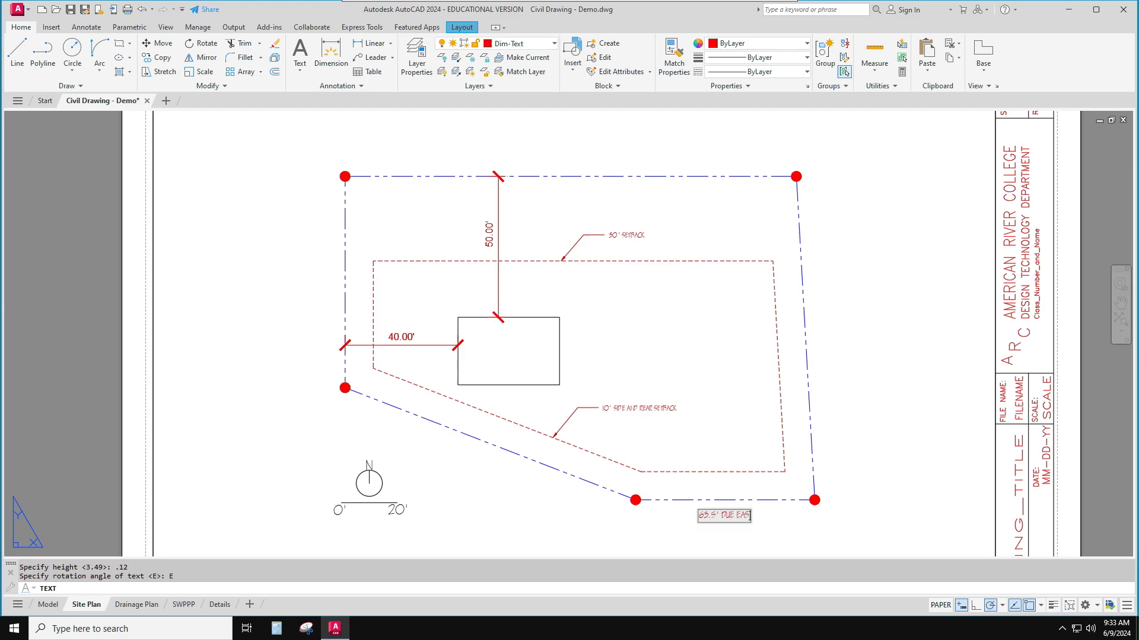
{"action": "key", "text": "Return"}
{"action": "key", "text": "Return"}
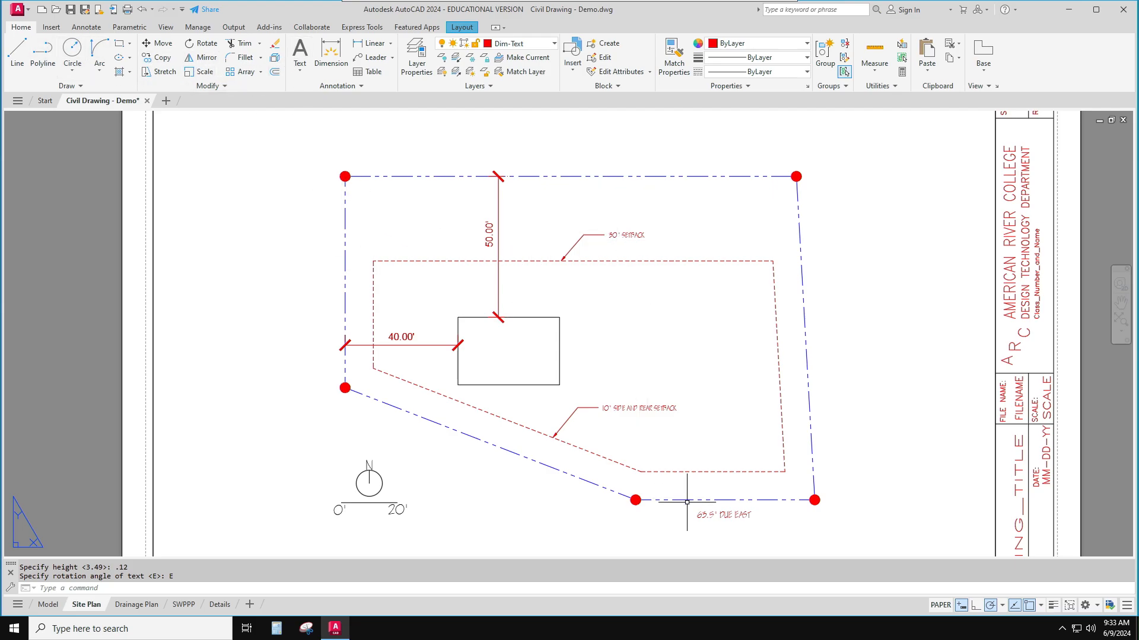
Copy the "63.5' DUE EAST" text to just above the north property line
{"action": "type", "text": "copy"}
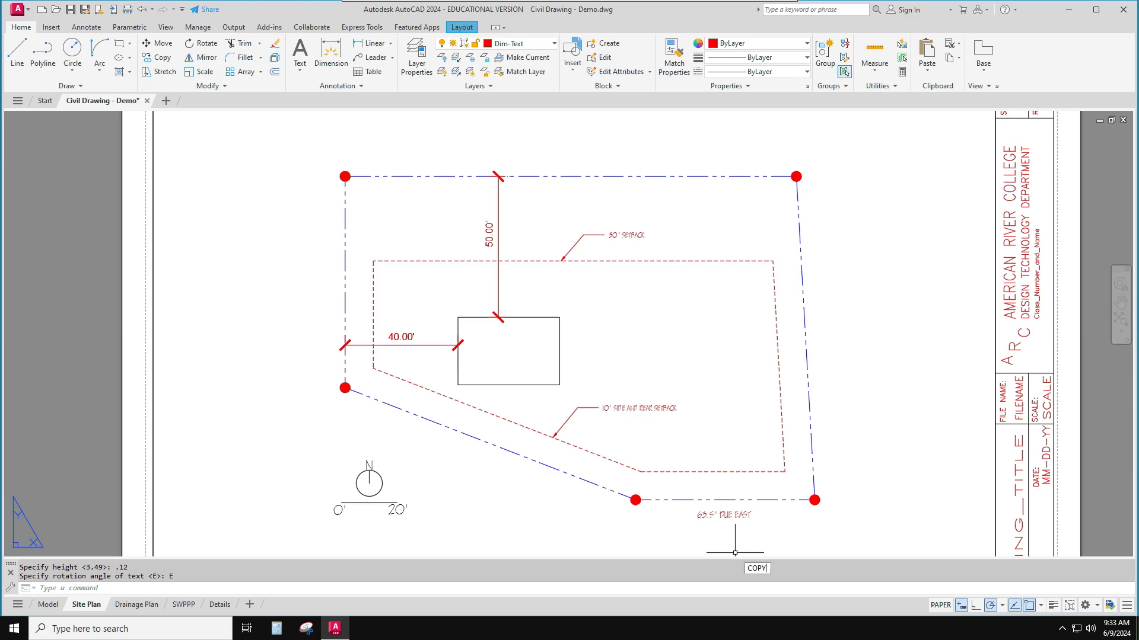
{"action": "key", "text": "Return"}
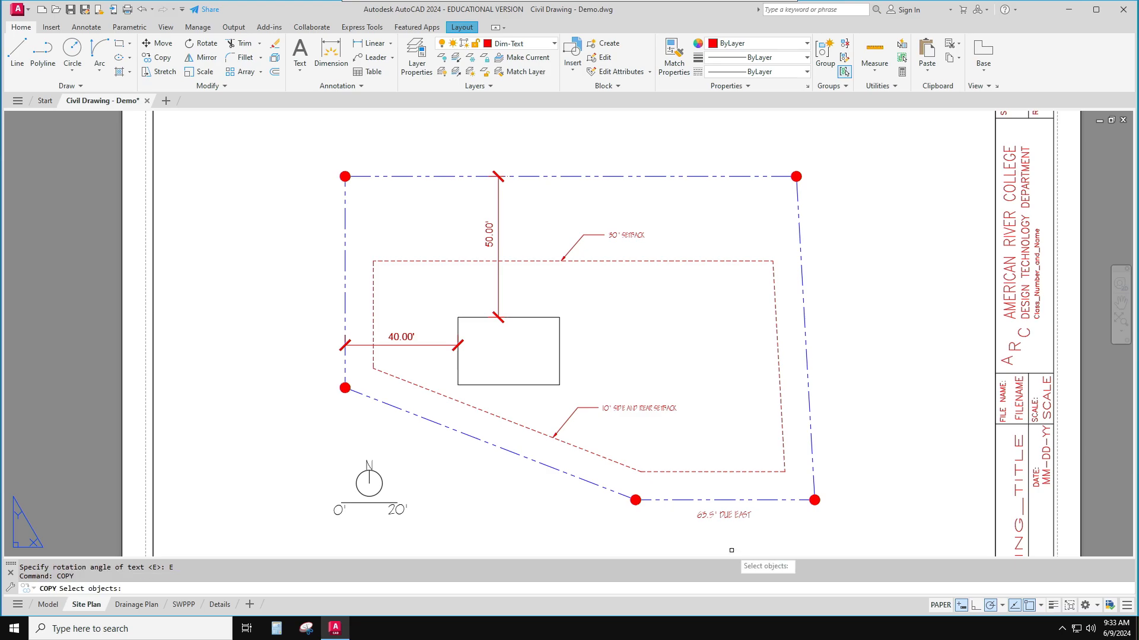
{"action": "left_click", "coordinate": [728, 515]}
{"action": "key", "text": "Return"}
{"action": "left_click", "coordinate": [764, 530]}
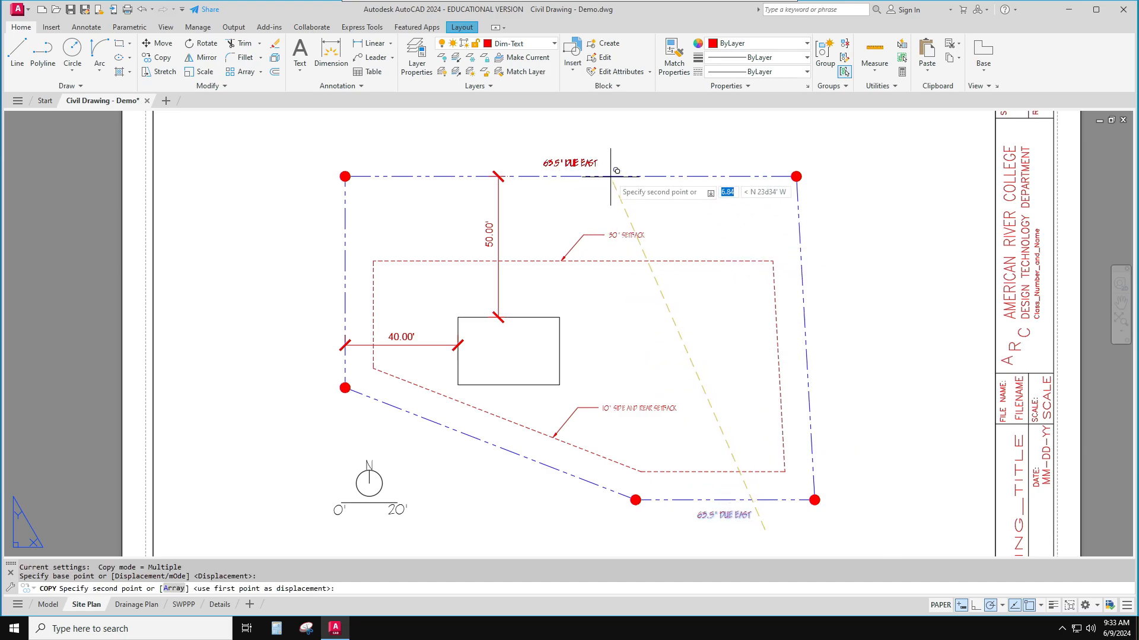
{"action": "left_click", "coordinate": [608, 176]}
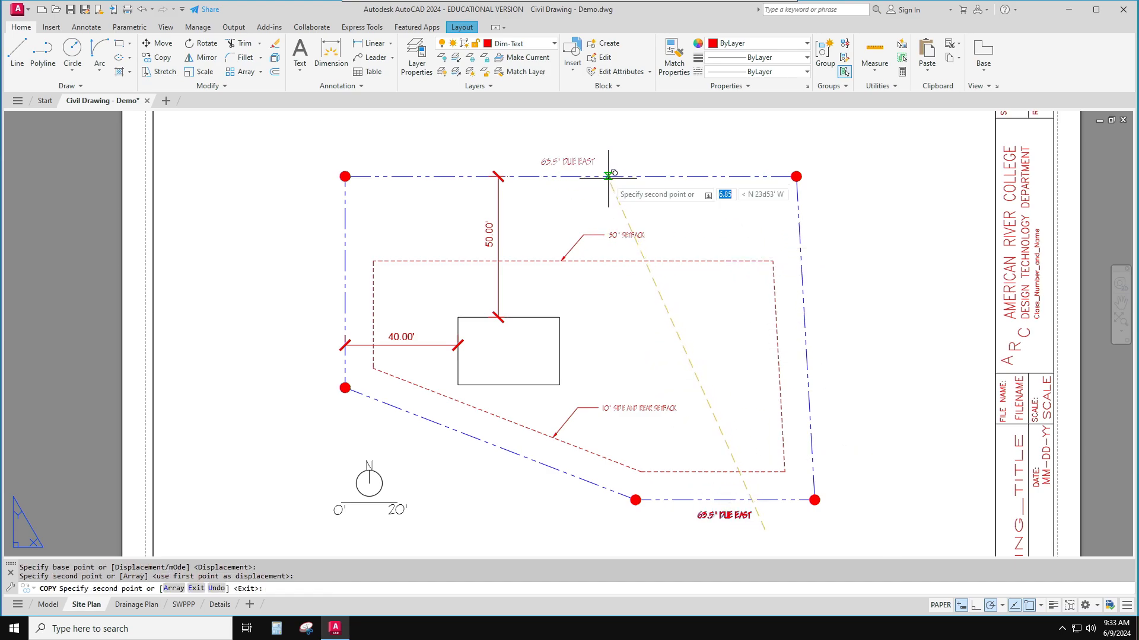
{"action": "key", "text": "Escape"}
{"action": "key", "text": "Escape"}
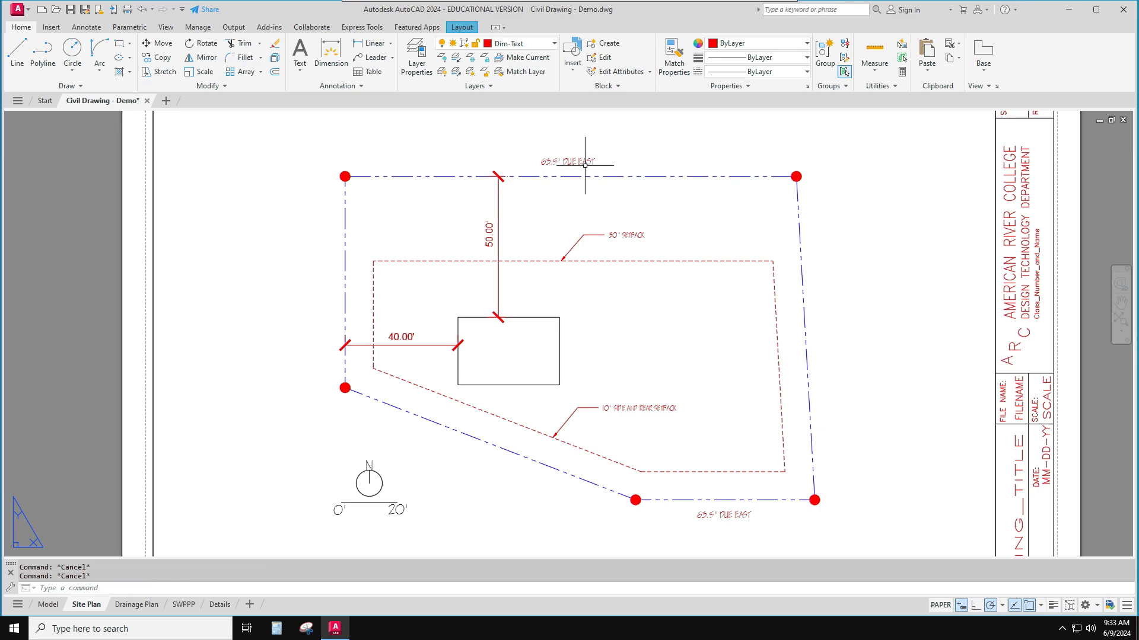
Change the text above the north property line to "DUE WEST 160'"
{"action": "double_click", "coordinate": [583, 163]}
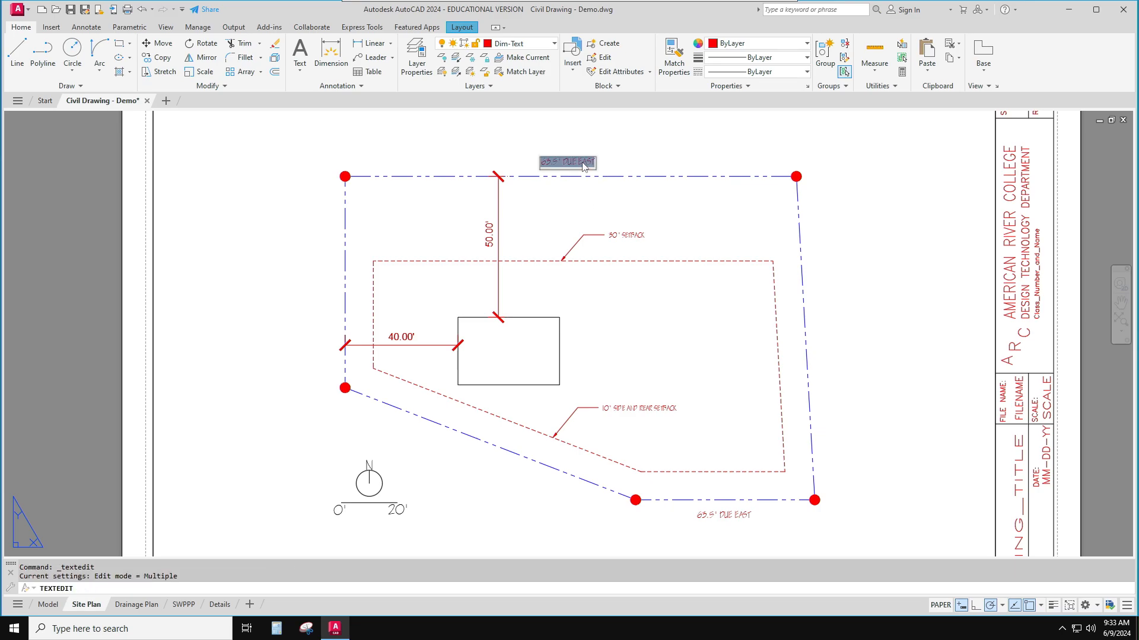
{"action": "type", "text": "DUE WES"}
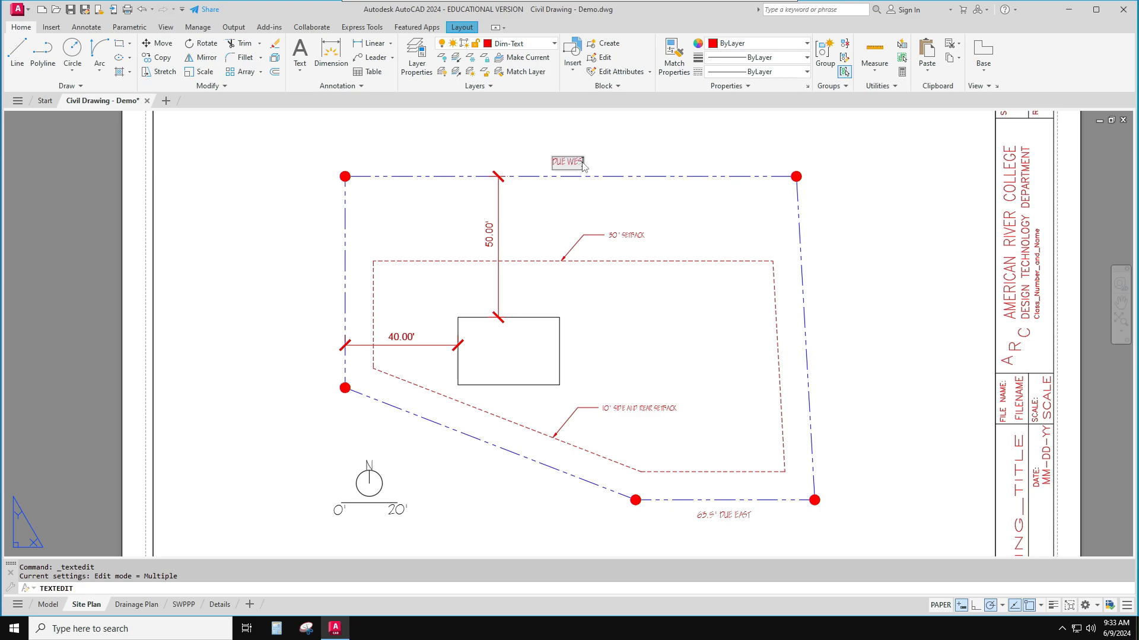
{"action": "type", "text": "T 160'"}
{"action": "key", "text": "Return"}
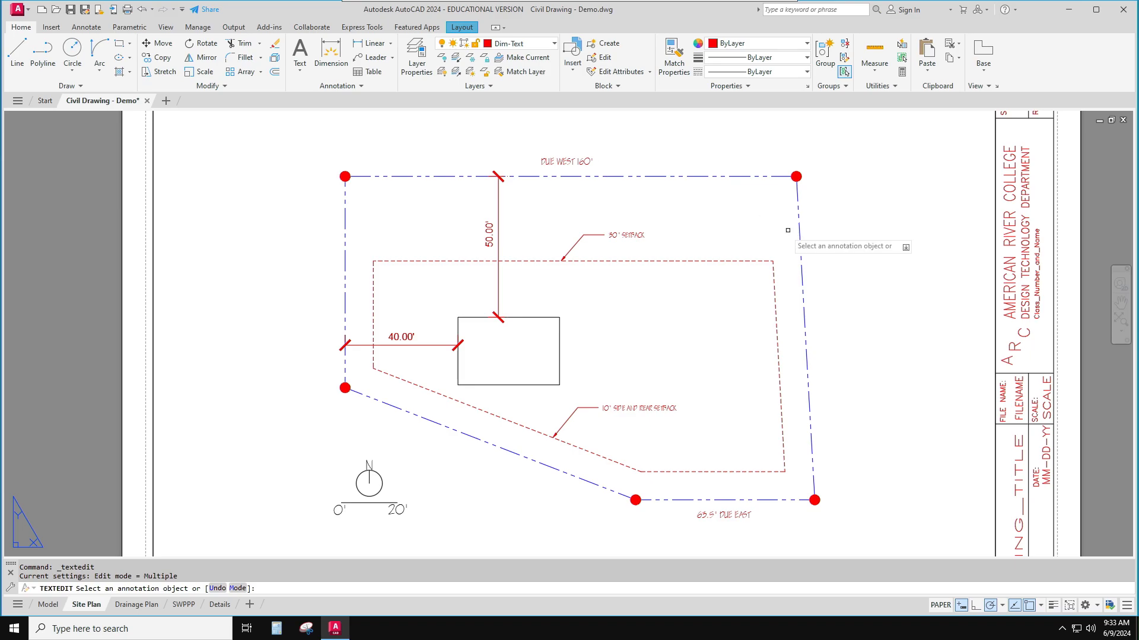
{"action": "key", "text": "Escape"}
{"action": "key", "text": "Escape"}
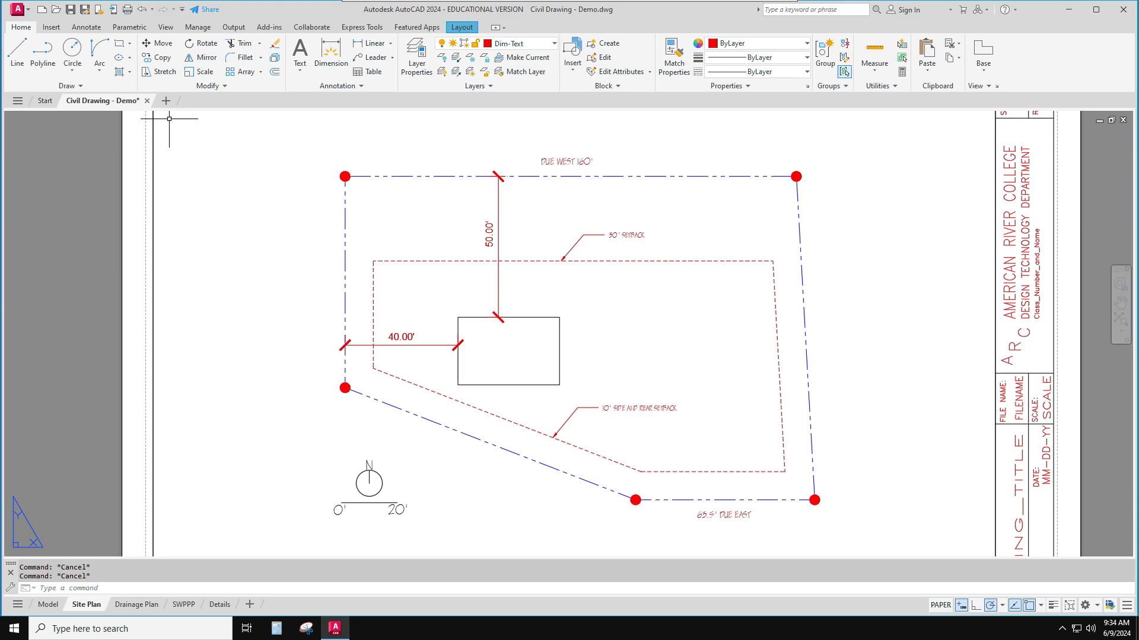
Place single-line text "115' N3° 15' W" just outside the east property line, with height 0.12 and rotation N3D15'W
{"action": "type", "text": "DT"}
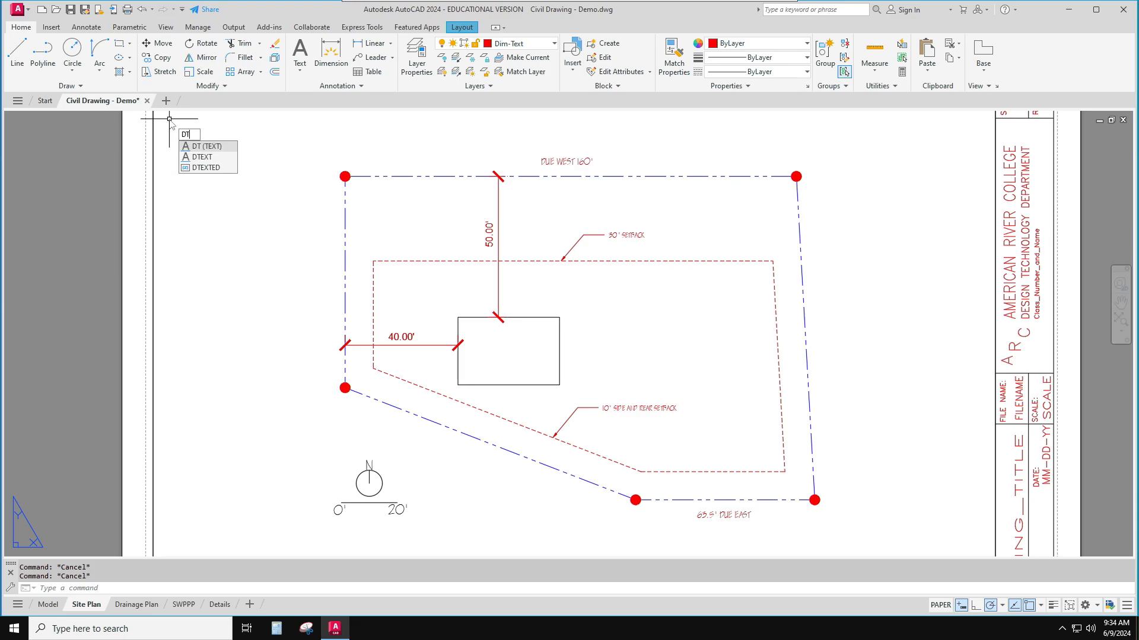
{"action": "key", "text": "Return"}
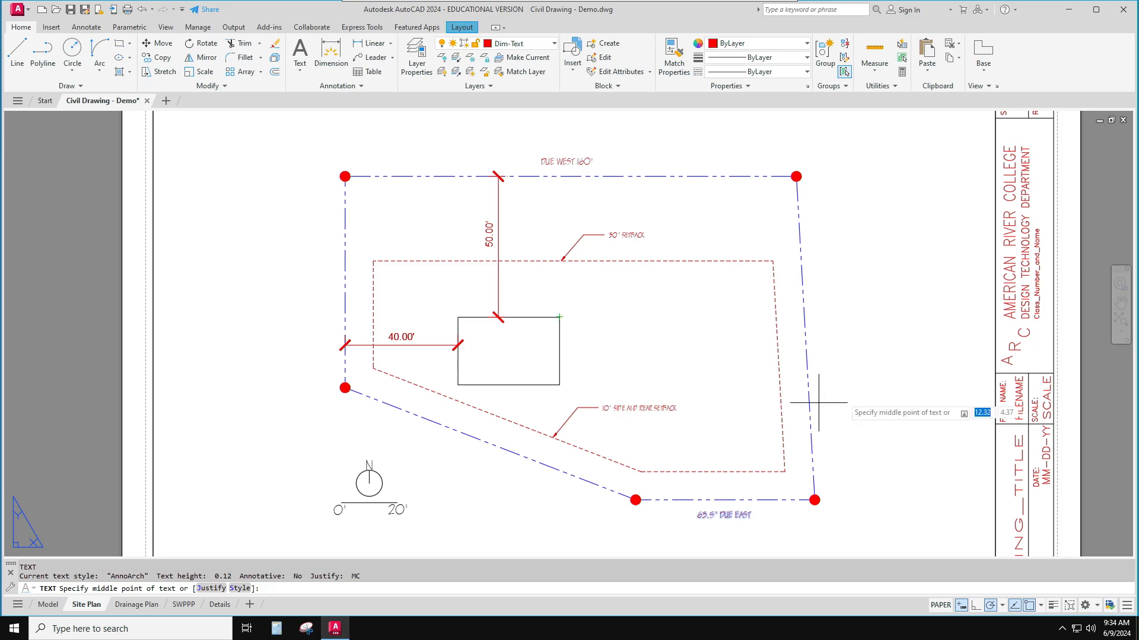
{"action": "scroll", "coordinate": [816, 335], "scroll_direction": "up", "scroll_amount": 2}
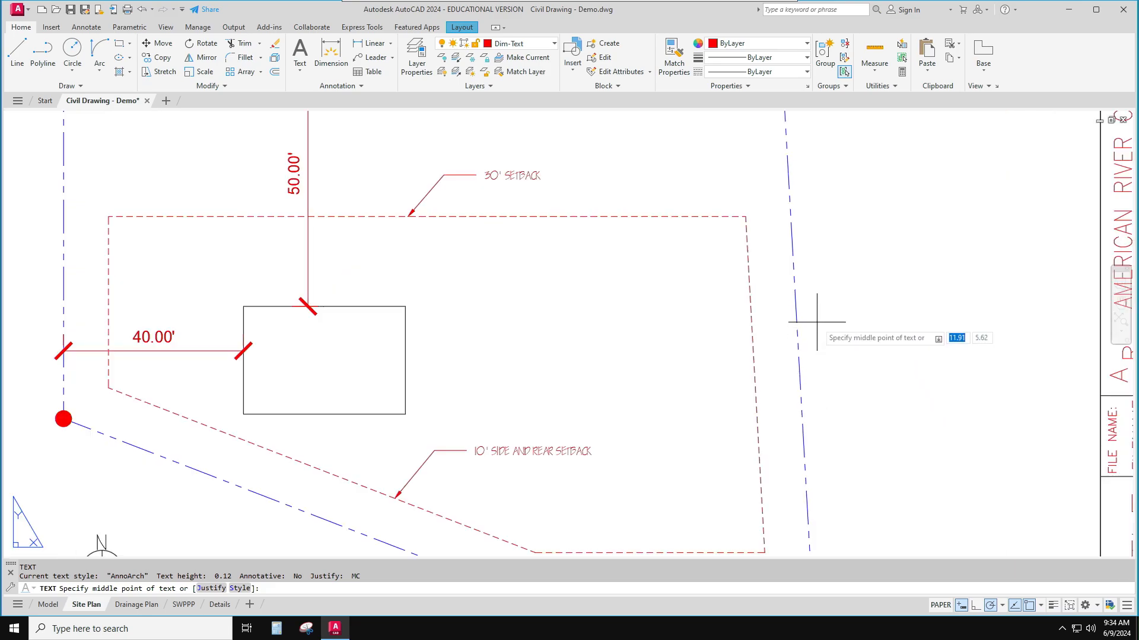
{"action": "left_click", "coordinate": [816, 321]}
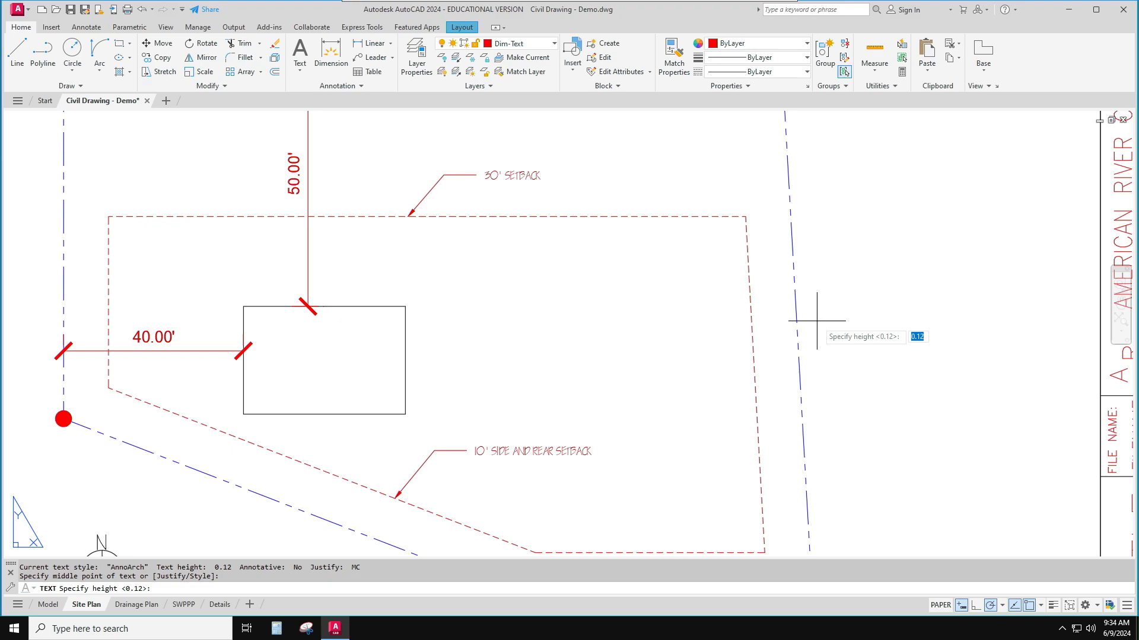
{"action": "key", "text": "Return"}
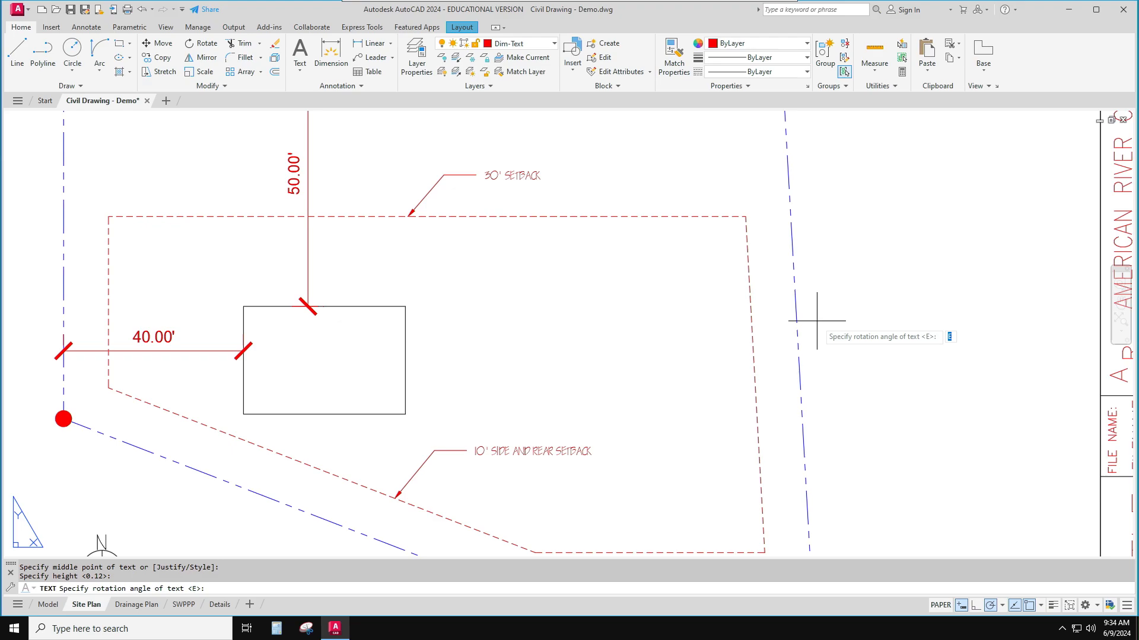
{"action": "type", "text": "N3D15'W"}
{"action": "key", "text": "Return"}
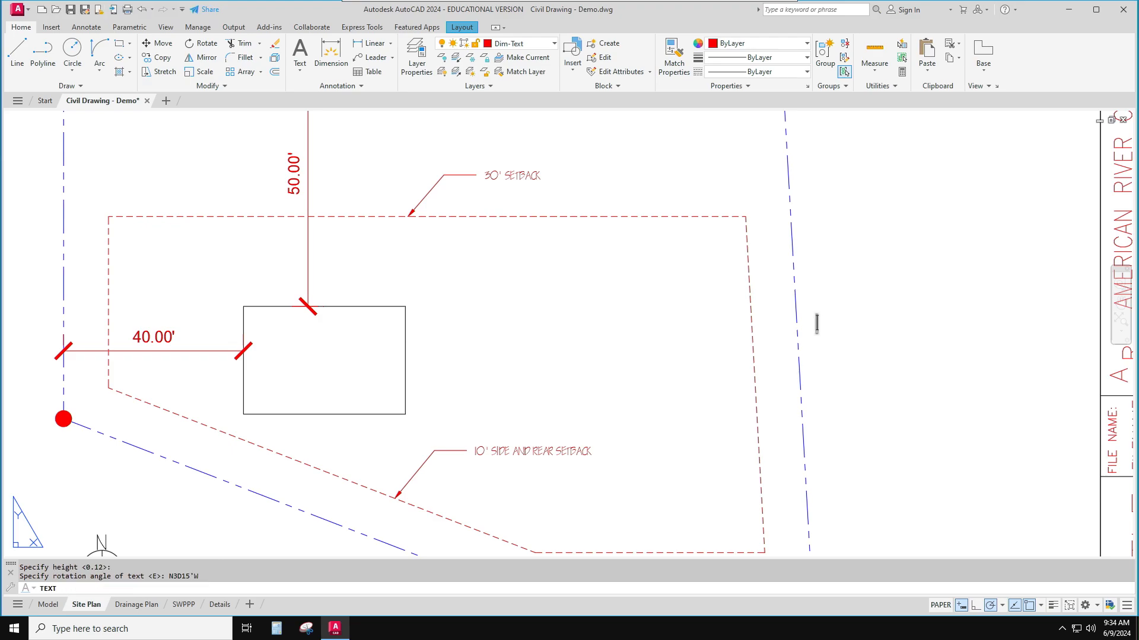
{"action": "type", "text": "115' N"}
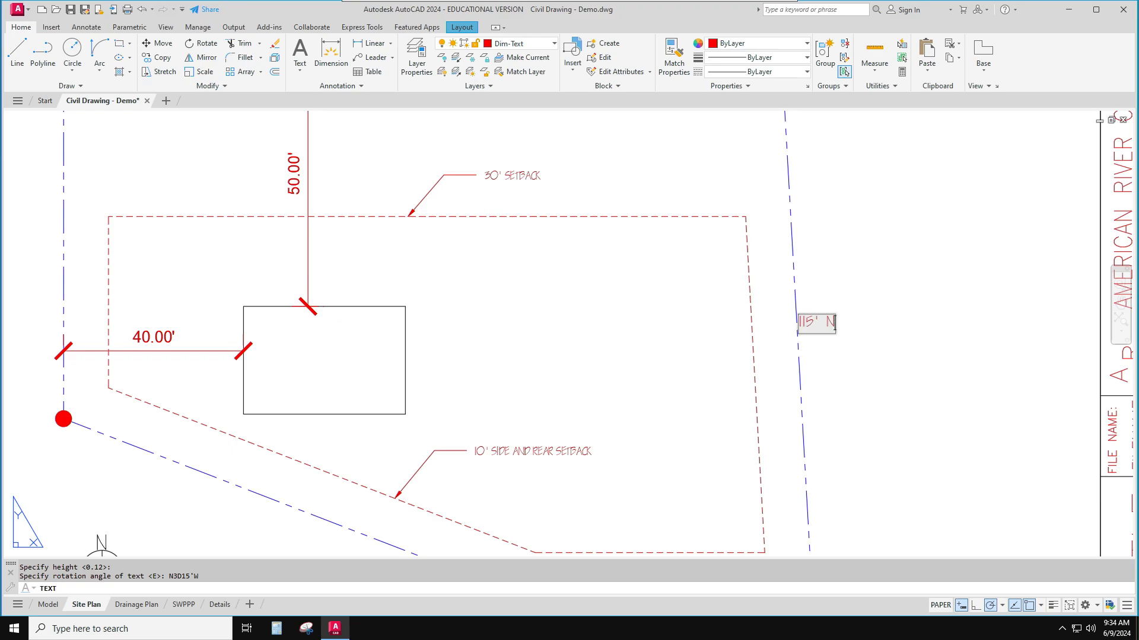
{"action": "type", "text": "3"}
{"action": "type", "text": "%%d"}
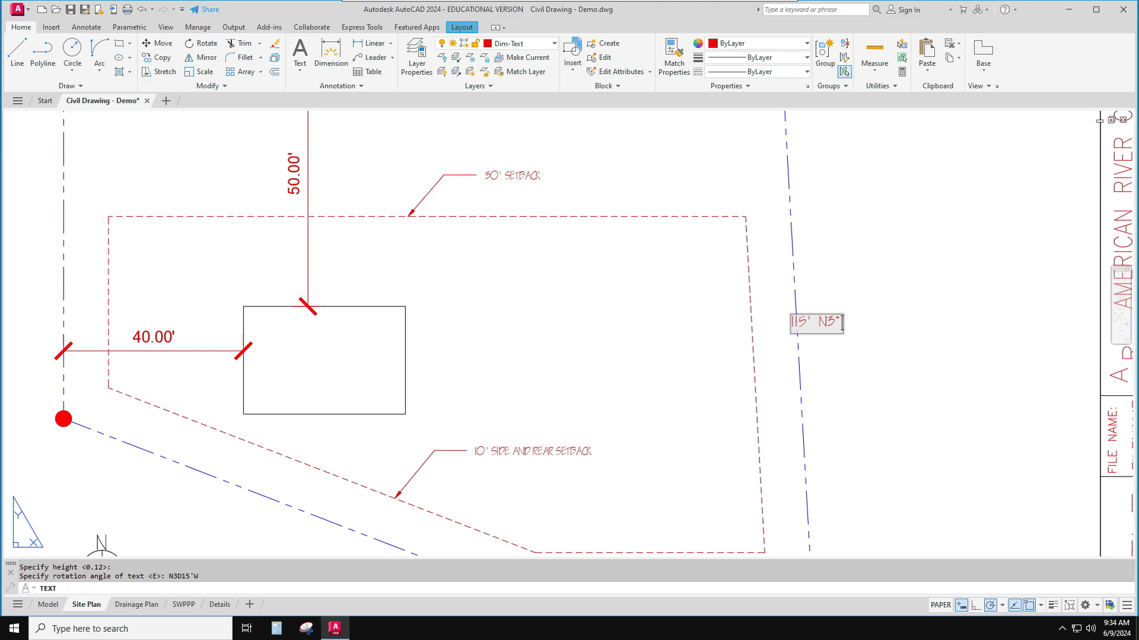
{"action": "type", "text": "15'"}
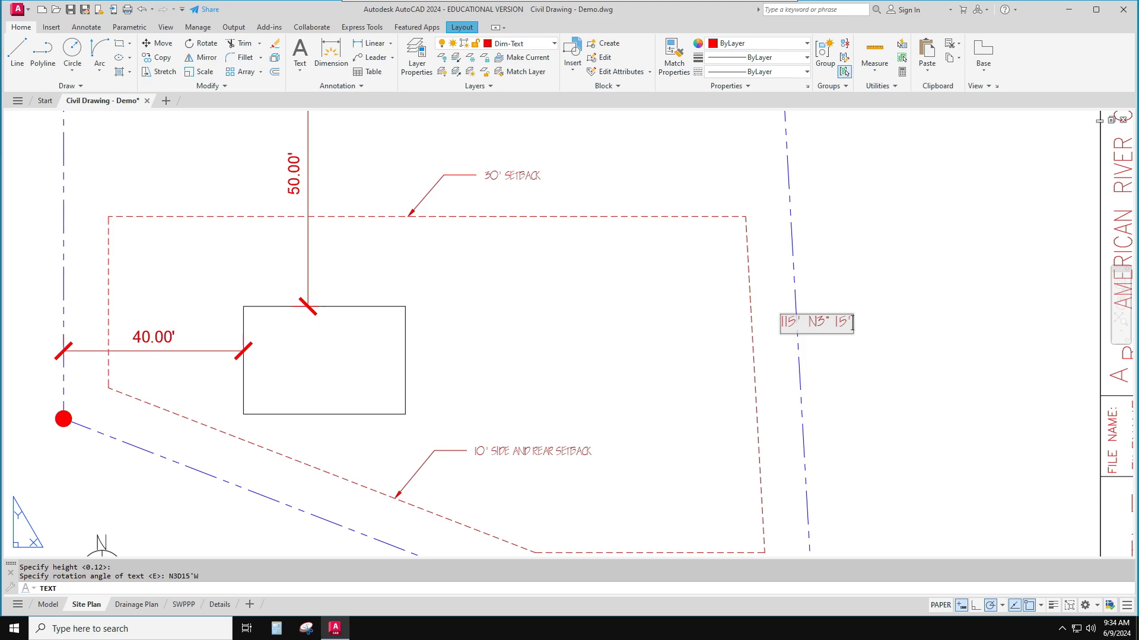
{"action": "type", "text": " W"}
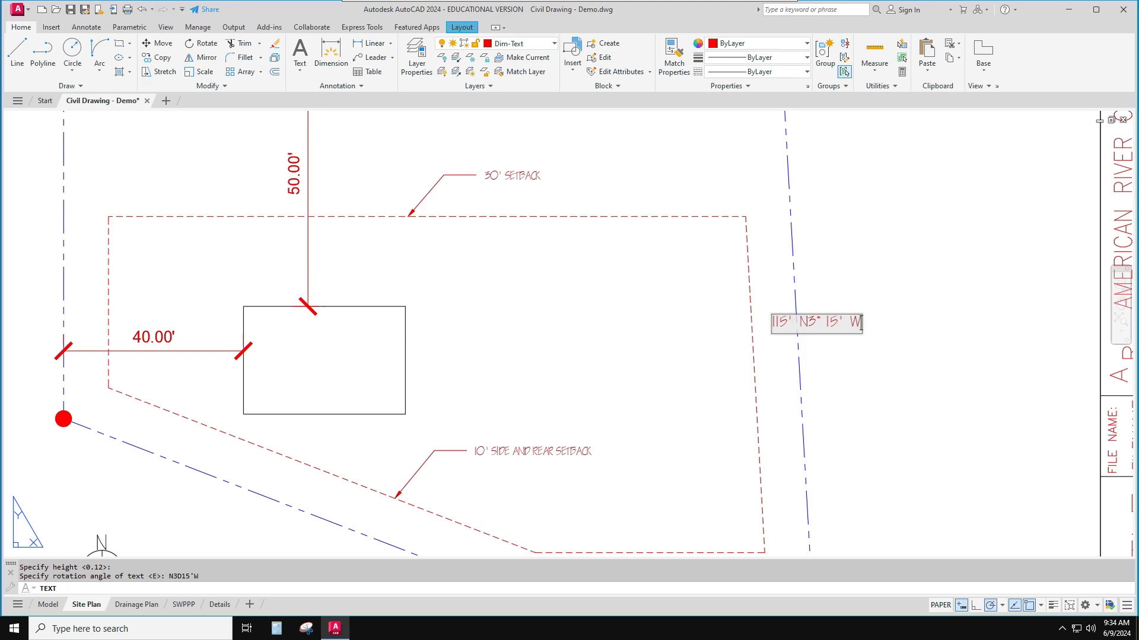
{"action": "key", "text": "Return"}
{"action": "key", "text": "Return"}
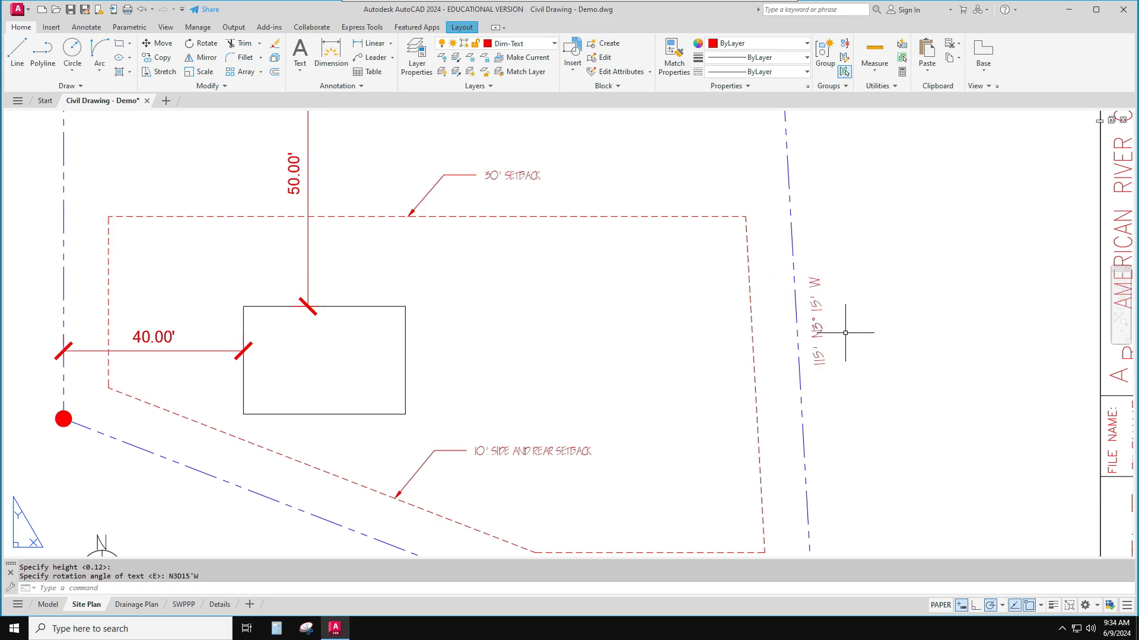
Place middle-center single-line text "75' DUE SOUTH" just outside the west property line, with height 0.12 and rotation N
{"action": "scroll", "coordinate": [845, 333], "scroll_direction": "down", "scroll_amount": 2}
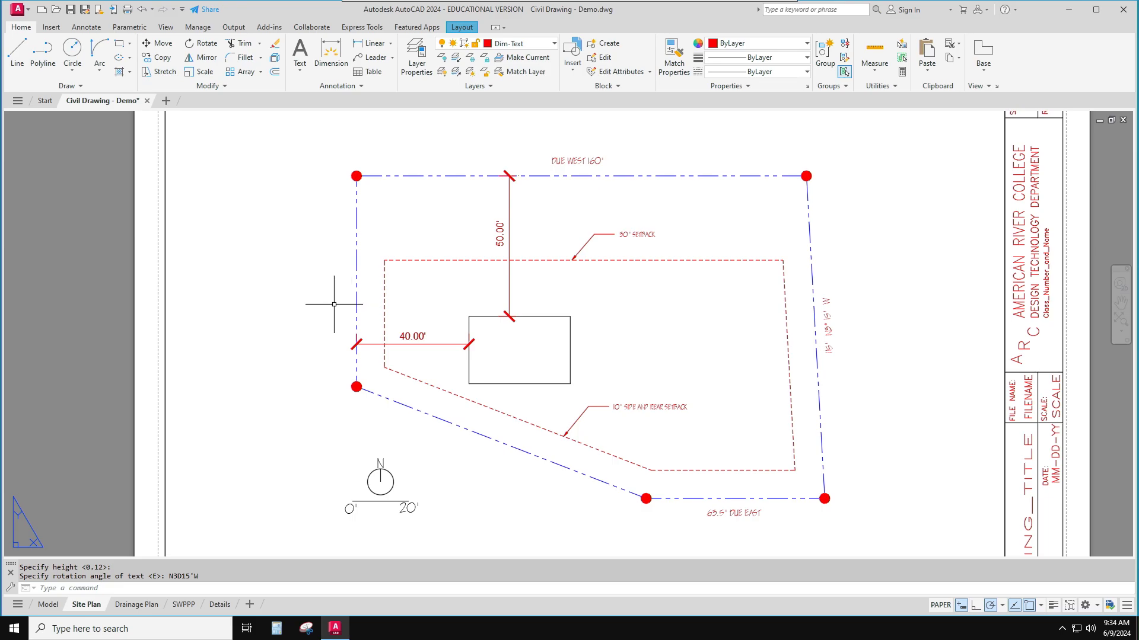
{"action": "key", "text": "Return"}
{"action": "type", "text": "MC"}
{"action": "key", "text": "Return"}
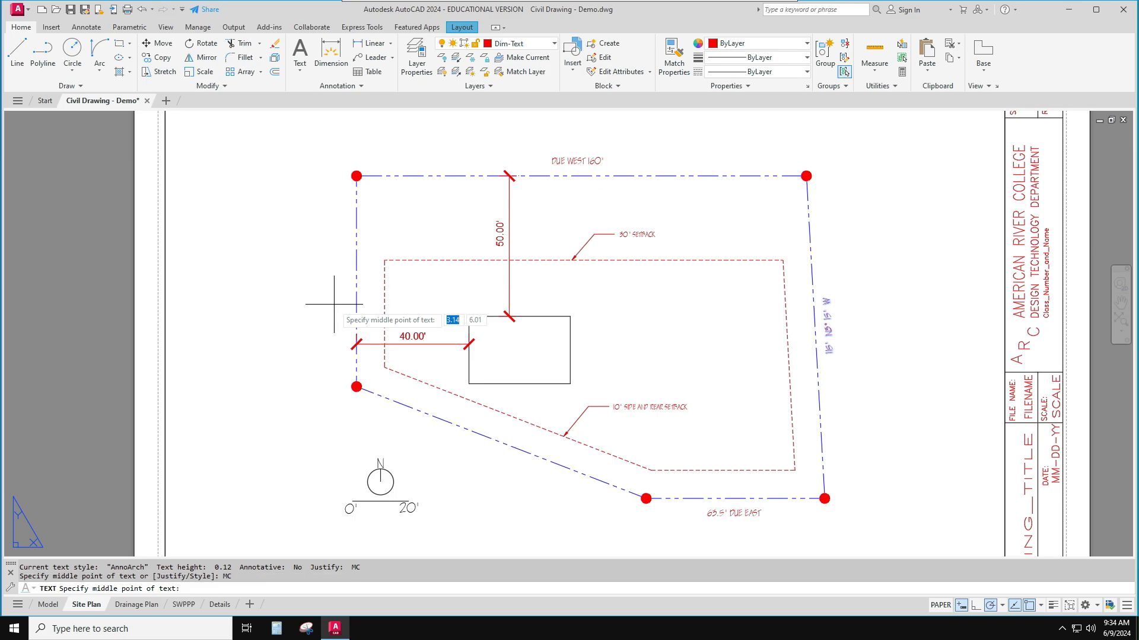
{"action": "left_click", "coordinate": [344, 290]}
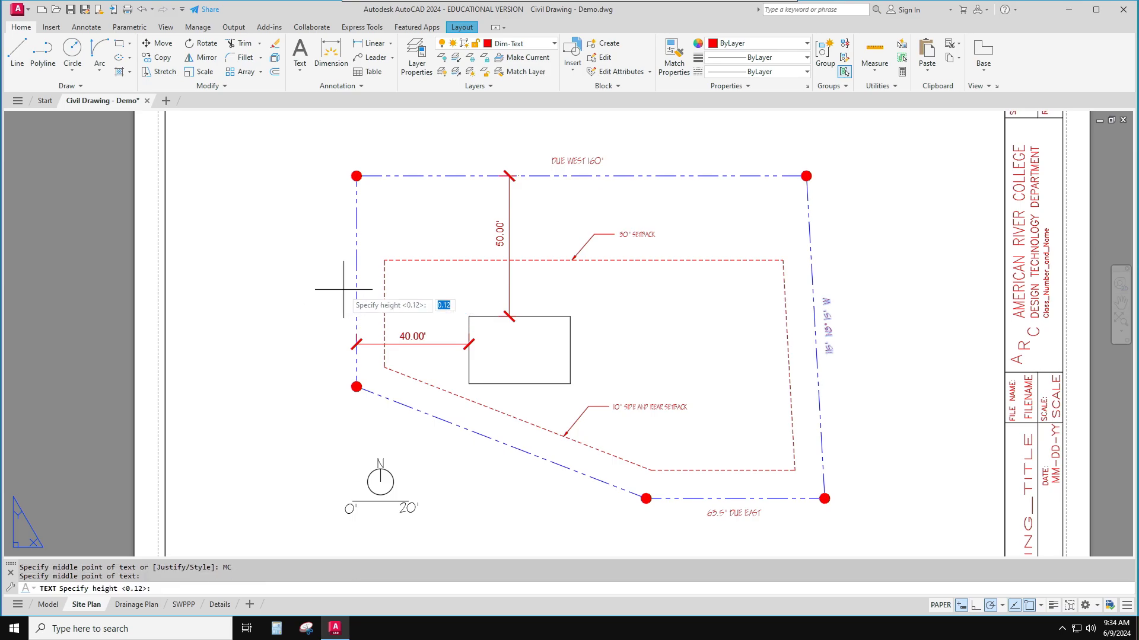
{"action": "key", "text": "Return"}
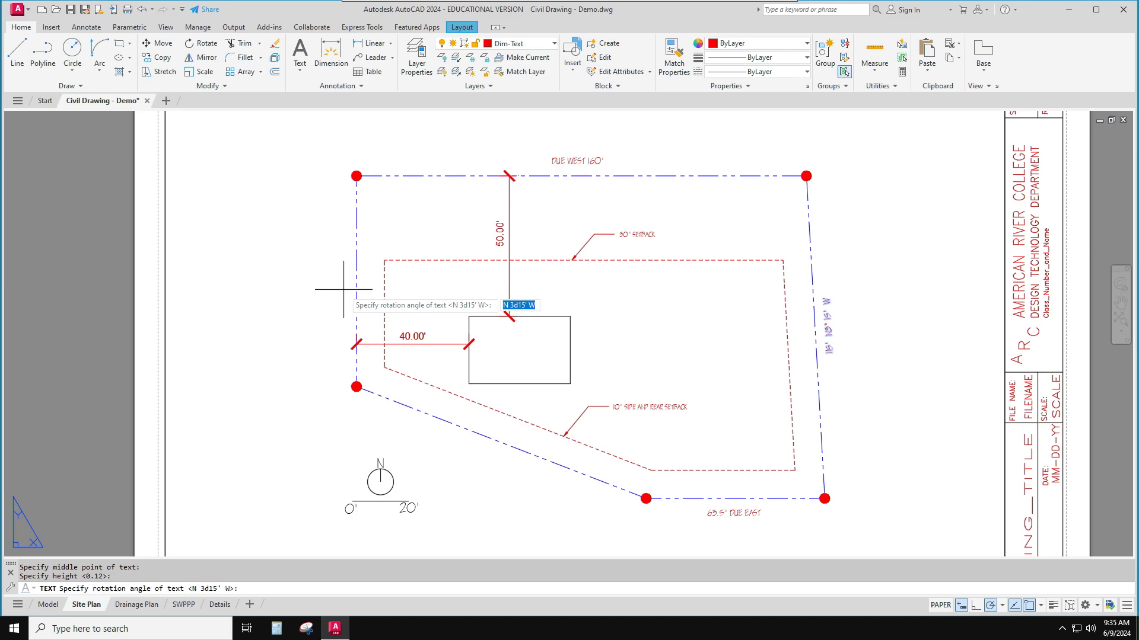
{"action": "type", "text": "S"}
{"action": "key", "text": "BackSpace"}
{"action": "type", "text": "N"}
{"action": "key", "text": "Return"}
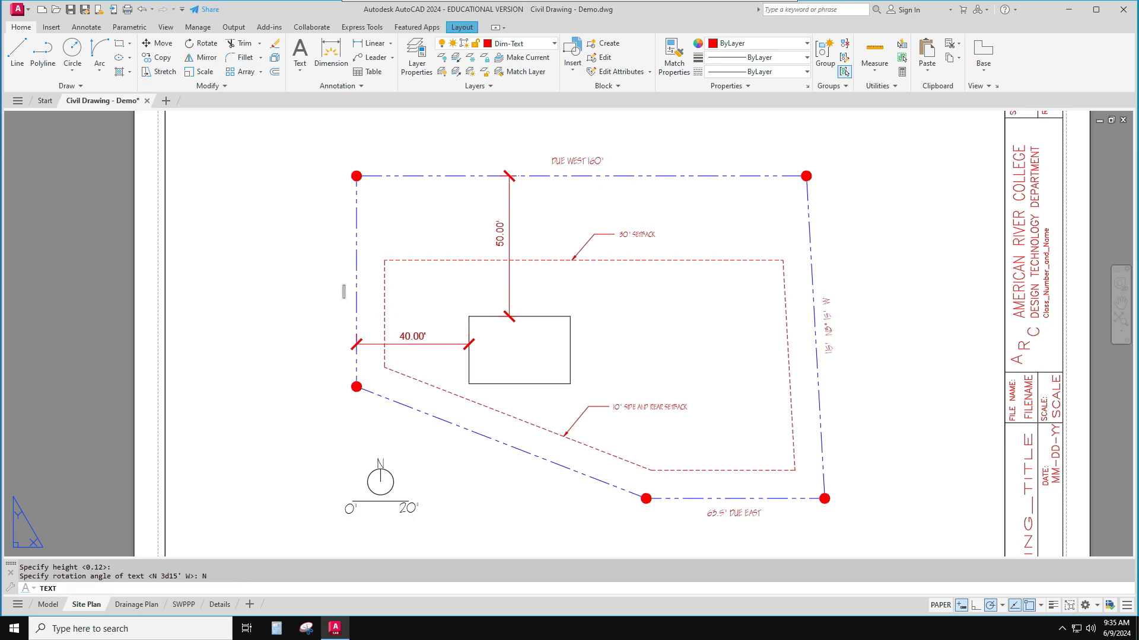
{"action": "type", "text": "75' DUE SOUTH"}
{"action": "key", "text": "Return"}
{"action": "key", "text": "Return"}
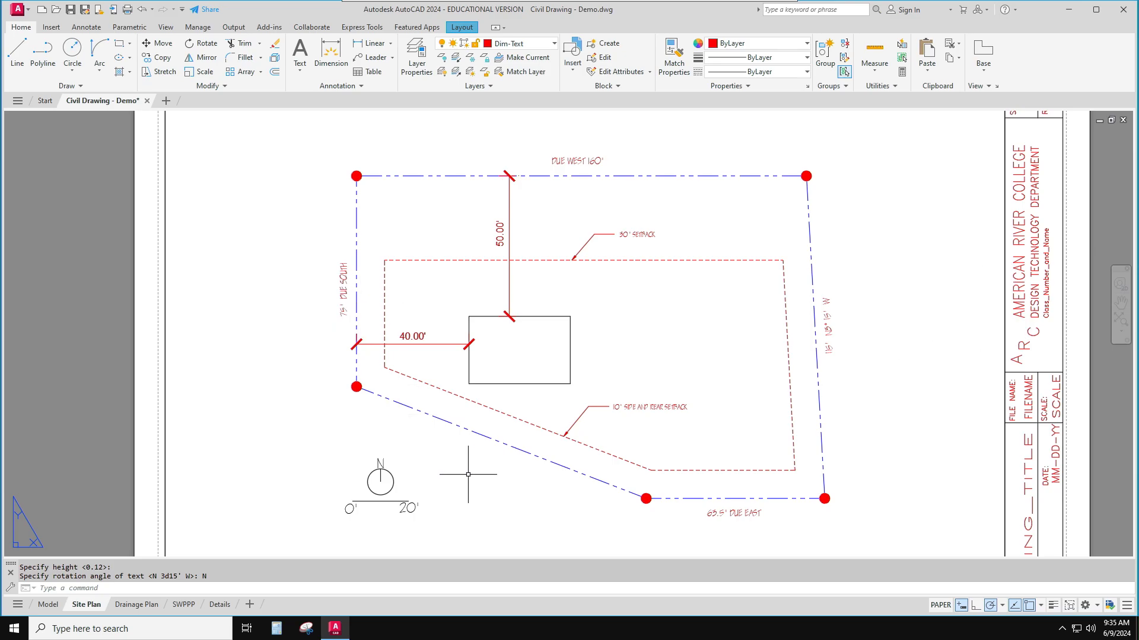
Add aligned single-line text "110.45' S68° 52' E" with its baseline on the middle part of the sloping southwest property line
{"action": "scroll", "coordinate": [463, 465], "scroll_direction": "up", "scroll_amount": 2}
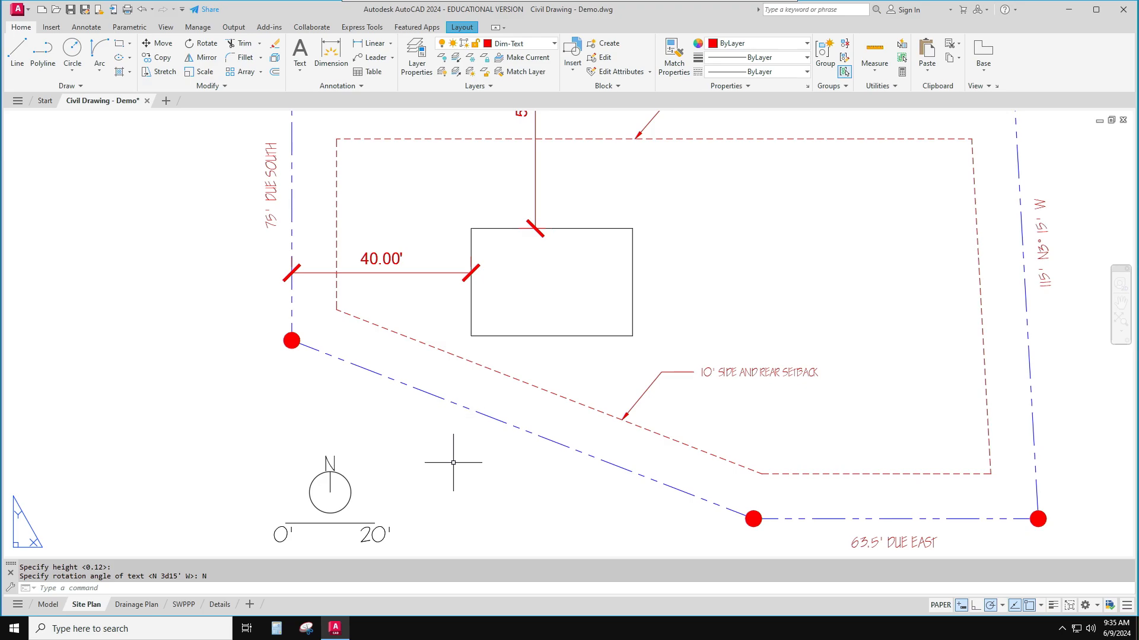
{"action": "type", "text": "dt"}
{"action": "key", "text": "Return"}
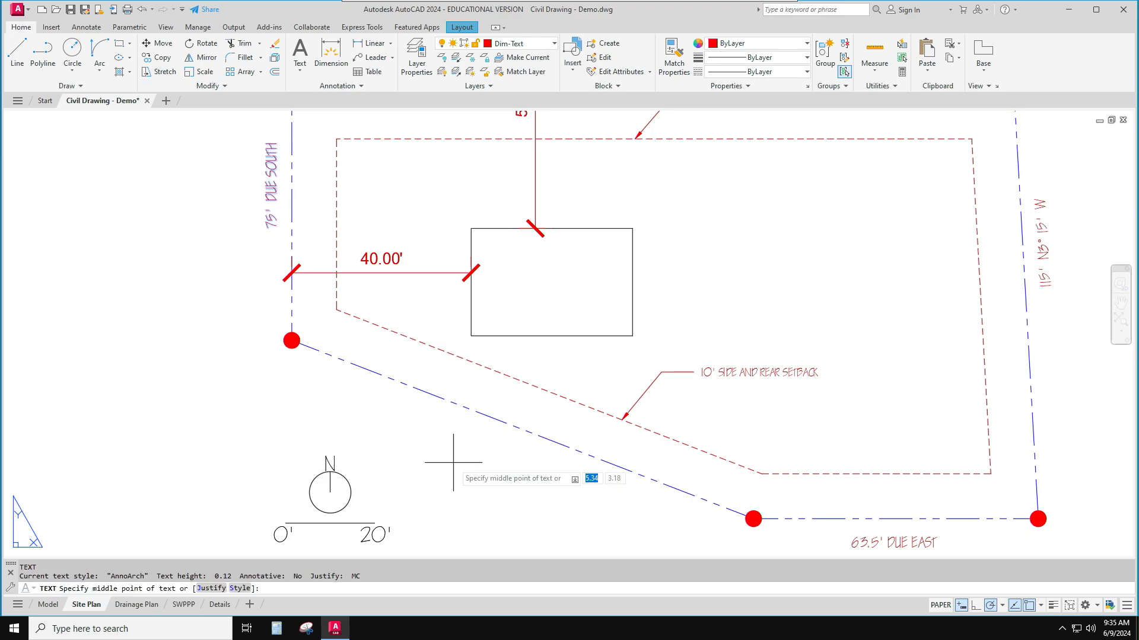
{"action": "type", "text": "ALIGNED"}
{"action": "key", "text": "Return"}
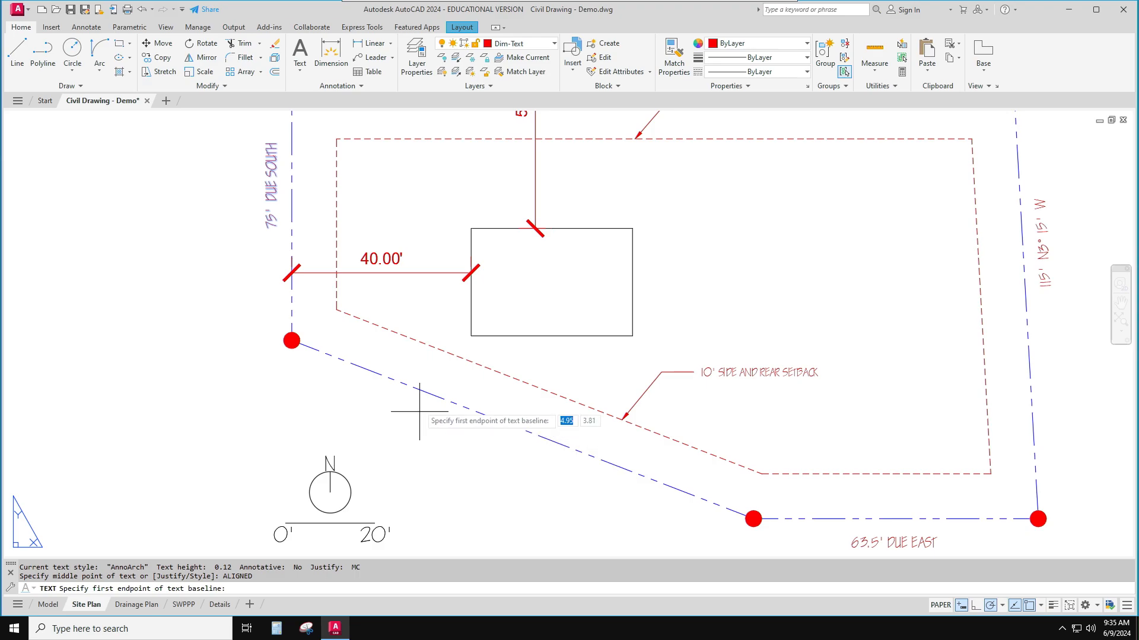
{"action": "left_click", "coordinate": [422, 391]}
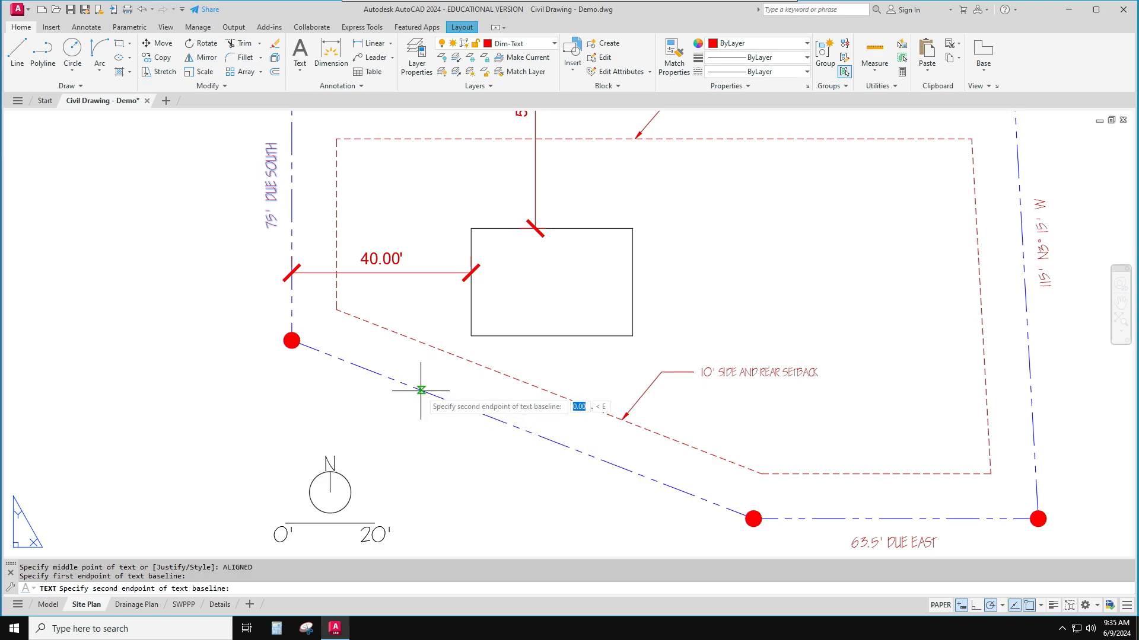
{"action": "left_click", "coordinate": [571, 451]}
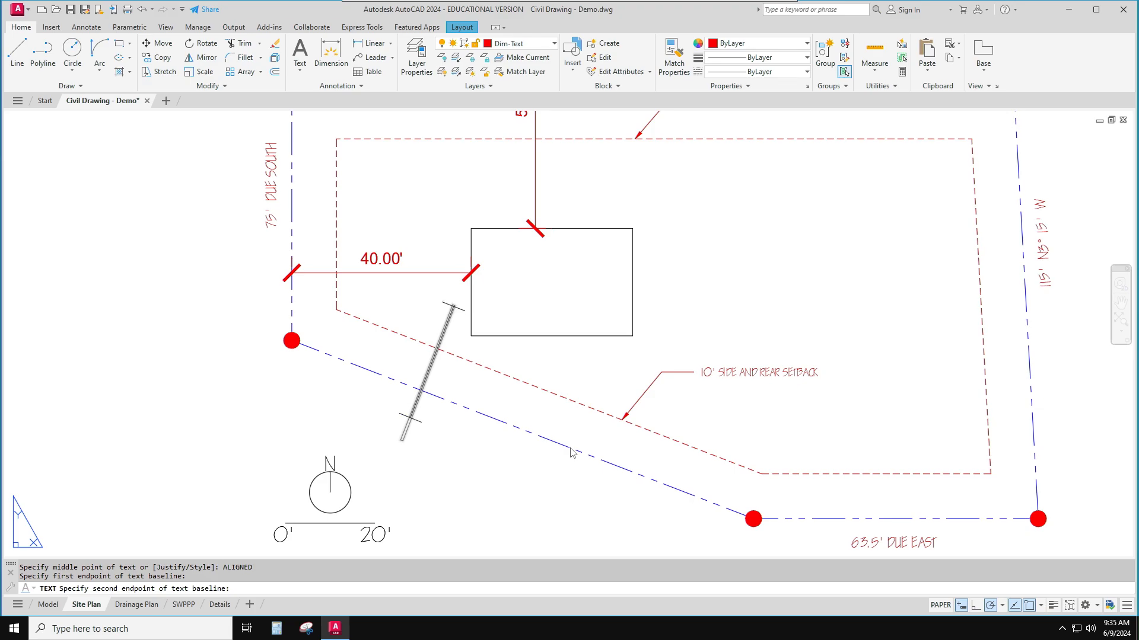
{"action": "type", "text": "110"}
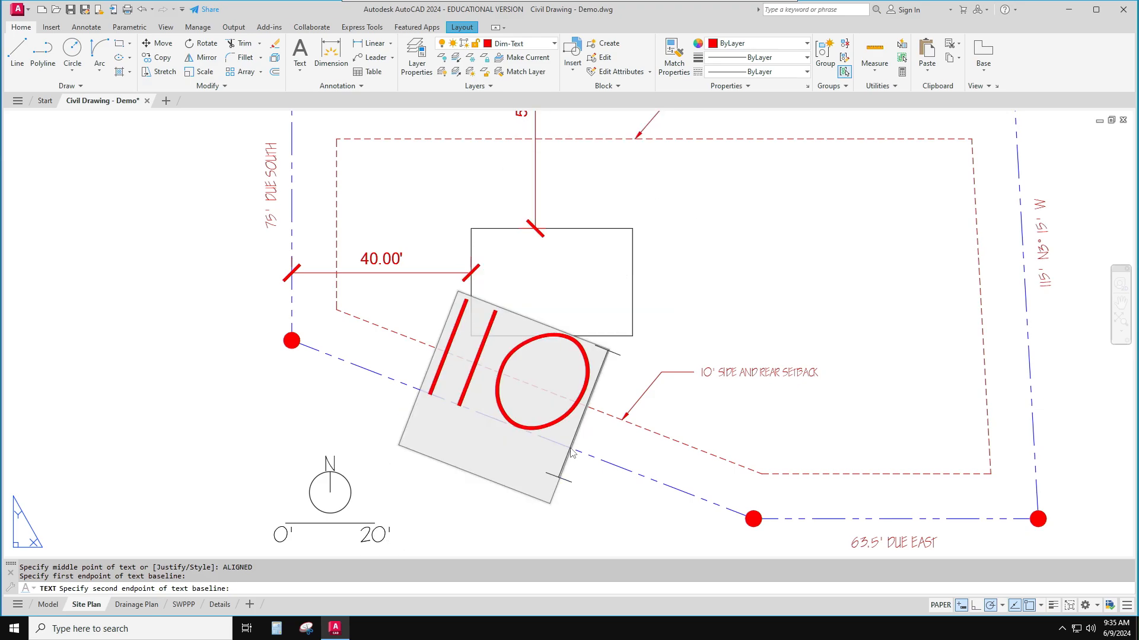
{"action": "type", "text": ".45' 56"}
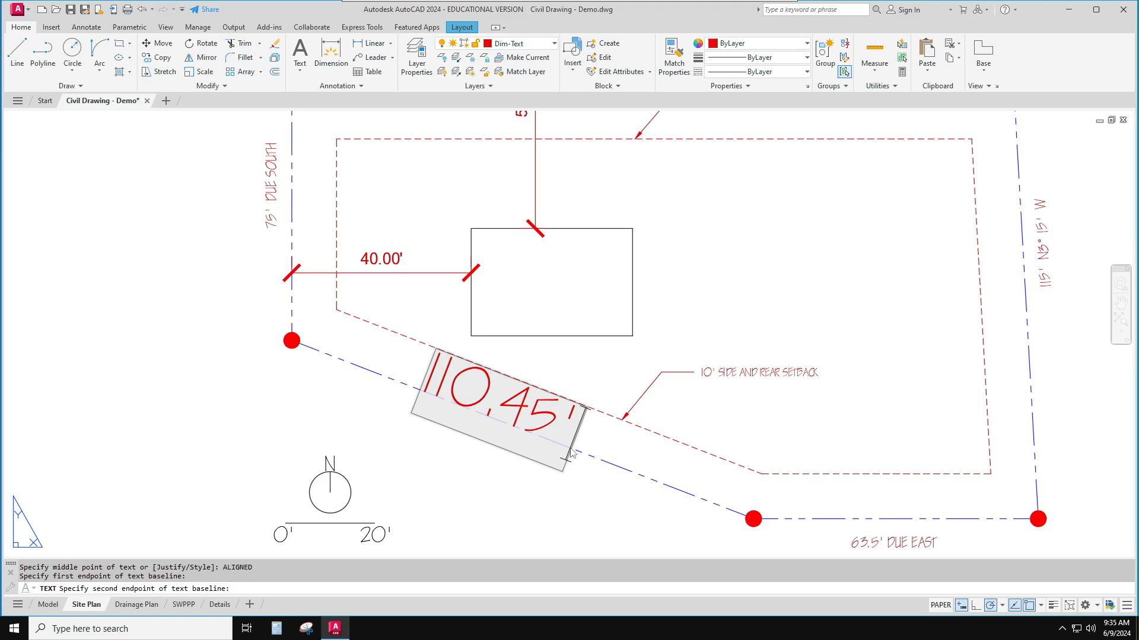
{"action": "type", "text": "8"}
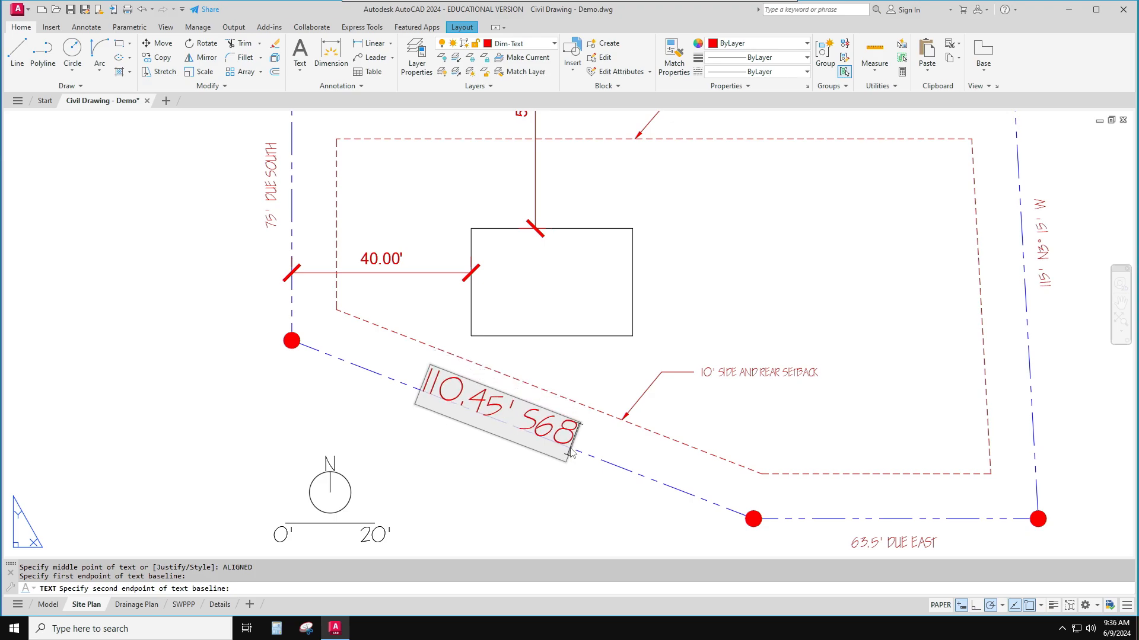
{"action": "type", "text": "%%"}
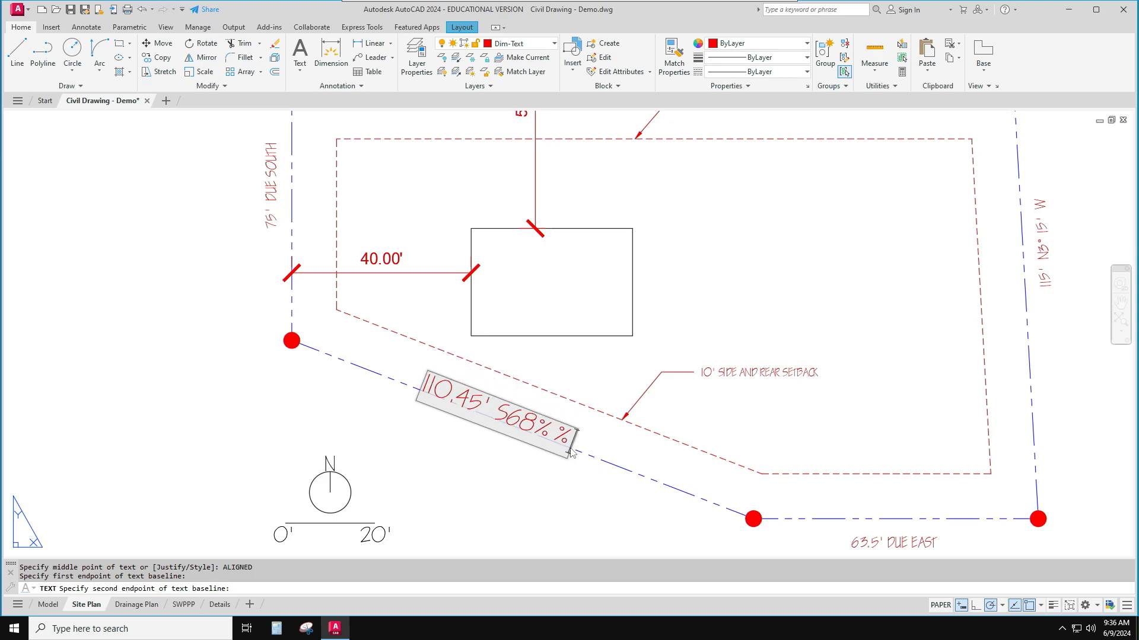
{"action": "type", "text": "d"}
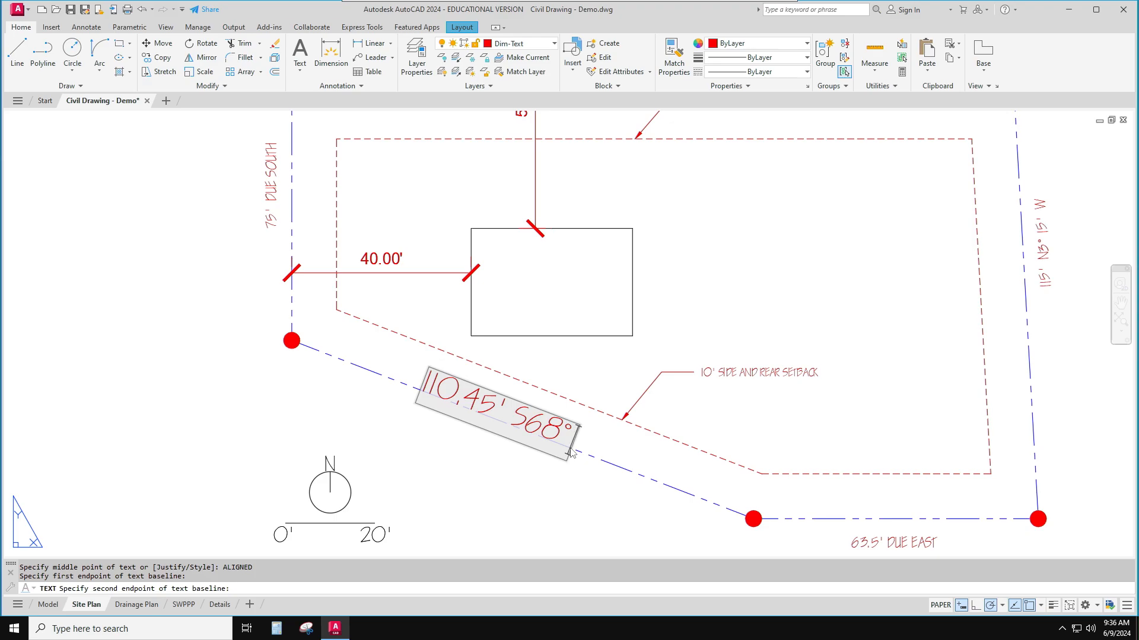
{"action": "type", "text": " 52'"}
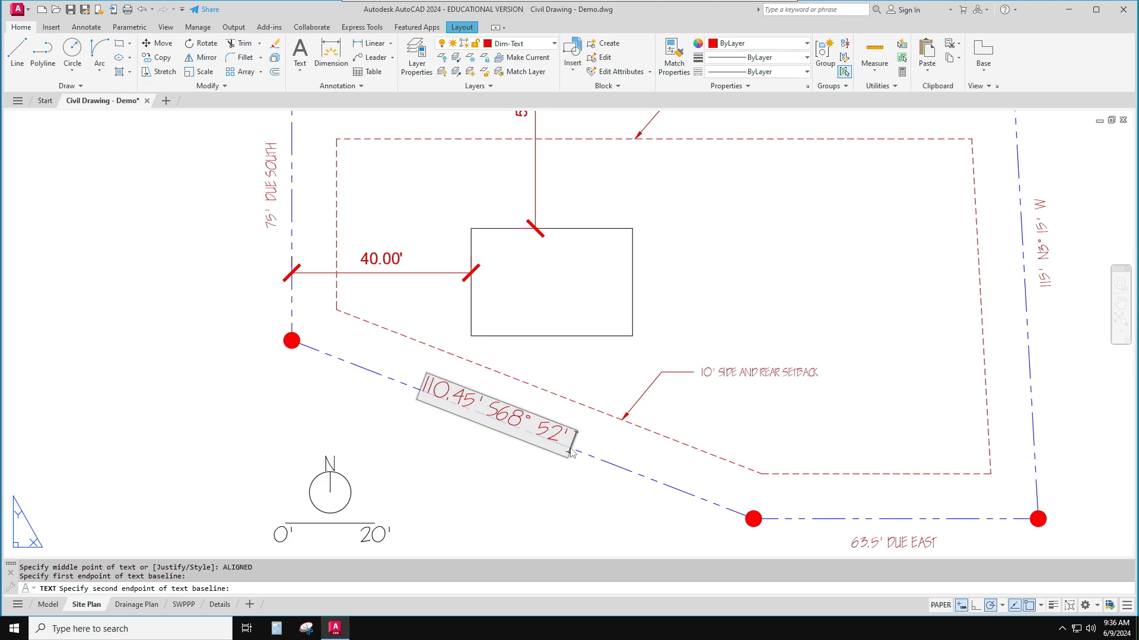
{"action": "type", "text": " E"}
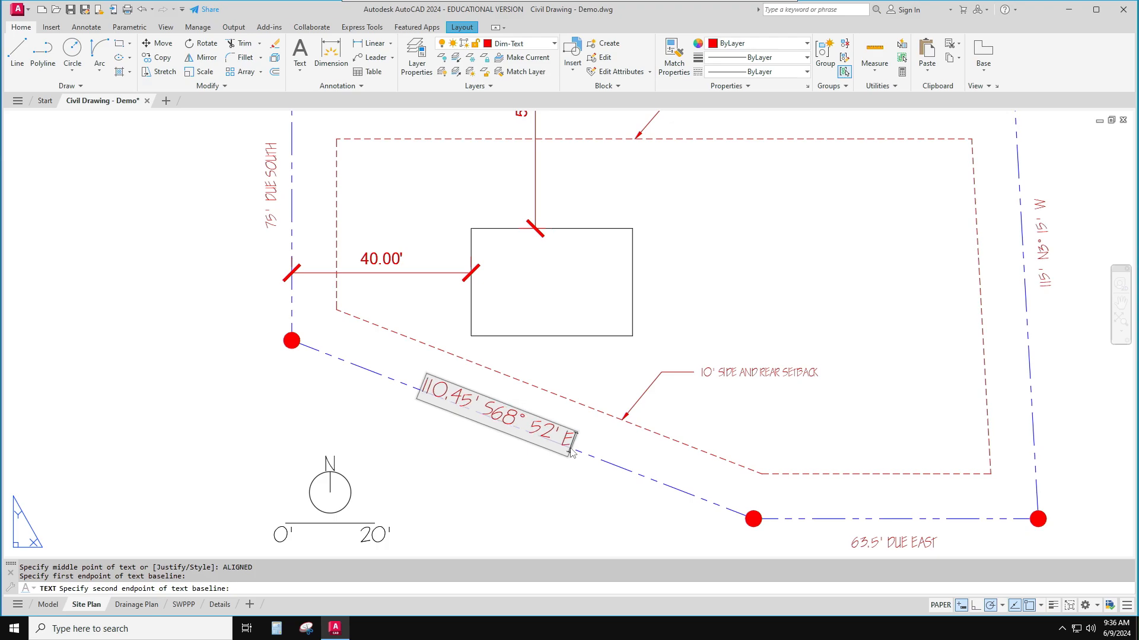
{"action": "key", "text": "Return"}
{"action": "key", "text": "Return"}
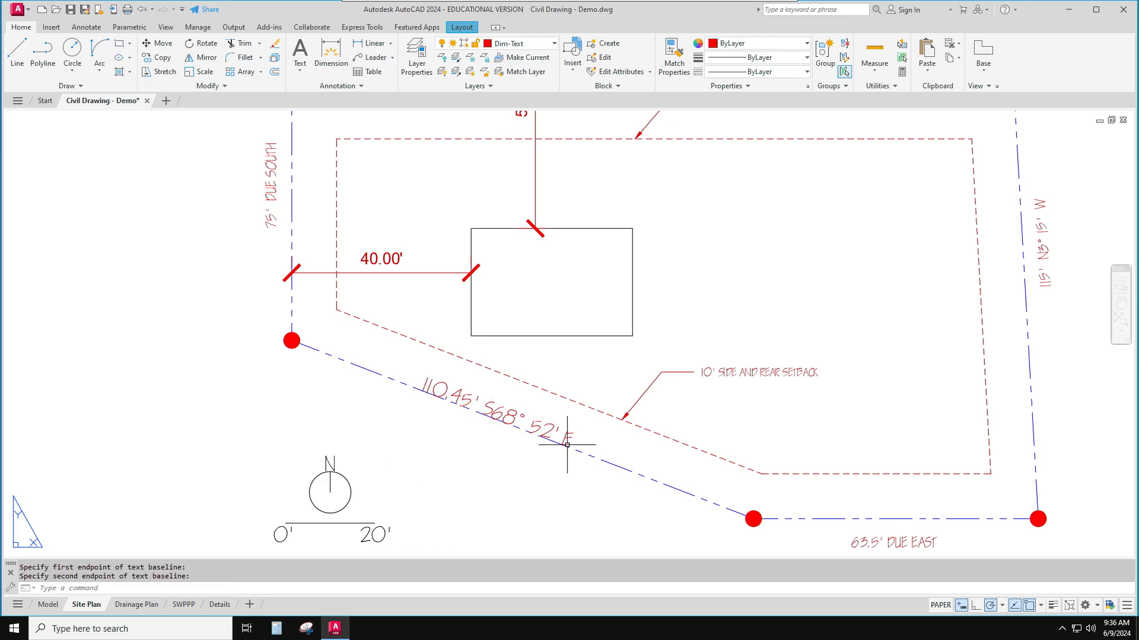
Try to change the text height of the "110.45' S68° 52' E" label in its properties
{"action": "left_click", "coordinate": [514, 418]}
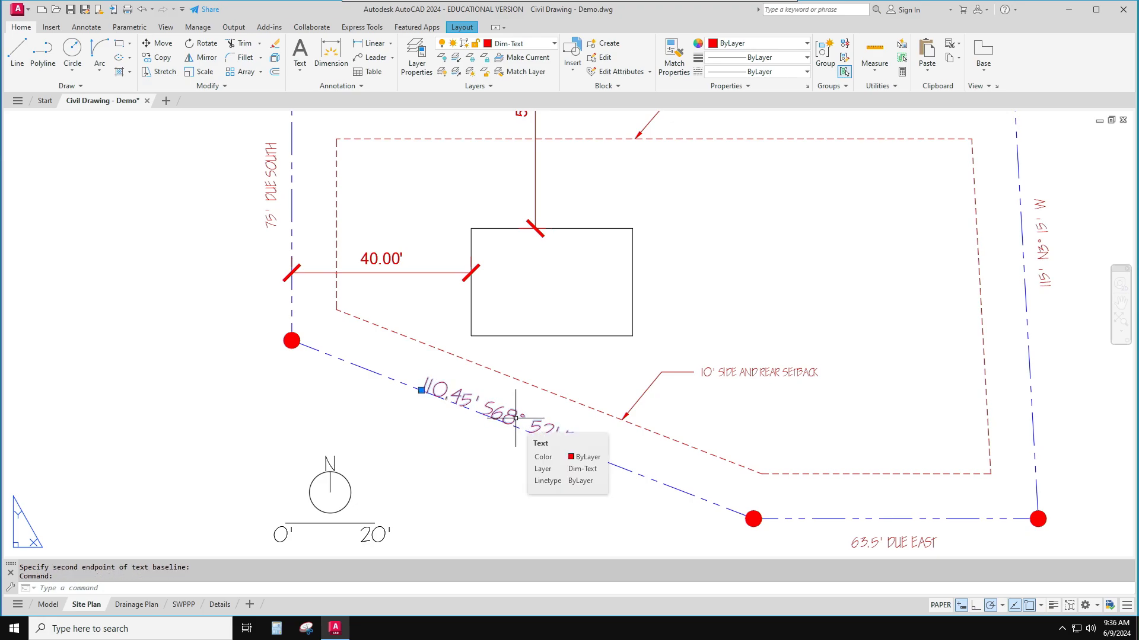
{"action": "right_click", "coordinate": [514, 418]}
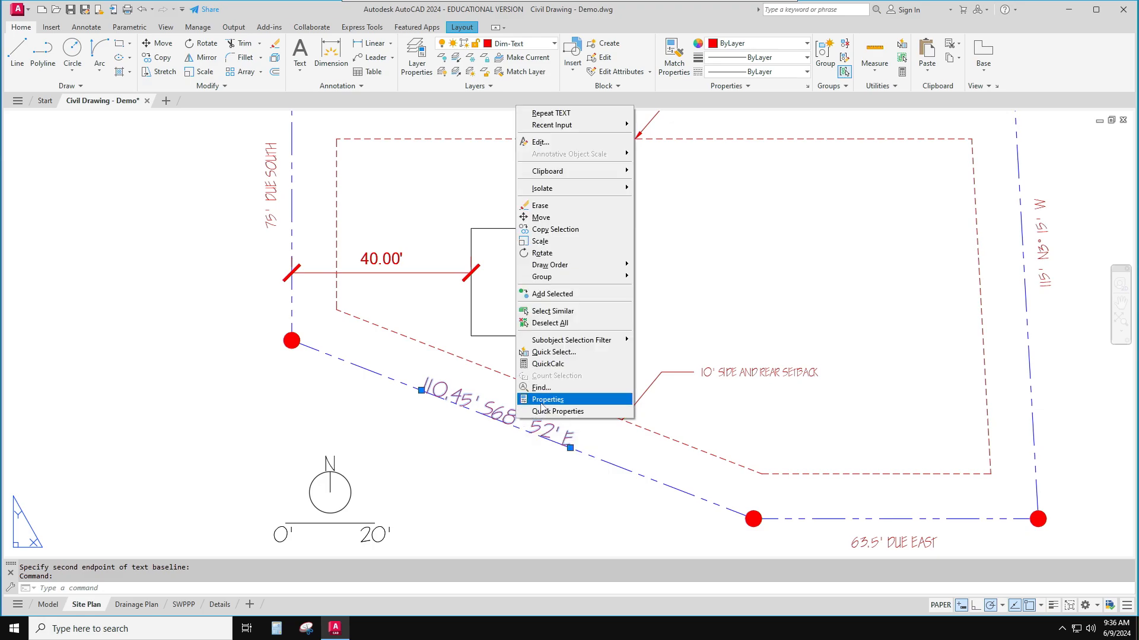
{"action": "left_click", "coordinate": [537, 431]}
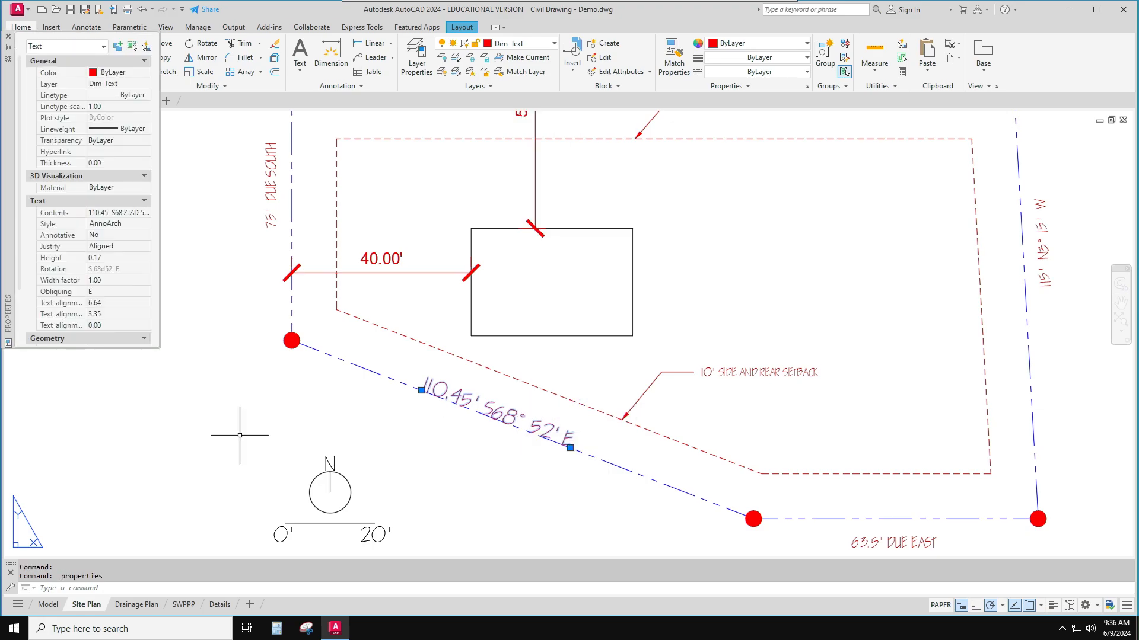
{"action": "left_click", "coordinate": [103, 260]}
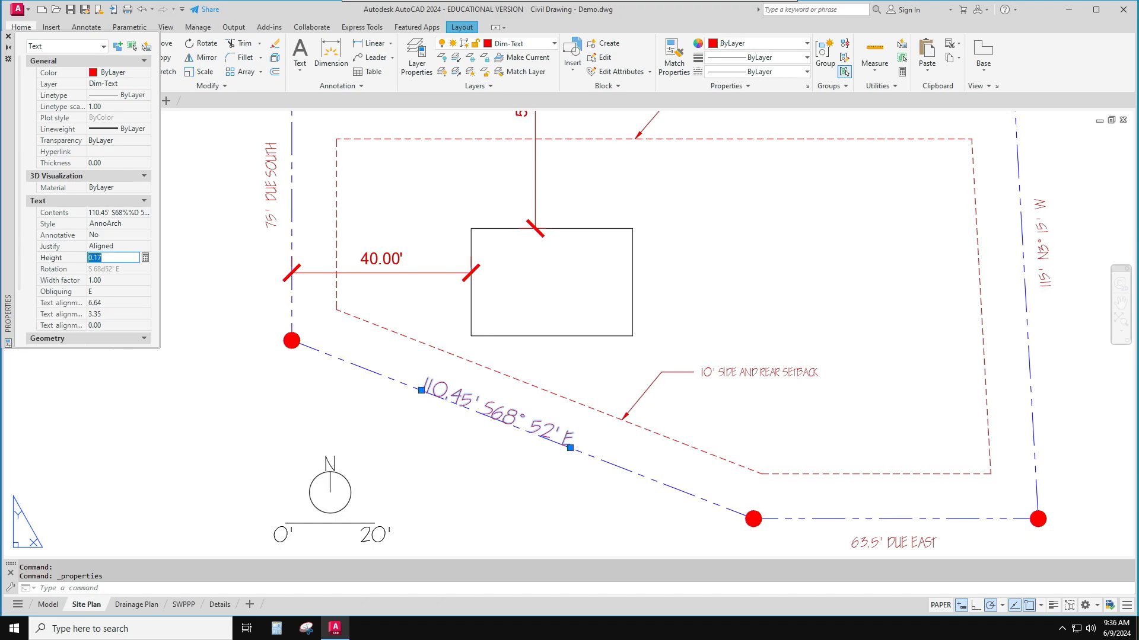
{"action": "type", "text": "."}
{"action": "key", "text": "Escape"}
{"action": "key", "text": "Down"}
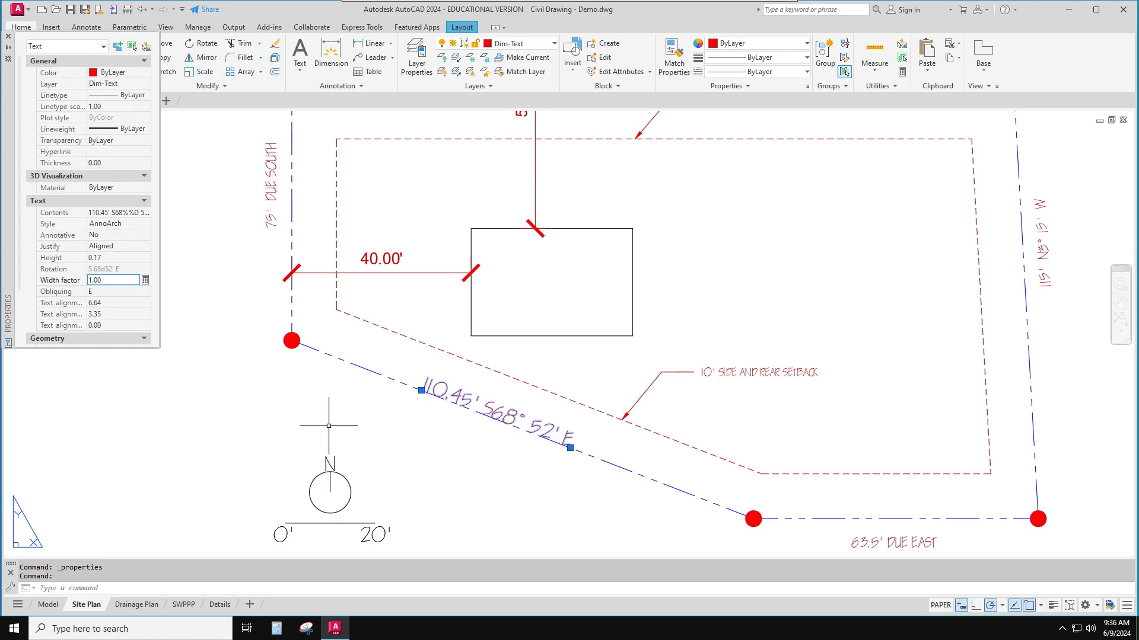
Shrink the "110.45' S68° 52' E" text by stretching its baseline endpoint back along the sloping property line, and clear the selection
{"action": "left_click", "coordinate": [570, 448]}
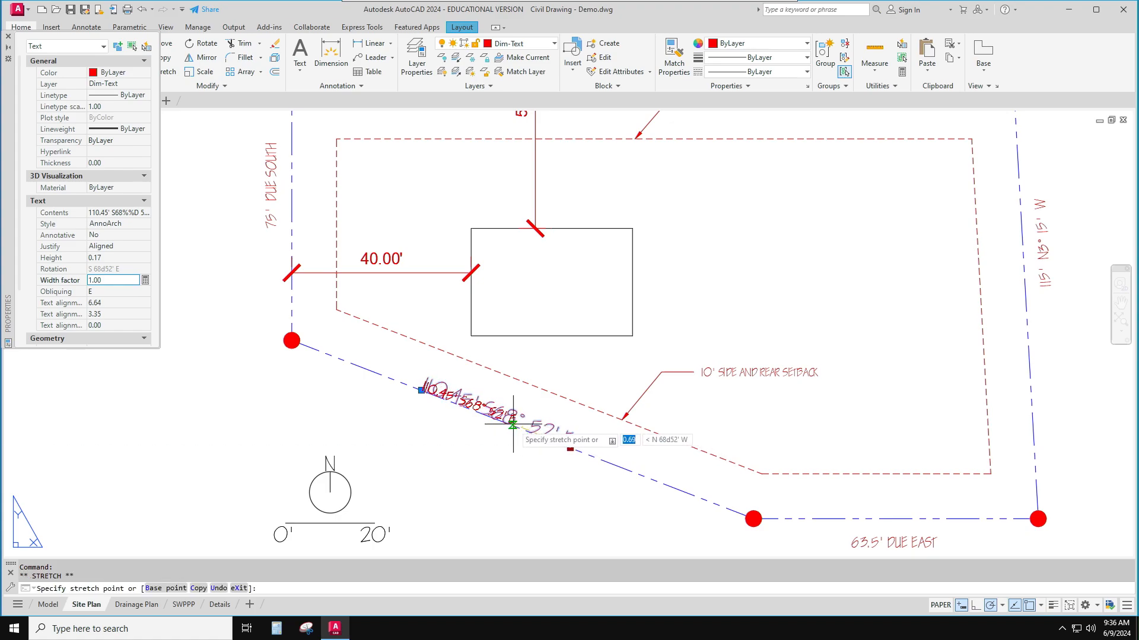
{"action": "key", "text": "Escape"}
{"action": "key", "text": "Escape"}
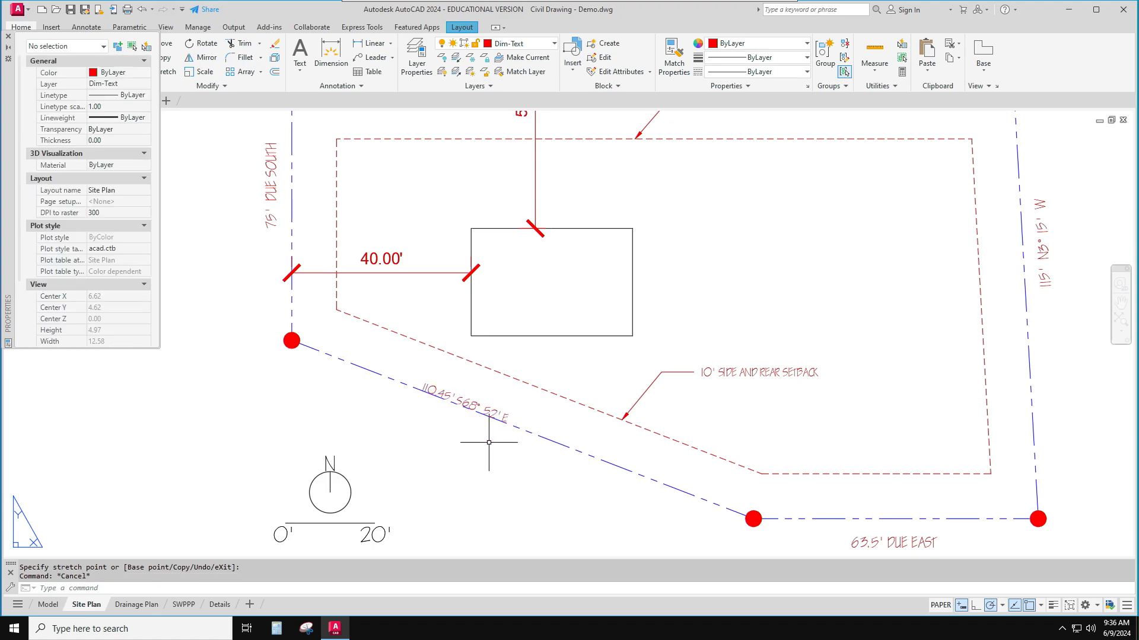
Move the "110.45' S68° 52' E" text just outside the sloping southwest property line and close its properties
{"action": "left_click", "coordinate": [491, 409]}
{"action": "type", "text": "M"}
{"action": "key", "text": "Return"}
{"action": "left_click", "coordinate": [538, 478]}
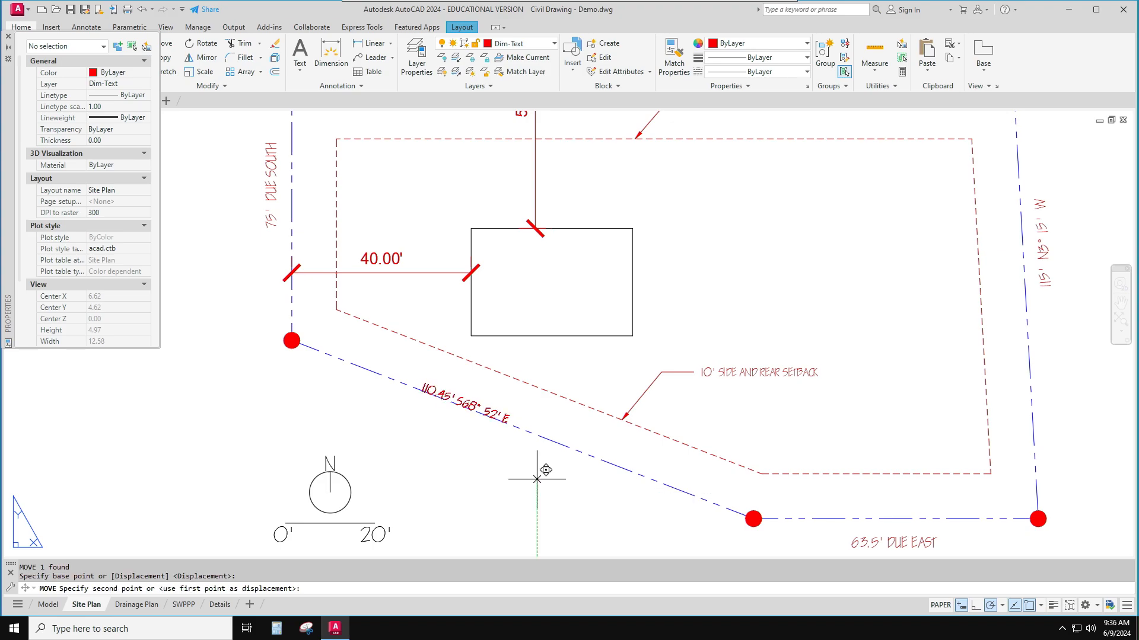
{"action": "left_click", "coordinate": [544, 498]}
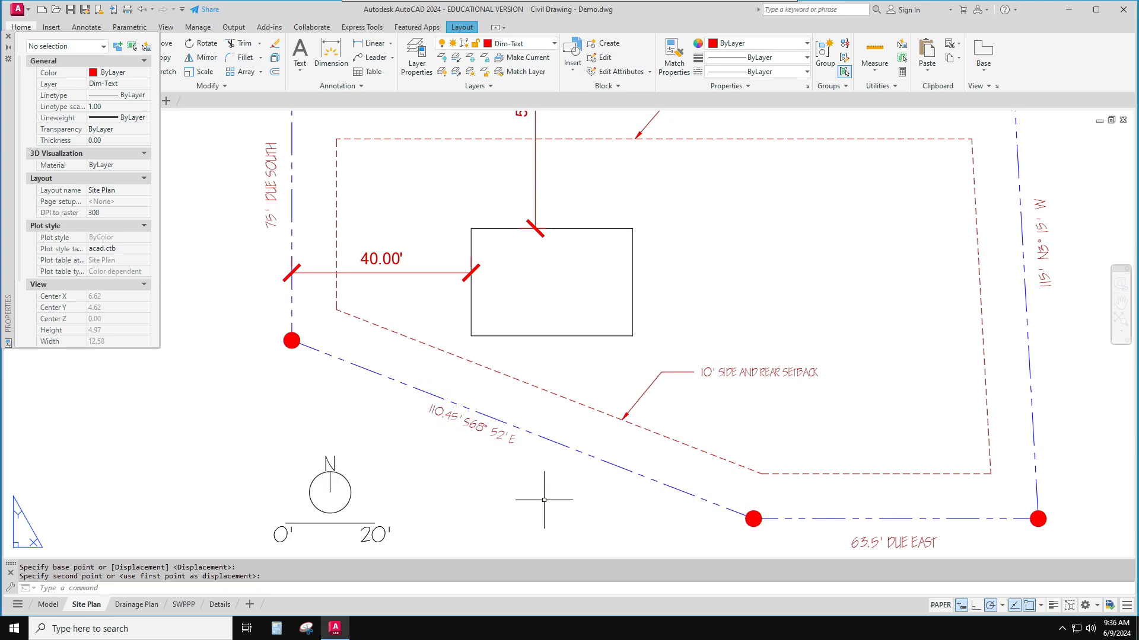
{"action": "key", "text": "Escape"}
{"action": "key", "text": "Escape"}
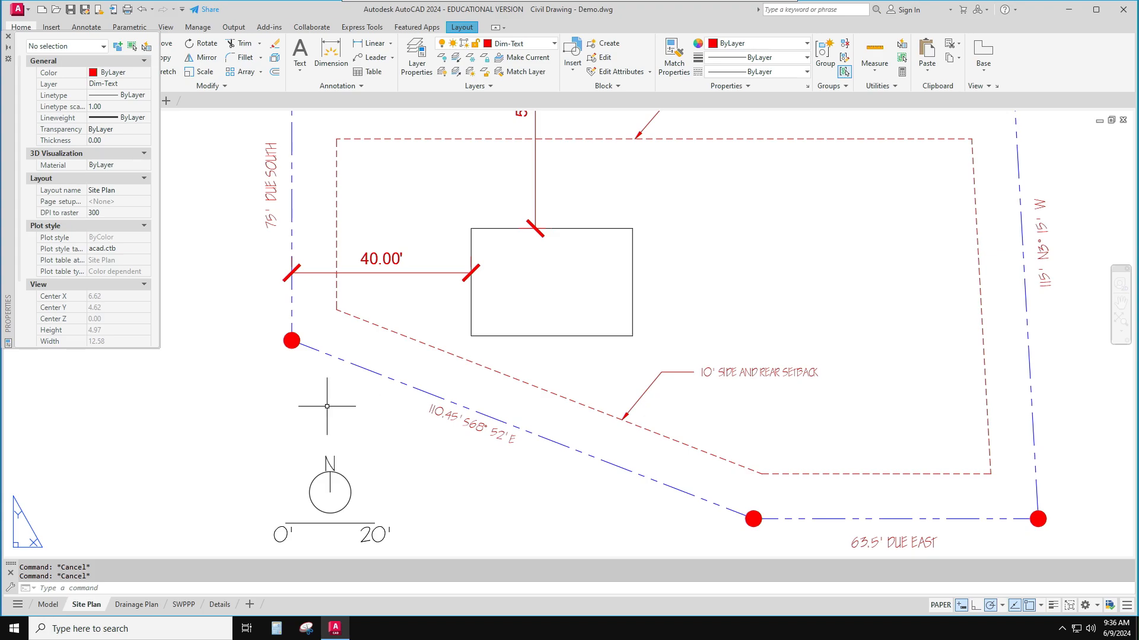
{"action": "left_click", "coordinate": [8, 37]}
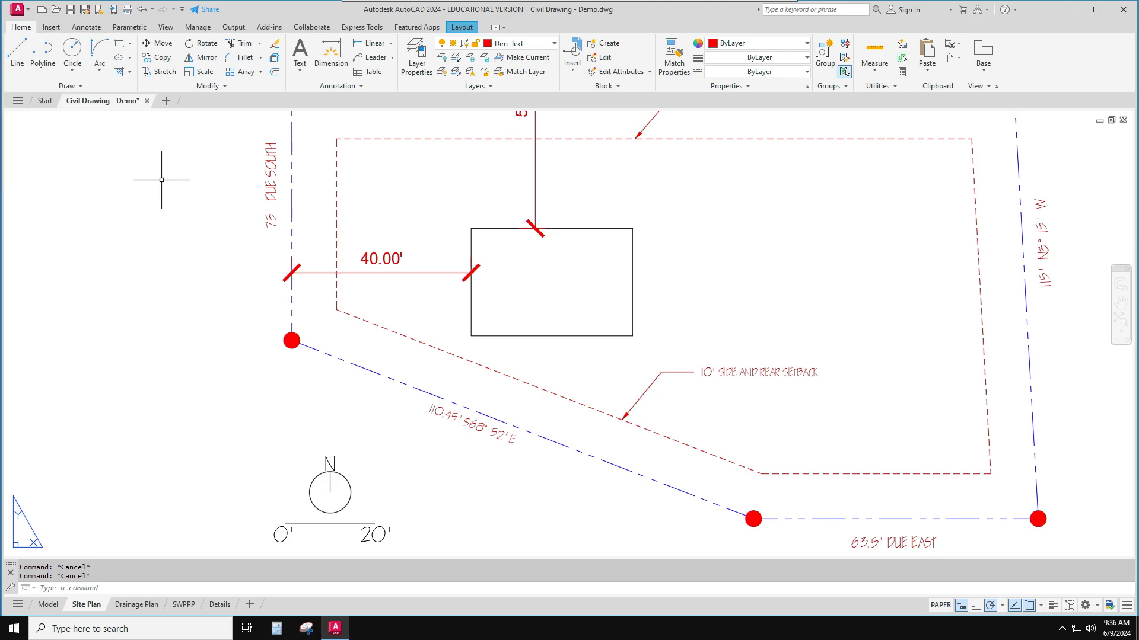
Try to add left-justified single-line text "EL. 124'" for the southeast corner, with height 0.12 and rotation N
{"action": "scroll", "coordinate": [717, 418], "scroll_direction": "down", "scroll_amount": 2}
{"action": "middle_click_drag", "start_coordinate": [717, 423], "coordinate": [710, 421]}
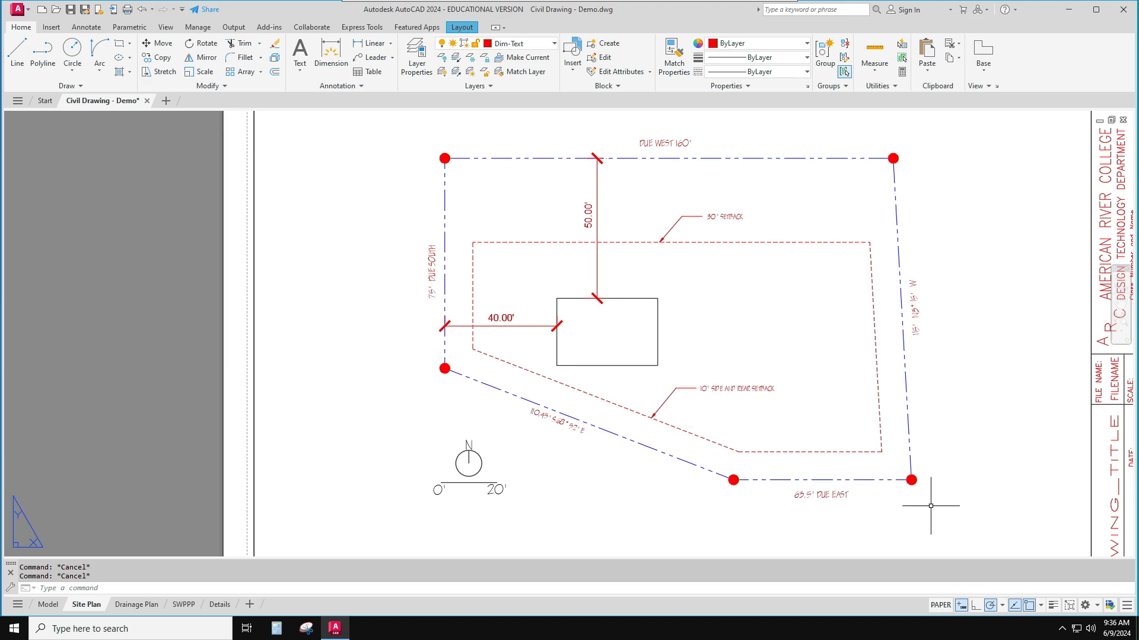
{"action": "type", "text": "text"}
{"action": "key", "text": "Return"}
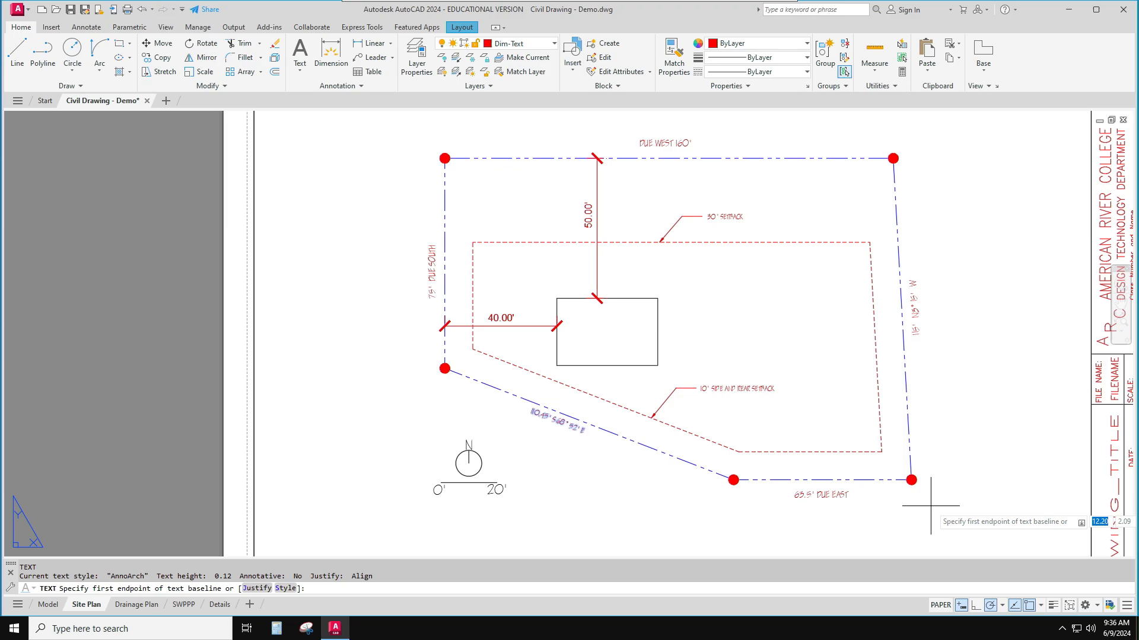
{"action": "type", "text": "L"}
{"action": "key", "text": "Return"}
{"action": "type", "text": ".12"}
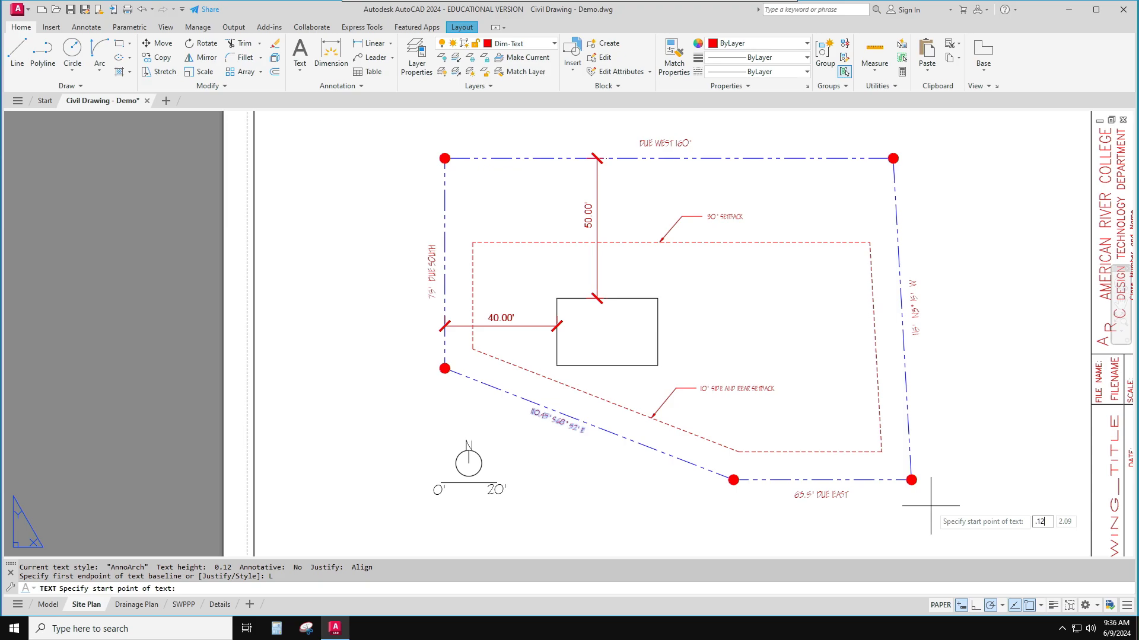
{"action": "key", "text": "Return"}
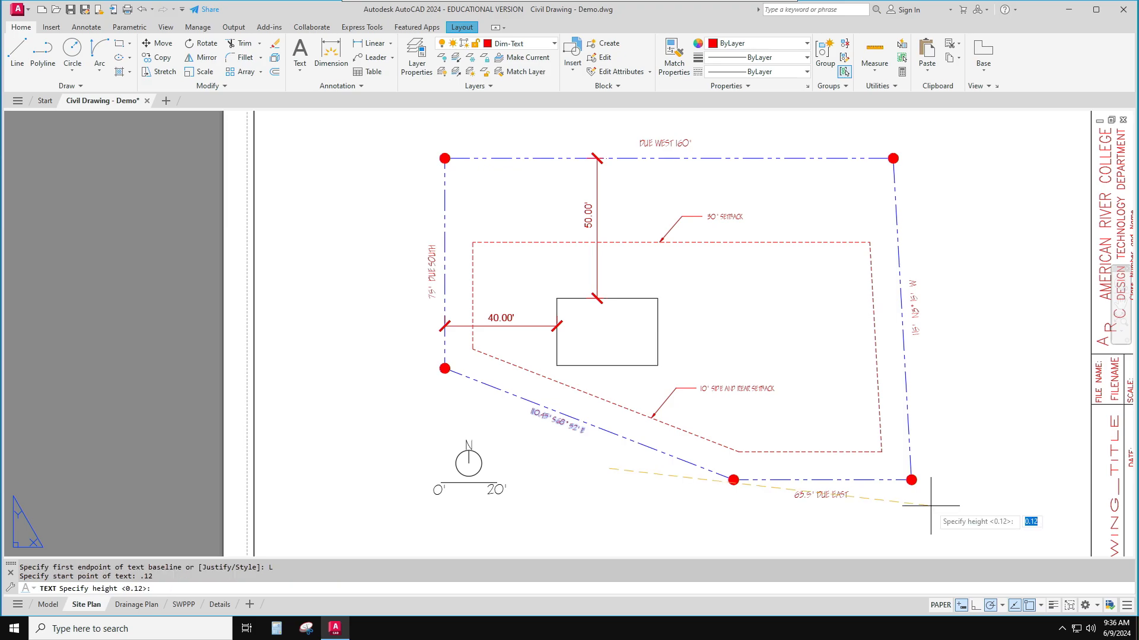
{"action": "scroll", "coordinate": [930, 490], "scroll_direction": "up", "scroll_amount": 2}
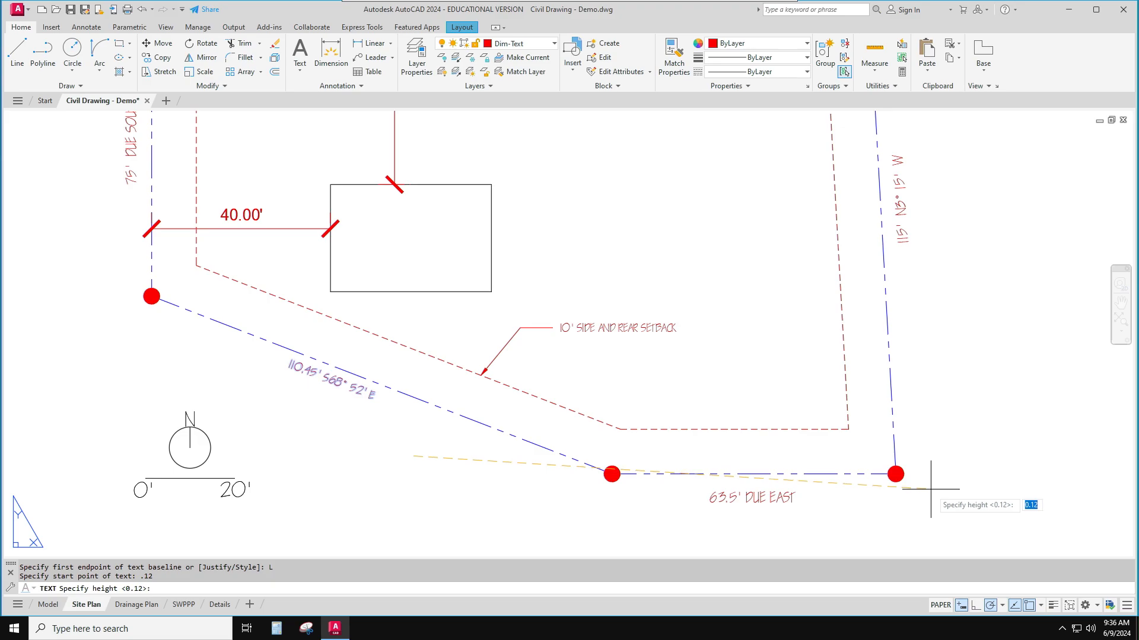
{"action": "key", "text": "Return"}
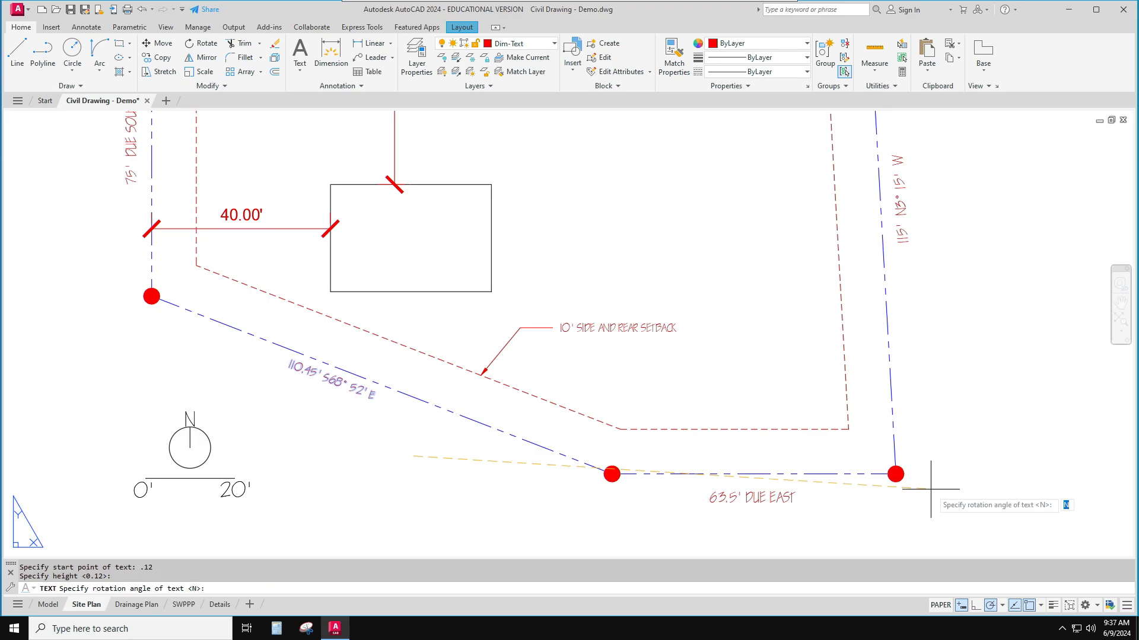
{"action": "key", "text": "Return"}
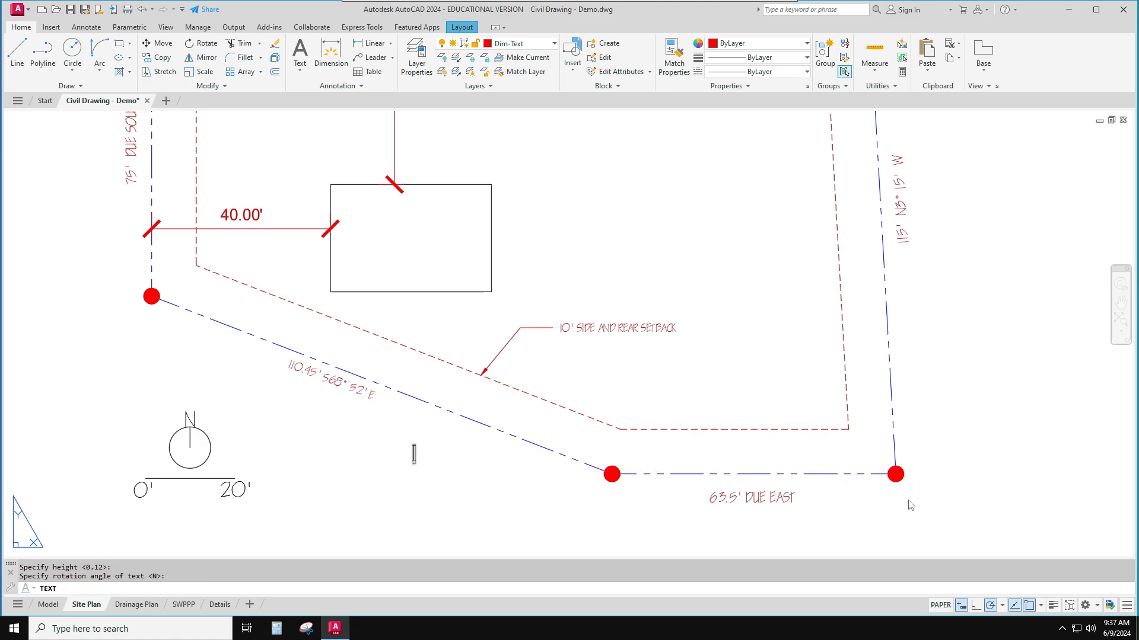
{"action": "type", "text": "EL. 124'"}
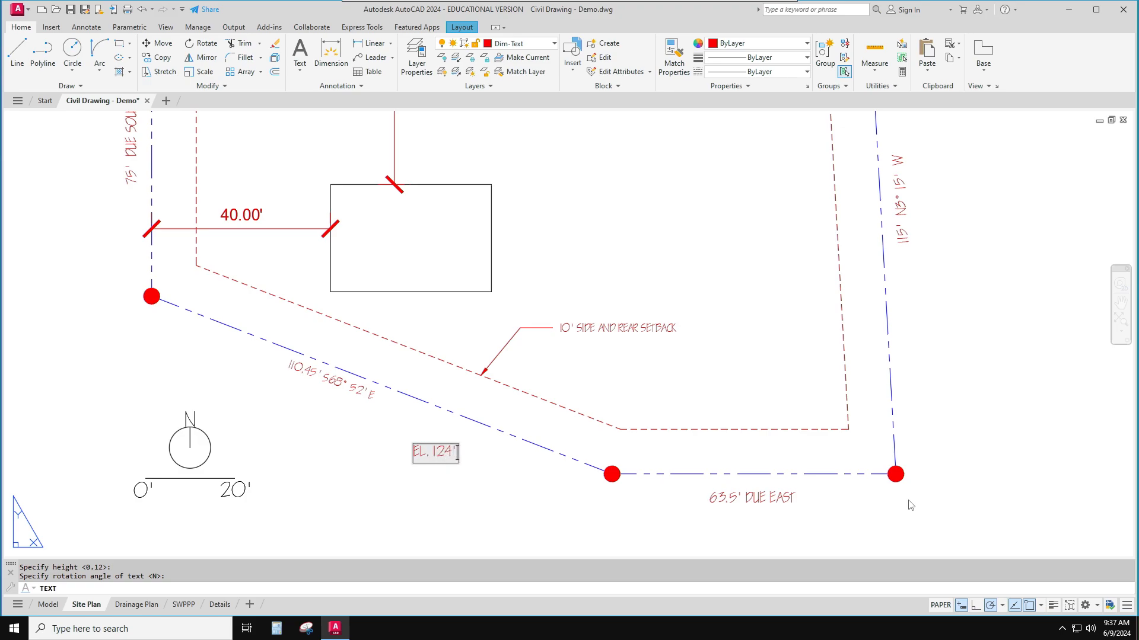
{"action": "key", "text": "Return"}
{"action": "key", "text": "Return"}
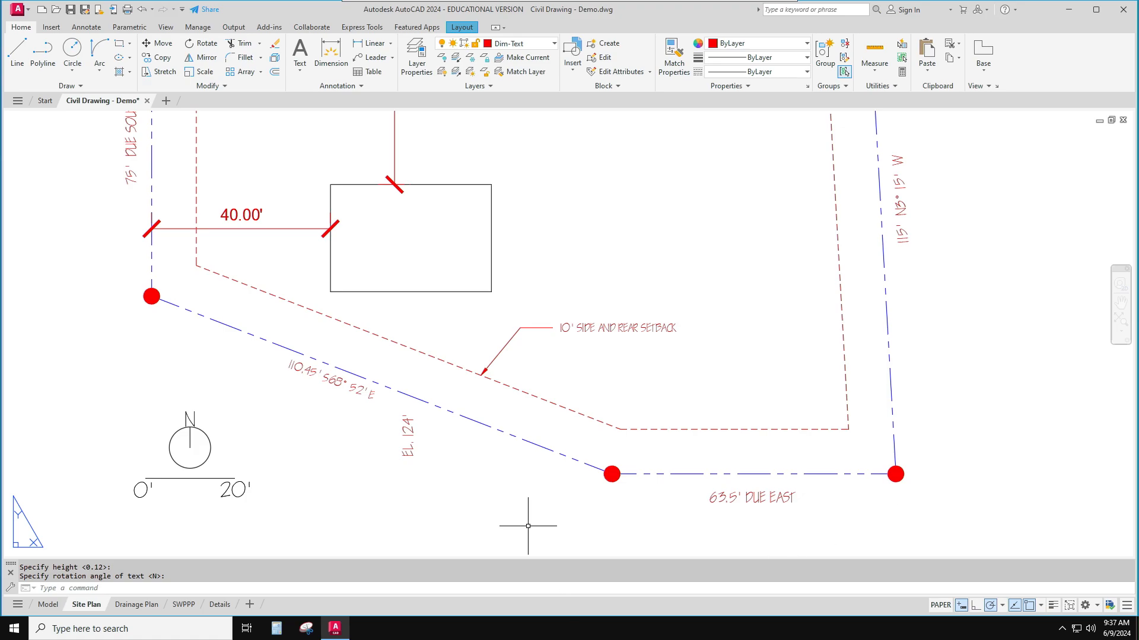
Delete the misplaced vertical "EL. 124'" text below the sloping property line
{"action": "left_click", "coordinate": [422, 459]}
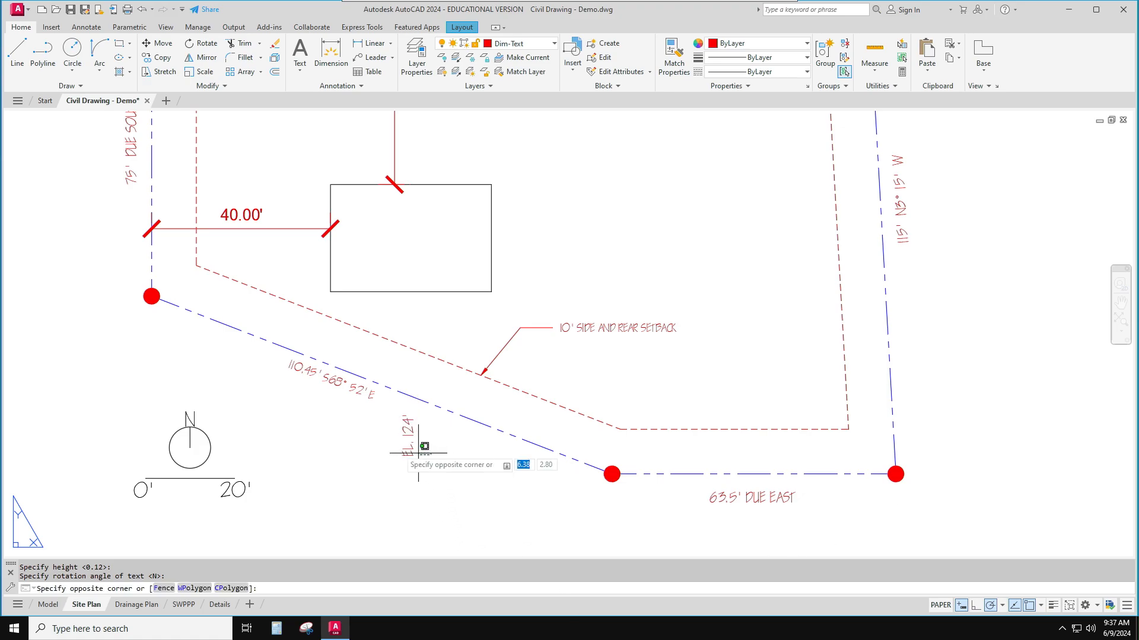
{"action": "left_click", "coordinate": [379, 442]}
{"action": "key", "text": "Delete"}
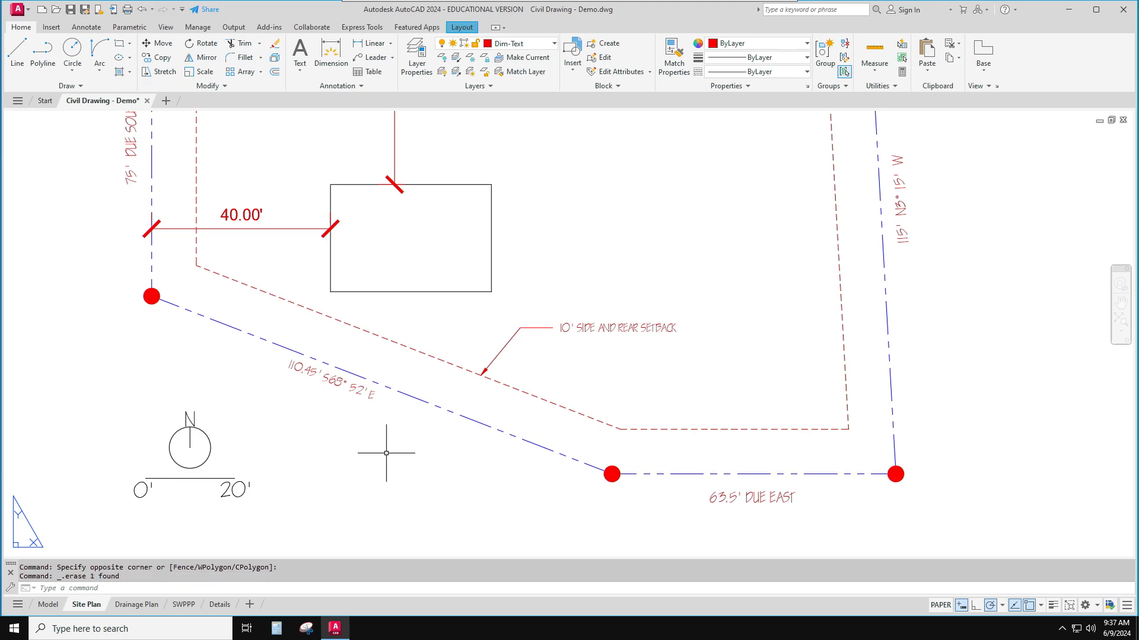
{"action": "type", "text": "text"}
{"action": "key", "text": "Return"}
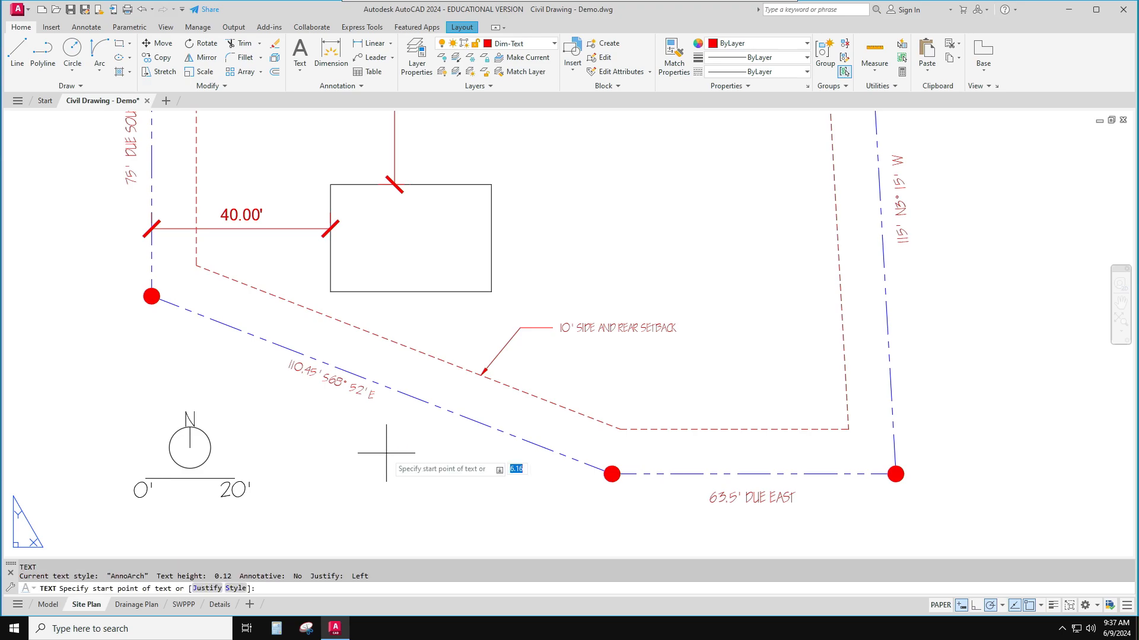
{"action": "type", "text": "MC"}
{"action": "key", "text": "Return"}
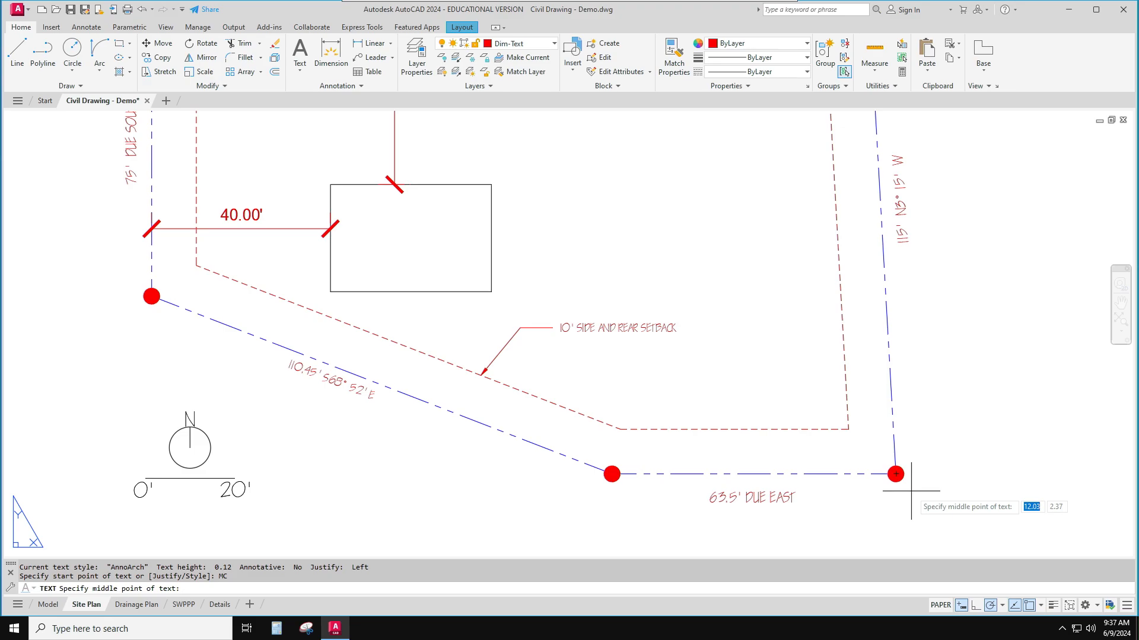
{"action": "key", "text": "Escape"}
{"action": "key", "text": "Escape"}
Place left-justified single-line text "EL. 124'" beside the southeast corner marker, with height 0.12 and rotation E
{"action": "type", "text": "D"}
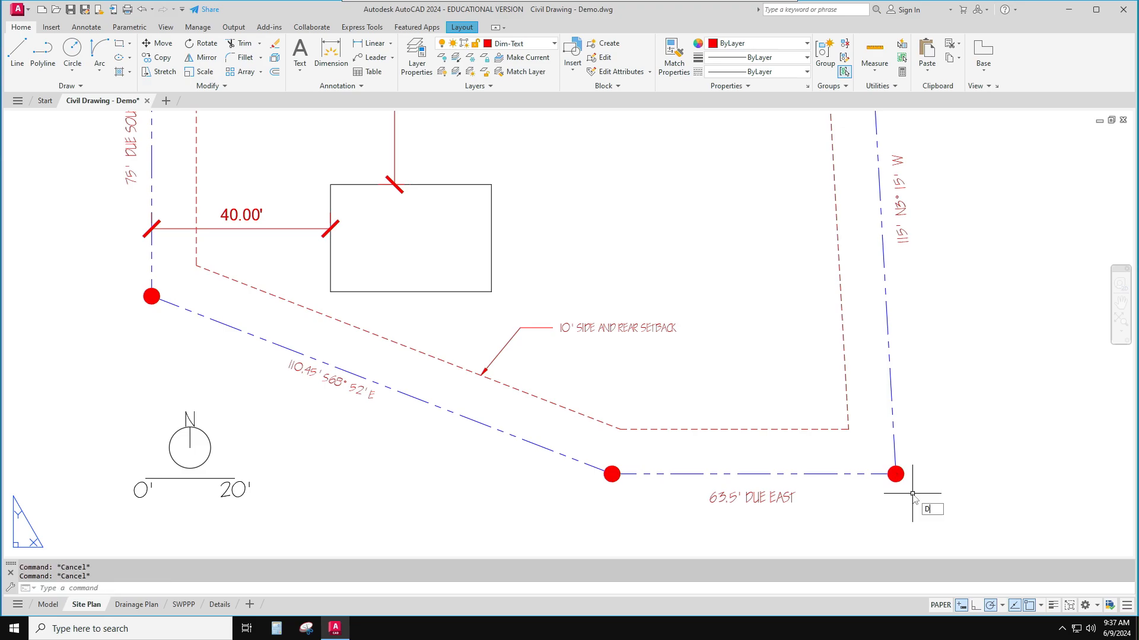
{"action": "type", "text": "T"}
{"action": "key", "text": "Return"}
{"action": "type", "text": "L"}
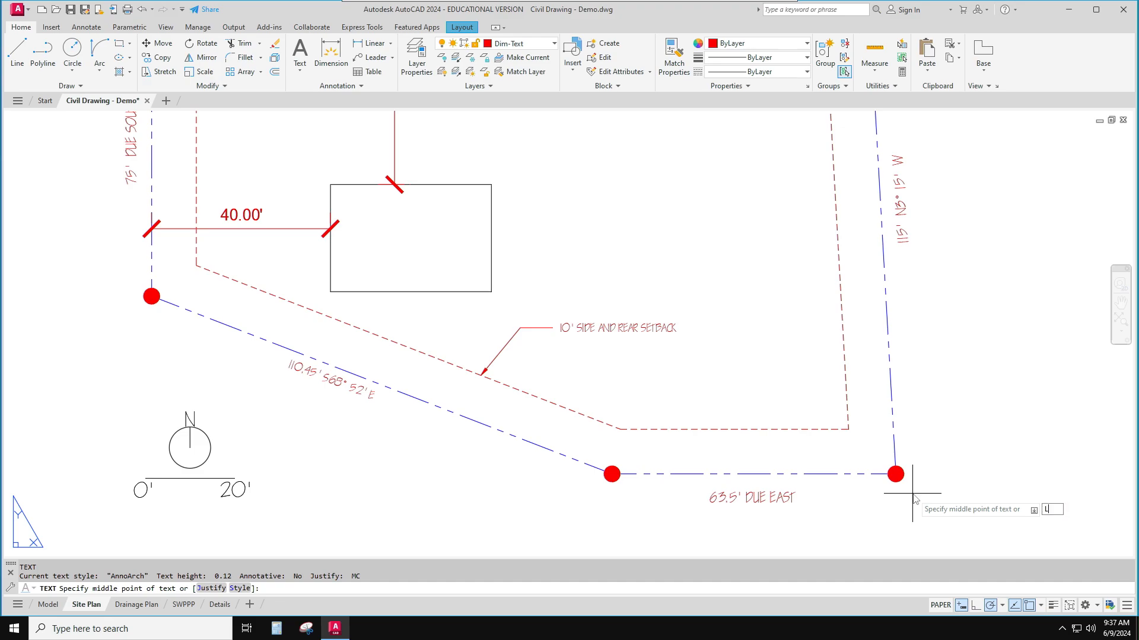
{"action": "key", "text": "Return"}
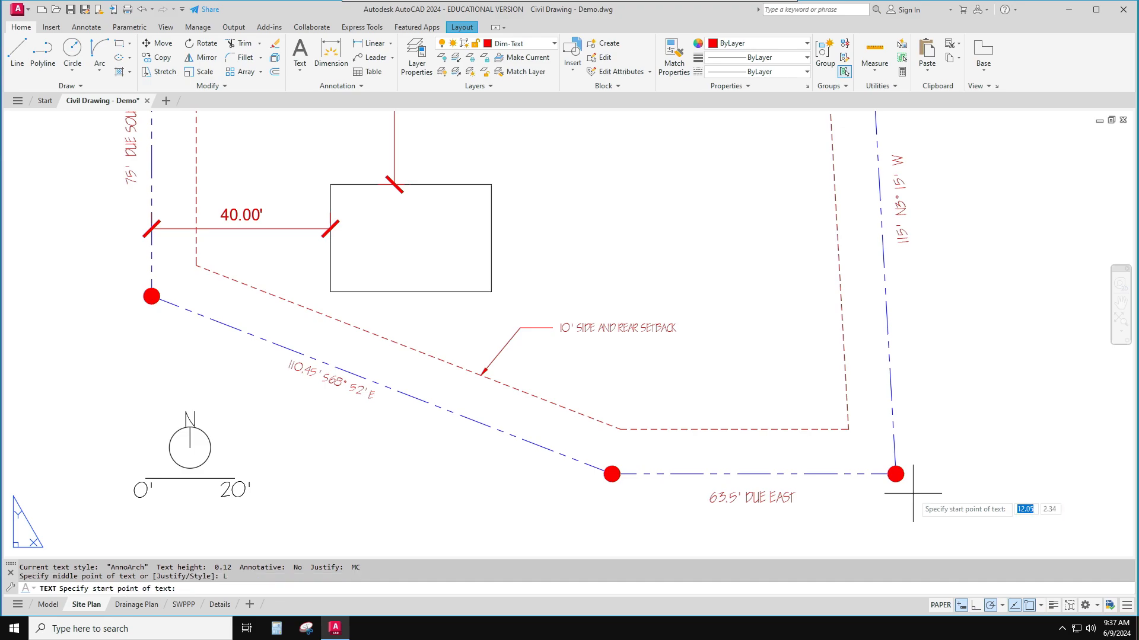
{"action": "left_click", "coordinate": [913, 491]}
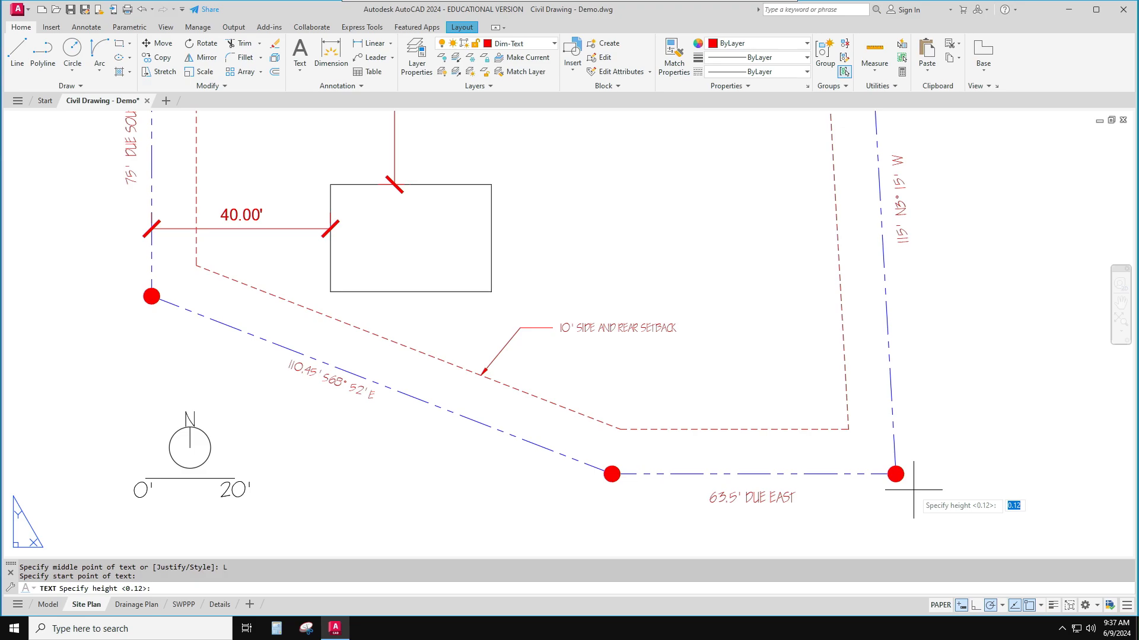
{"action": "type", "text": ".1"}
{"action": "key", "text": "Return"}
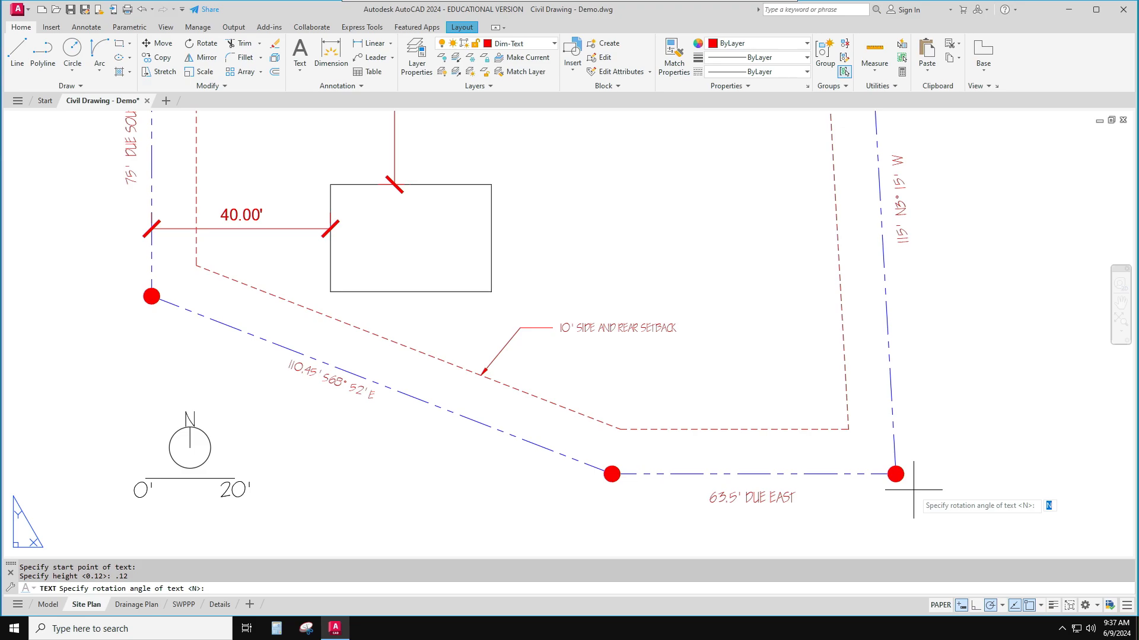
{"action": "type", "text": "E"}
{"action": "key", "text": "Return"}
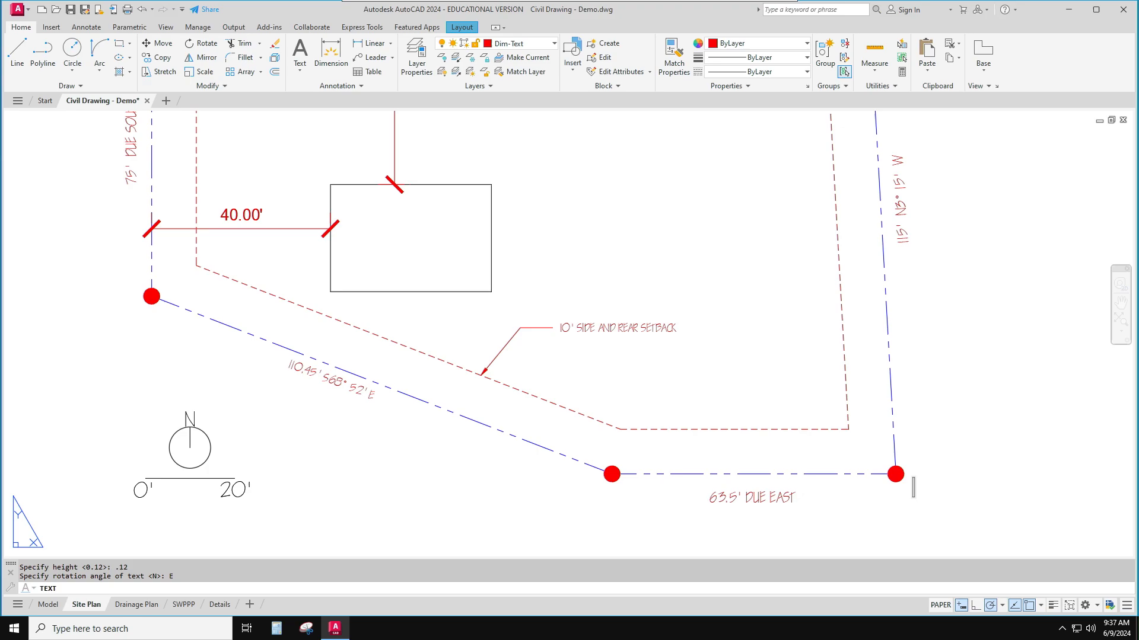
{"action": "type", "text": "EL. 124'"}
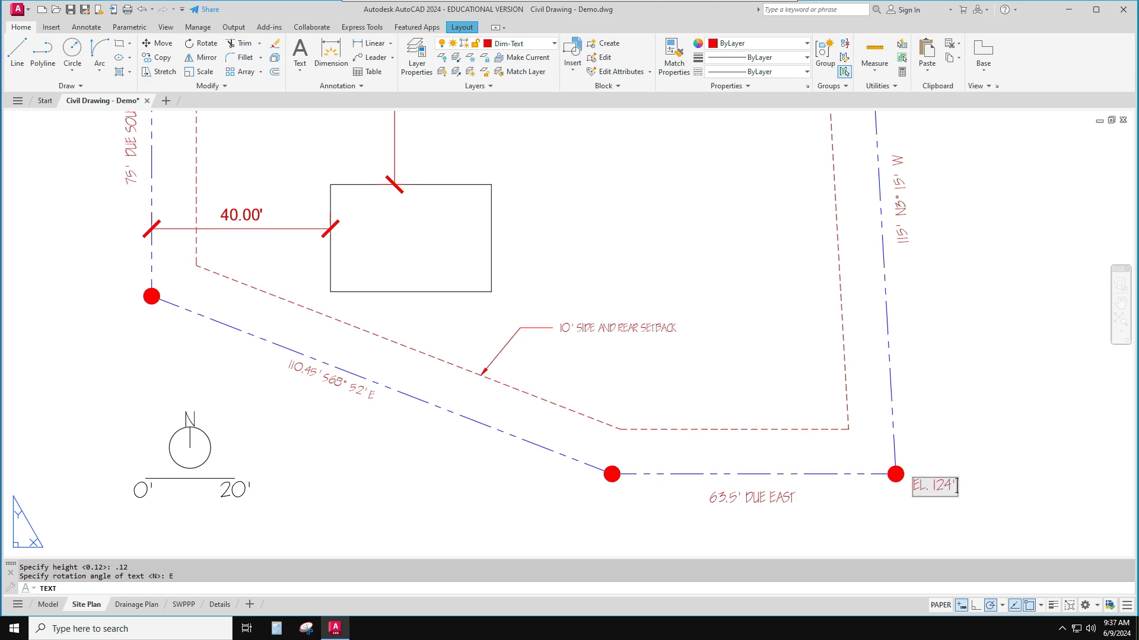
{"action": "key", "text": "Return"}
{"action": "key", "text": "Return"}
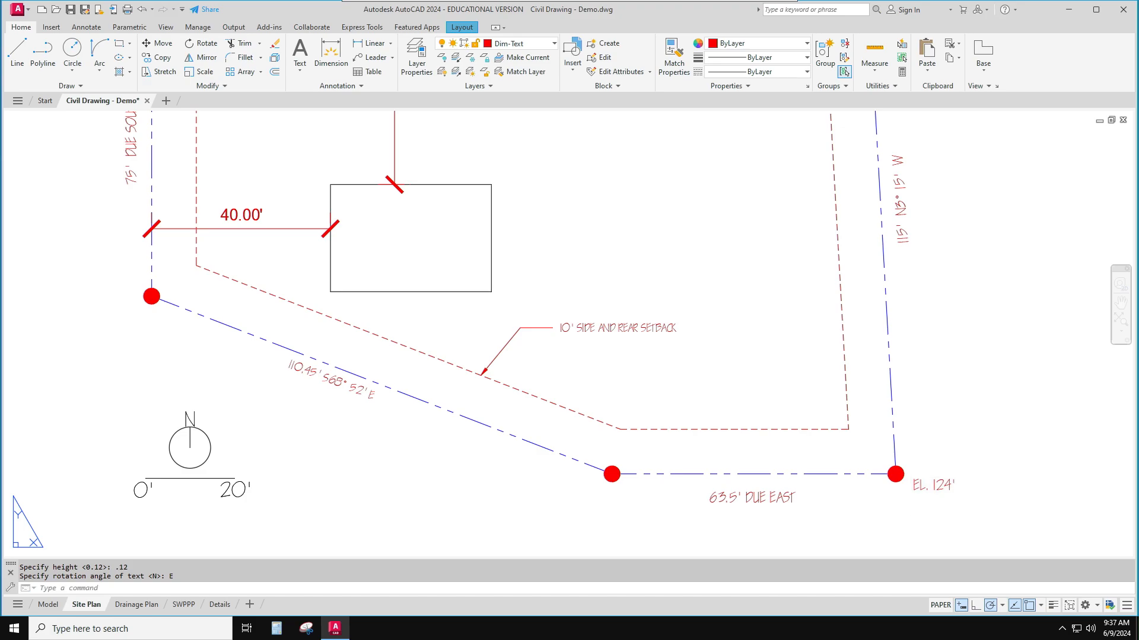
Copy the southeast corner's "EL. 124'" text to beside the northeast and northwest corner markers
{"action": "type", "text": "copy"}
{"action": "key", "text": "Return"}
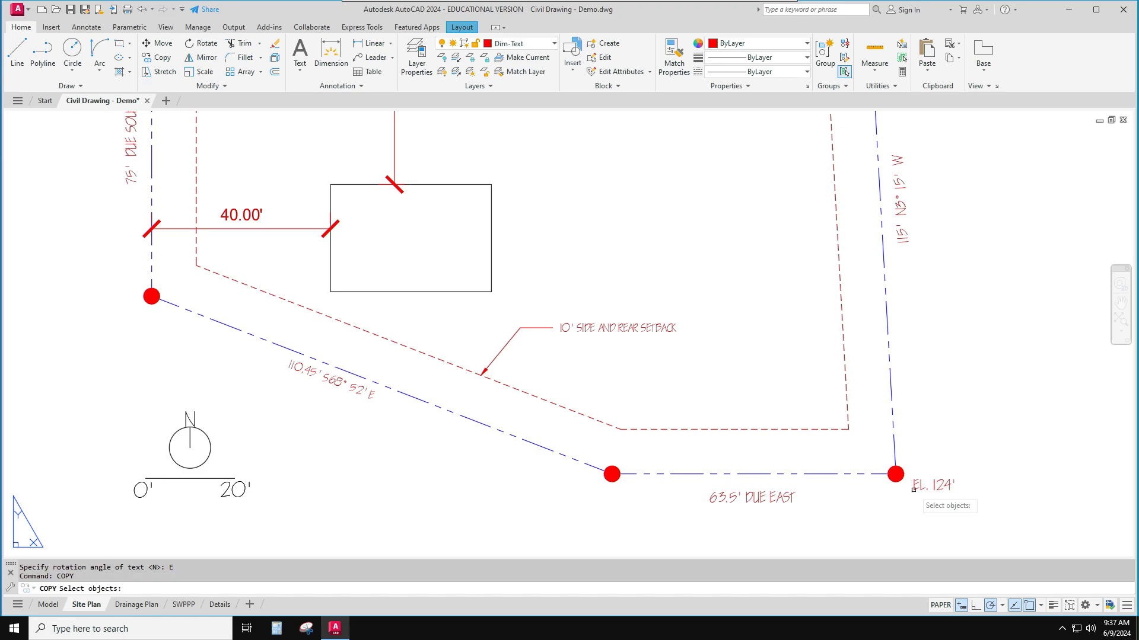
{"action": "left_click", "coordinate": [927, 491]}
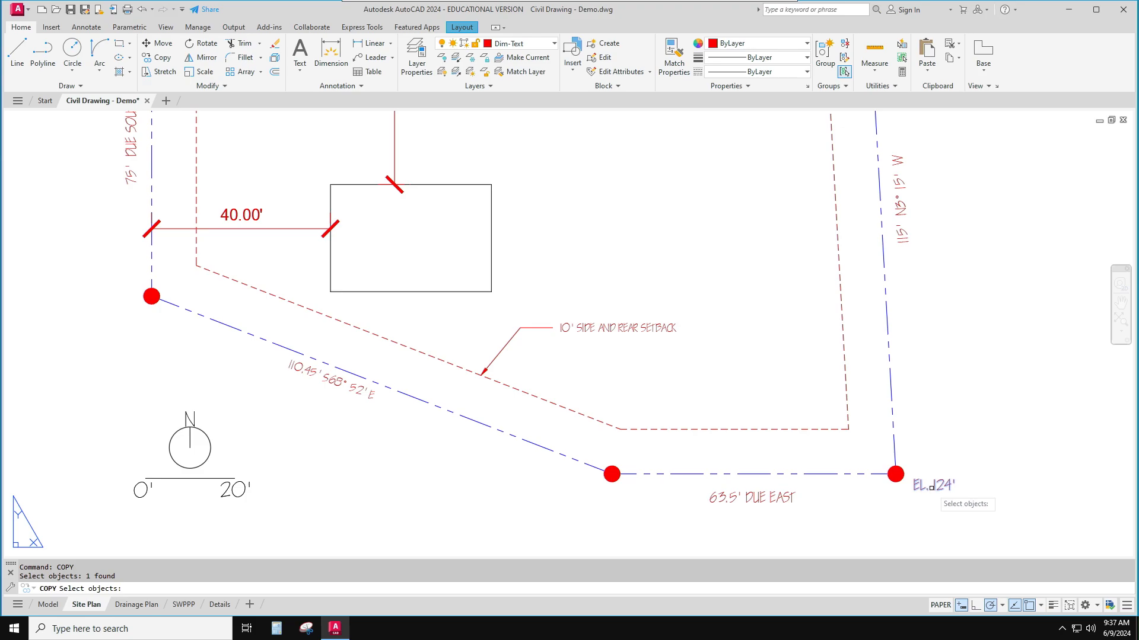
{"action": "left_click", "coordinate": [935, 488]}
{"action": "key", "text": "Return"}
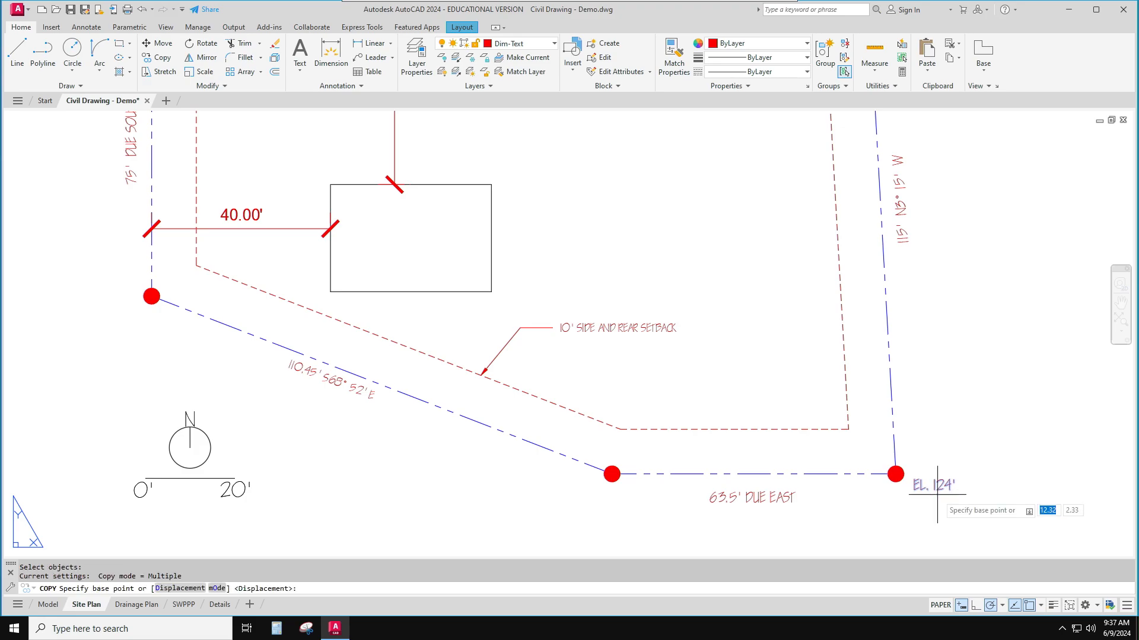
{"action": "left_click", "coordinate": [937, 494]}
{"action": "scroll", "coordinate": [934, 433], "scroll_direction": "down", "scroll_amount": 4}
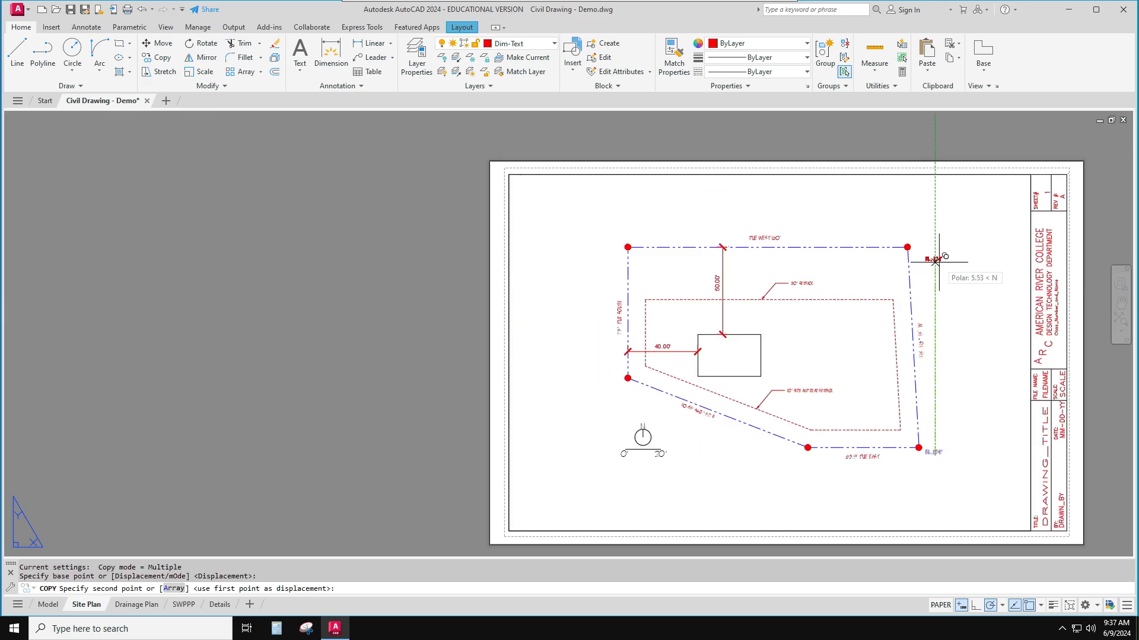
{"action": "left_click", "coordinate": [924, 243]}
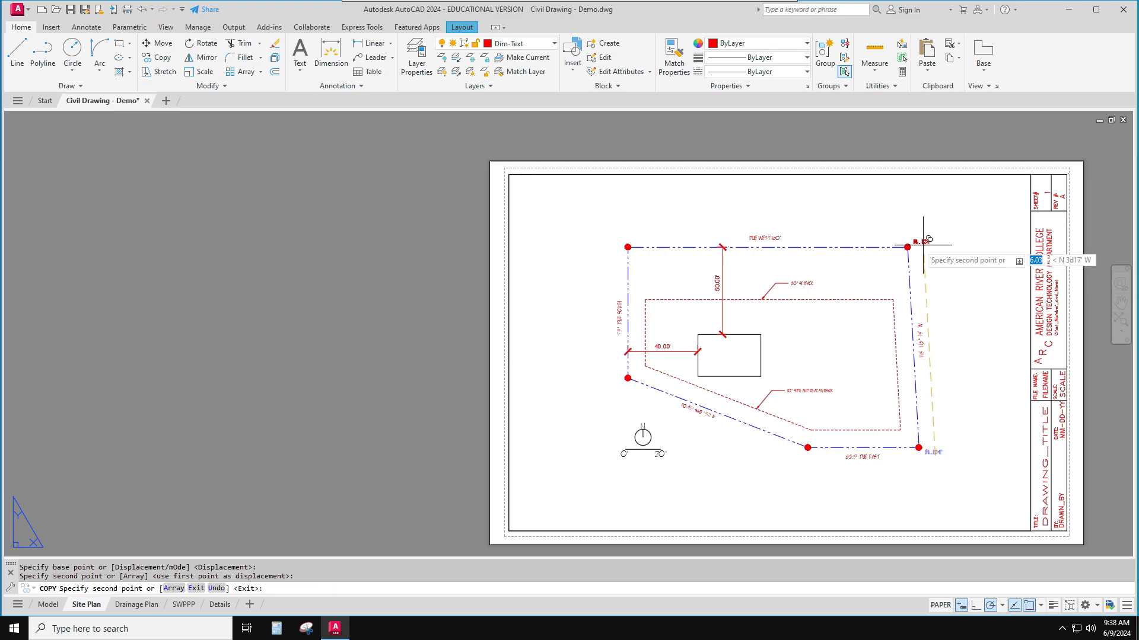
{"action": "left_click", "coordinate": [646, 245]}
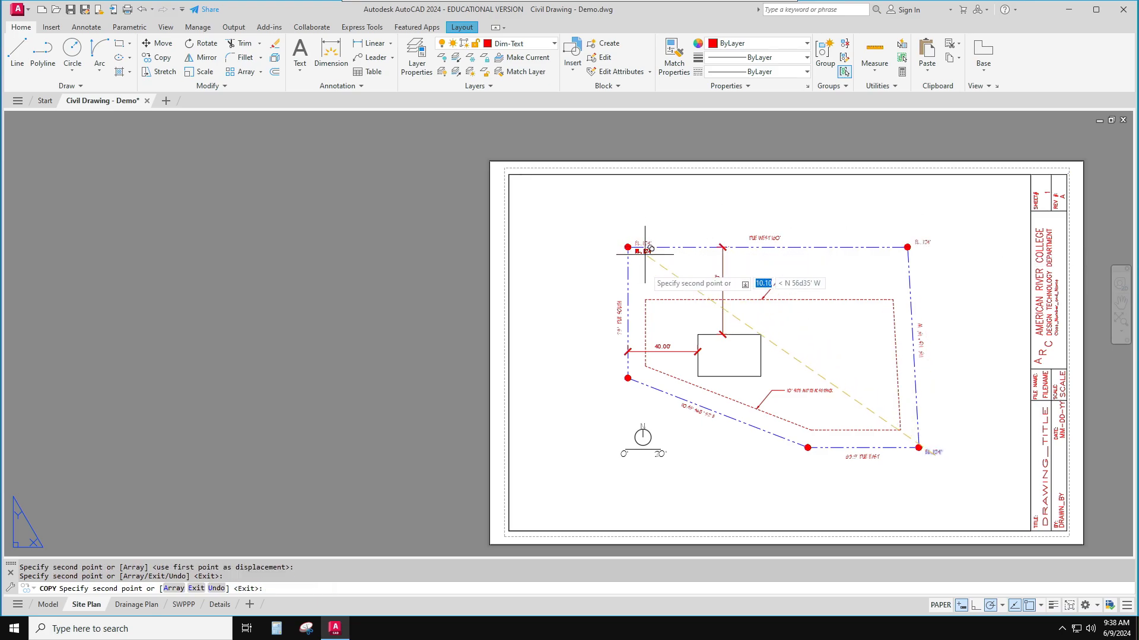
Place further copies of the elevation text beside the southwest corner marker and the marker at the south property line's west end
{"action": "left_click", "coordinate": [622, 373]}
{"action": "scroll", "coordinate": [623, 387], "scroll_direction": "up", "scroll_amount": 4}
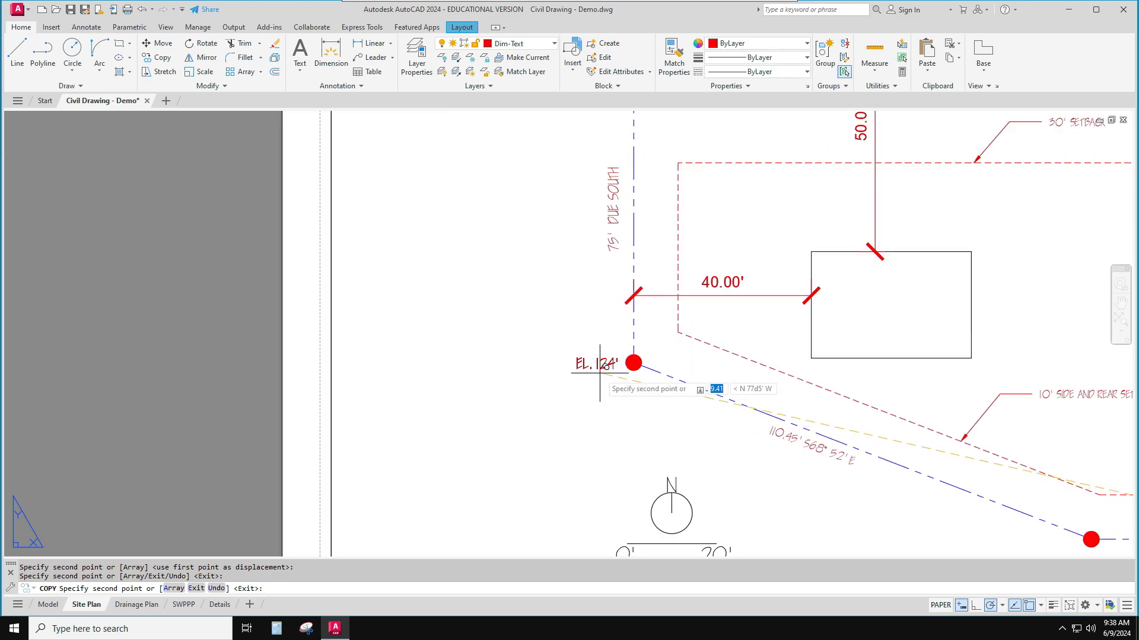
{"action": "middle_click_drag", "start_coordinate": [904, 533], "coordinate": [803, 435]}
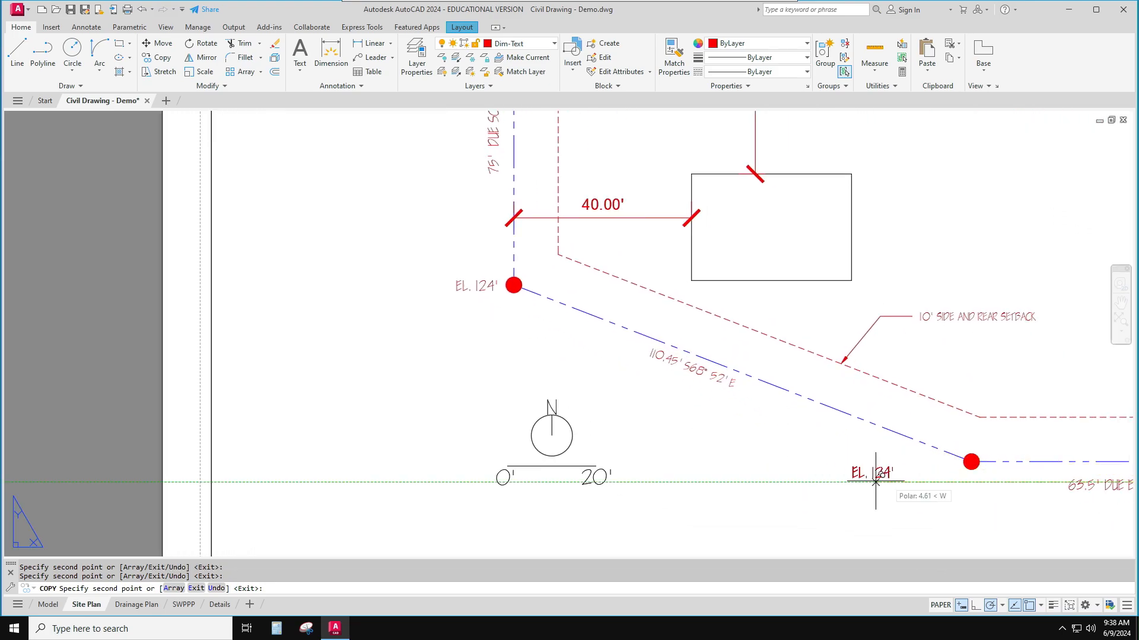
{"action": "left_click", "coordinate": [941, 475]}
{"action": "key", "text": "Escape"}
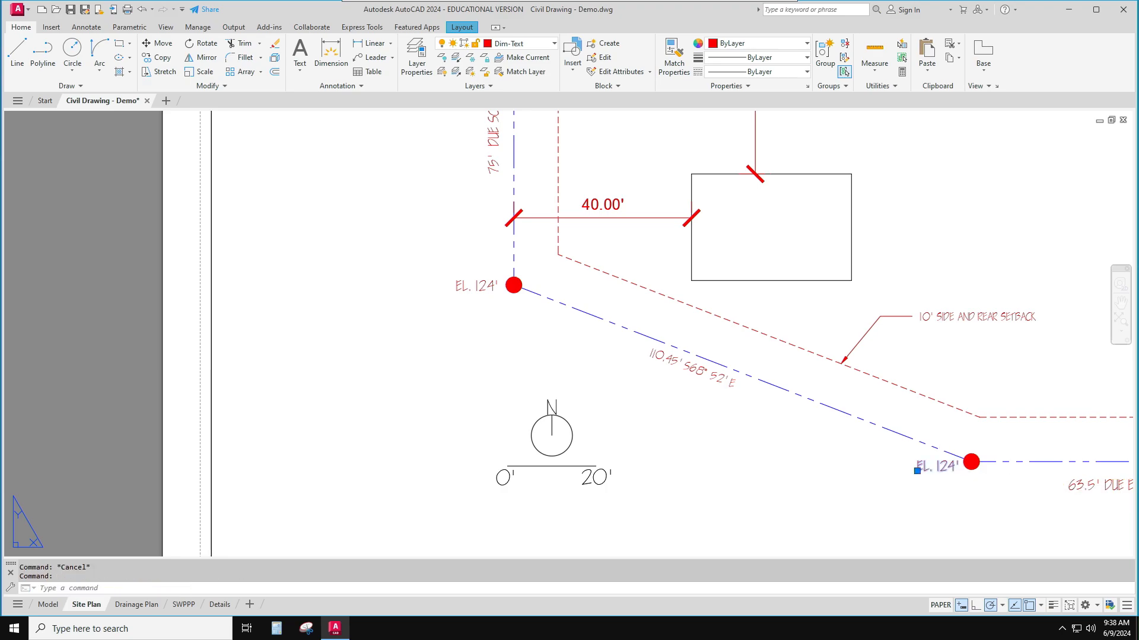
Change the elevation text at the west end of the south property line to "EL. 125'"
{"action": "double_click", "coordinate": [942, 468]}
{"action": "key", "text": "End"}
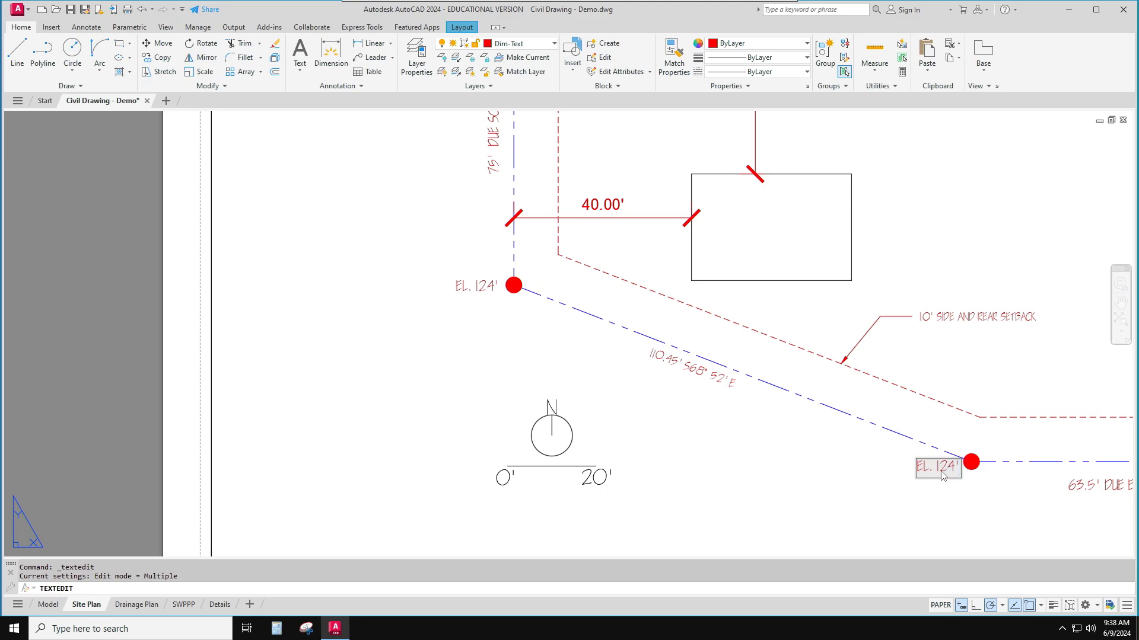
{"action": "key", "text": "BackSpace"}
{"action": "key", "text": "BackSpace"}
{"action": "type", "text": "5'"}
{"action": "key", "text": "Return"}
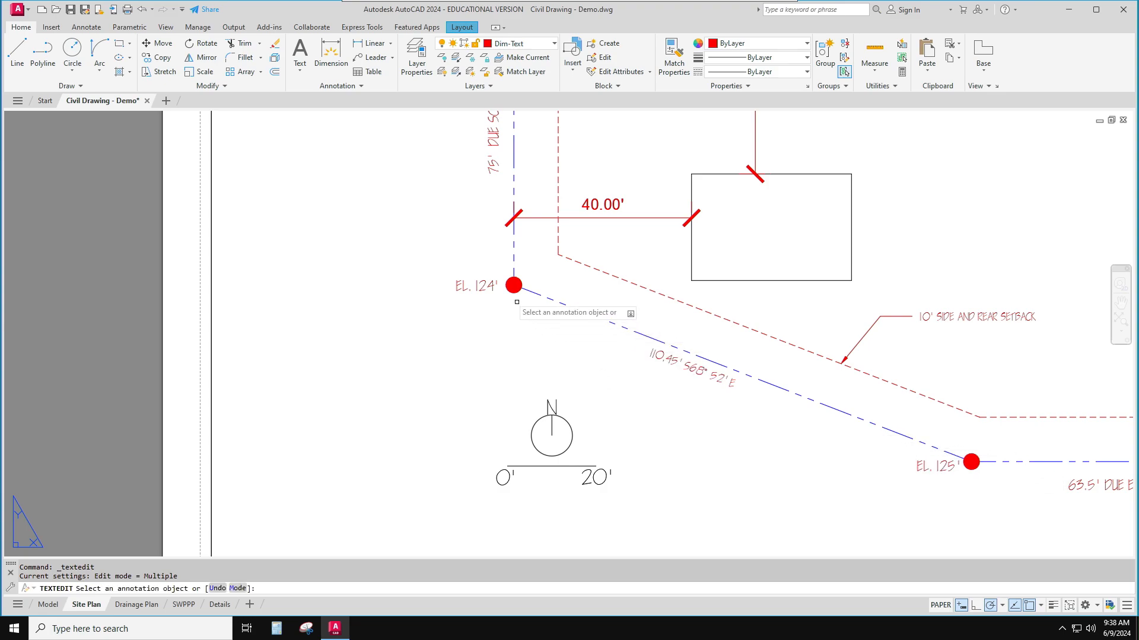
Change the elevation text beside the southwest corner marker to "EL. 125'" and finish text editing
{"action": "left_click", "coordinate": [488, 286]}
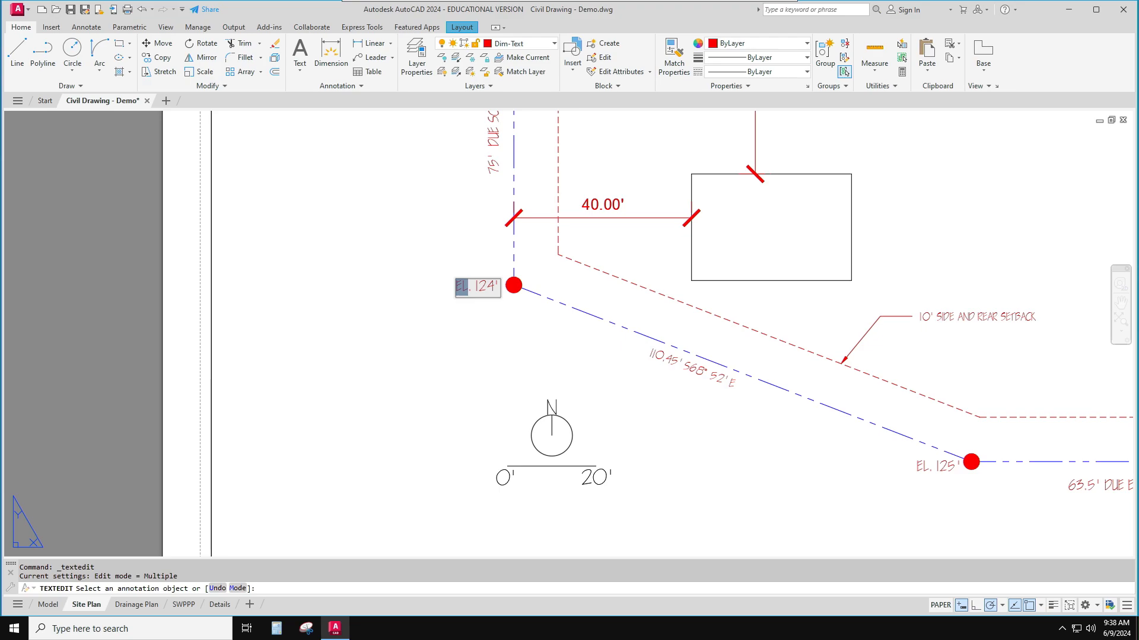
{"action": "left_click", "coordinate": [468, 287]}
{"action": "key", "text": "BackSpace"}
{"action": "key", "text": "BackSpace"}
{"action": "type", "text": "5'"}
{"action": "key", "text": "Return"}
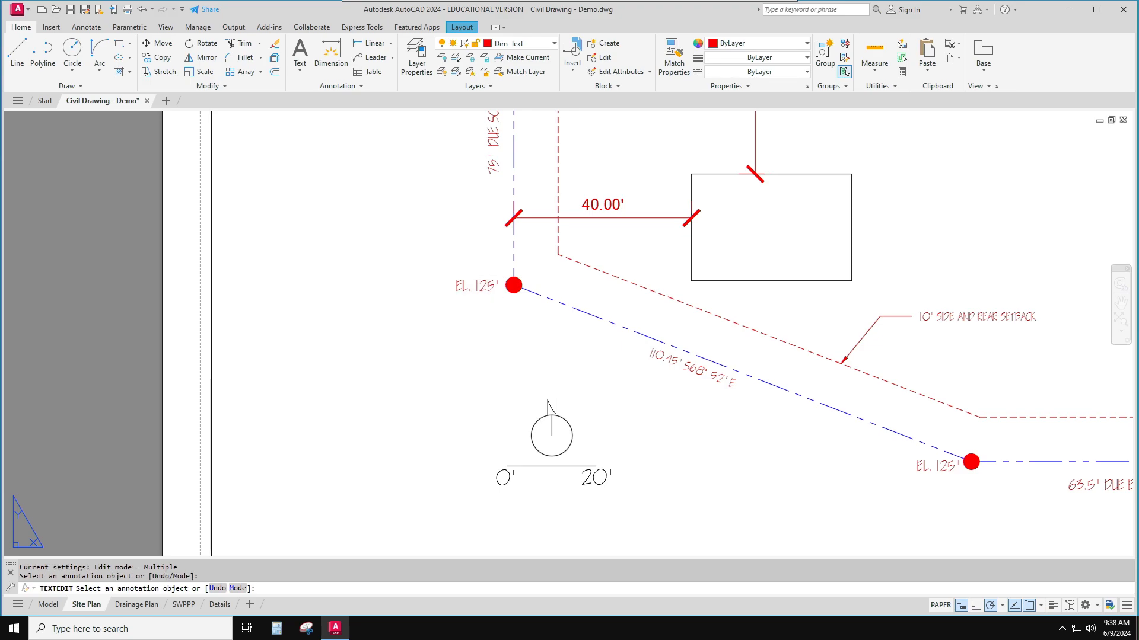
{"action": "key", "text": "Escape"}
Change the elevation text beside the northwest corner marker to "EL. 126'"
{"action": "scroll", "coordinate": [496, 297], "scroll_direction": "down", "scroll_amount": 2}
{"action": "middle_click_drag", "start_coordinate": [492, 253], "coordinate": [487, 395]}
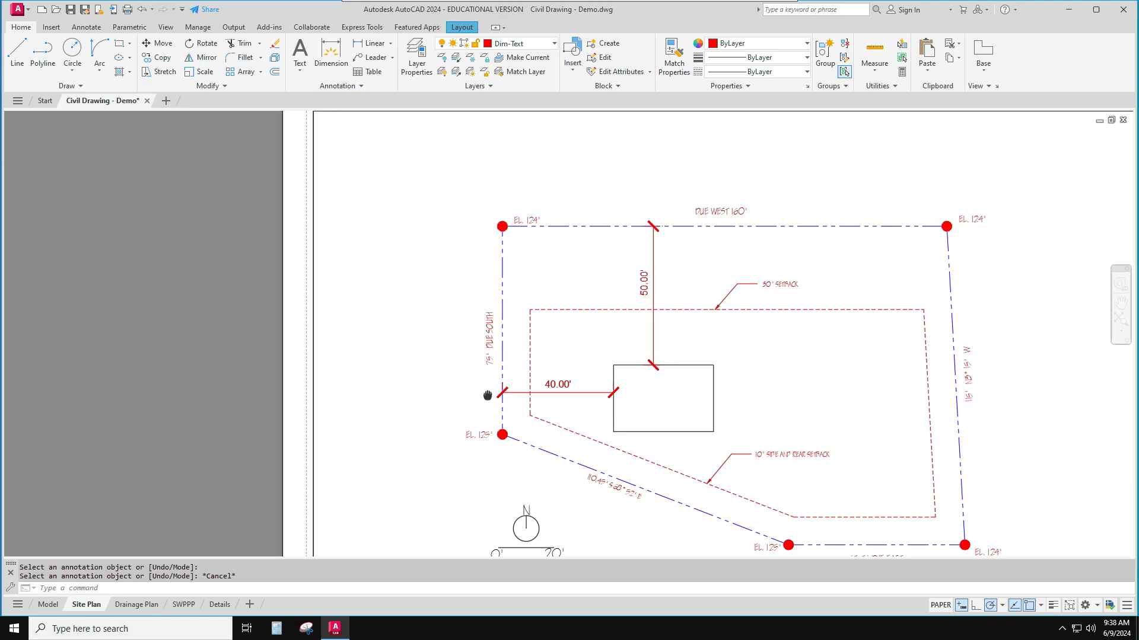
{"action": "scroll", "coordinate": [538, 235], "scroll_direction": "up", "scroll_amount": 4}
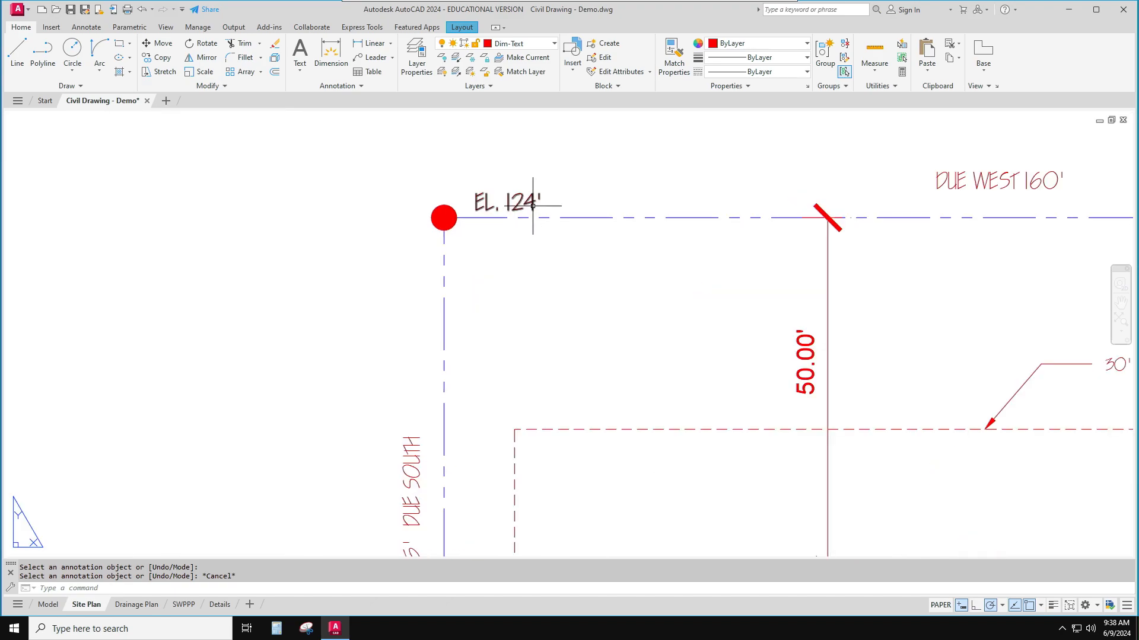
{"action": "double_click", "coordinate": [532, 206]}
{"action": "left_click_drag", "start_coordinate": [521, 206], "coordinate": [535, 206]}
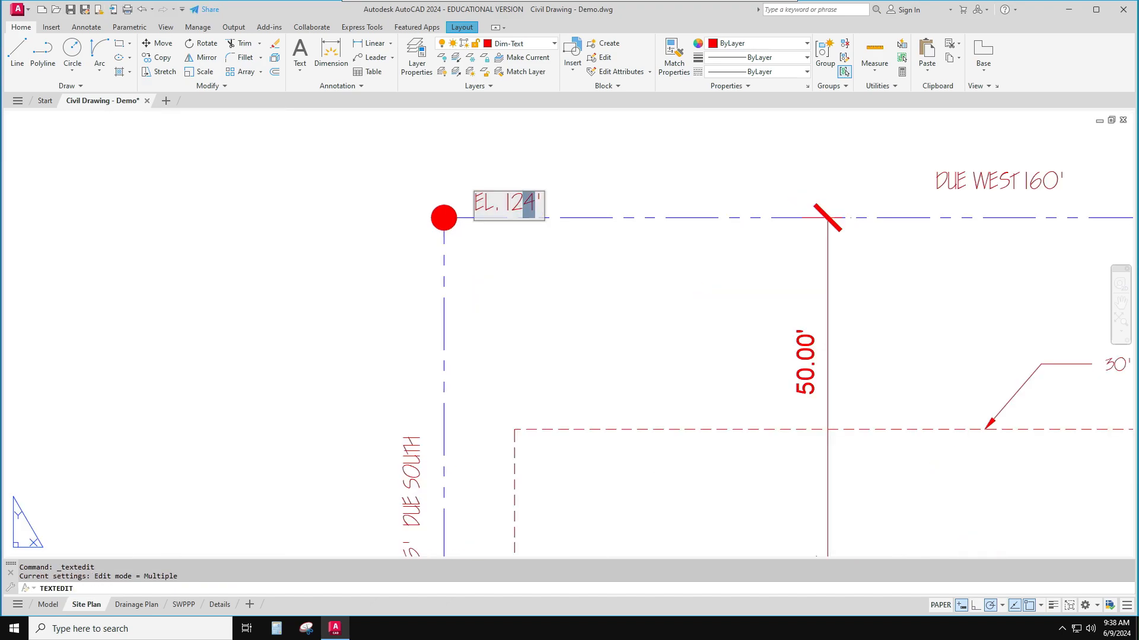
{"action": "type", "text": "6"}
{"action": "key", "text": "Return"}
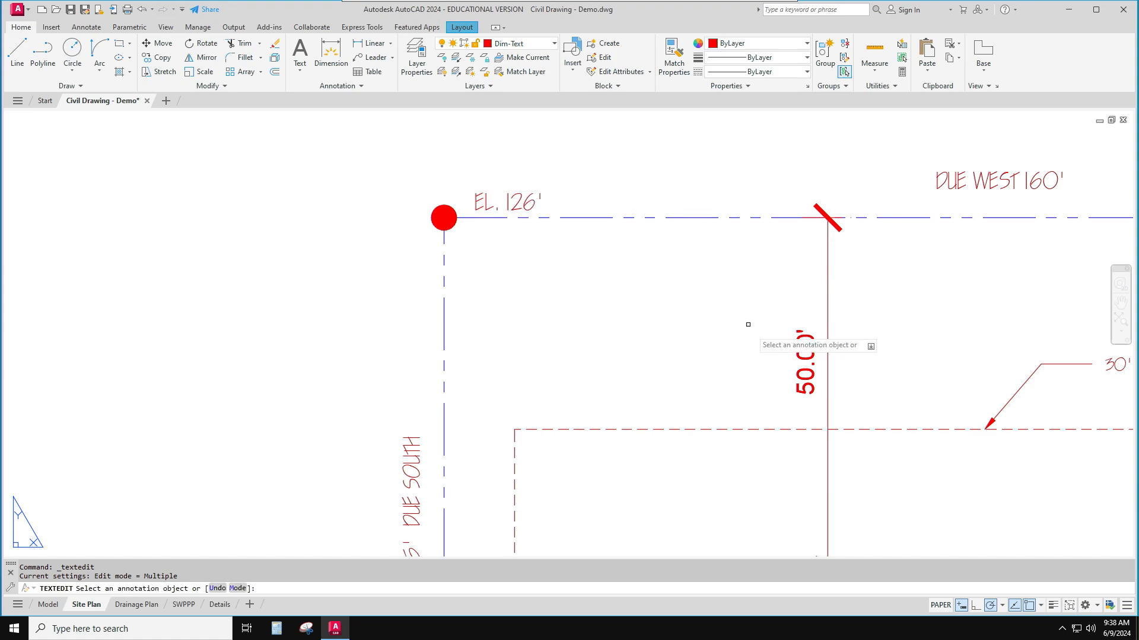
Change the elevation text beside the northeast corner marker to "EL. 120'" and end text editing
{"action": "middle_click_drag", "start_coordinate": [737, 468], "coordinate": [175, 439]}
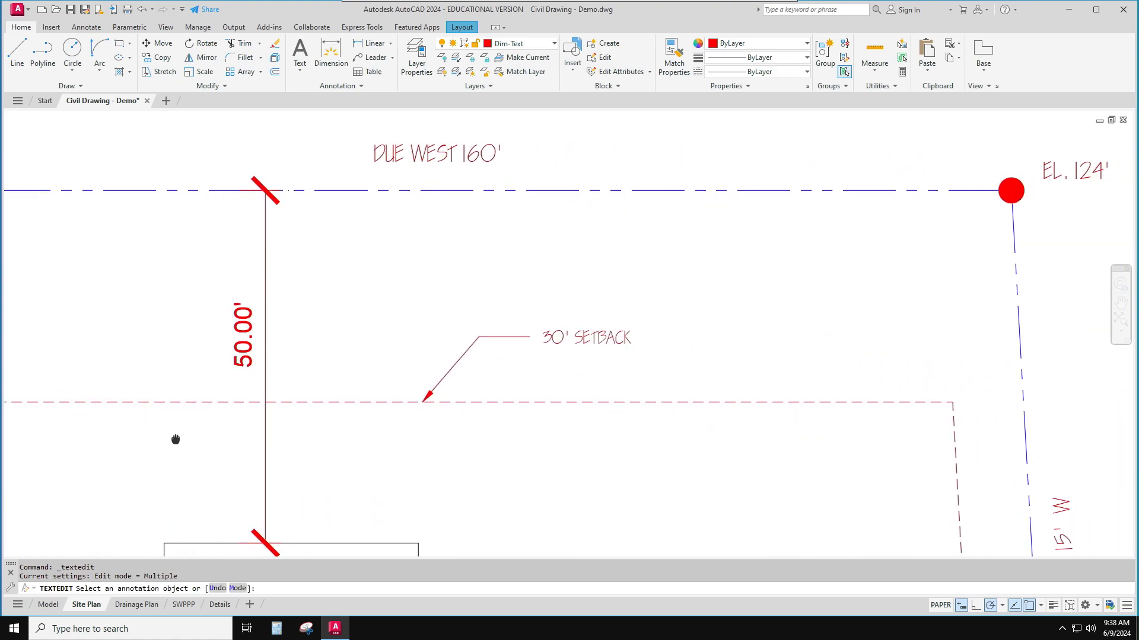
{"action": "middle_click_drag", "start_coordinate": [840, 404], "coordinate": [672, 424]}
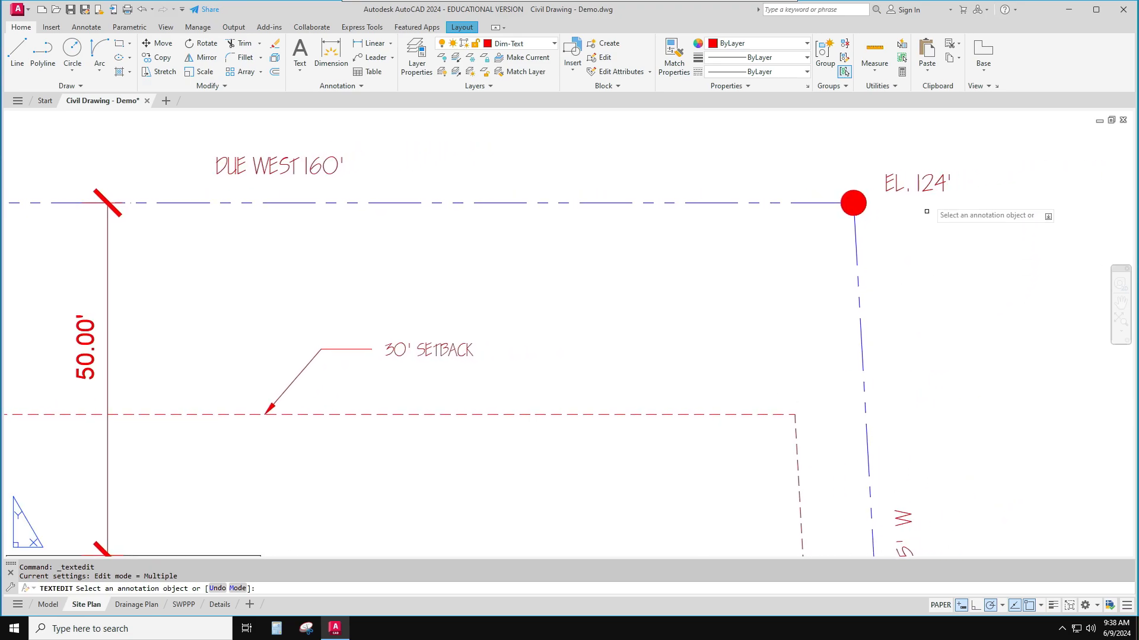
{"action": "left_click", "coordinate": [928, 180]}
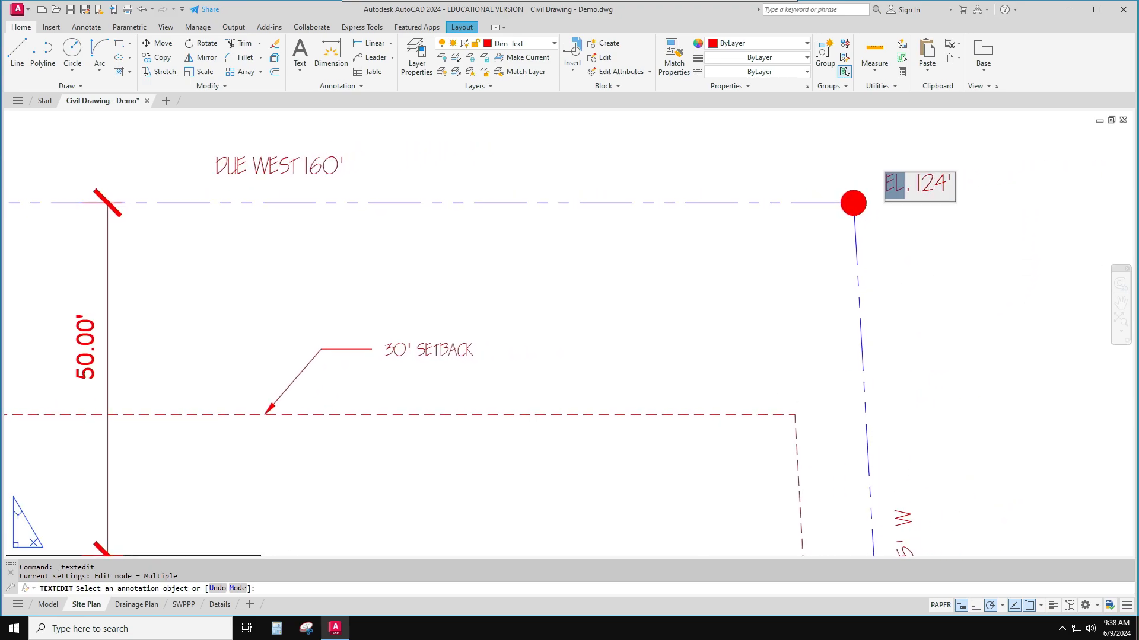
{"action": "left_click", "coordinate": [929, 183]}
{"action": "left_click_drag", "start_coordinate": [932, 184], "coordinate": [946, 185]}
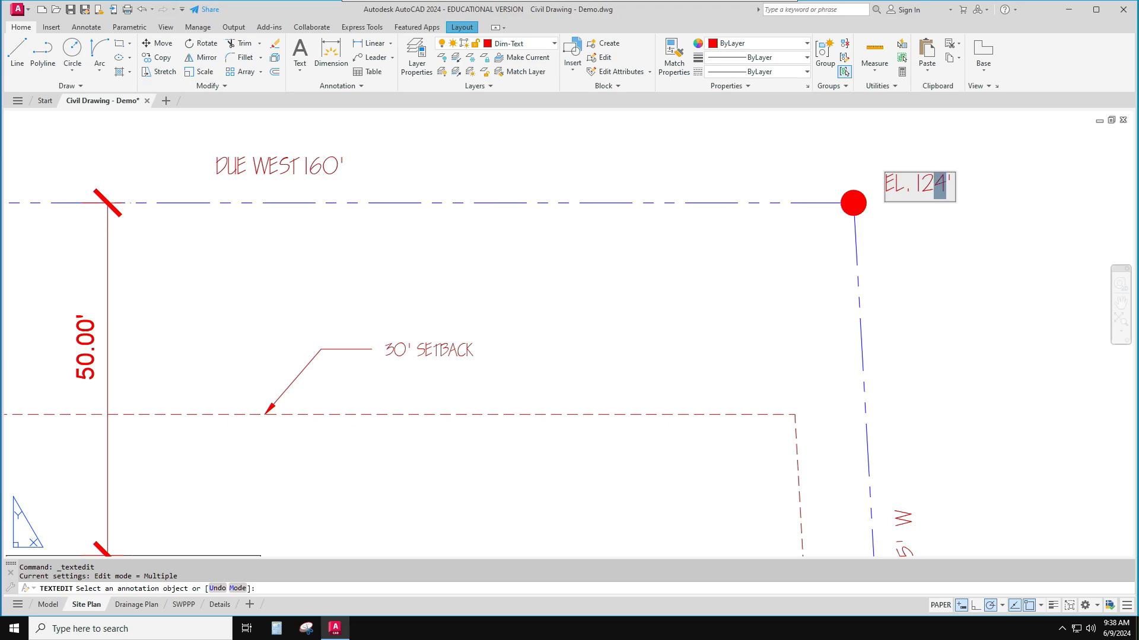
{"action": "type", "text": "0"}
{"action": "left_click", "coordinate": [944, 276]}
{"action": "key", "text": "Escape"}
{"action": "key", "text": "Escape"}
{"action": "scroll", "coordinate": [933, 290], "scroll_direction": "down", "scroll_amount": 3}
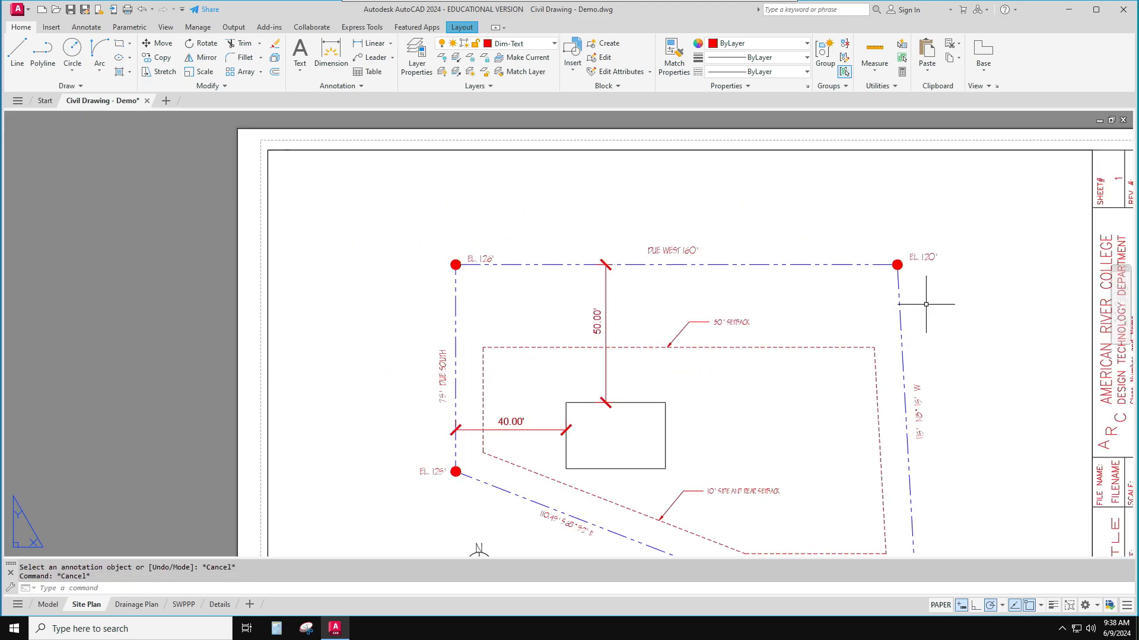
Add middle-center single-line text "EASTMAN DR" above the north property line, with height 0.25 and rotation E
{"action": "scroll", "coordinate": [933, 290], "scroll_direction": "down", "scroll_amount": 2}
{"action": "middle_click_drag", "start_coordinate": [933, 290], "coordinate": [853, 296]}
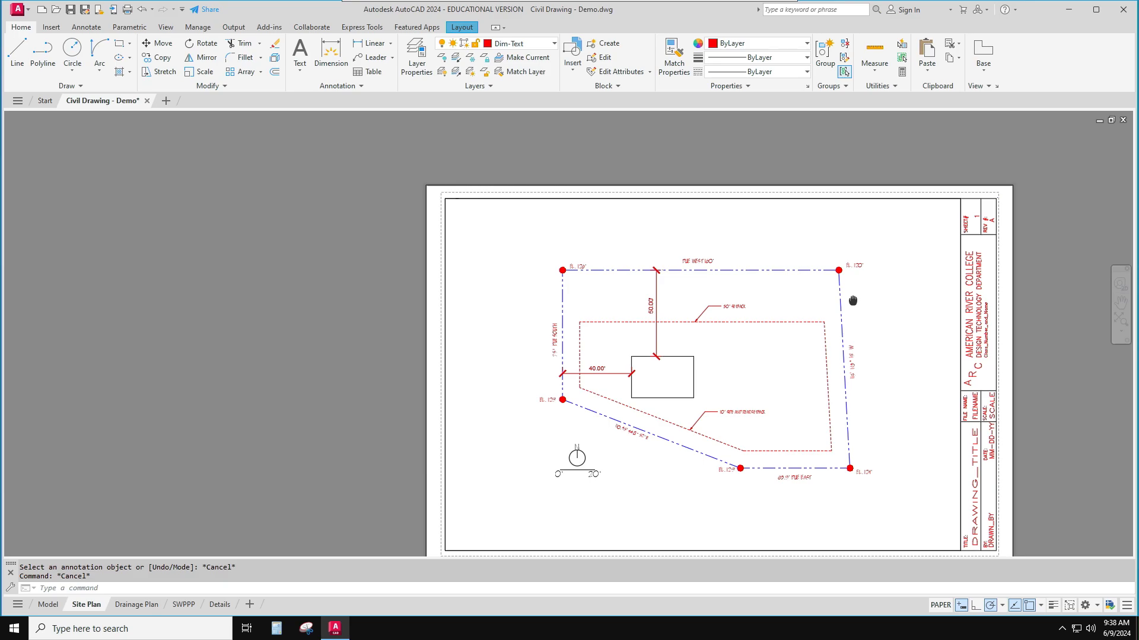
{"action": "right_click", "coordinate": [853, 301]}
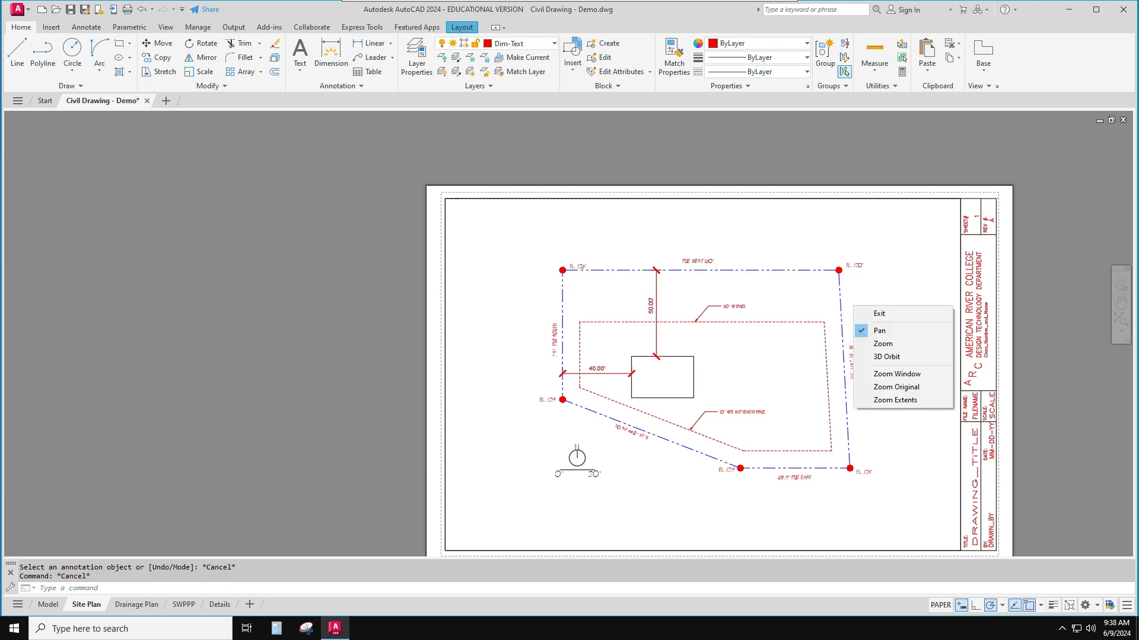
{"action": "key", "text": "Escape"}
{"action": "type", "text": "DT"}
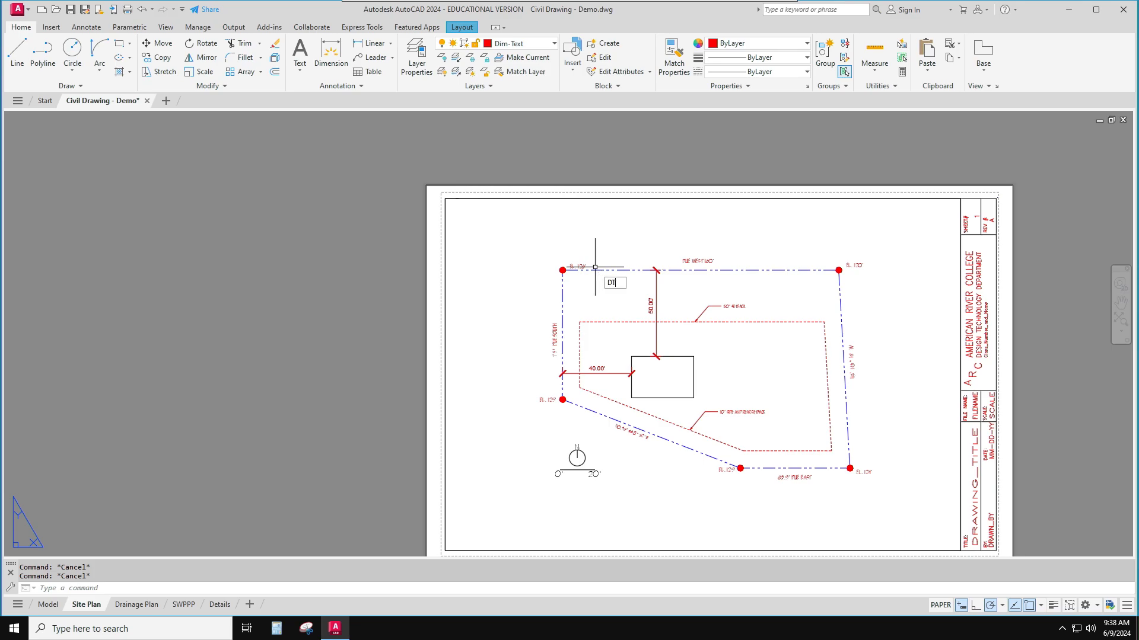
{"action": "key", "text": "Return"}
{"action": "type", "text": "MC"}
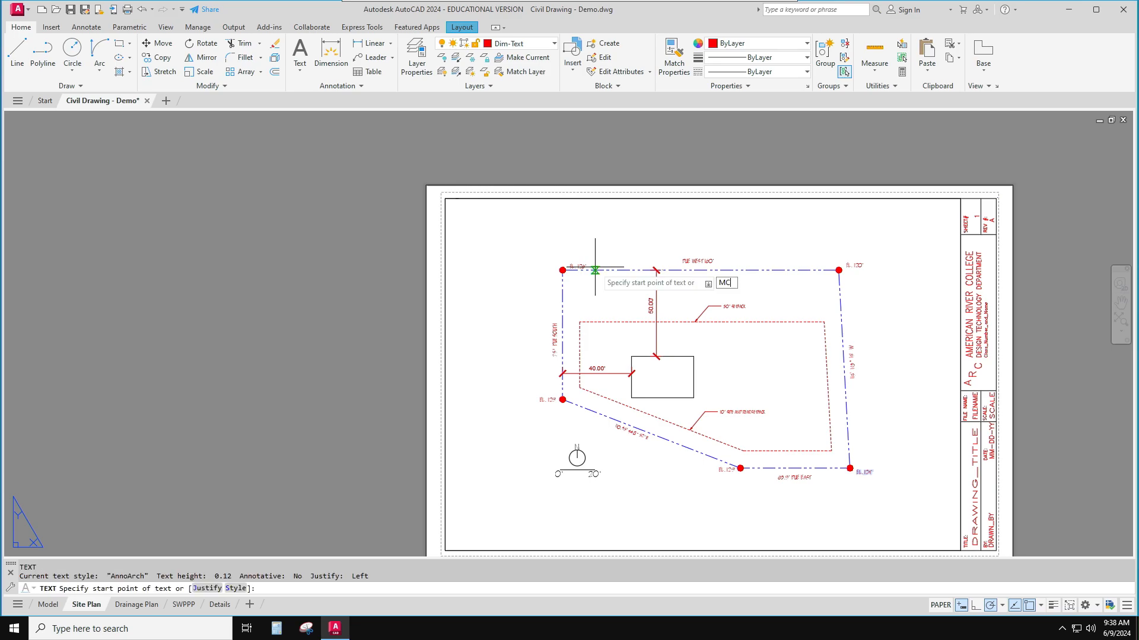
{"action": "key", "text": "Return"}
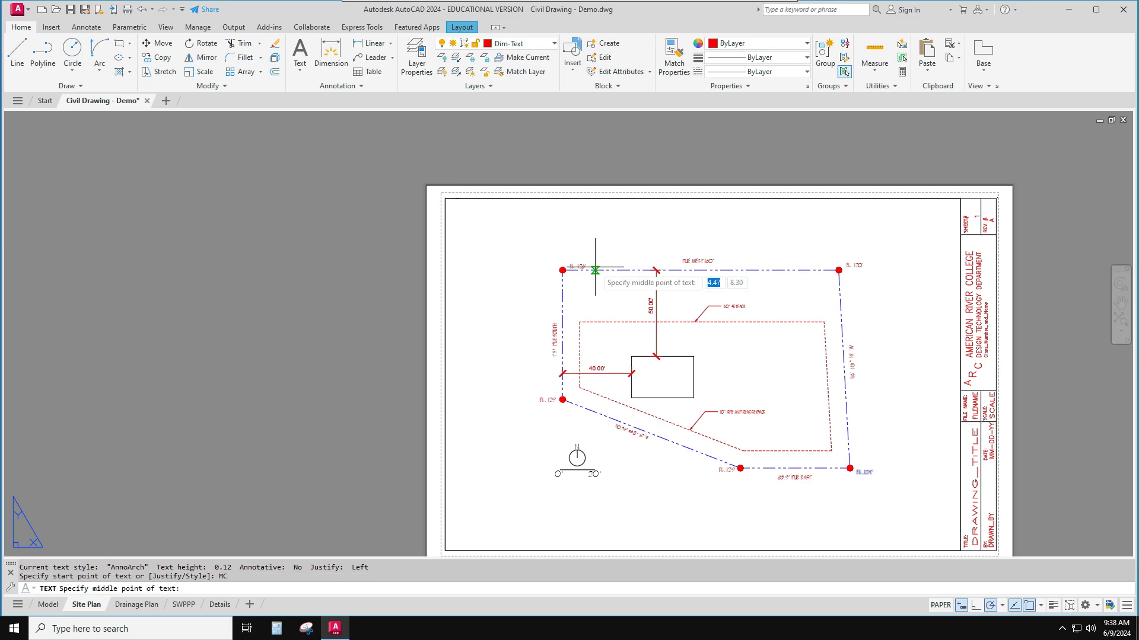
{"action": "left_click", "coordinate": [706, 227]}
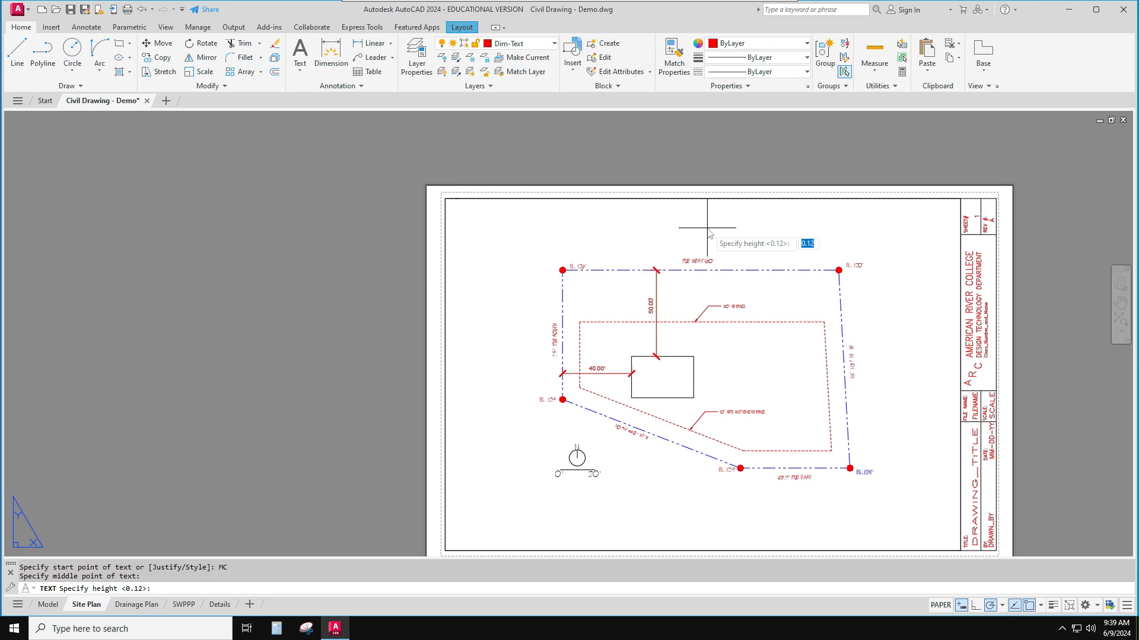
{"action": "type", "text": ".2"}
{"action": "key", "text": "Return"}
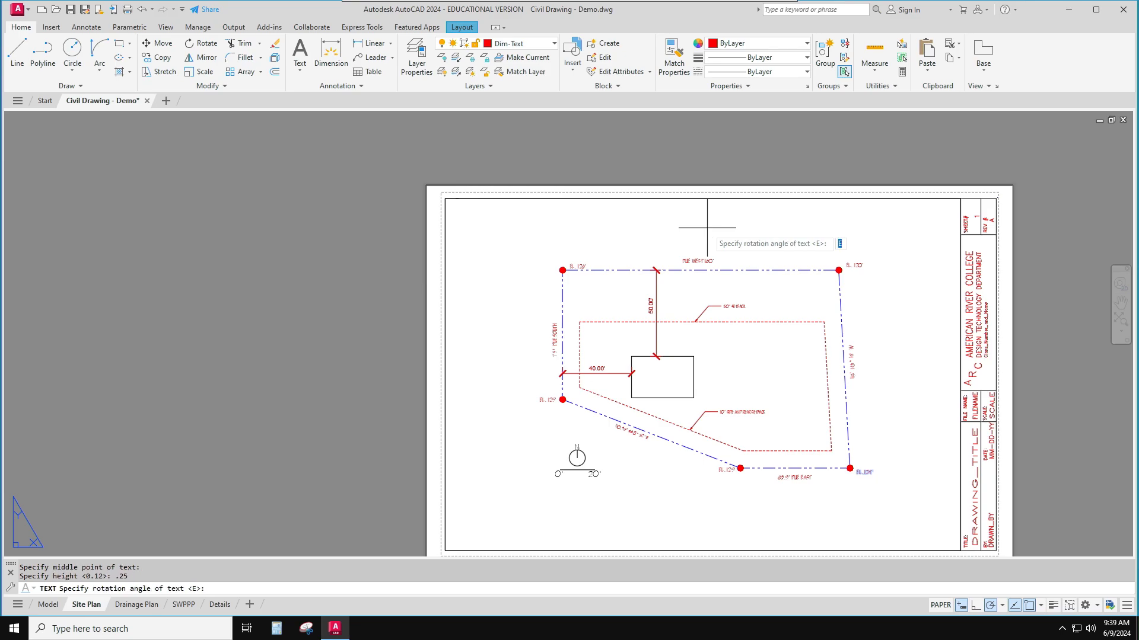
{"action": "type", "text": "EAS"}
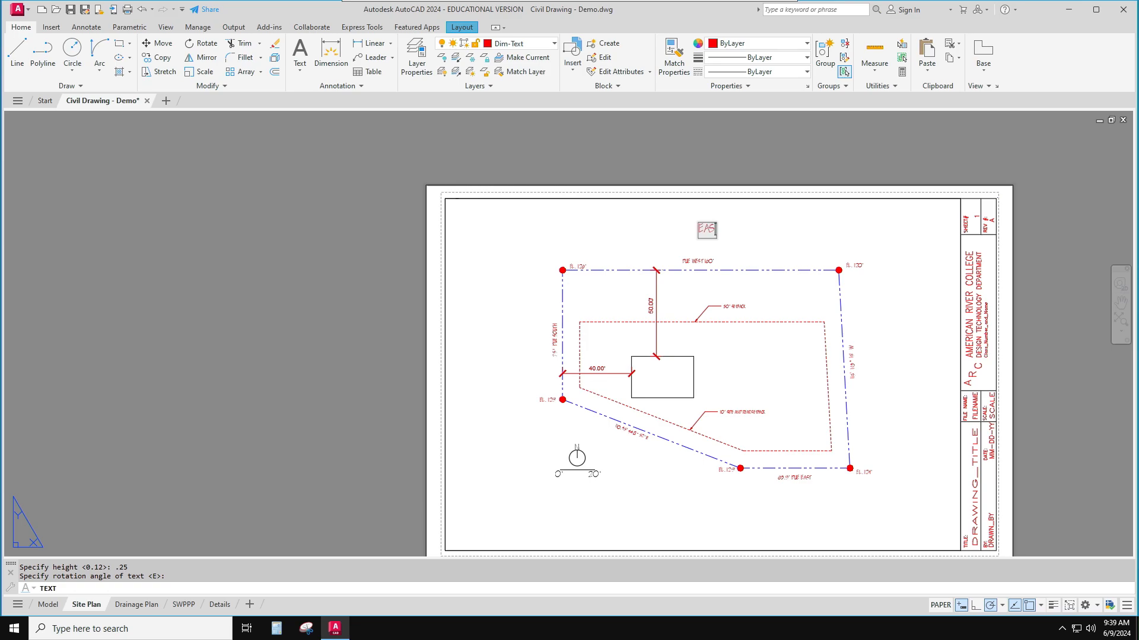
{"action": "type", "text": "TMAN DR"}
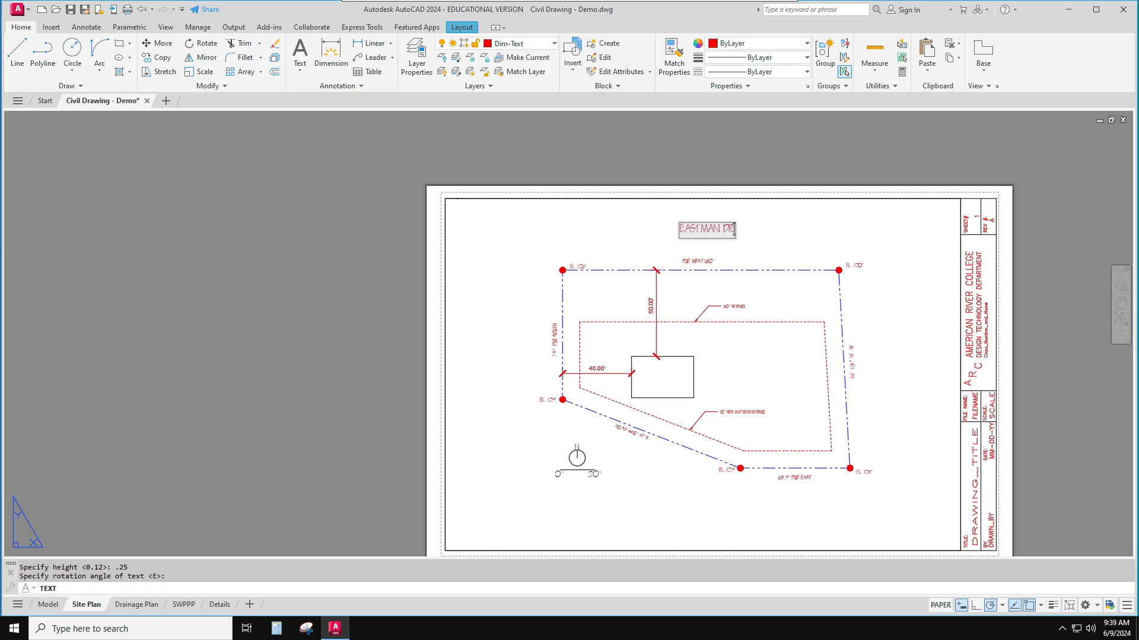
{"action": "key", "text": "Return"}
{"action": "key", "text": "Return"}
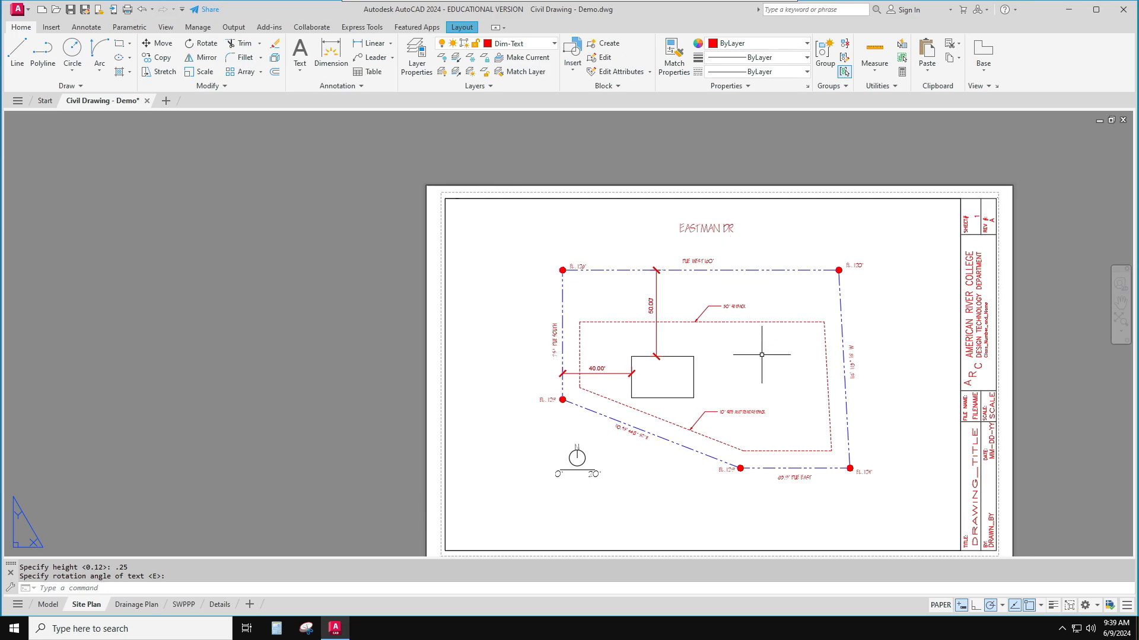
Edit the title block attributes: set the class to DESGN301, the date to 06-9-24, and enter the drafter's initials as drawn by
{"action": "middle_click_drag", "start_coordinate": [760, 361], "coordinate": [699, 328]}
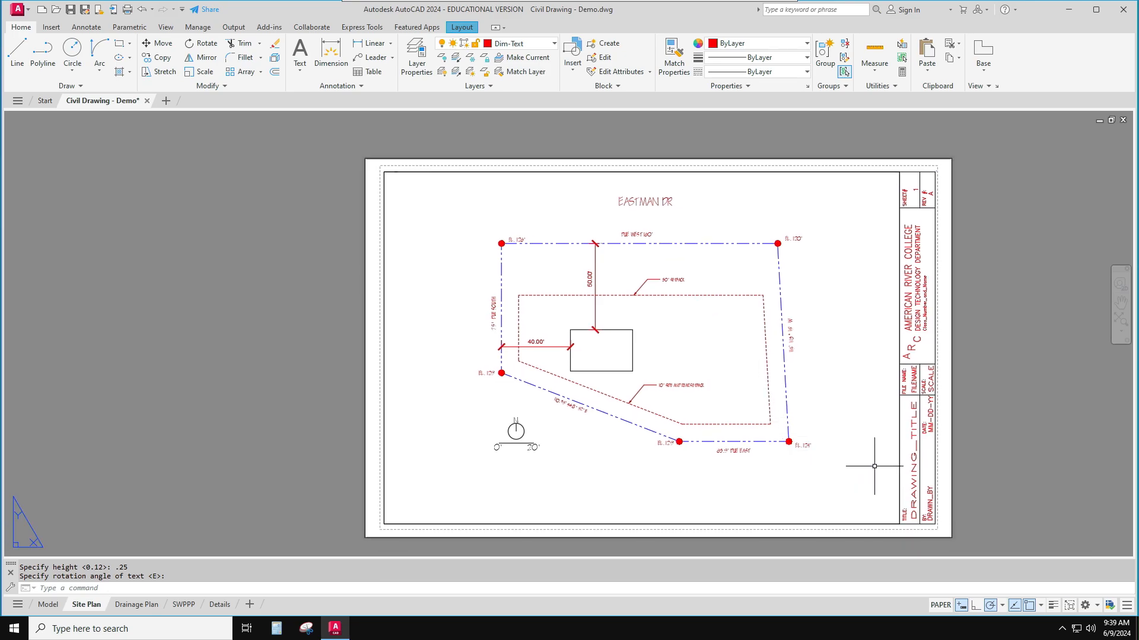
{"action": "mouse_move", "coordinate": [912, 469]}
{"action": "type", "text": "ATTEDIT"}
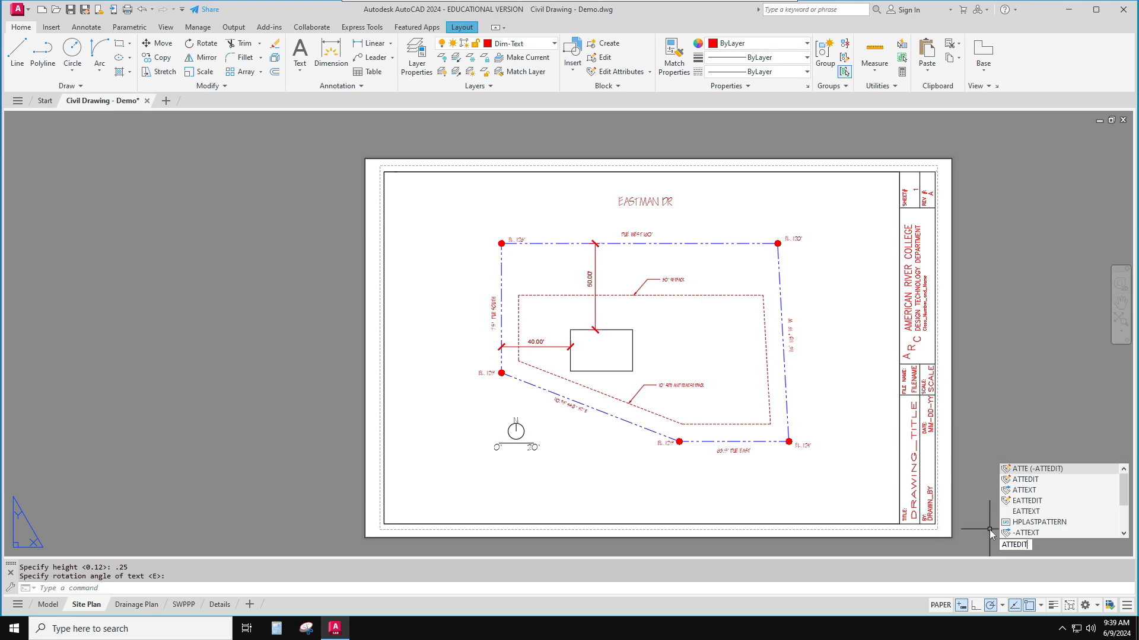
{"action": "key", "text": "Return"}
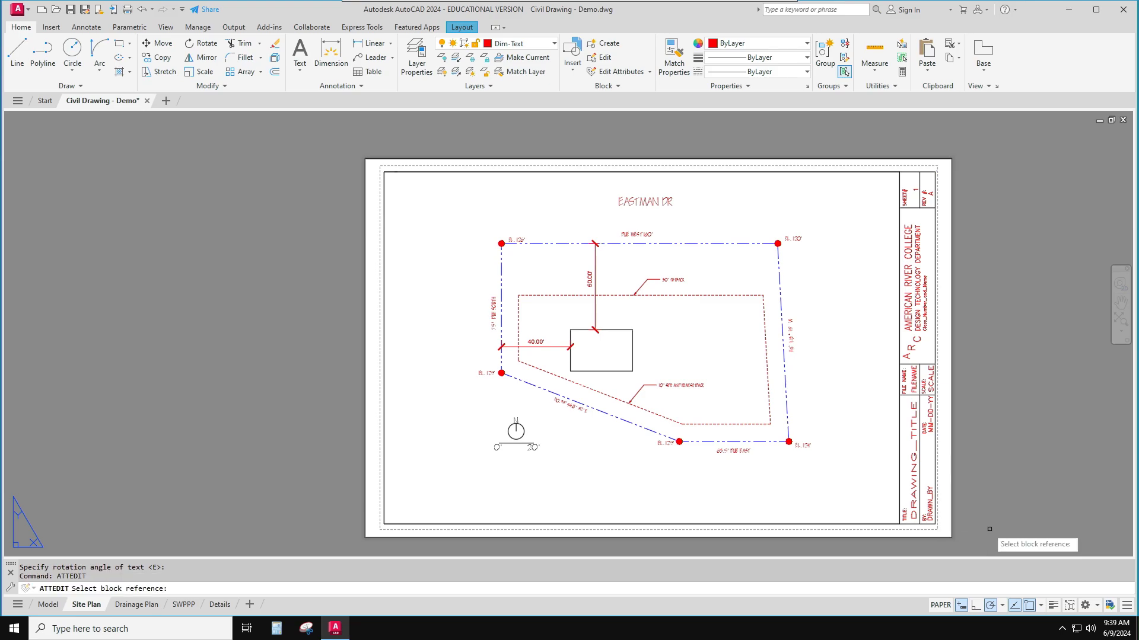
{"action": "left_click", "coordinate": [929, 496]}
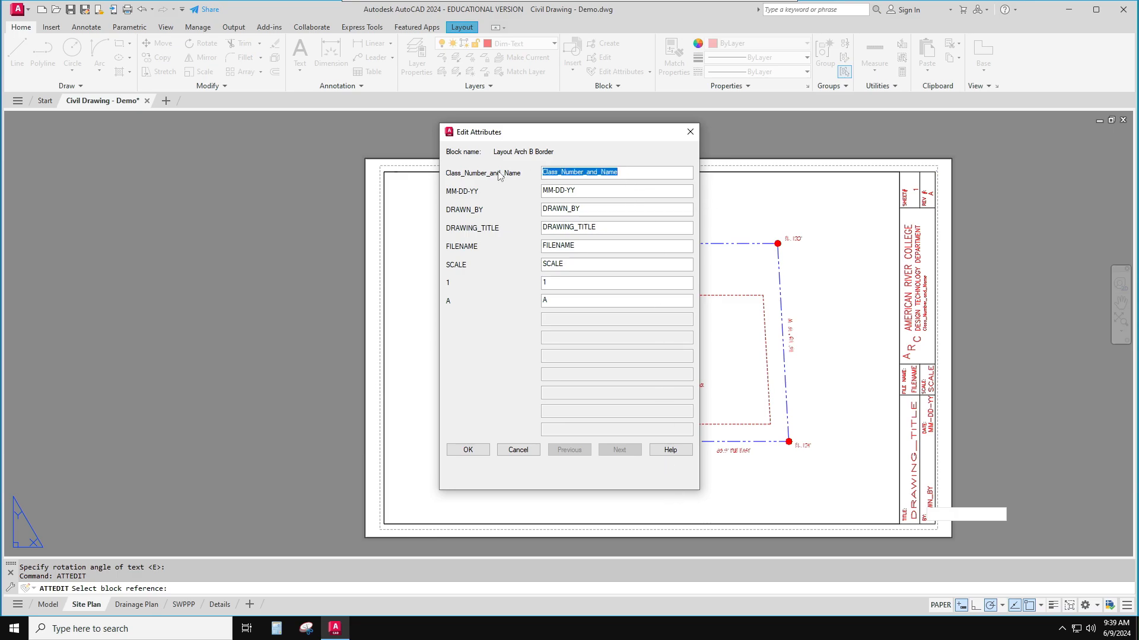
{"action": "type", "text": "de"}
{"action": "key", "text": "BackSpace"}
{"action": "key", "text": "BackSpace"}
{"action": "type", "text": "DE"}
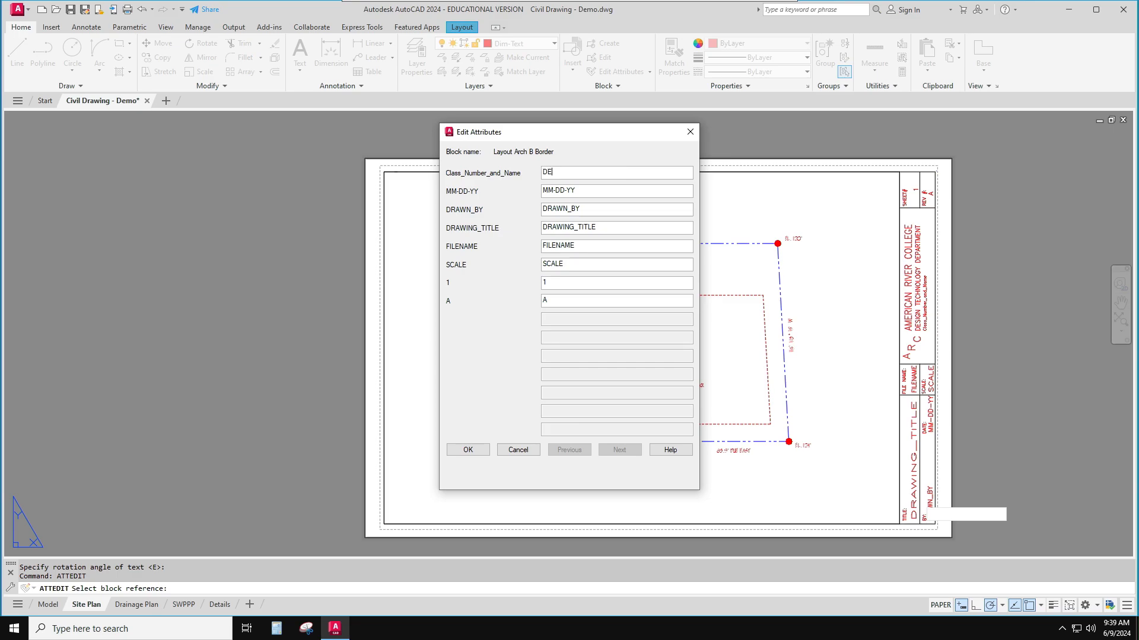
{"action": "type", "text": "SGN301"}
{"action": "key", "text": "Tab"}
{"action": "type", "text": "06-9-24"}
{"action": "key", "text": "Tab"}
{"action": "type", "text": "ROS"}
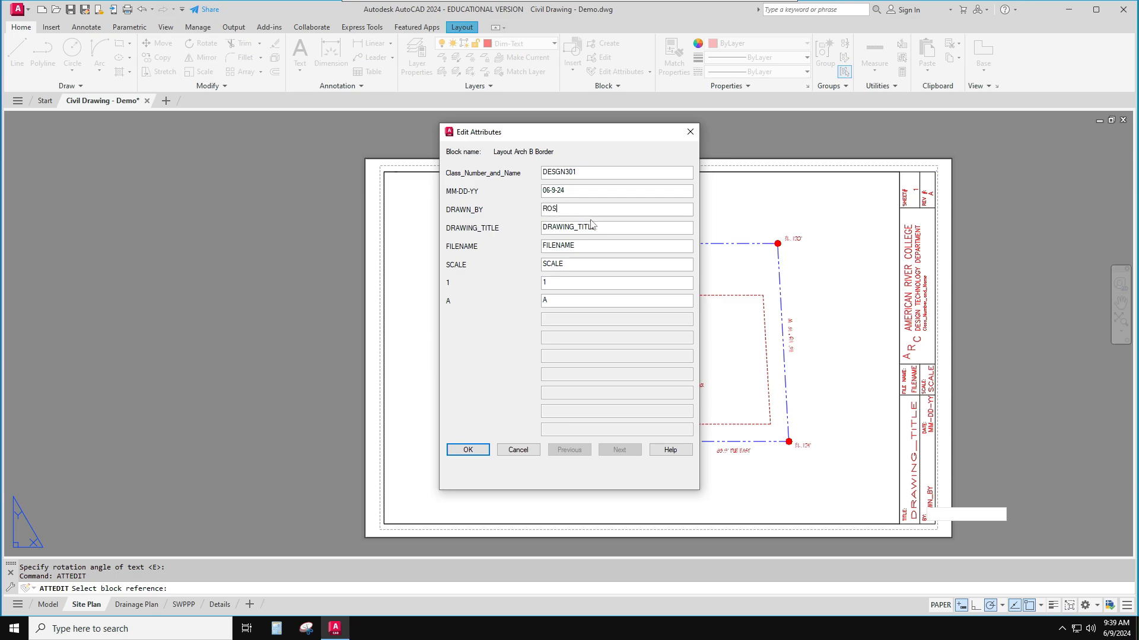
Set the title block's drawing title to SITE PLAN, file name to CIVIL-ROS and scale to 1:20, and save the drawing
{"action": "key", "text": "Tab"}
{"action": "type", "text": "SITE PLAN"}
{"action": "key", "text": "Tab"}
{"action": "type", "text": "CIVIL-ROS"}
{"action": "key", "text": "Tab"}
{"action": "type", "text": "1:20"}
{"action": "left_click", "coordinate": [546, 283]}
{"action": "left_click", "coordinate": [472, 449]}
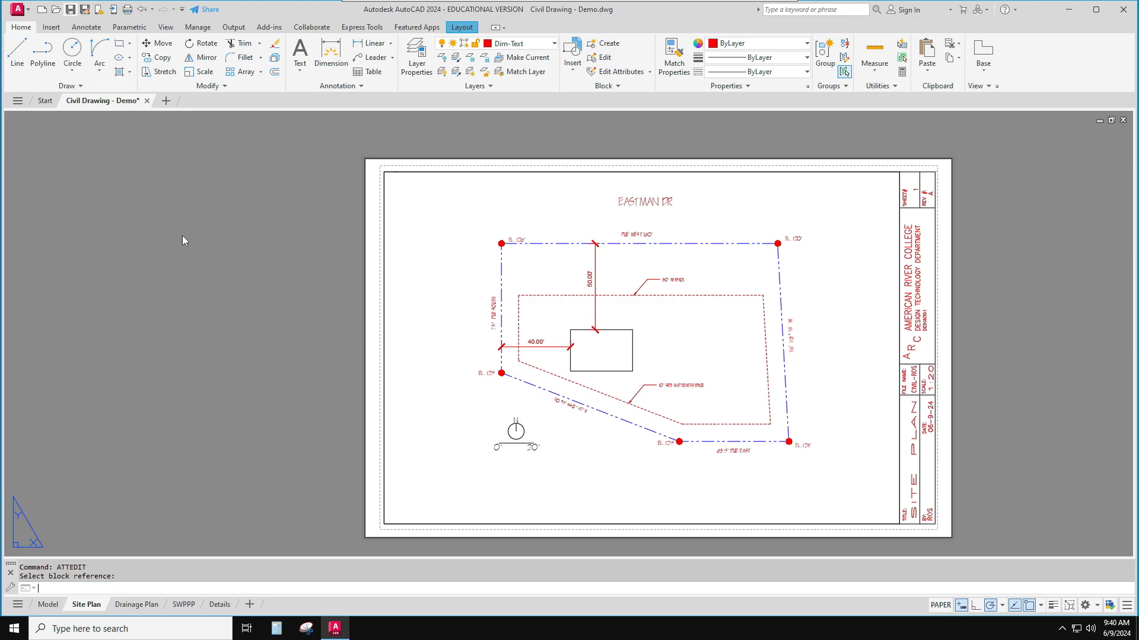
{"action": "key", "text": "ctrl+s"}
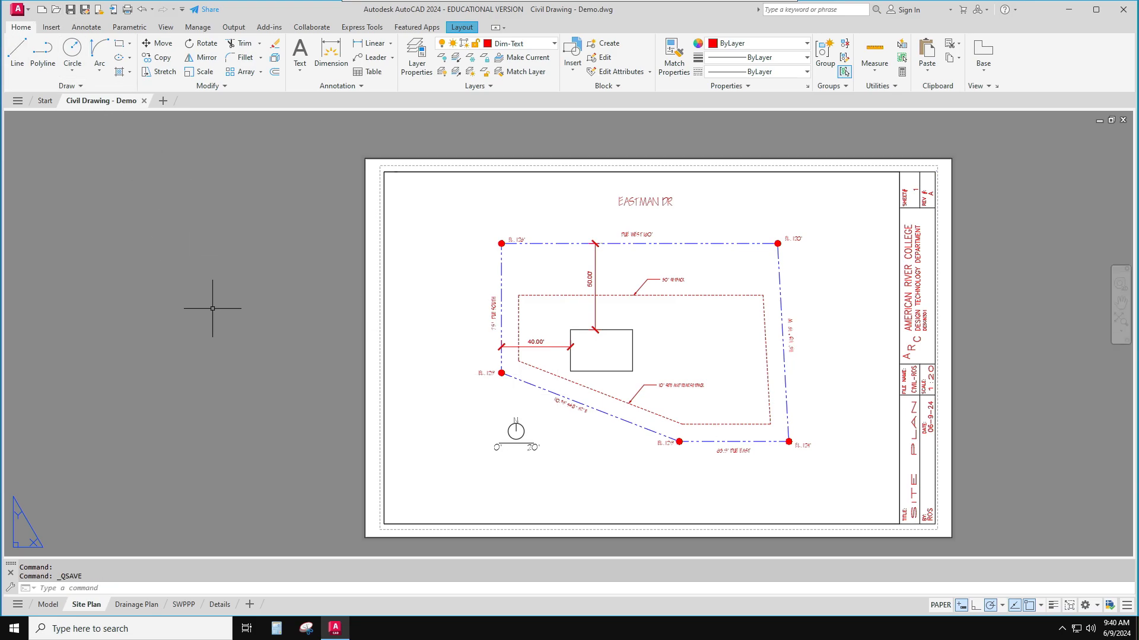